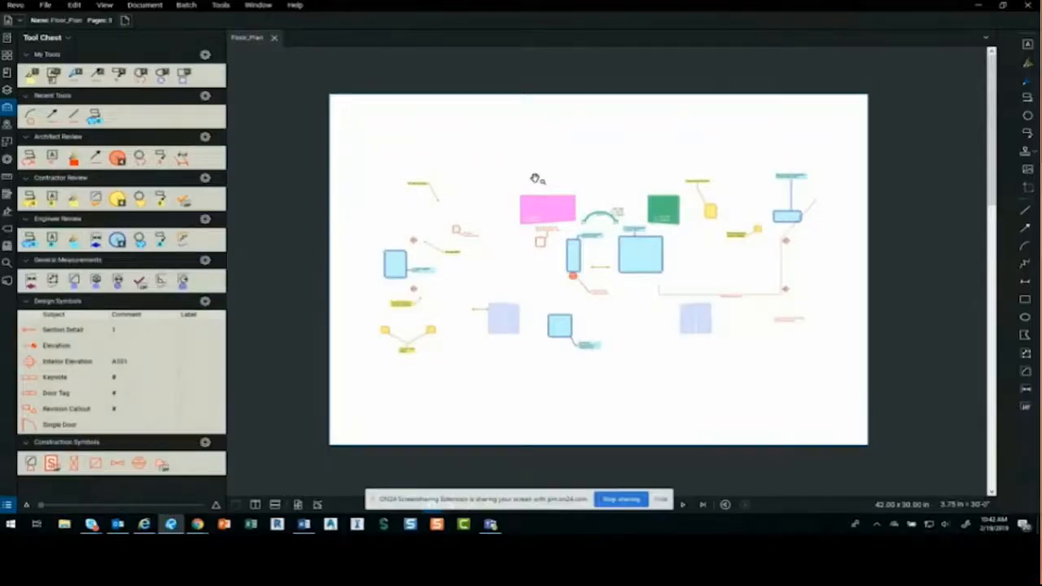
- Draw a diagonal line markup in the blank area above the upper-left part of the floor plan
click(232, 8)
mouse_move(234, 18)
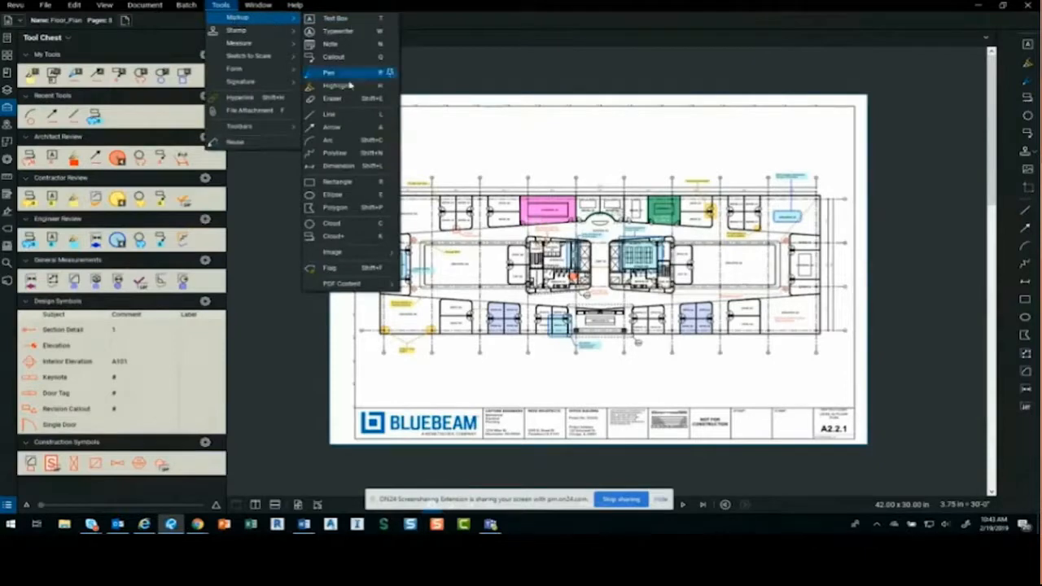
click(346, 119)
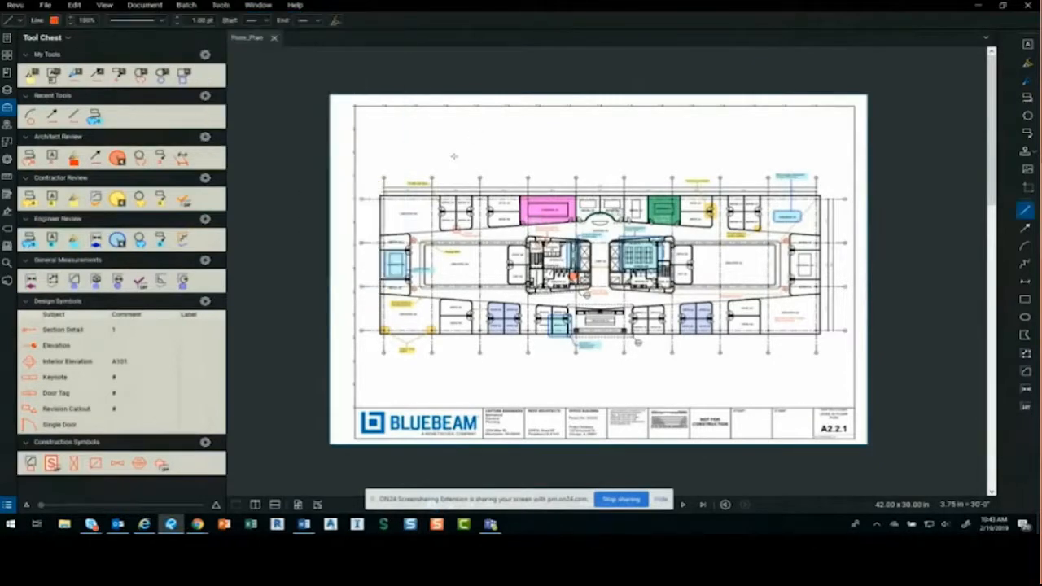
drag(431, 165, 464, 142)
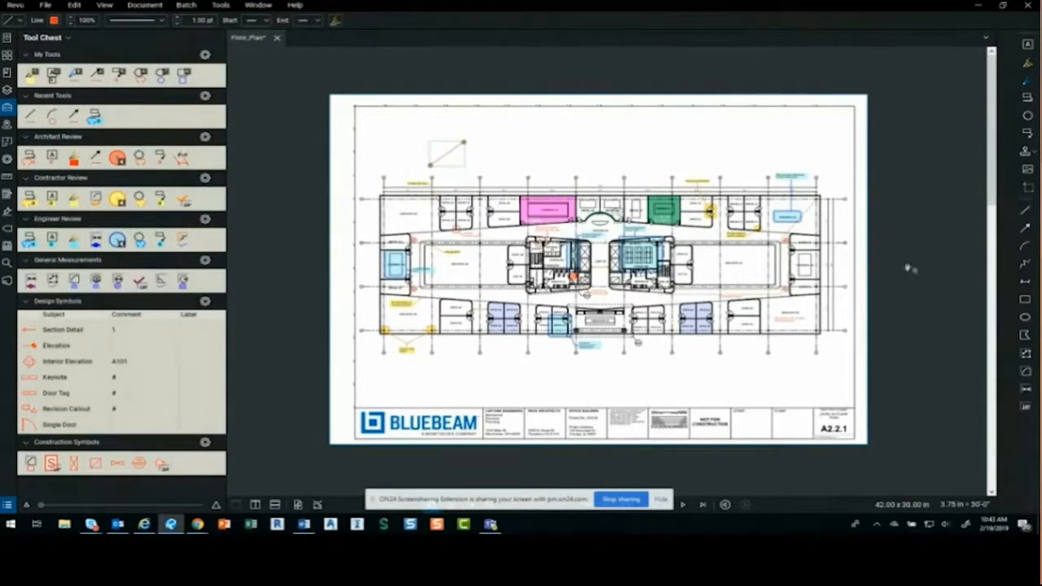
- Draw a second diagonal line markup just to the right of the first one
click(1024, 215)
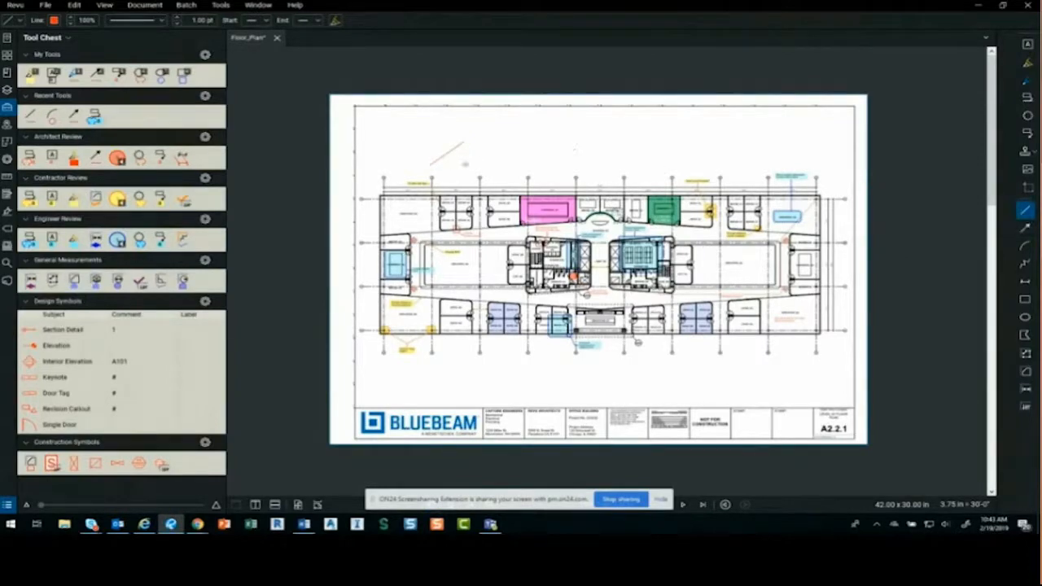
drag(466, 164, 501, 144)
click(501, 148)
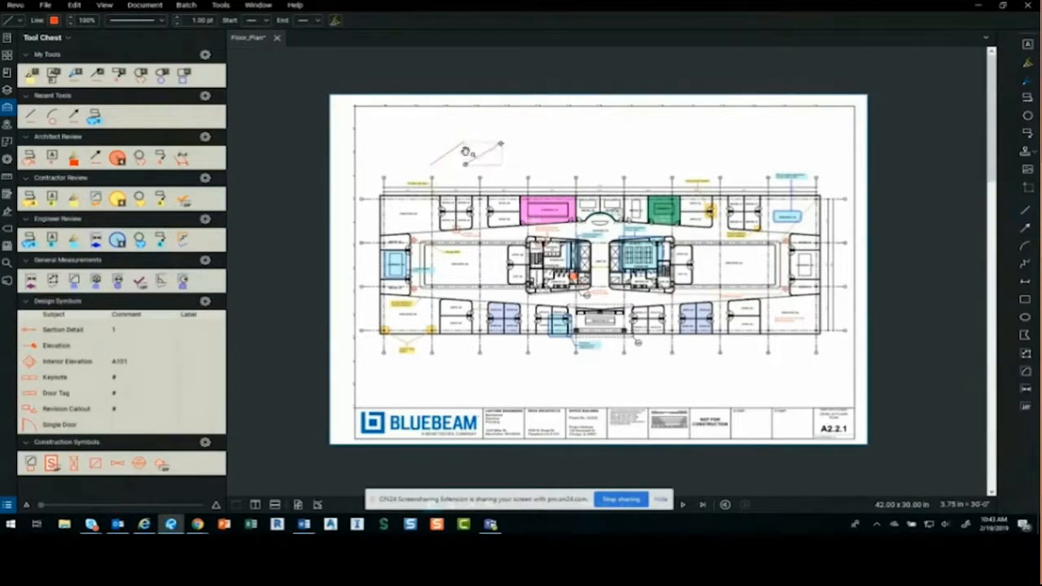
scroll(467, 153, up, 2)
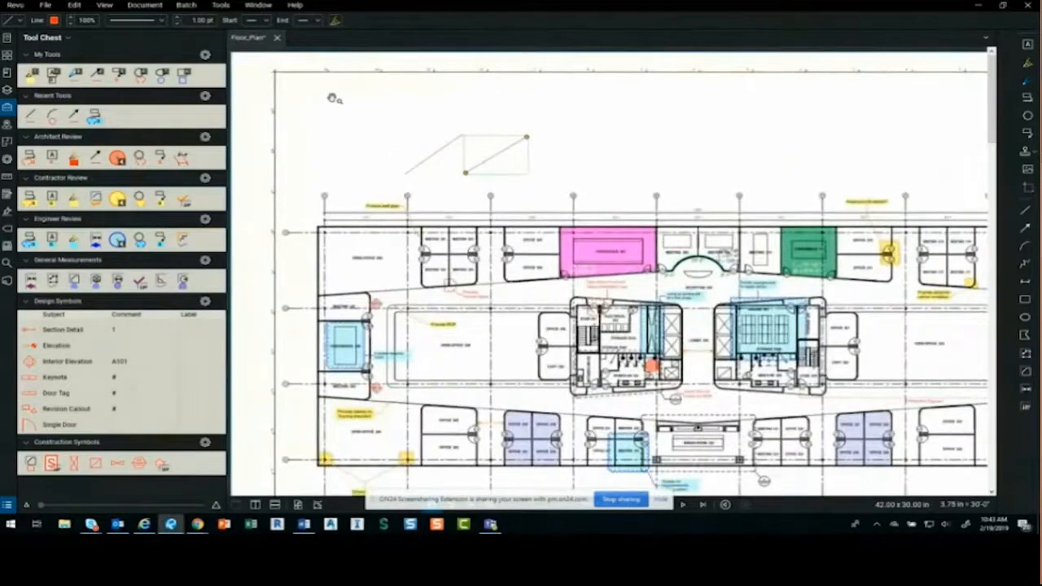
- Draw a third diagonal line markup to the right of the second, above grid bubble 04
click(221, 5)
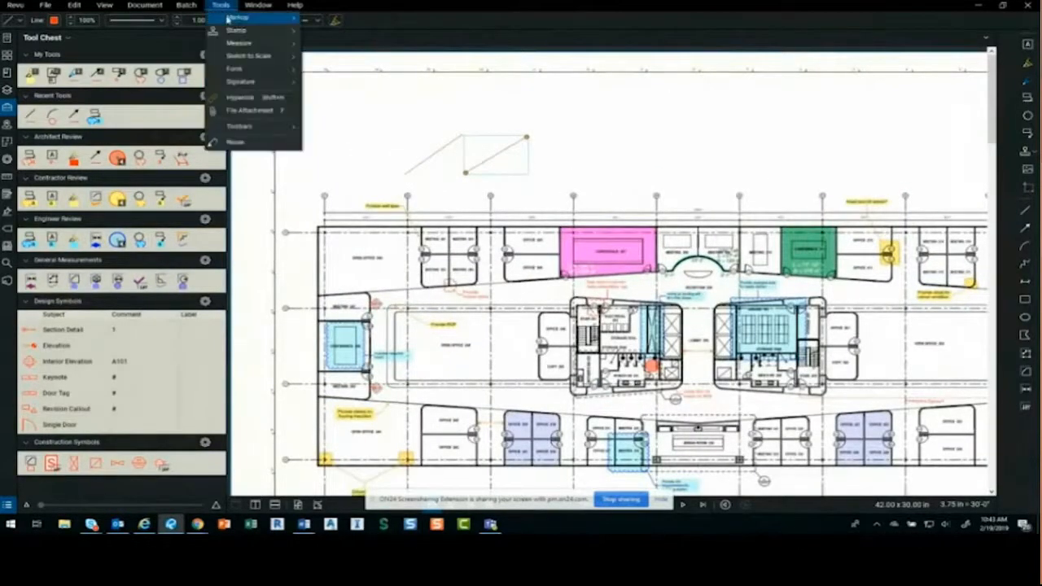
mouse_move(227, 17)
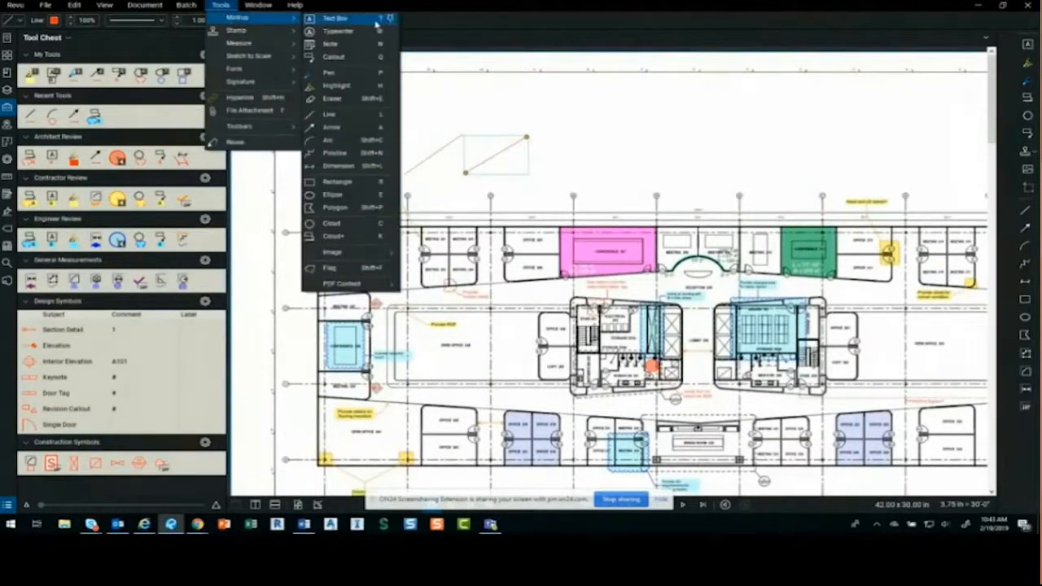
click(383, 116)
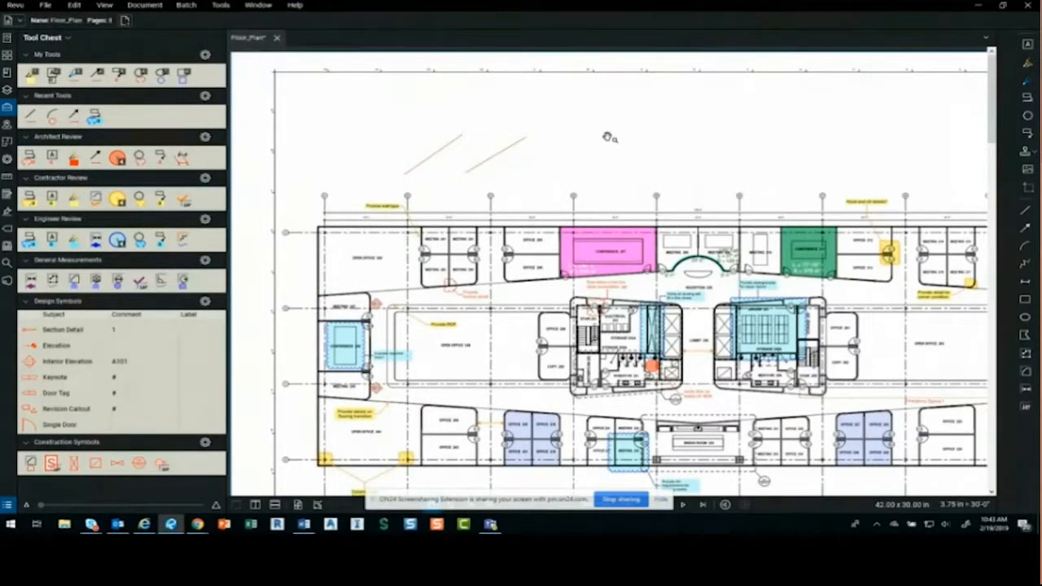
key(l)
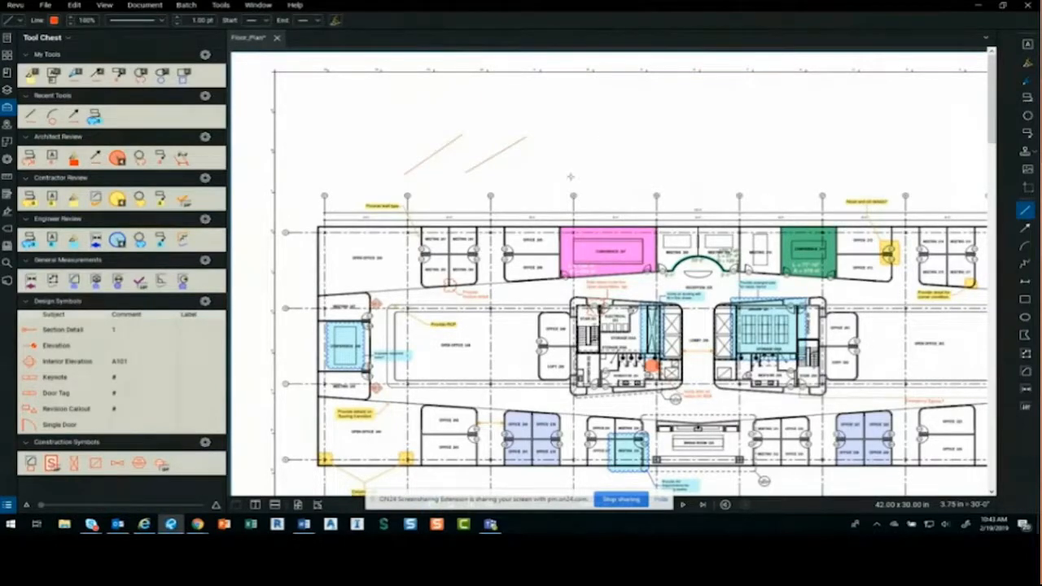
drag(550, 172, 586, 141)
scroll(599, 149, up, 5)
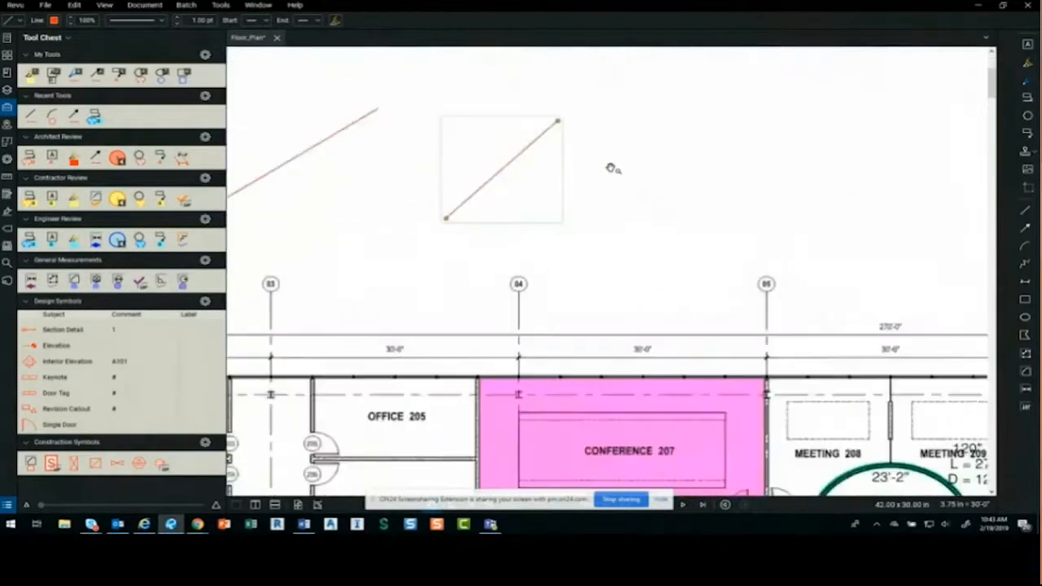
- Draw an arrow markup pointing up and right, above Conference 207 between grid bubbles 04 and 05
key(l)
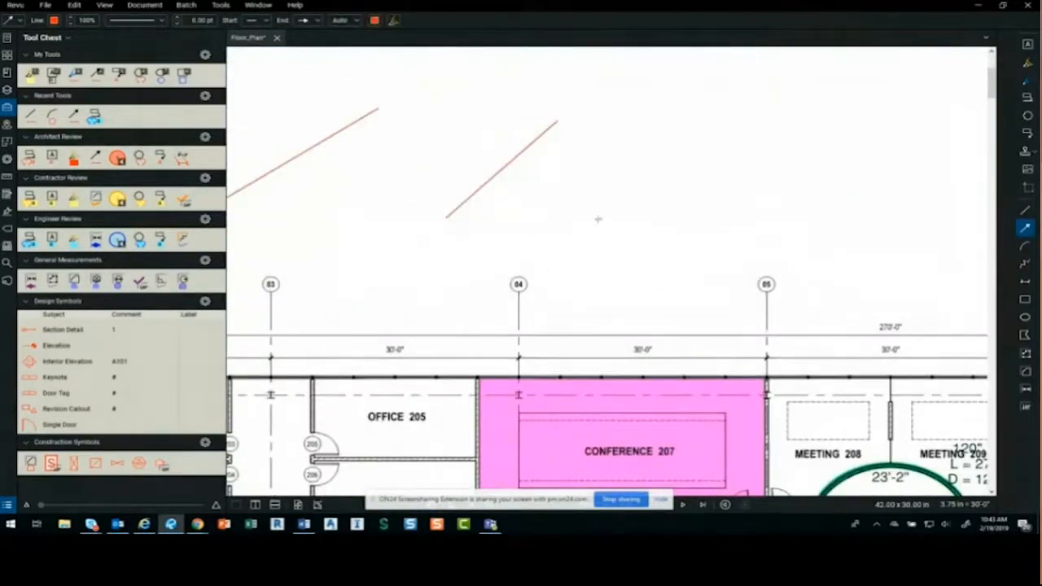
drag(581, 235, 632, 177)
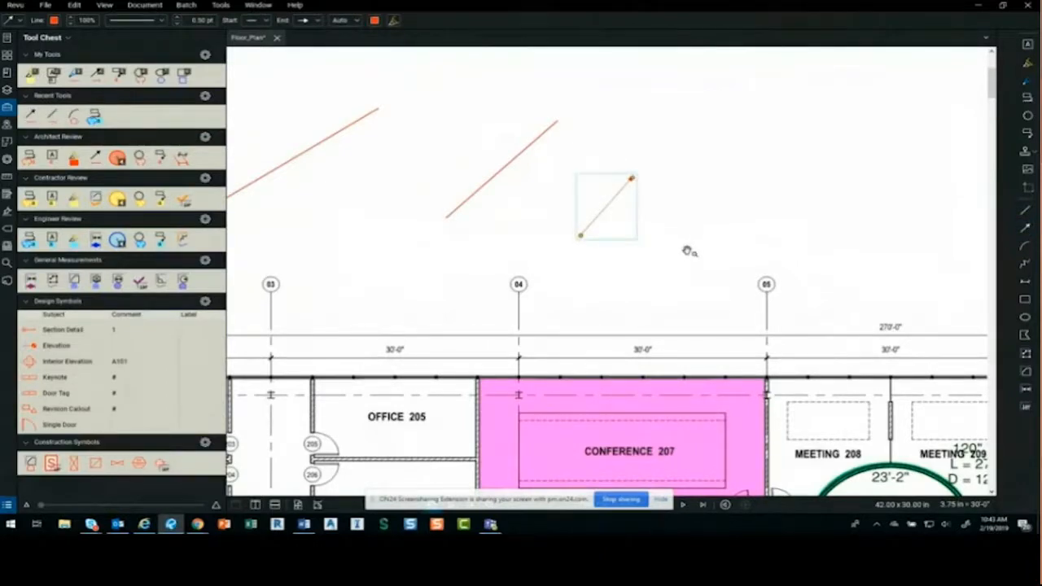
click(688, 251)
- Draw an arc markup between the third diagonal line and the arrow
click(222, 6)
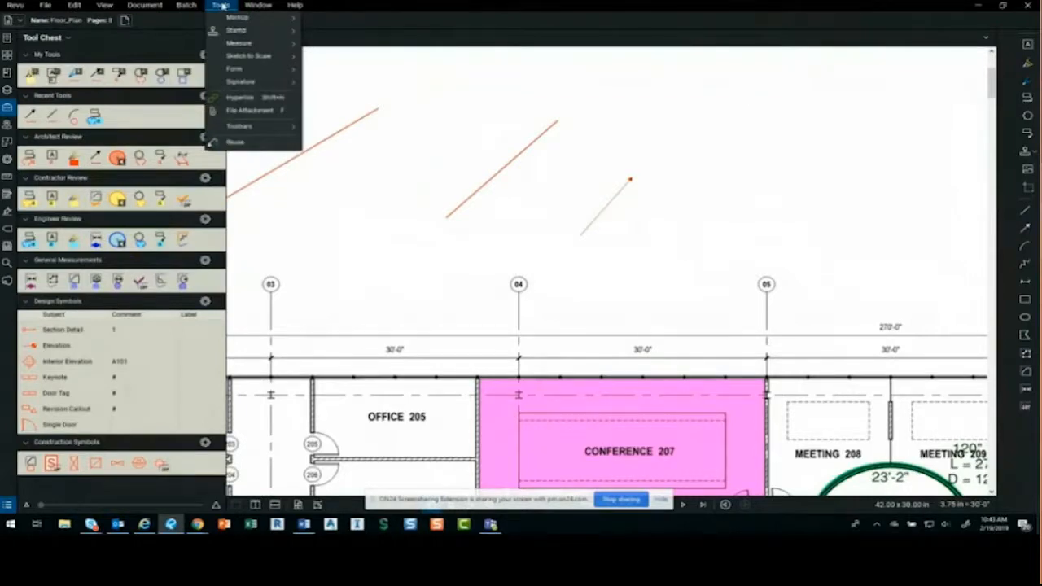
mouse_move(238, 17)
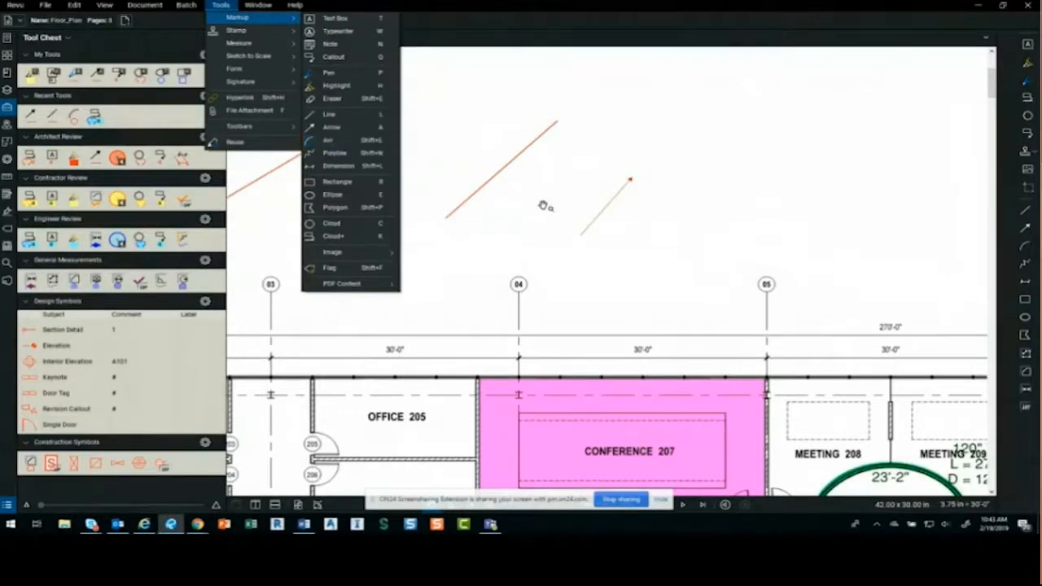
click(544, 205)
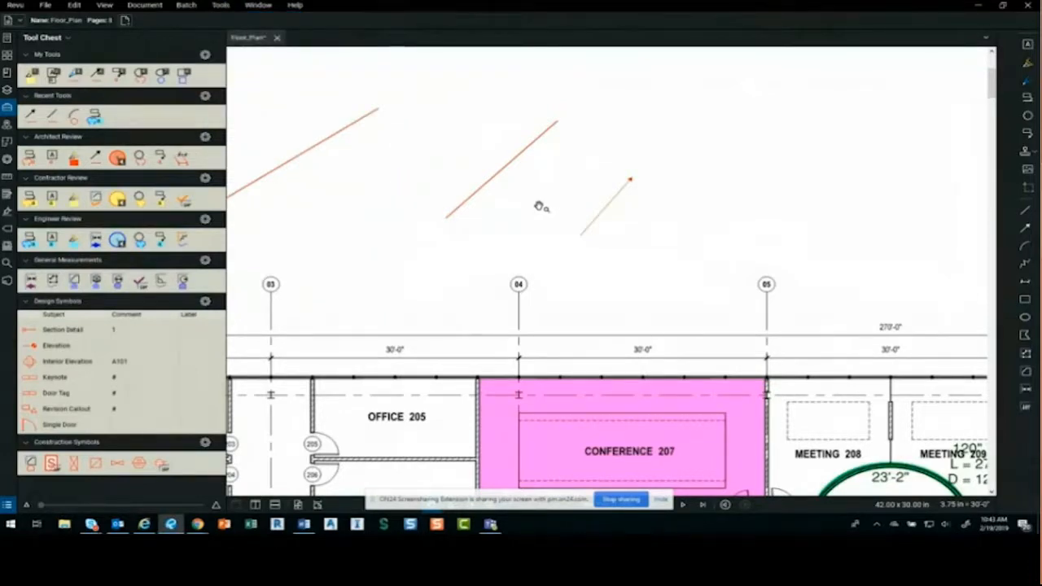
click(545, 229)
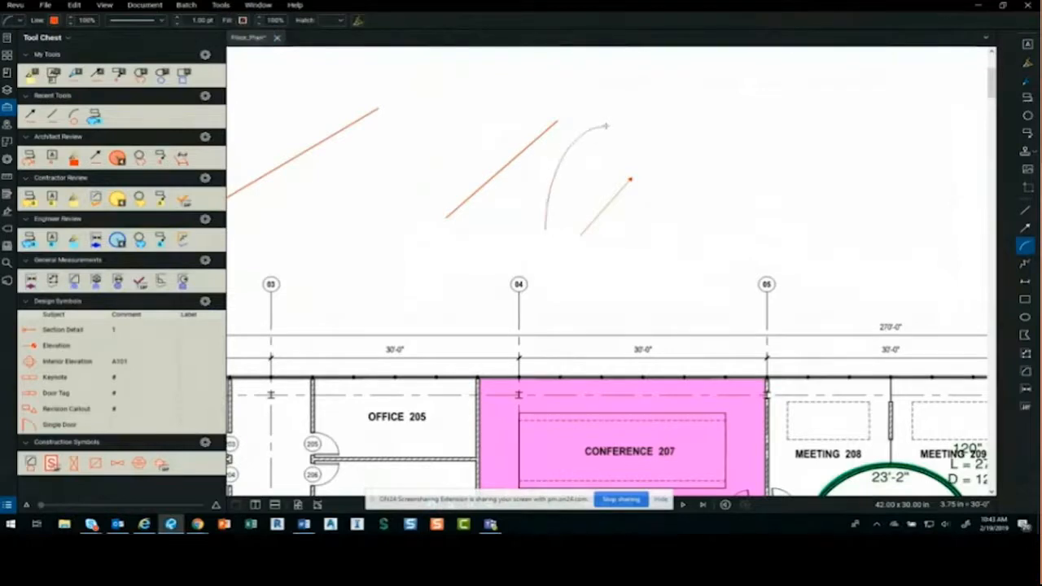
click(605, 126)
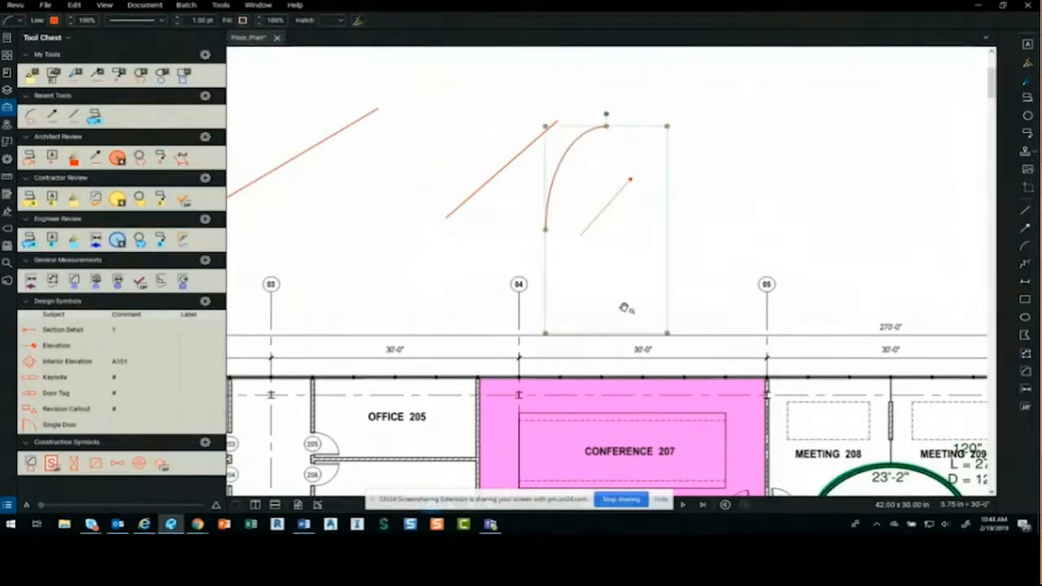
click(707, 223)
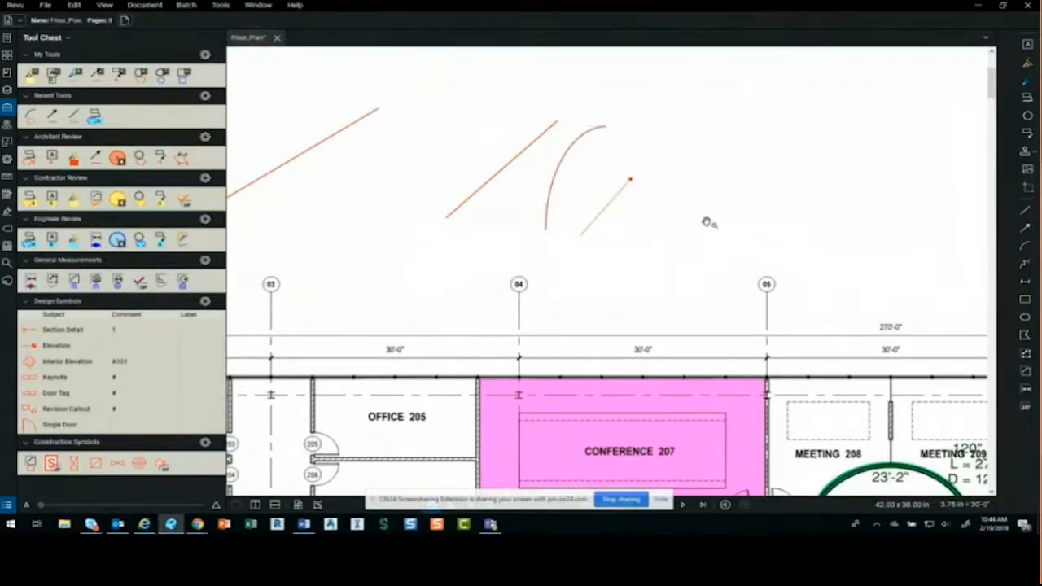
click(221, 5)
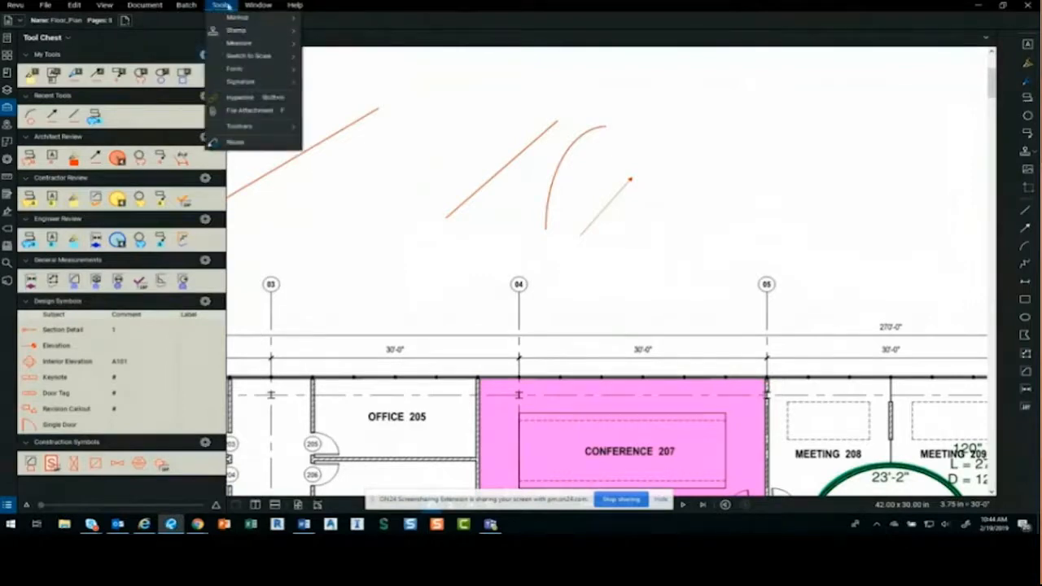
click(226, 5)
click(227, 5)
mouse_move(237, 17)
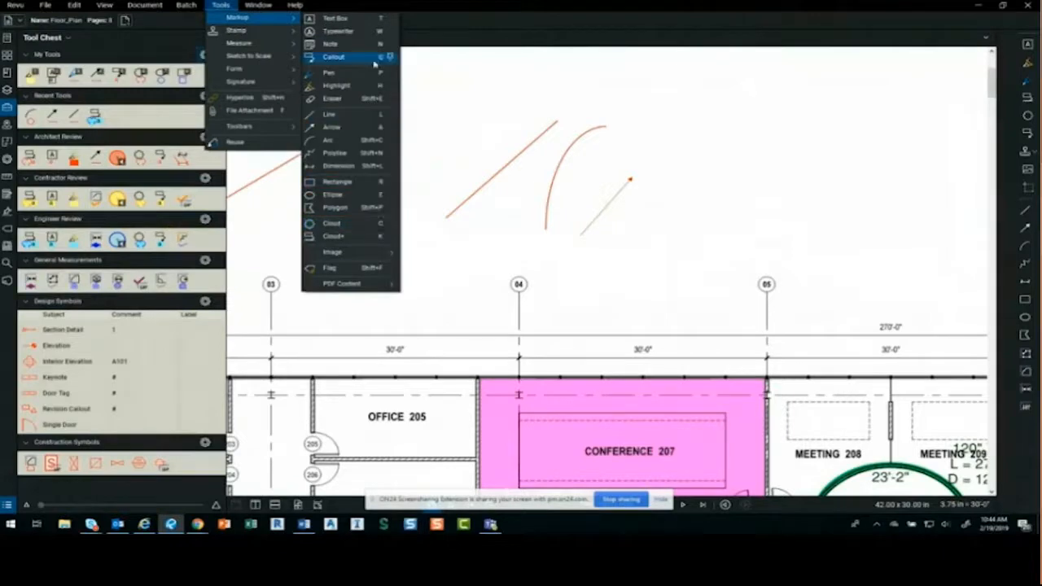
click(466, 96)
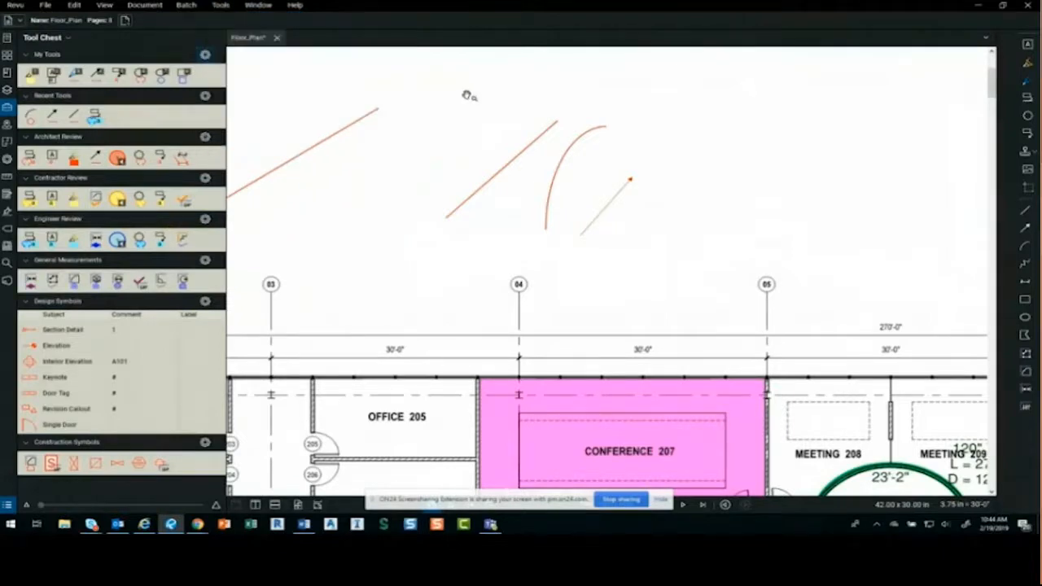
- Open the Keyboard Shortcuts Guide and examine the default shortcuts for the Markup and Measure tools
click(296, 5)
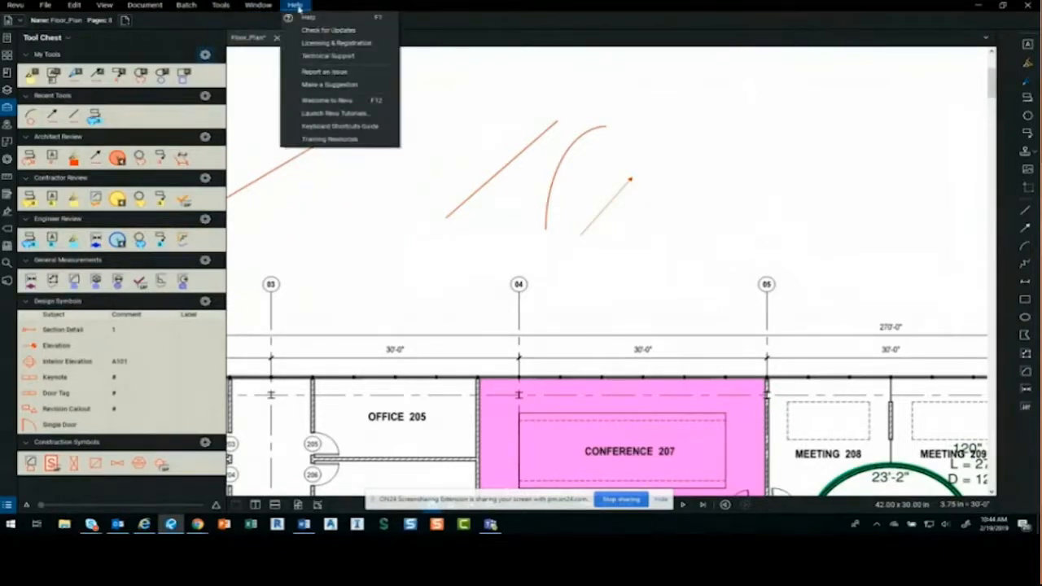
click(339, 130)
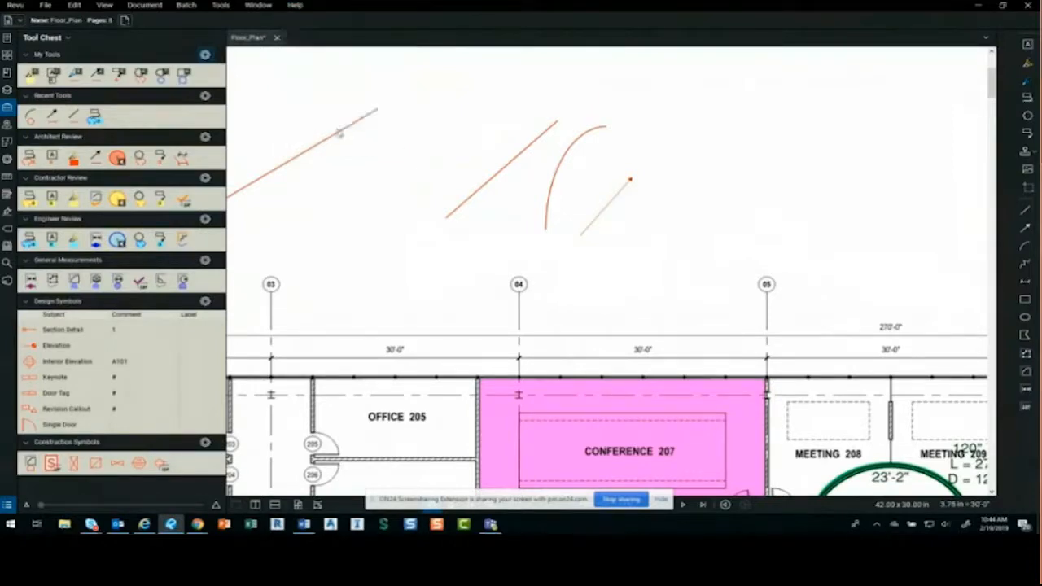
scroll(488, 185, up, 5)
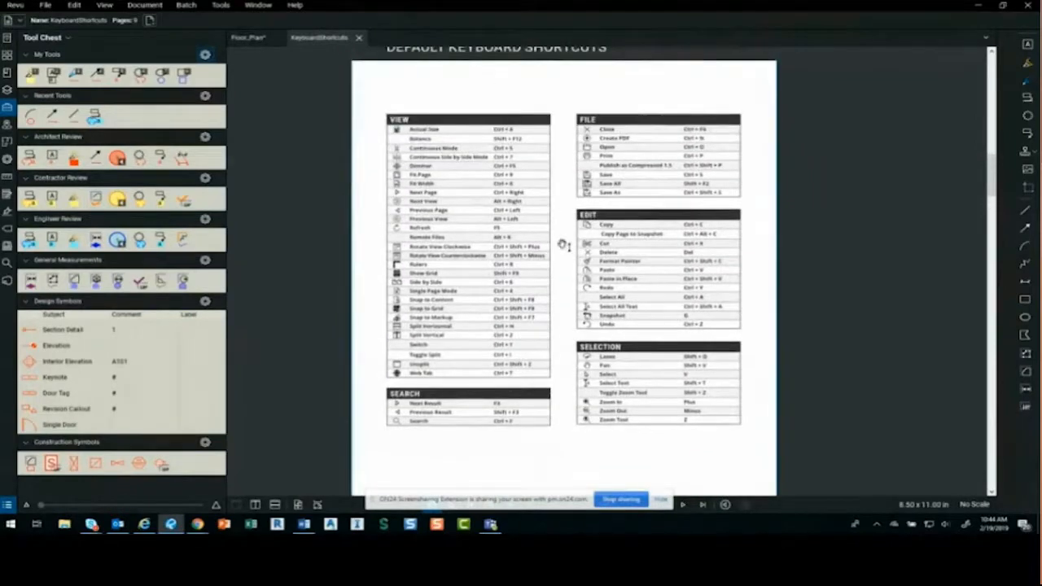
scroll(568, 95, up, 7)
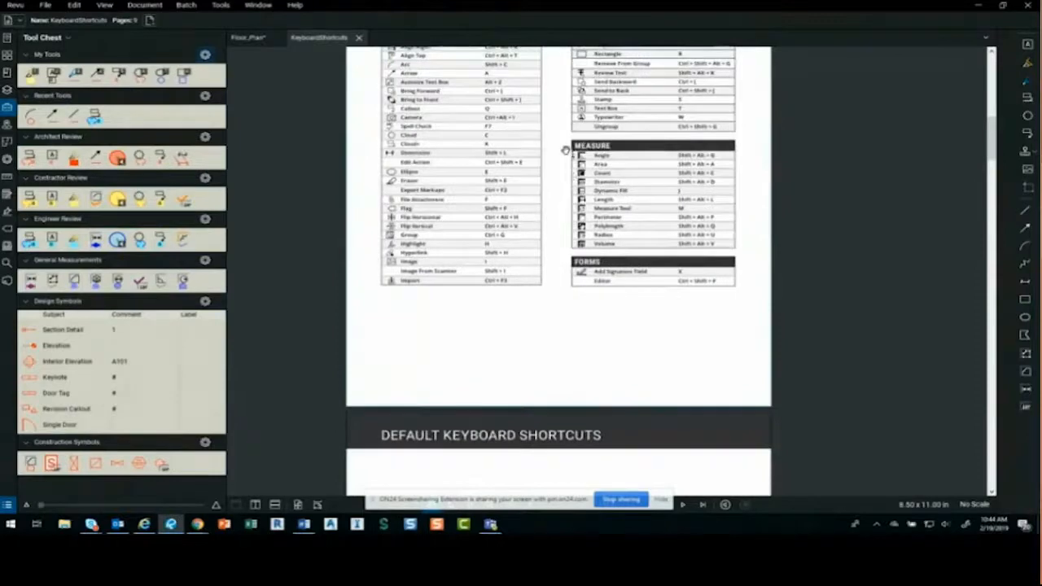
scroll(564, 173, up, 10)
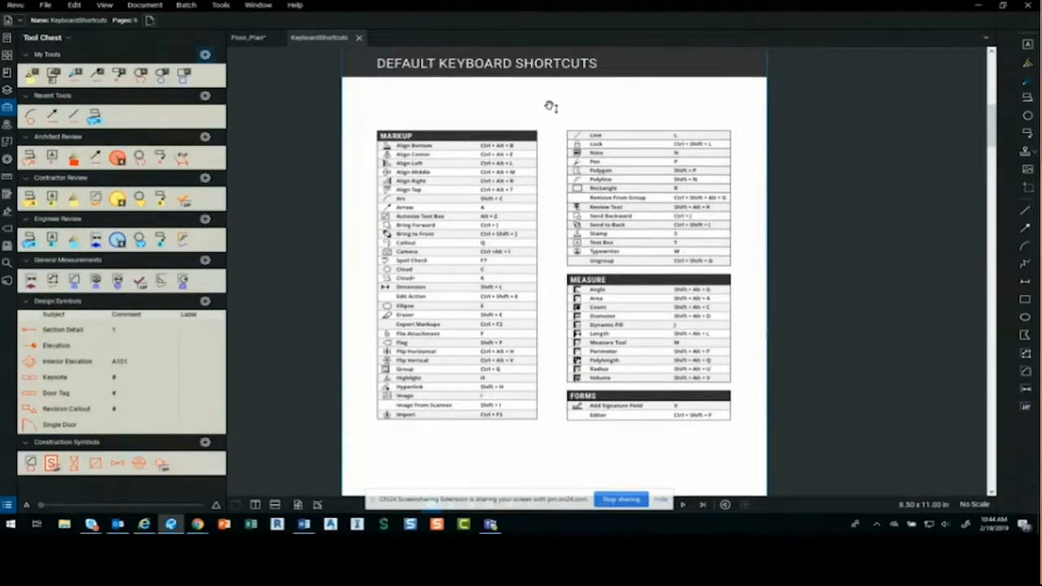
scroll(551, 107, up, 5)
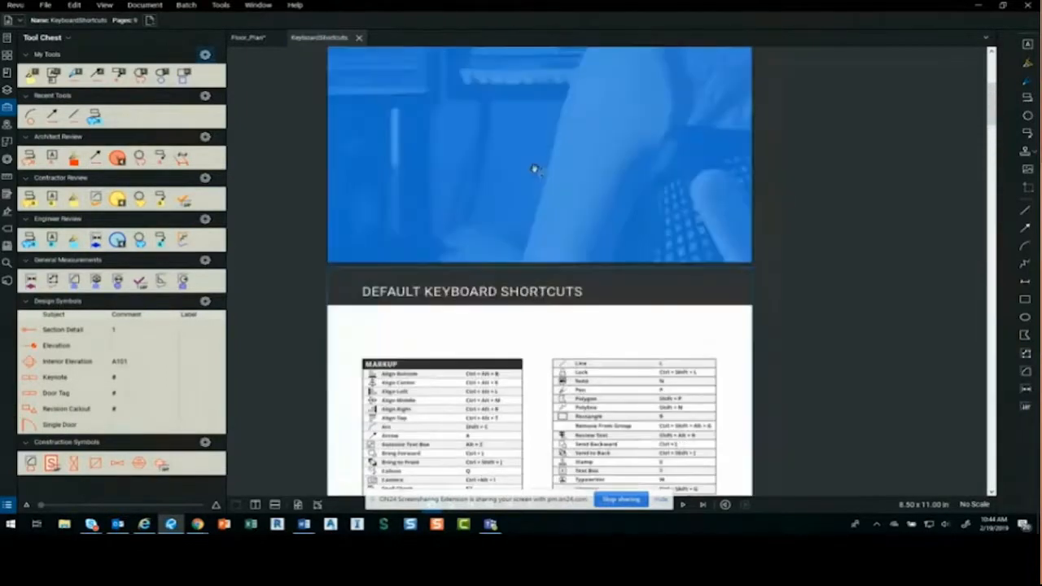
scroll(537, 351, down, 3)
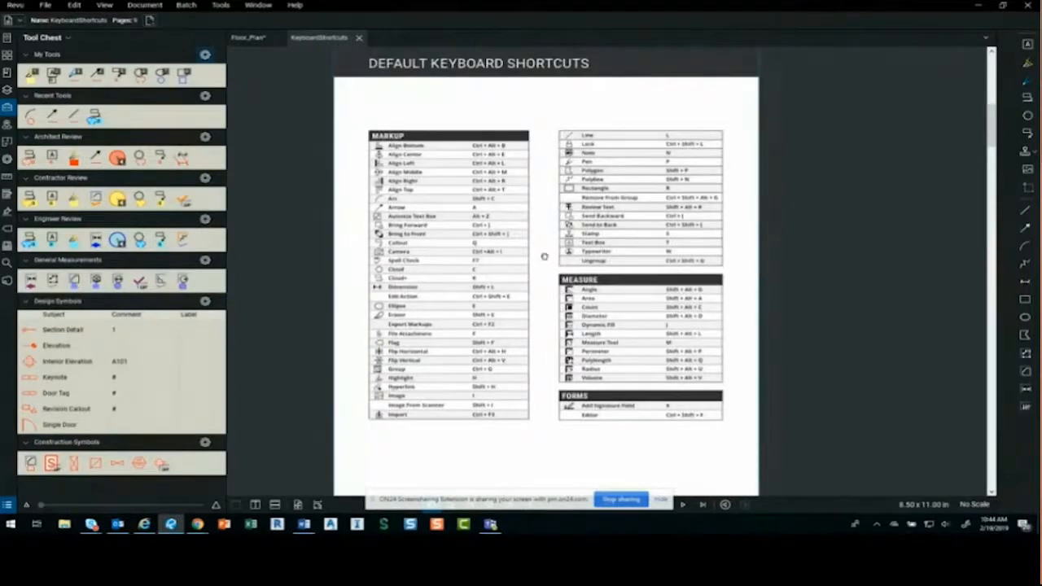
scroll(542, 255, down, 1)
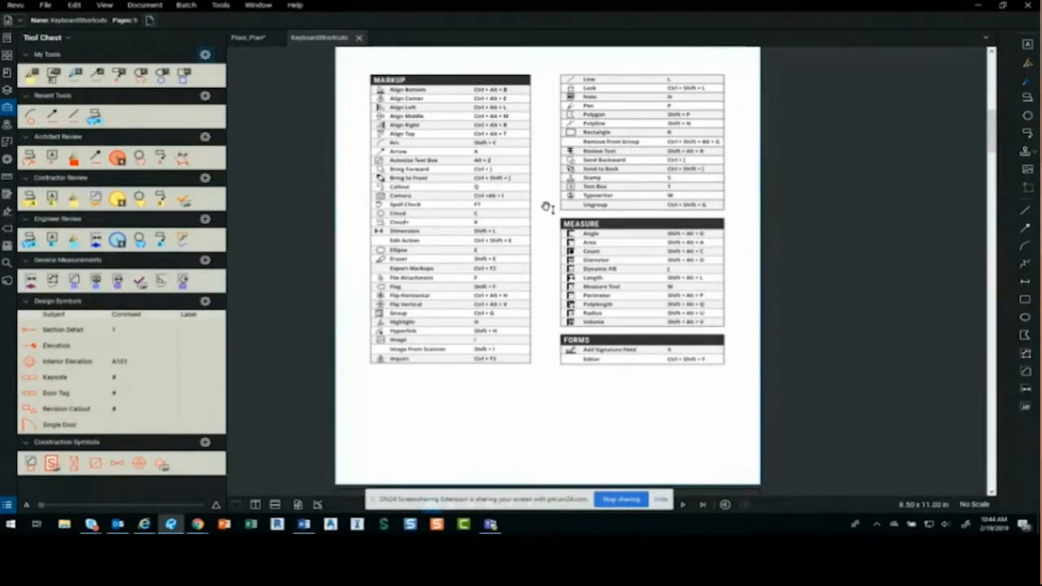
- Open the Keyboard Shortcuts settings and review the shortcuts assigned to the Markup and Measure tools
click(13, 7)
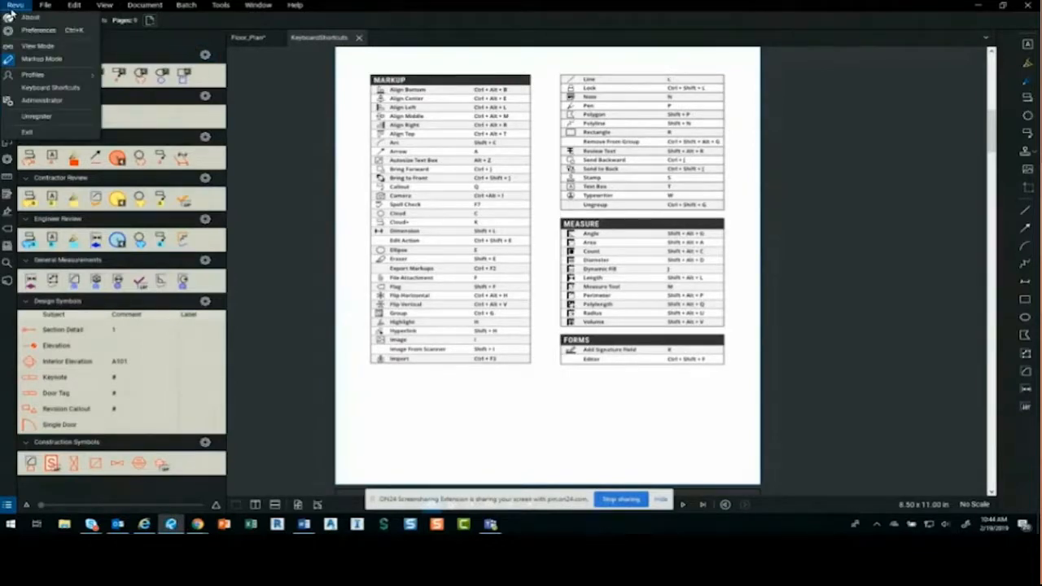
click(54, 88)
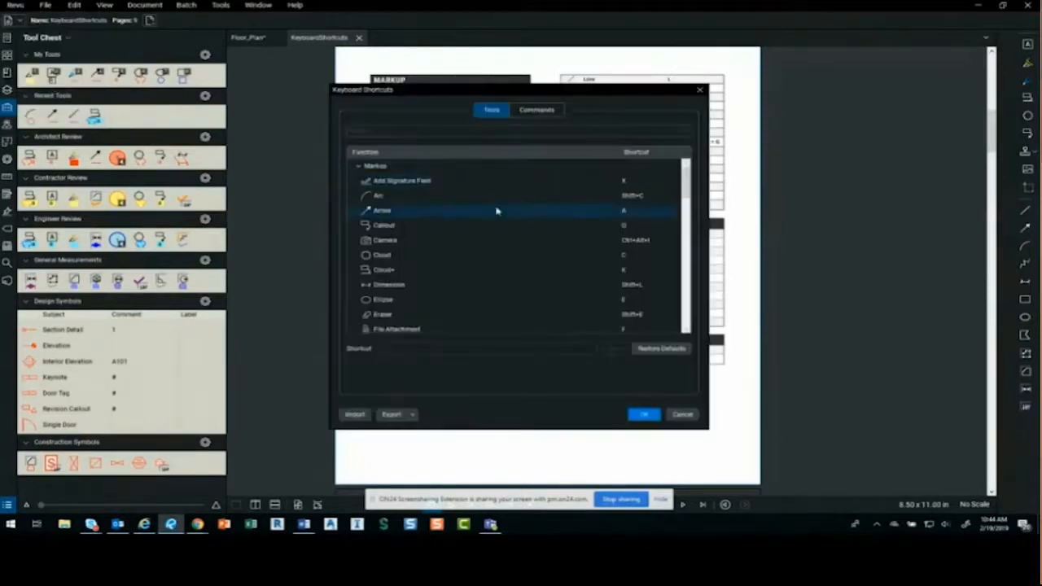
scroll(528, 247, down, 3)
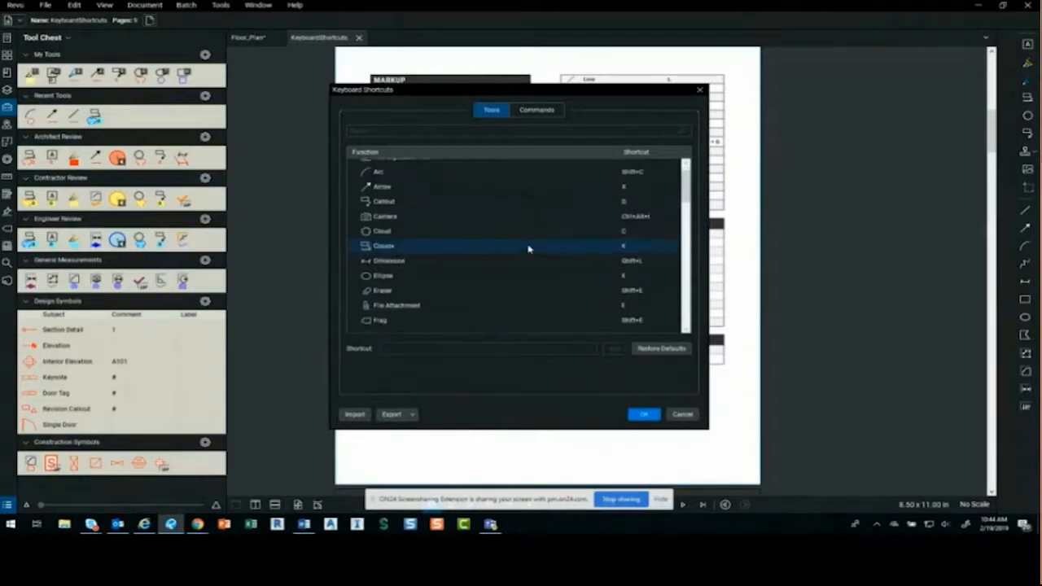
scroll(525, 218, down, 5)
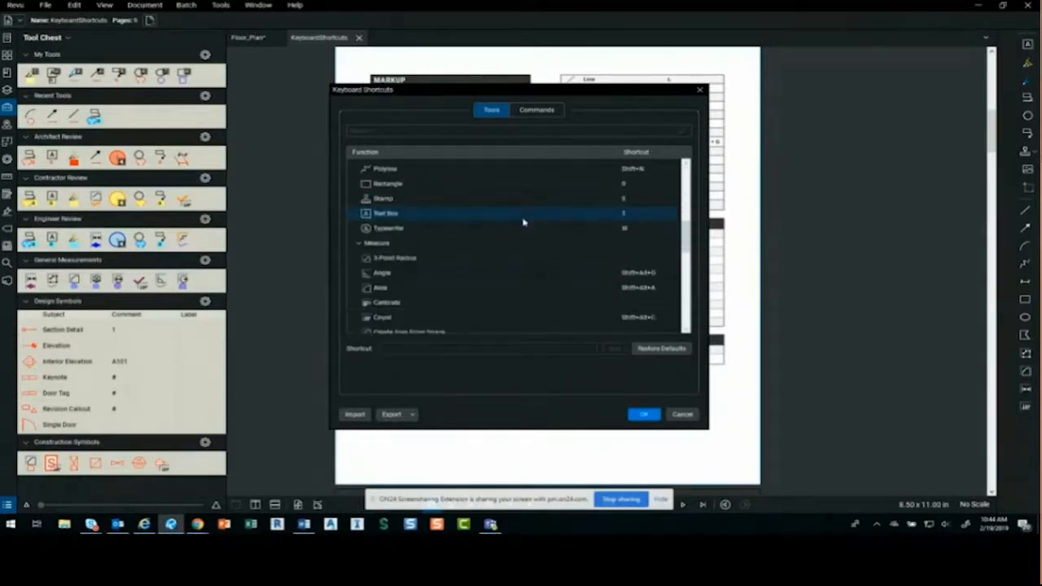
scroll(522, 220, up, 2)
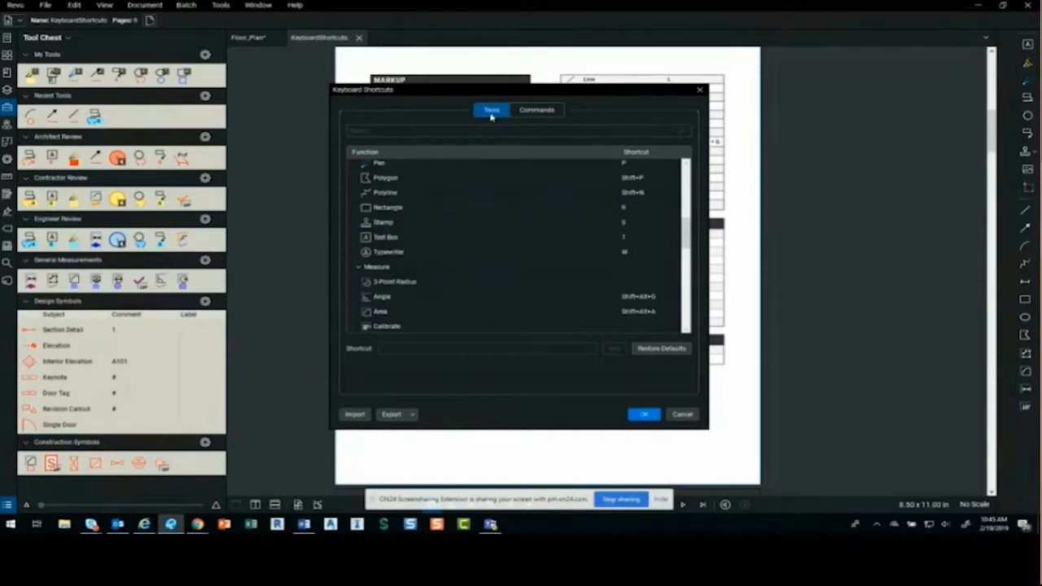
- Examine the shortcuts listed for the Markup tools and for the Revu, File and Edit commands
key(ctrl)
key(ctrl)
click(537, 112)
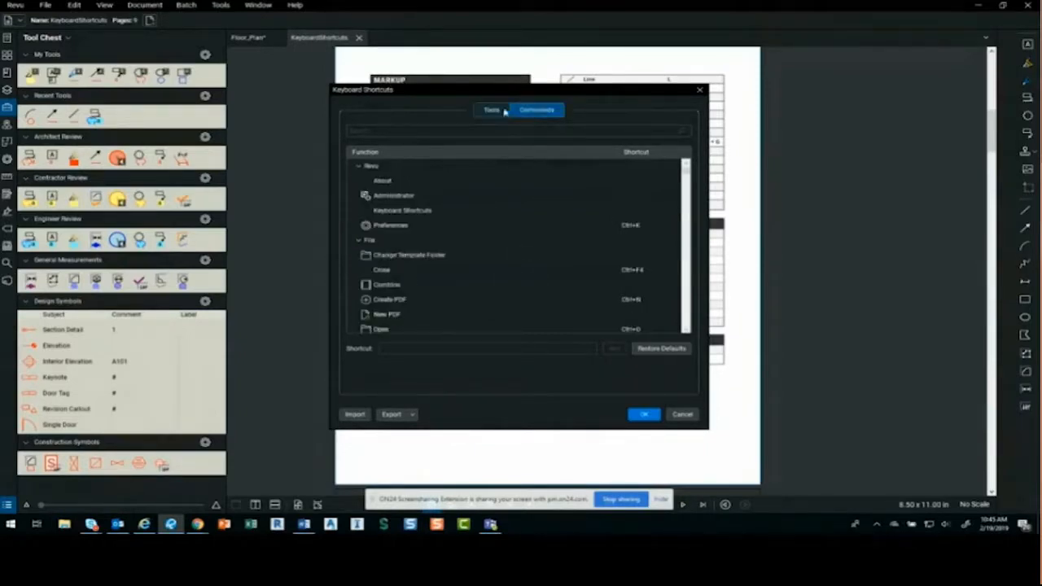
click(499, 112)
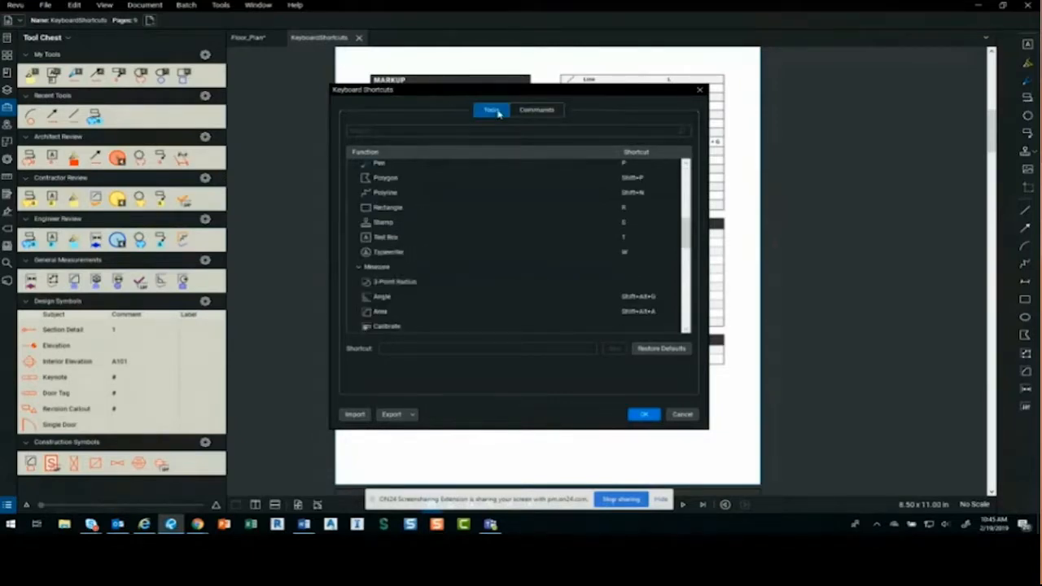
scroll(454, 216, up, 4)
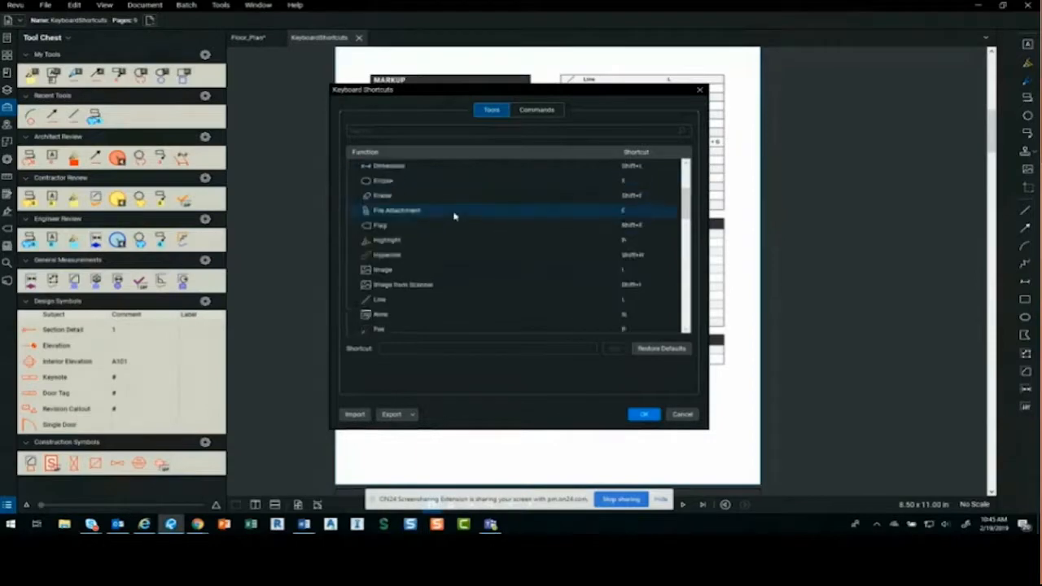
scroll(452, 216, up, 3)
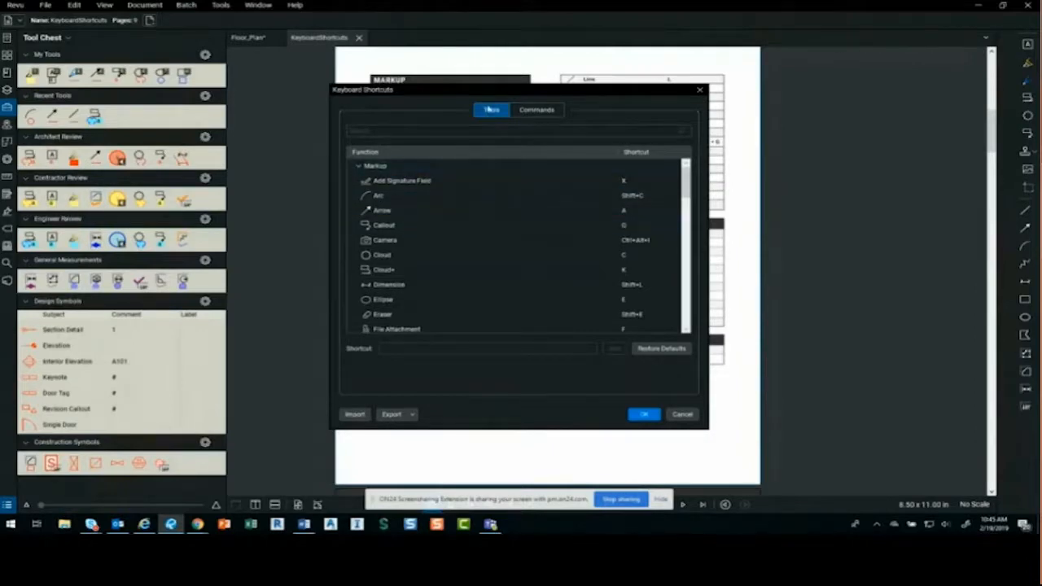
click(557, 113)
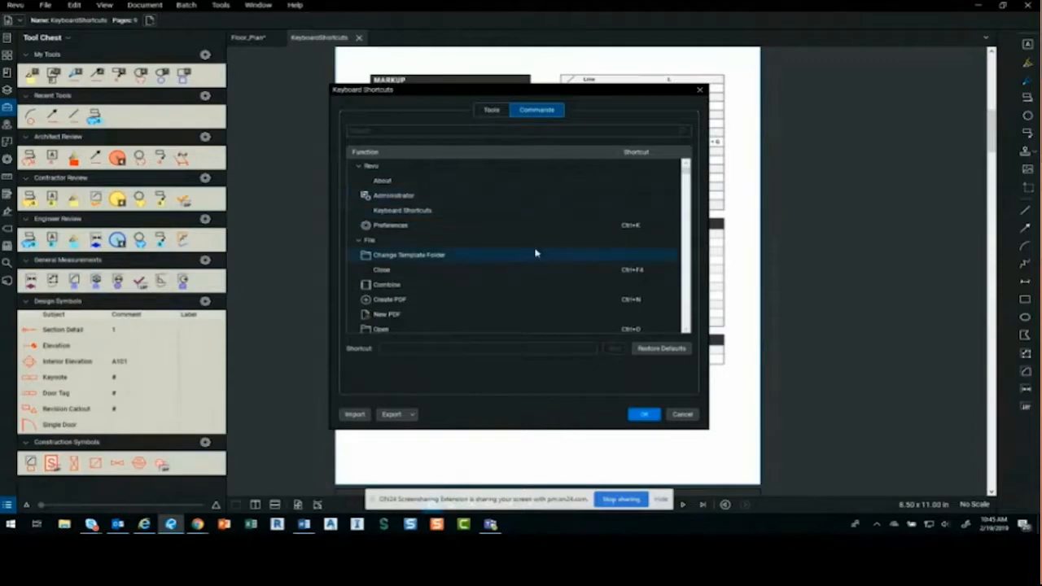
scroll(535, 250, down, 2)
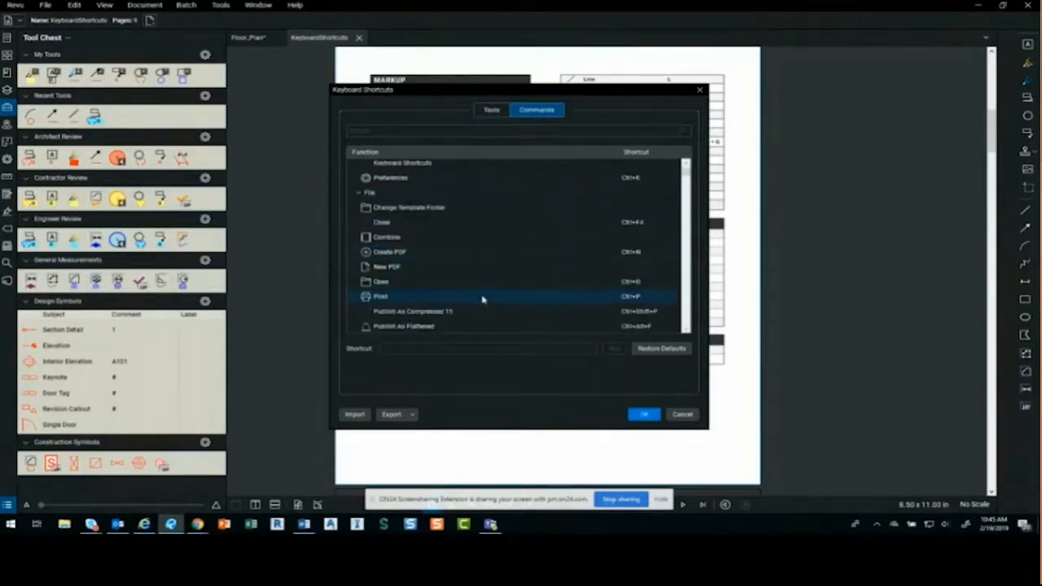
scroll(483, 293, down, 1)
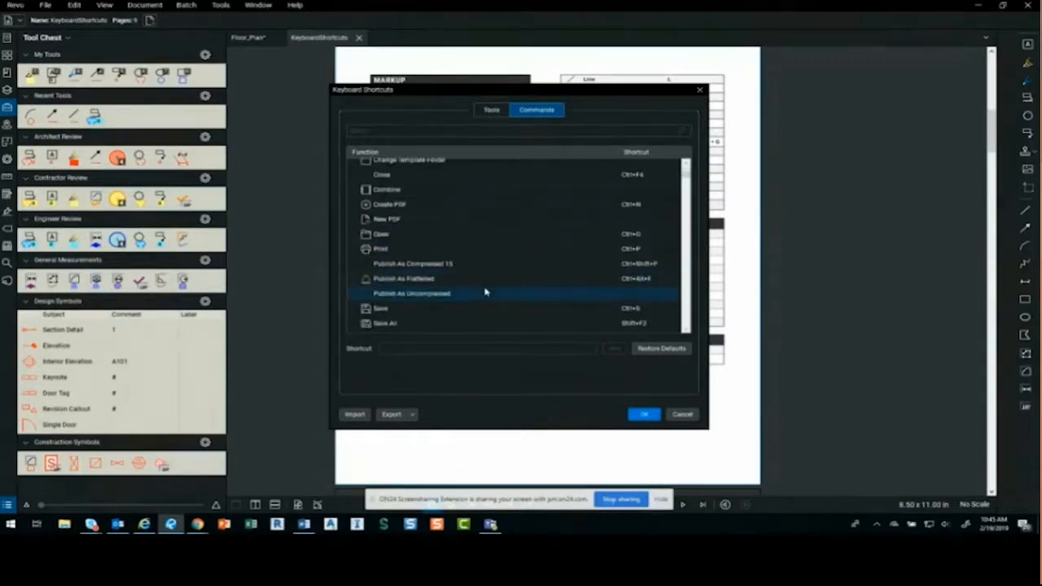
scroll(512, 291, down, 3)
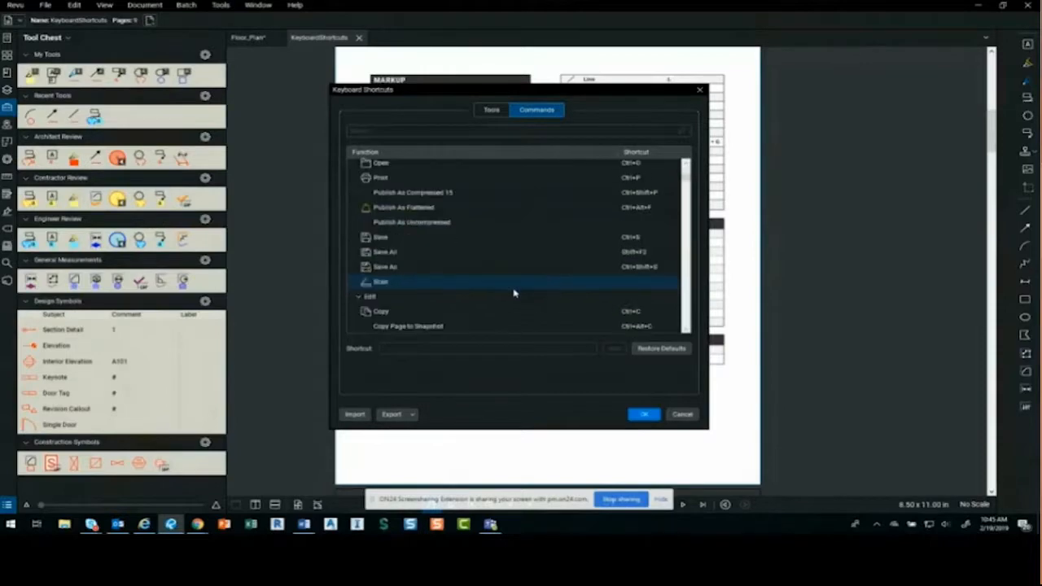
scroll(499, 291, down, 3)
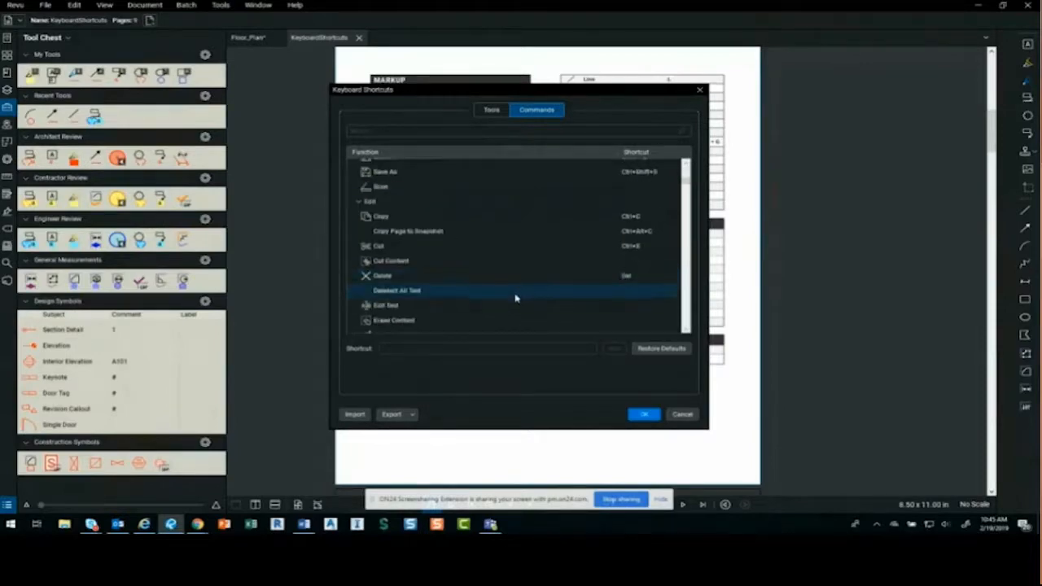
scroll(514, 280, down, 2)
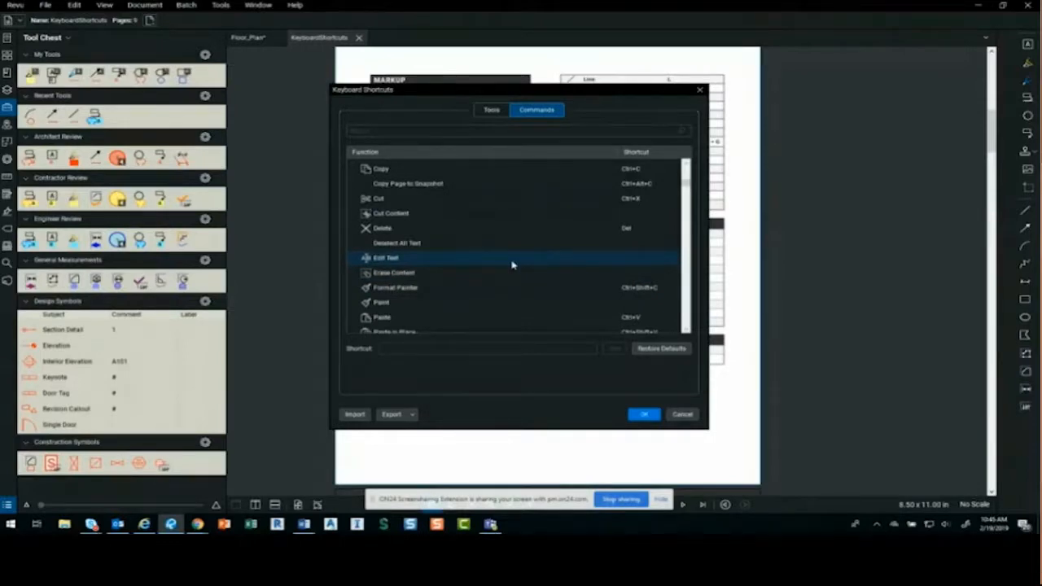
- Try the shortcuts R, Shift+R, Ctrl+R and Ctrl+Shift+R for the Edit Text command
click(512, 263)
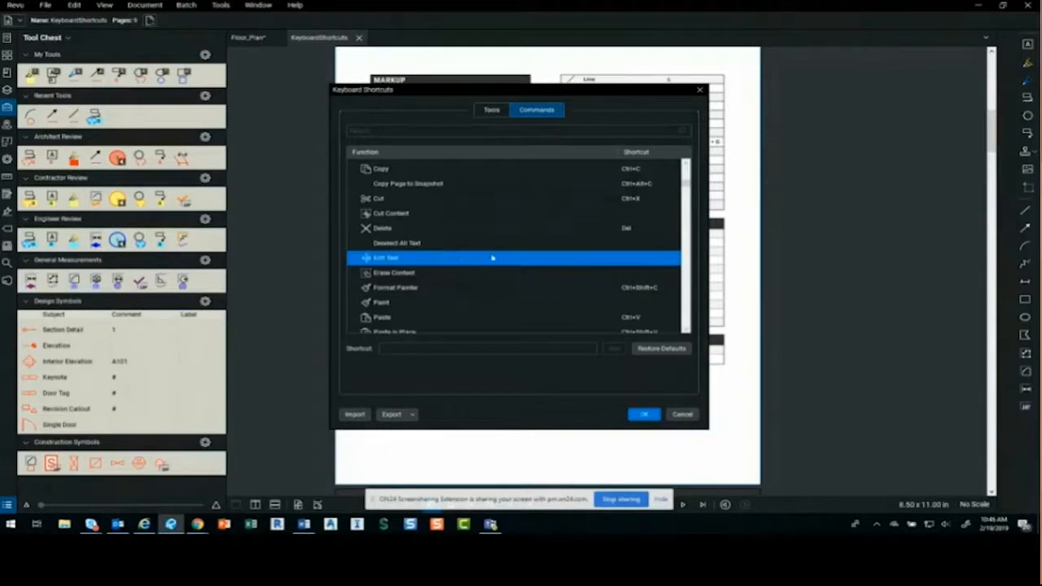
click(436, 346)
key(r)
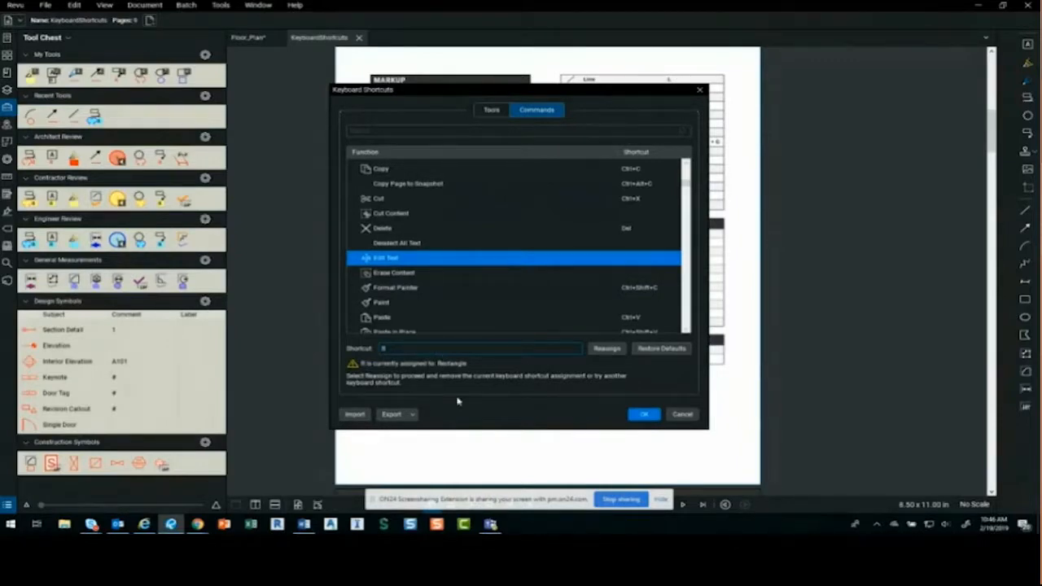
key(b)
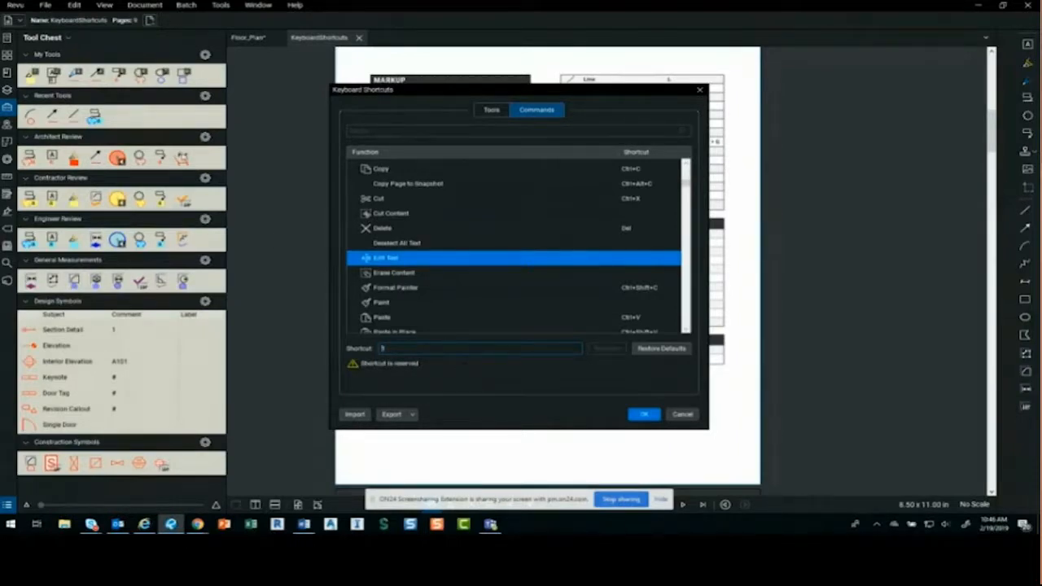
key(ctrl)
click(456, 349)
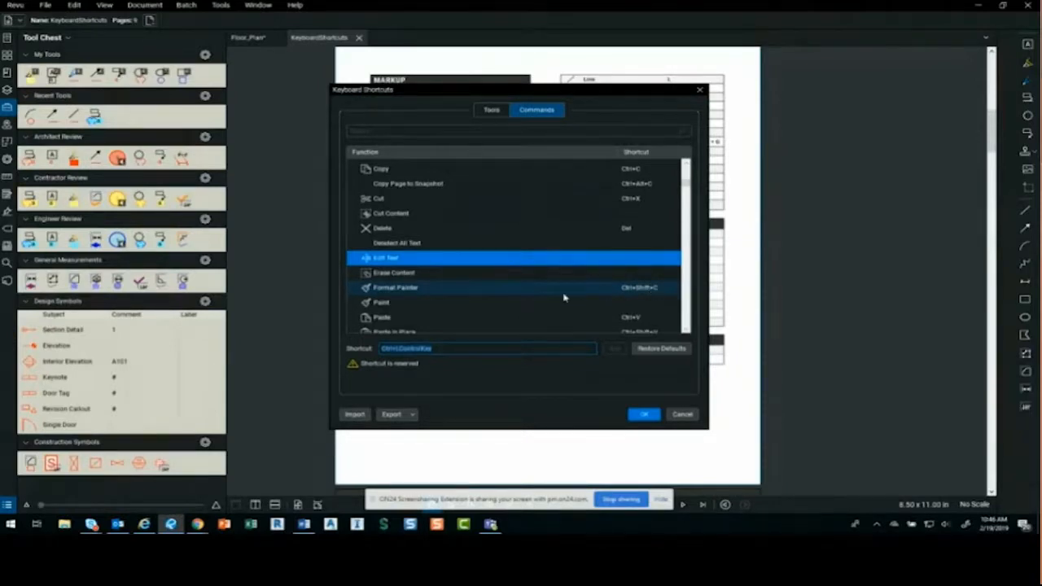
key(shift)
key(shift+b)
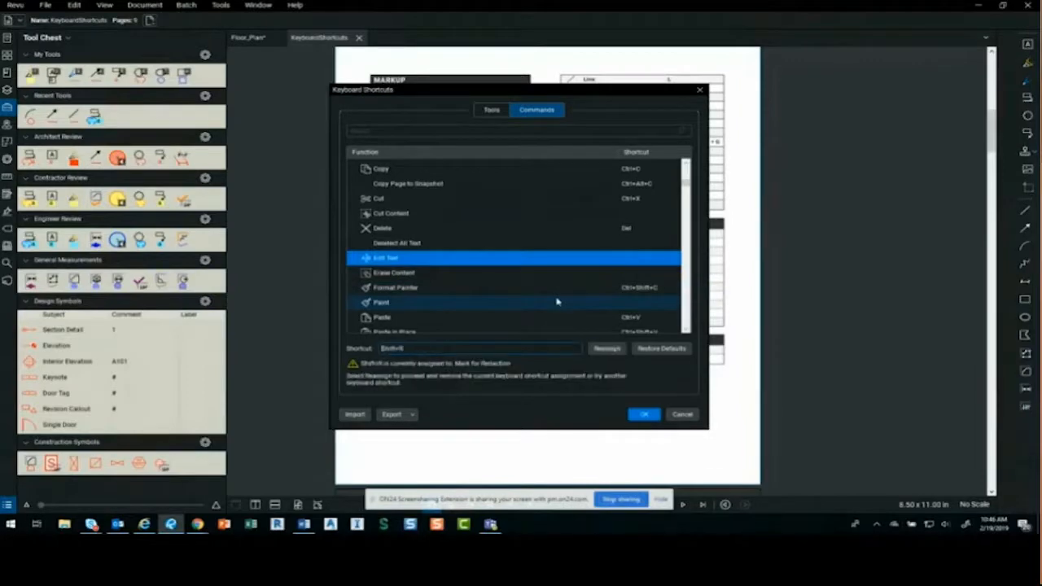
key(shift)
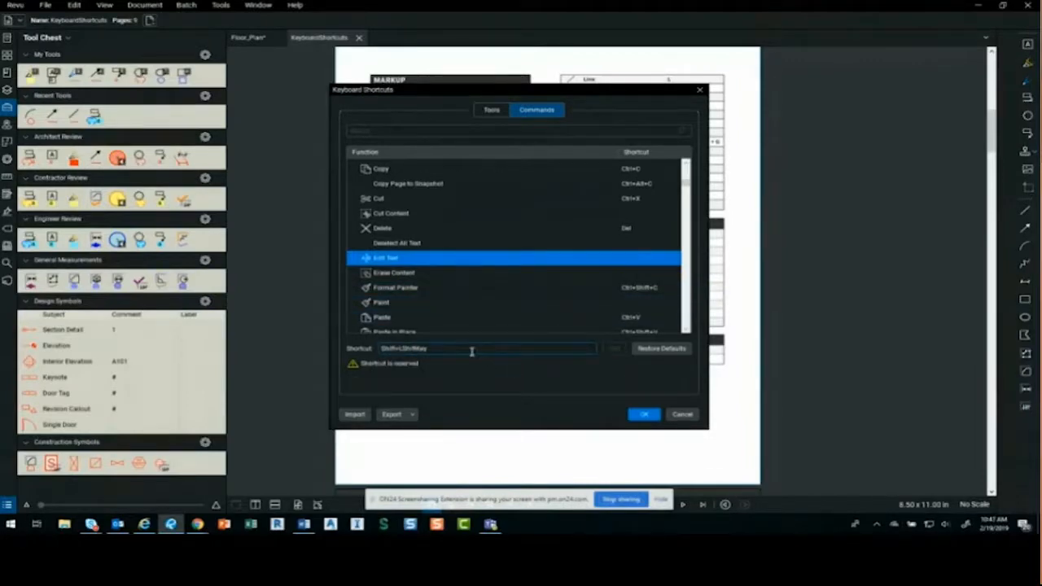
key(ctrl+r)
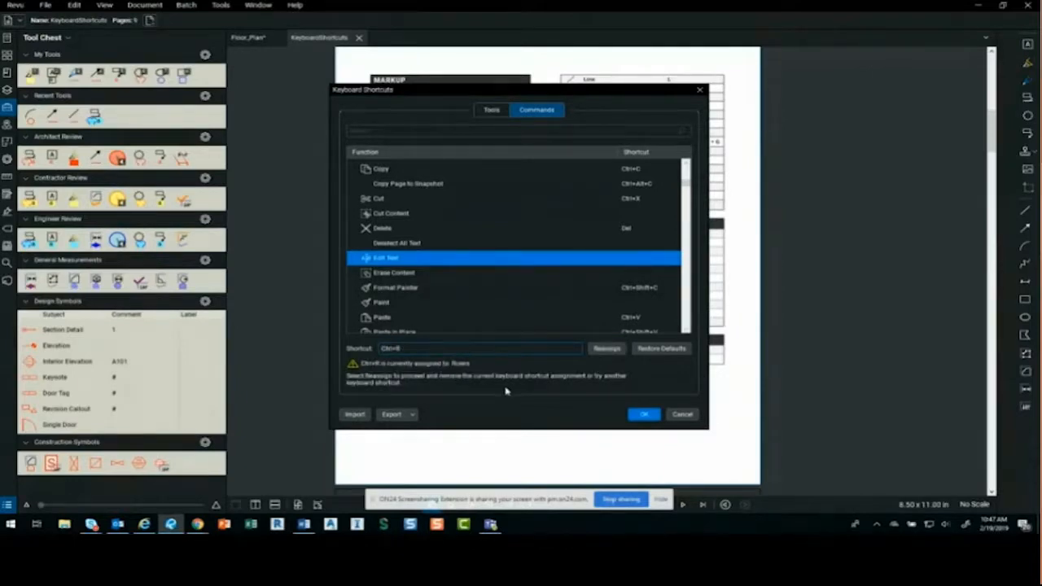
key(ctrl+shift)
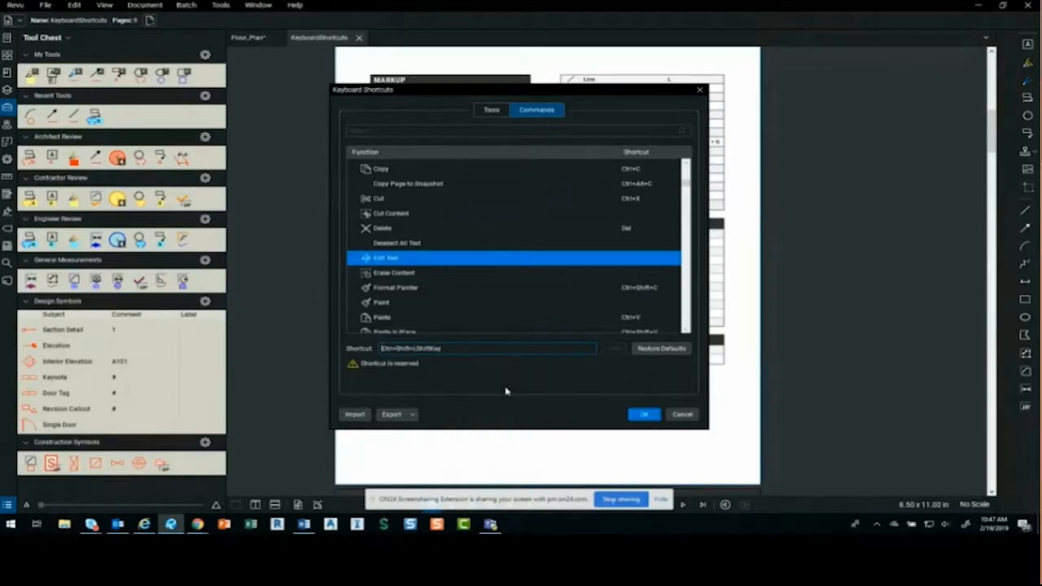
key(ctrl+shift+r)
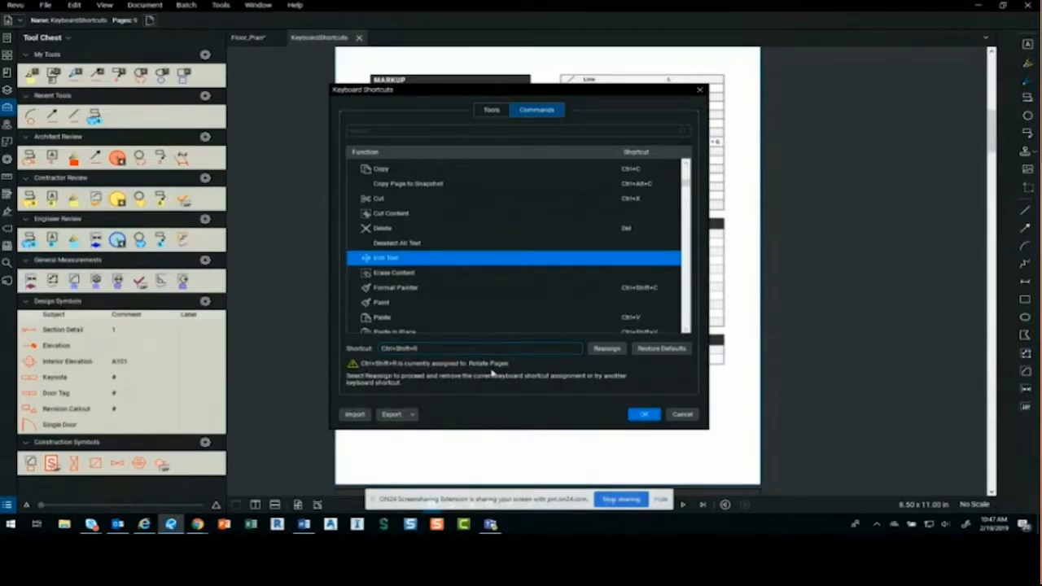
- Add Alt+R as the shortcut for the Edit Text command and save the shortcut settings
key(ctrl+Alt_L)
key(alt+6)
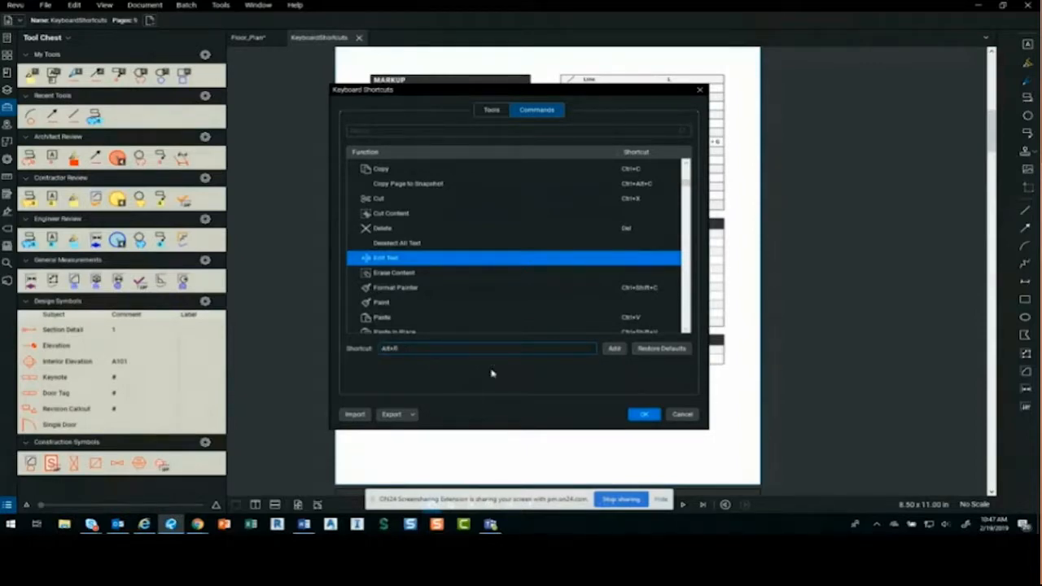
click(613, 349)
click(643, 415)
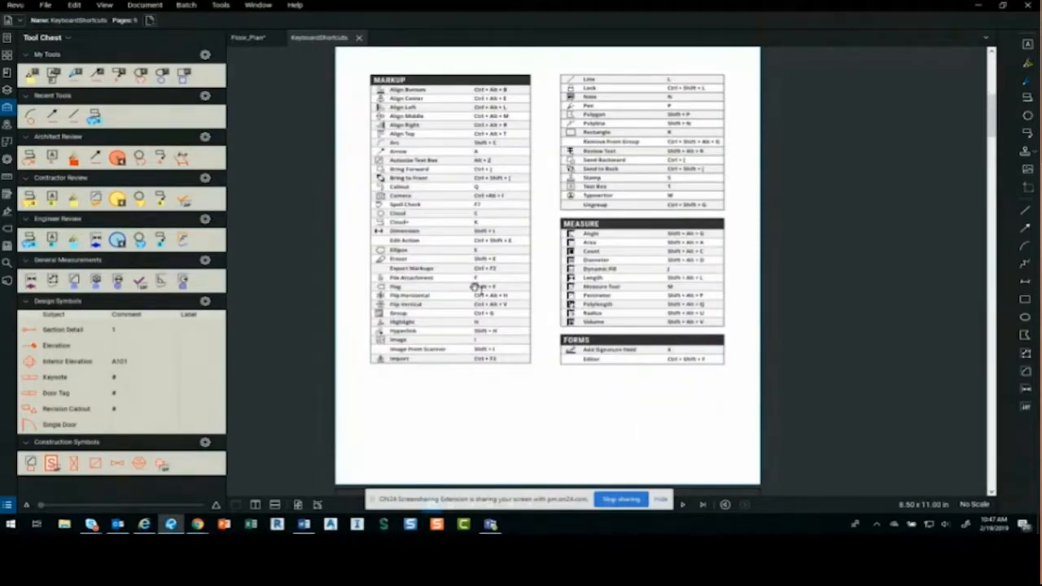
- Reopen the Keyboard Shortcuts settings to look at the option for restoring defaults, and leave without changes
scroll(472, 293, up, 3)
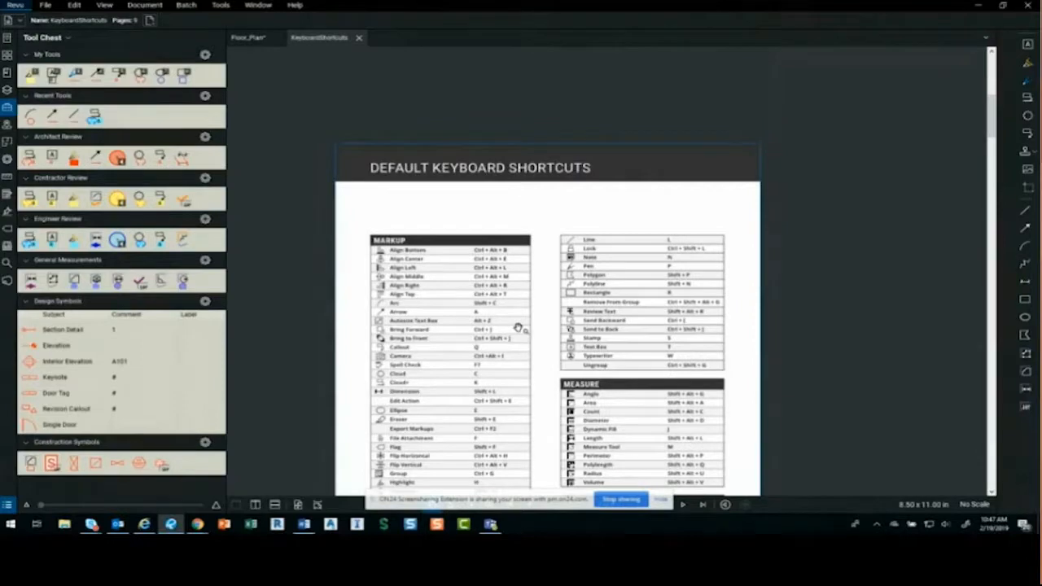
click(15, 5)
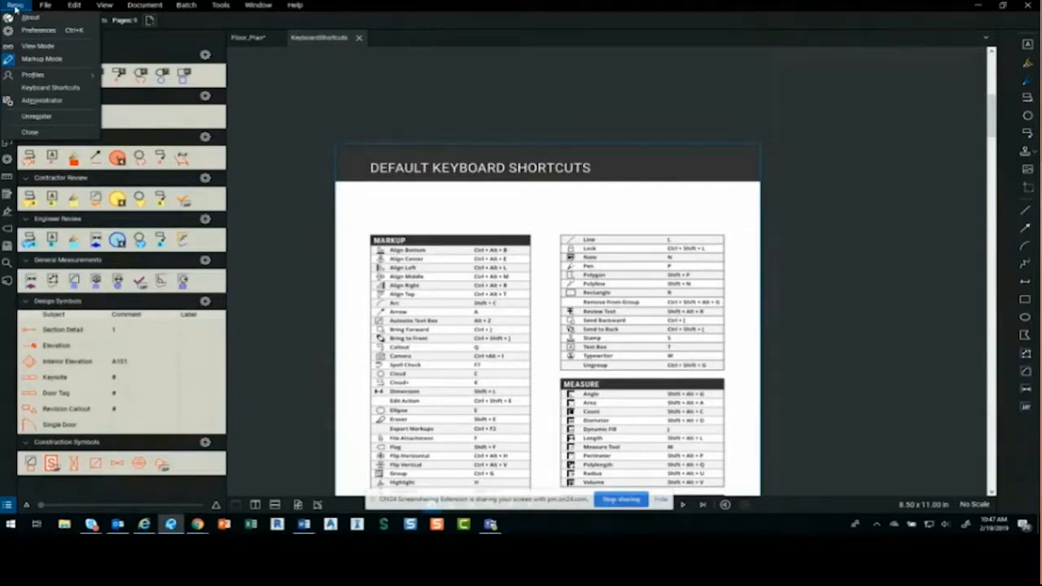
click(41, 87)
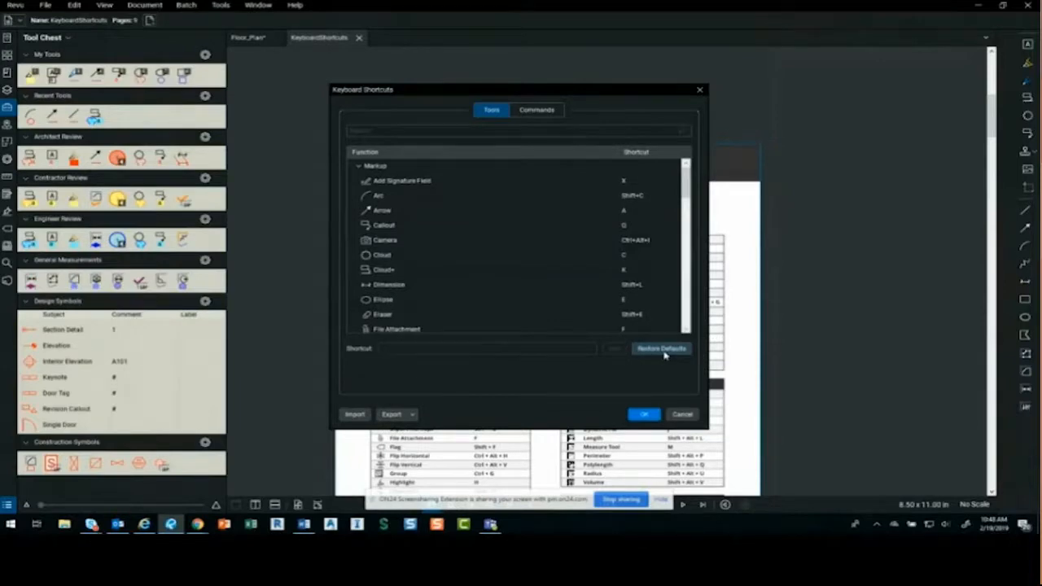
click(682, 414)
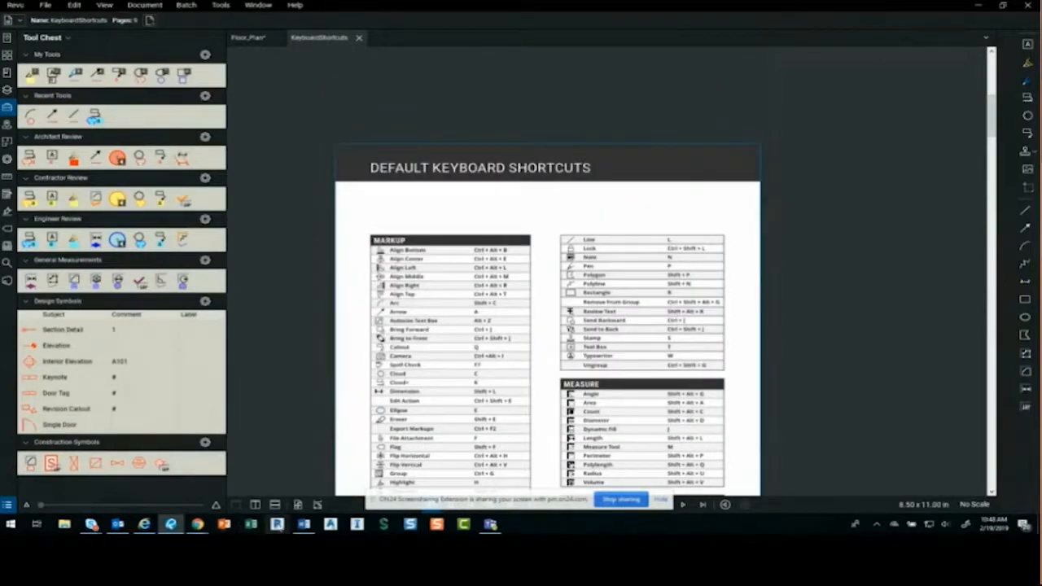
click(304, 523)
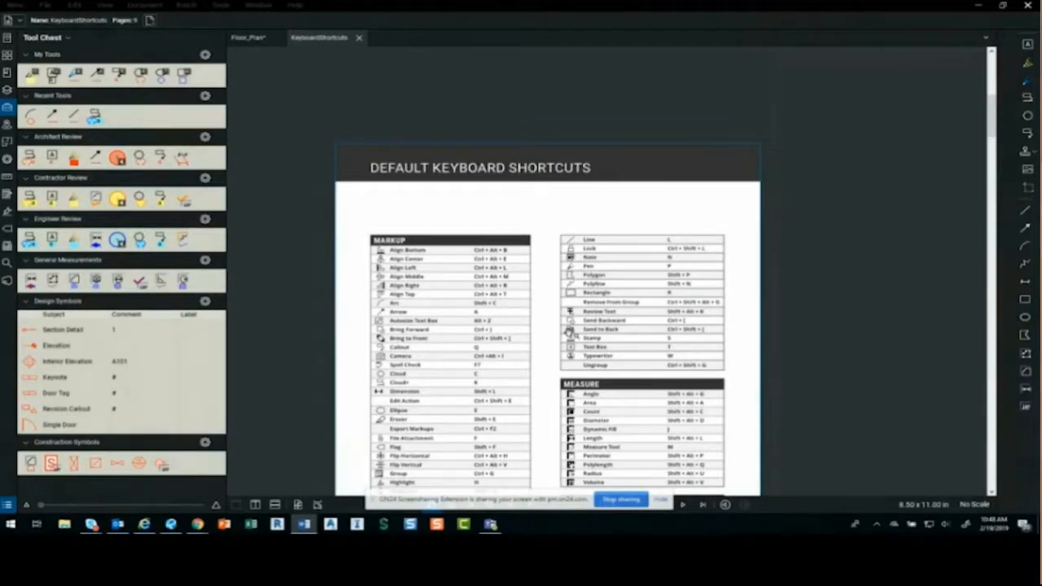
- On the Floor_Plan drawing, draw a straight vertical line markup in the blank area above grid bubble 06
click(240, 36)
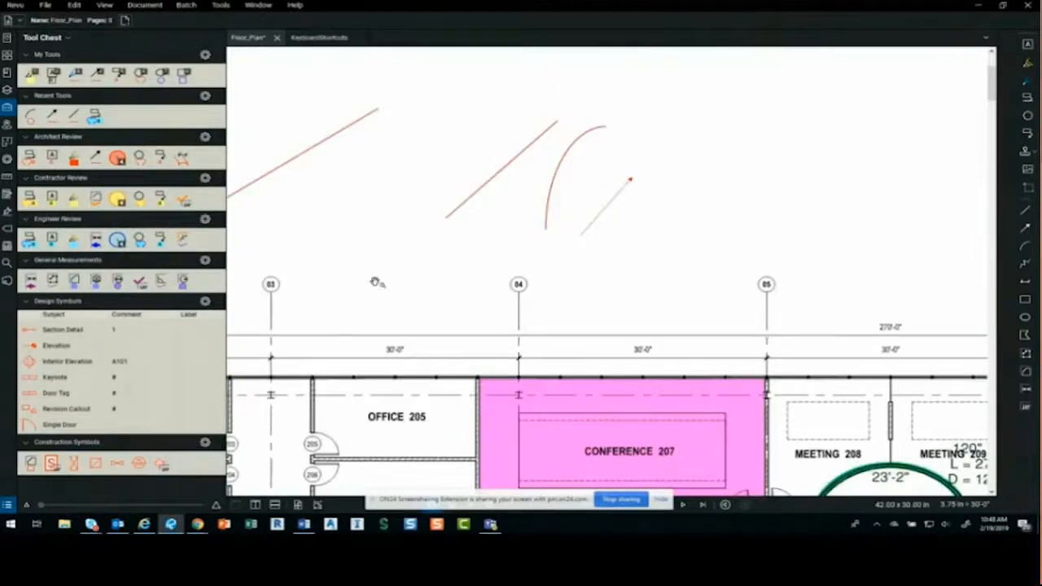
scroll(374, 282, down, 3)
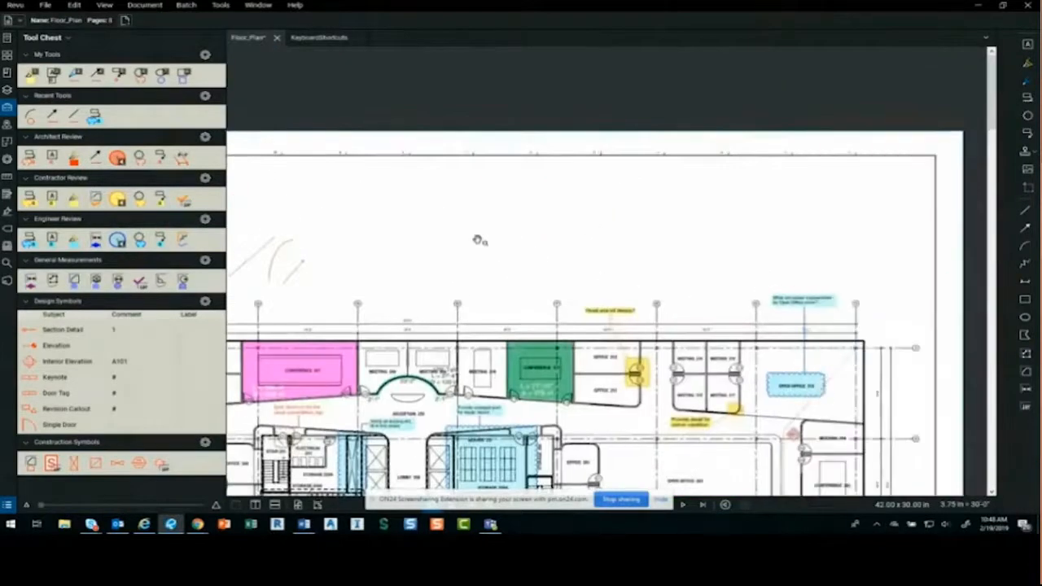
key(l)
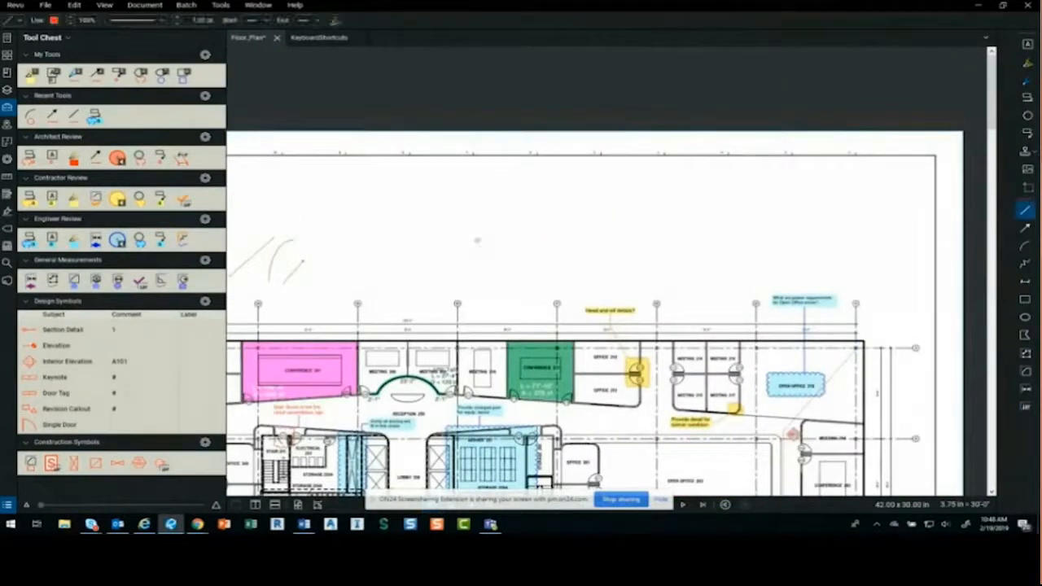
scroll(470, 254, up, 2)
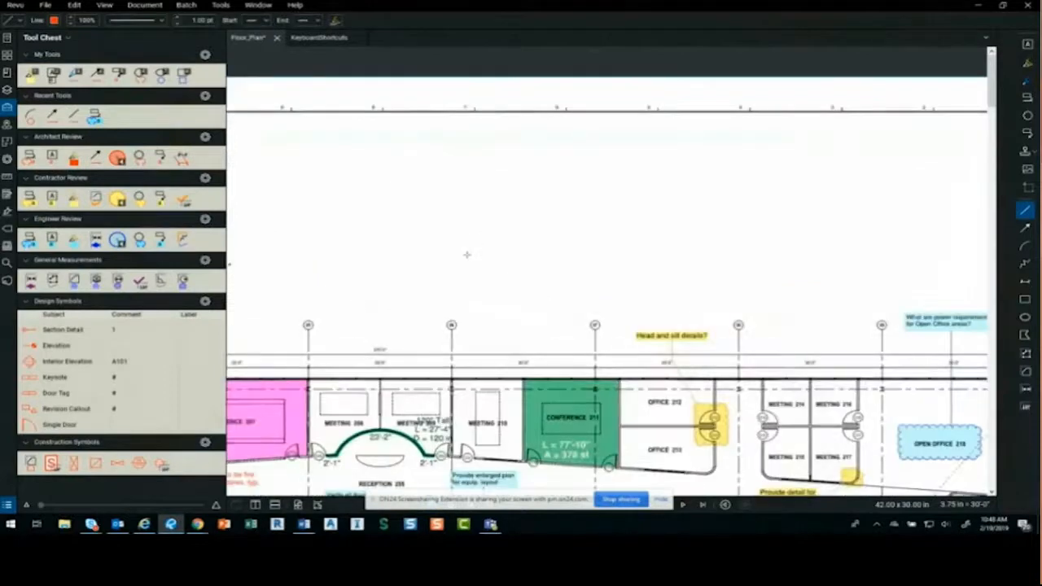
click(462, 261)
click(595, 277)
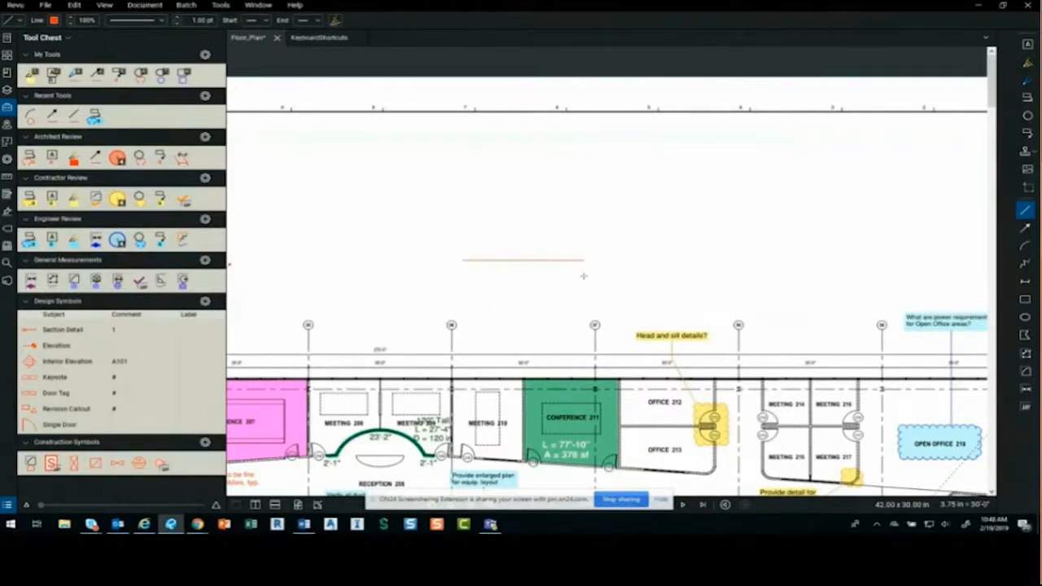
click(463, 176)
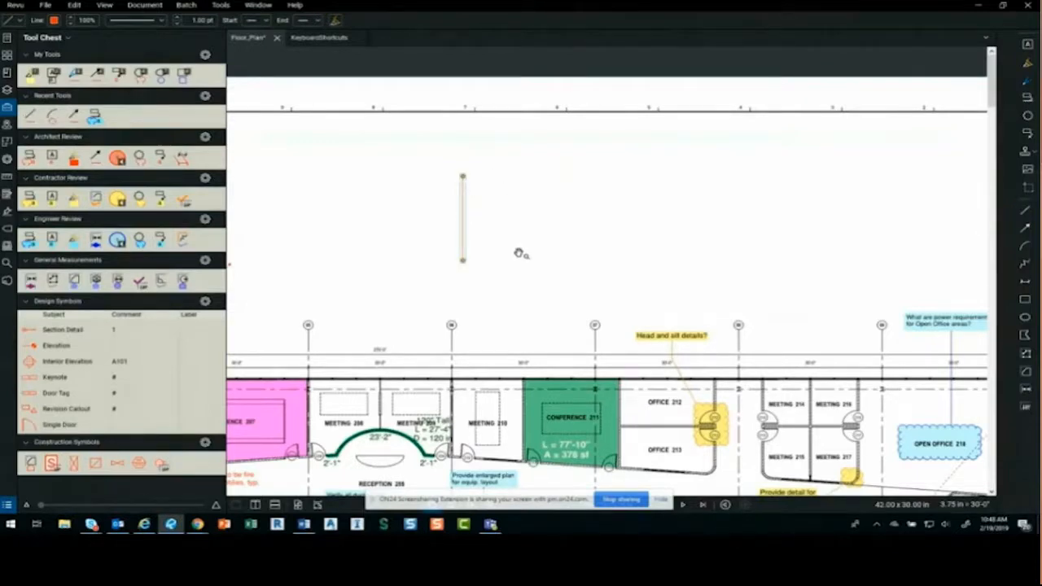
- Draw a diagonal line markup rising to the right, above the plan between grid bubbles 06 and 07
key(l)
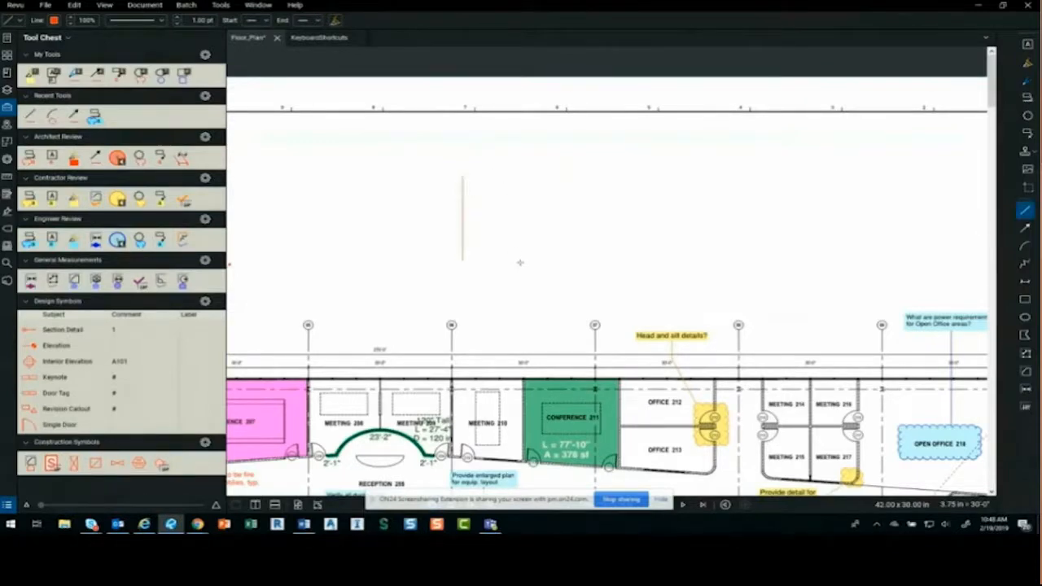
click(521, 262)
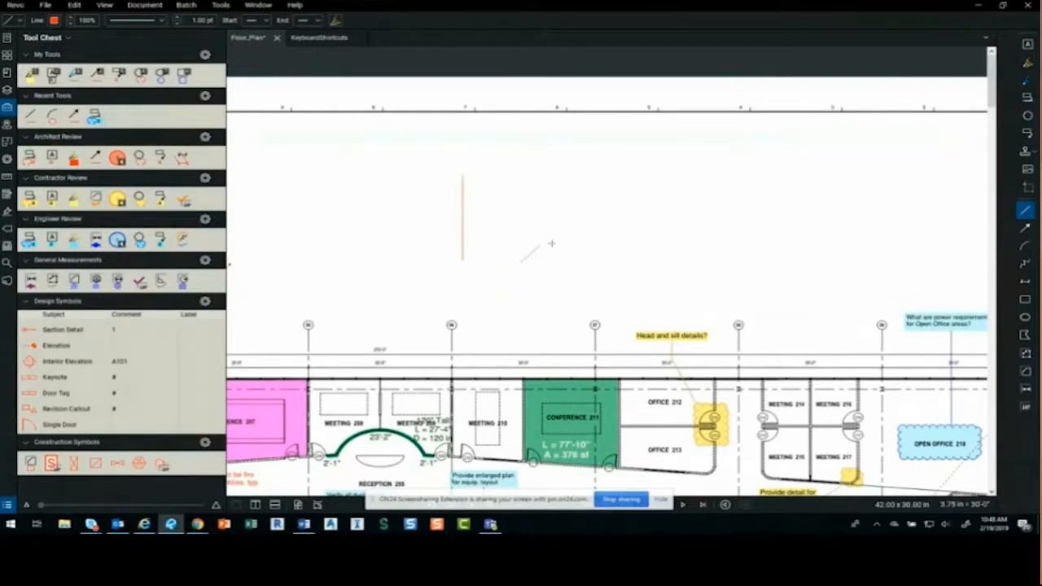
click(594, 195)
click(621, 282)
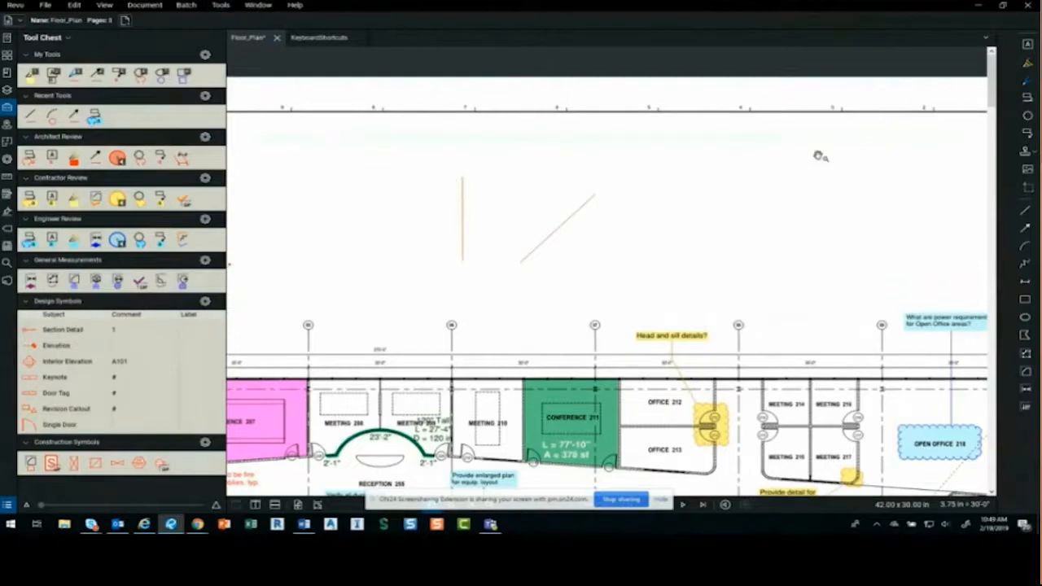
- Draw a quarter-circle arc markup in the blank area above the plan between grid bubbles 07 and 08, and deselect it
click(1025, 245)
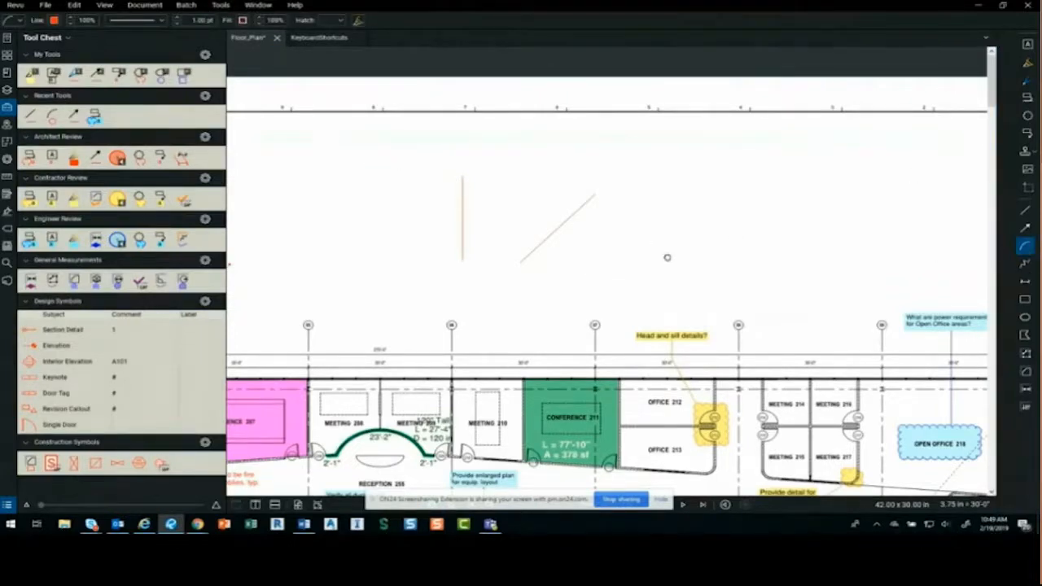
drag(665, 257, 502, 253)
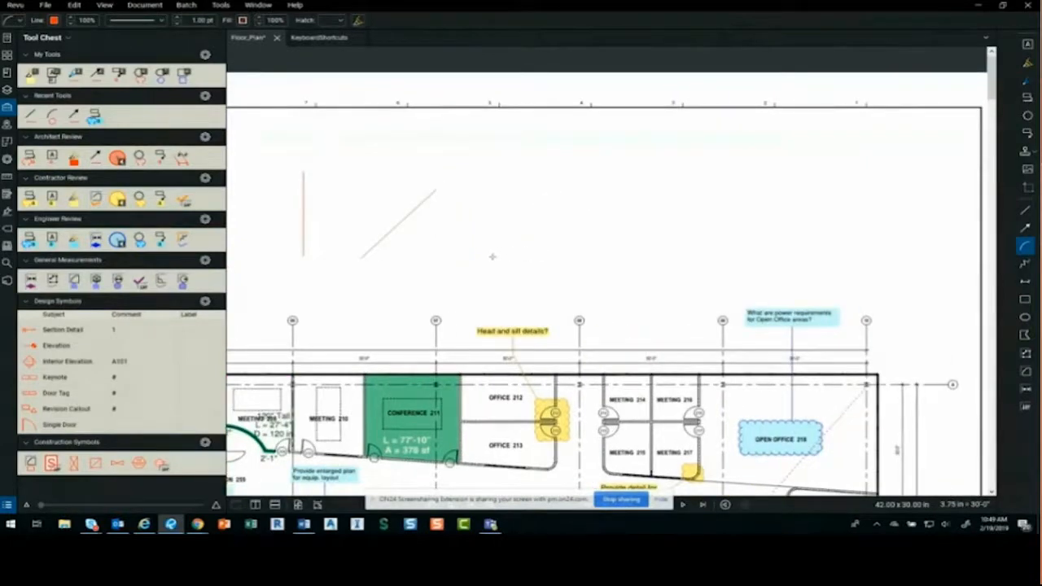
scroll(492, 256, up, 1)
mouse_move(466, 257)
mouse_down()
mouse_move(493, 275)
mouse_move(566, 258)
mouse_move(577, 195)
mouse_move(500, 174)
mouse_move(574, 191)
mouse_move(636, 187)
mouse_move(635, 214)
mouse_move(593, 181)
mouse_move(577, 190)
mouse_move(588, 214)
mouse_move(570, 228)
mouse_move(616, 221)
mouse_move(593, 184)
mouse_move(631, 240)
mouse_move(592, 191)
mouse_move(611, 228)
mouse_move(602, 214)
mouse_move(632, 159)
mouse_move(576, 219)
mouse_move(644, 156)
mouse_move(580, 224)
mouse_move(543, 200)
mouse_move(523, 146)
mouse_move(574, 146)
mouse_move(573, 188)
mouse_move(547, 210)
mouse_move(551, 199)
mouse_move(540, 204)
mouse_move(583, 218)
mouse_move(603, 175)
mouse_move(501, 154)
mouse_move(582, 183)
mouse_move(605, 170)
mouse_move(539, 213)
mouse_move(572, 187)
mouse_up()
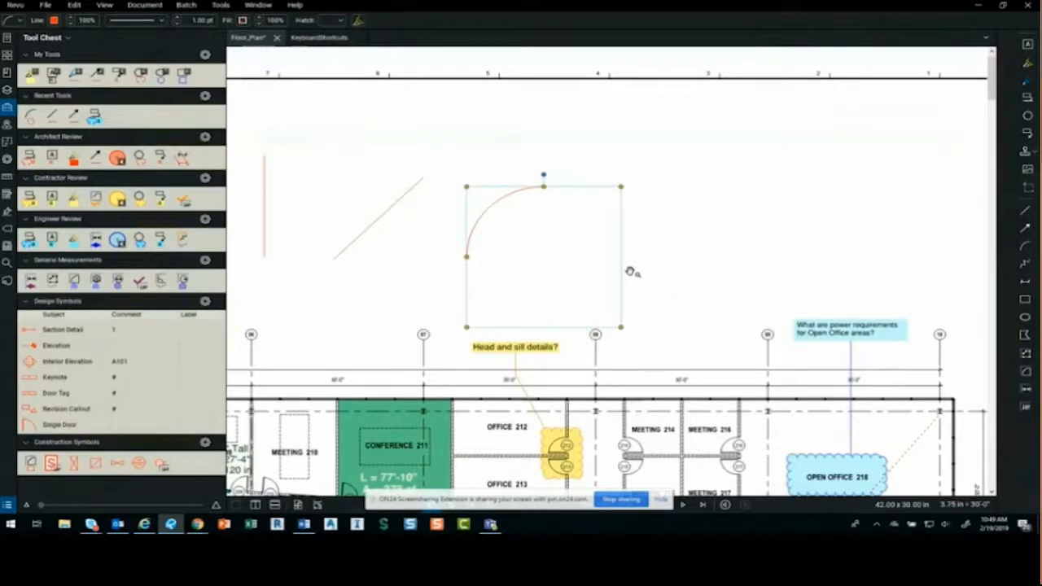
click(221, 5)
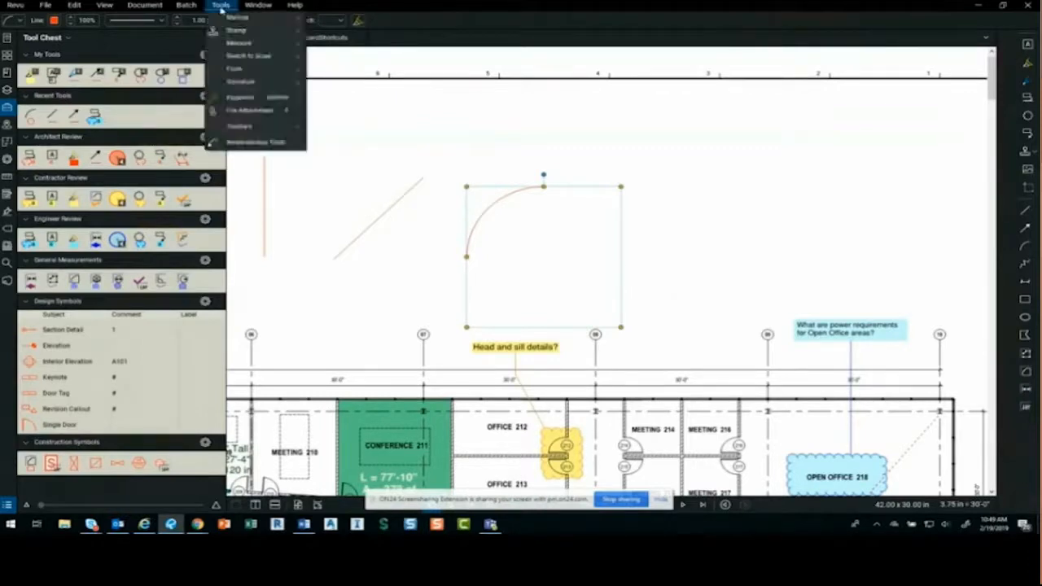
click(470, 139)
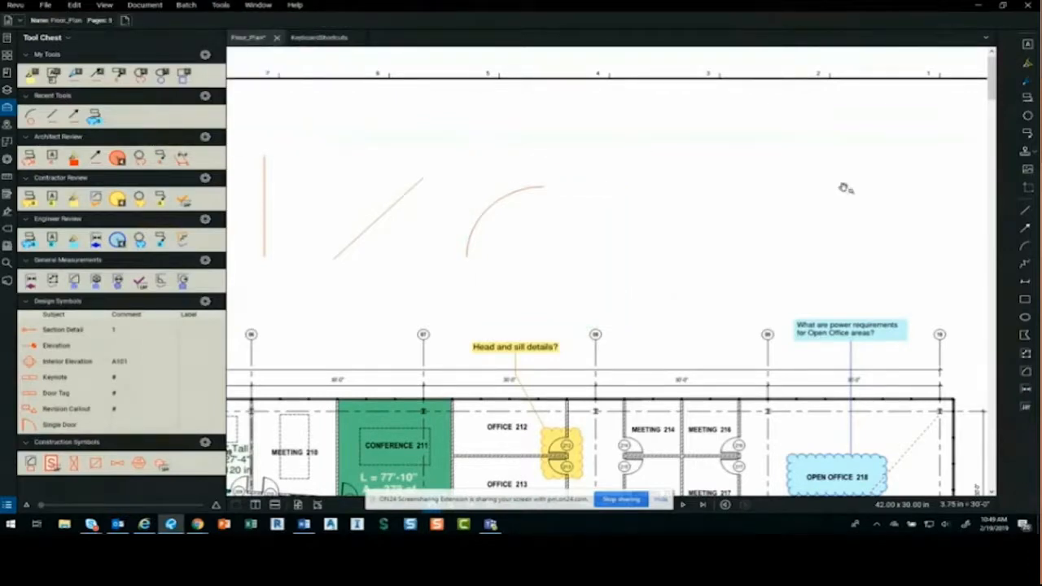
- Draw a wide three-point arc markup above the plan, spanning from grid bubble 08 to just past bubble 09, and deselect it
click(1024, 247)
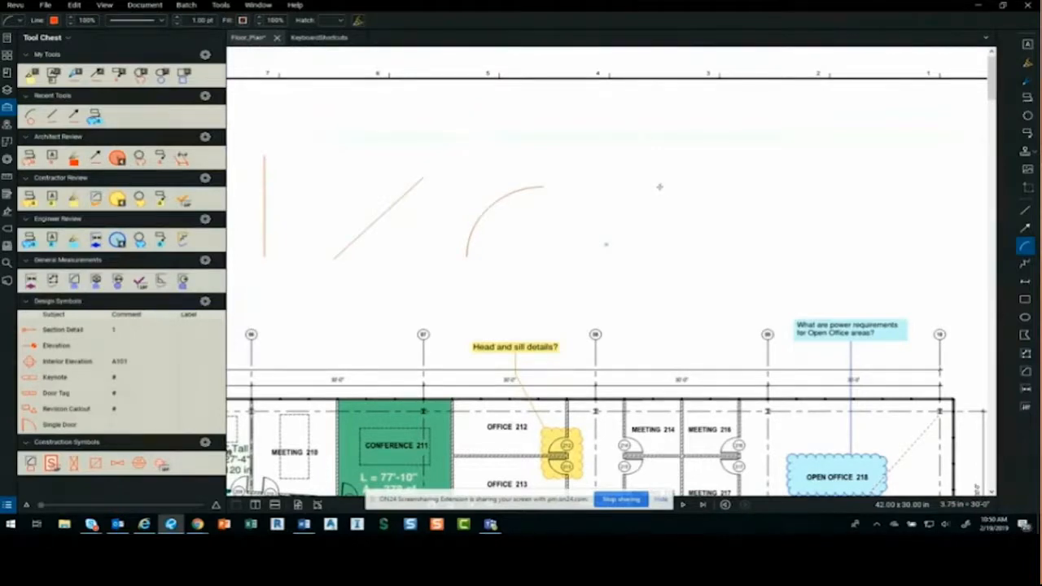
click(659, 187)
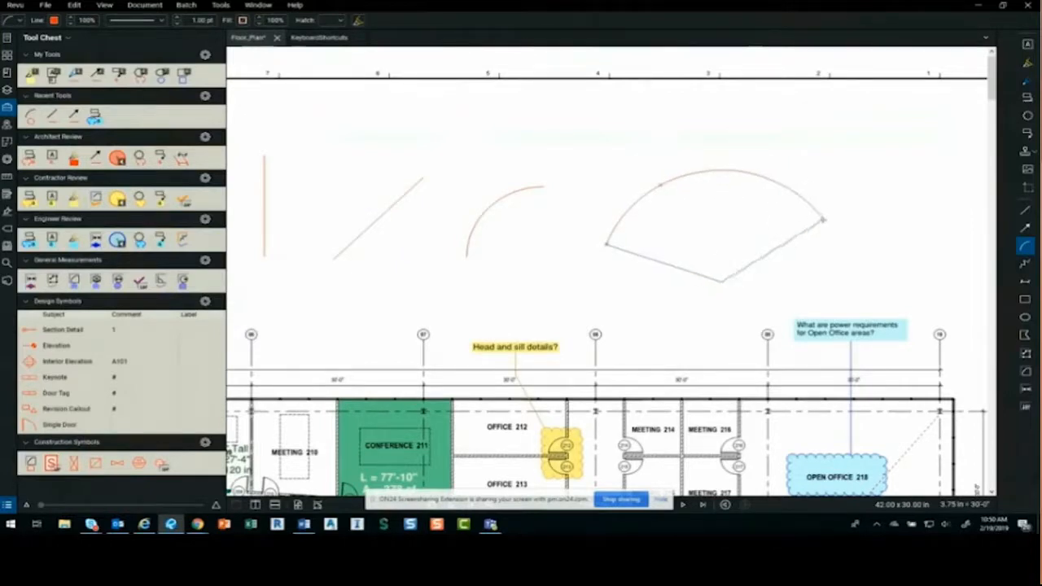
click(817, 213)
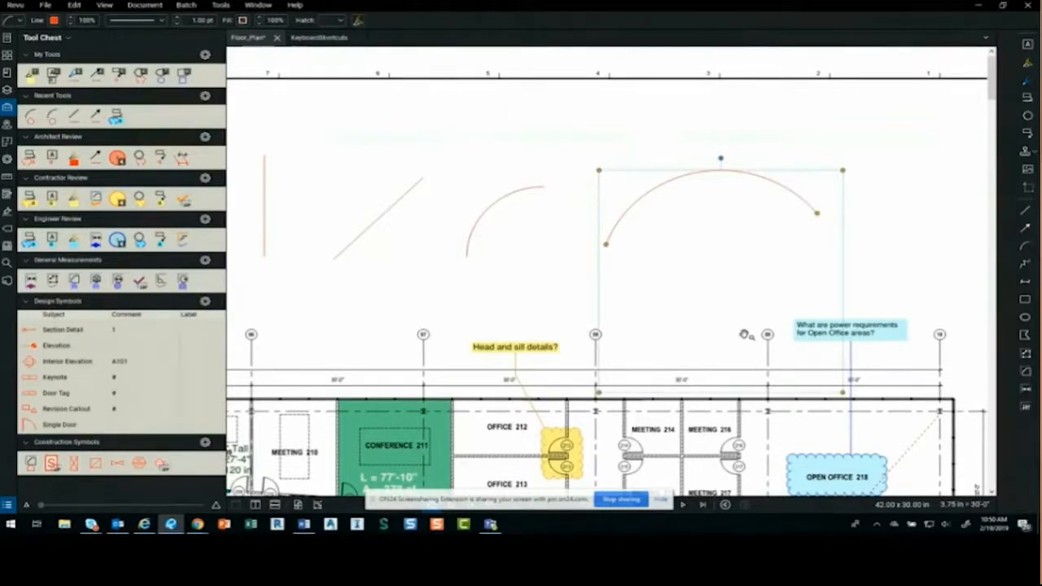
click(728, 205)
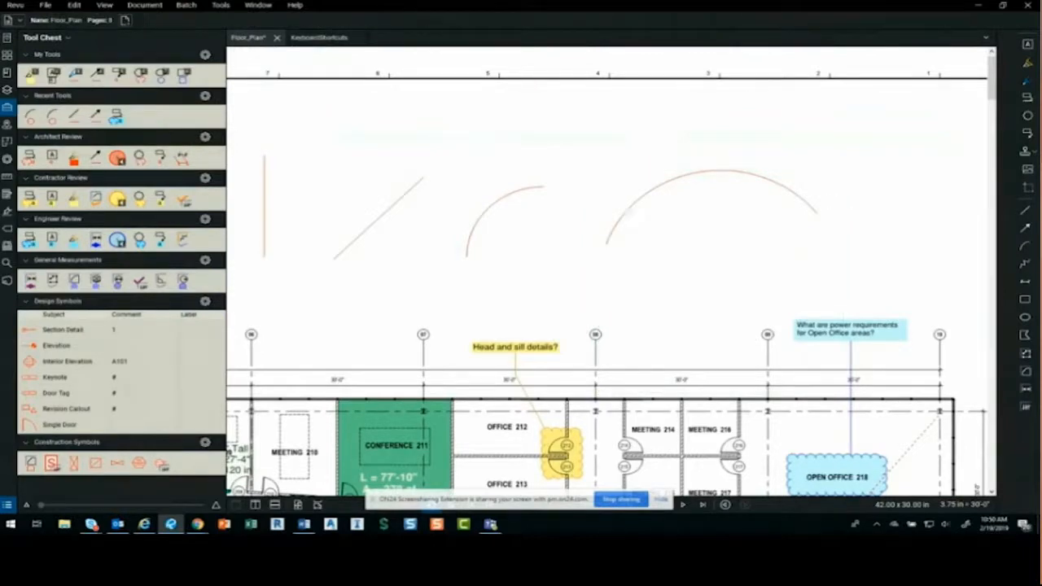
- Draw two side-by-side circle markups beneath the wide arc, one by its bounding box and a larger one by centre and radius
click(1025, 317)
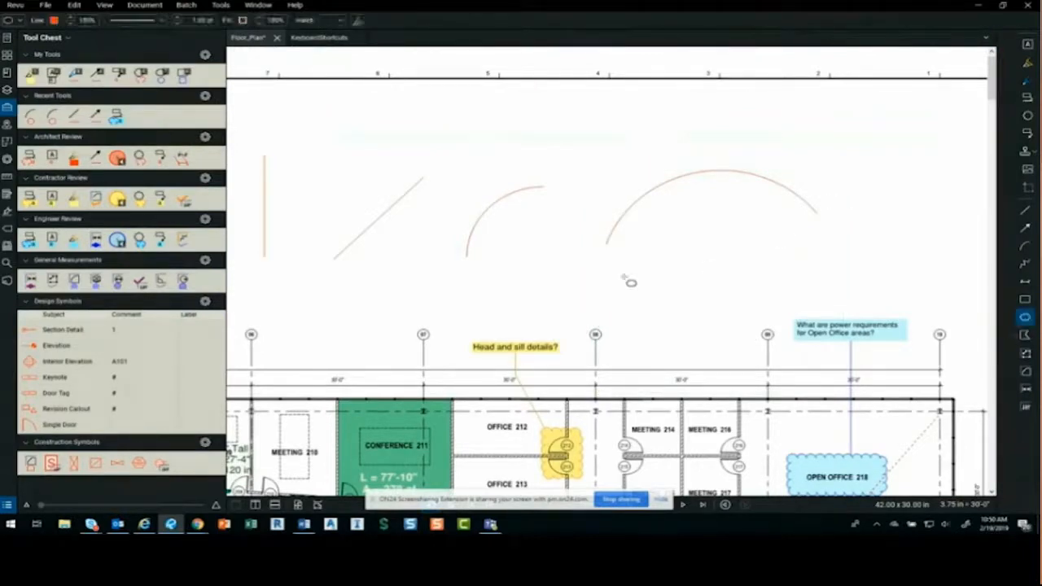
drag(618, 281, 735, 215)
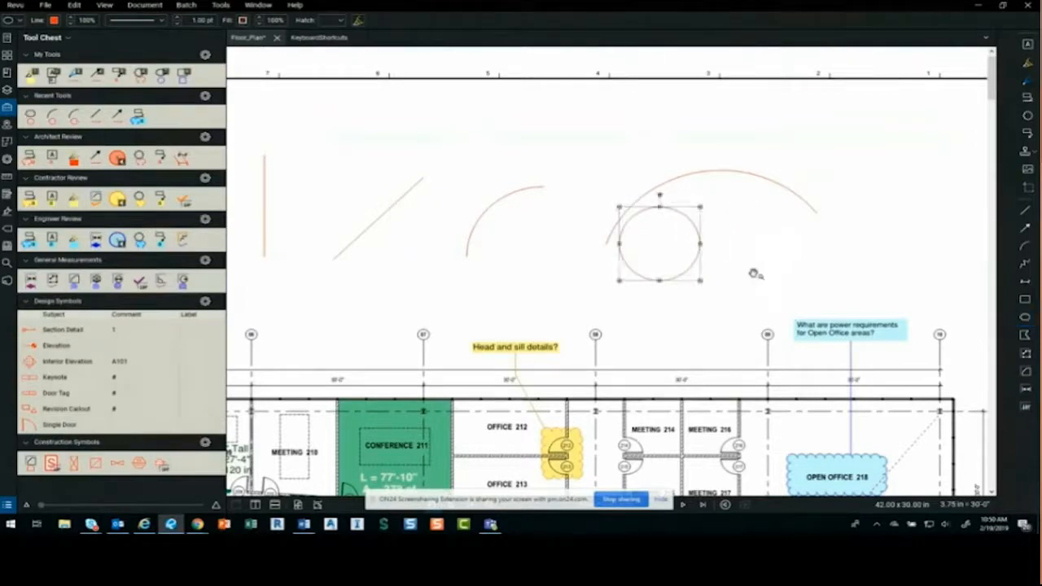
click(1024, 318)
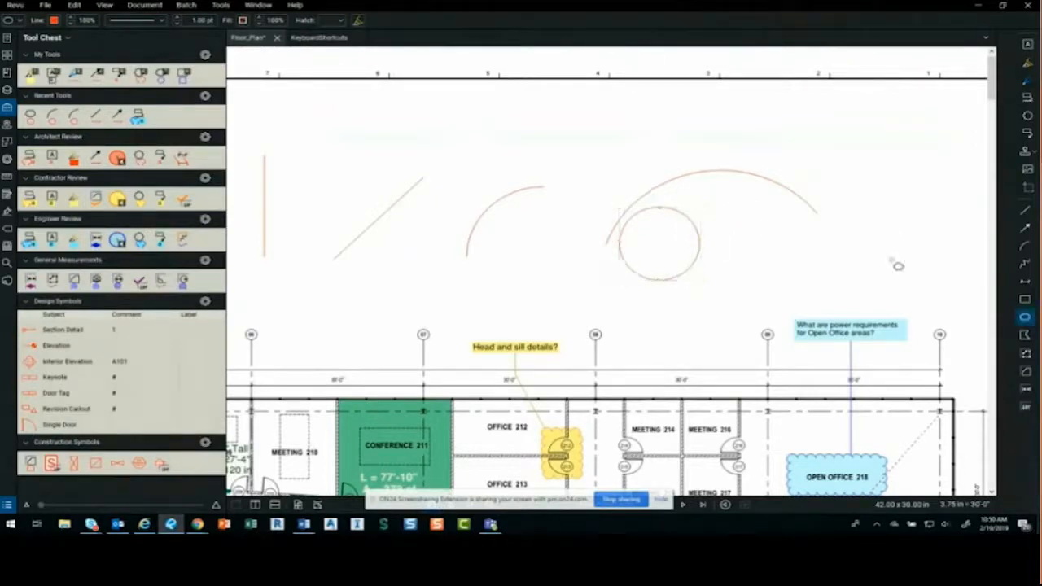
click(752, 258)
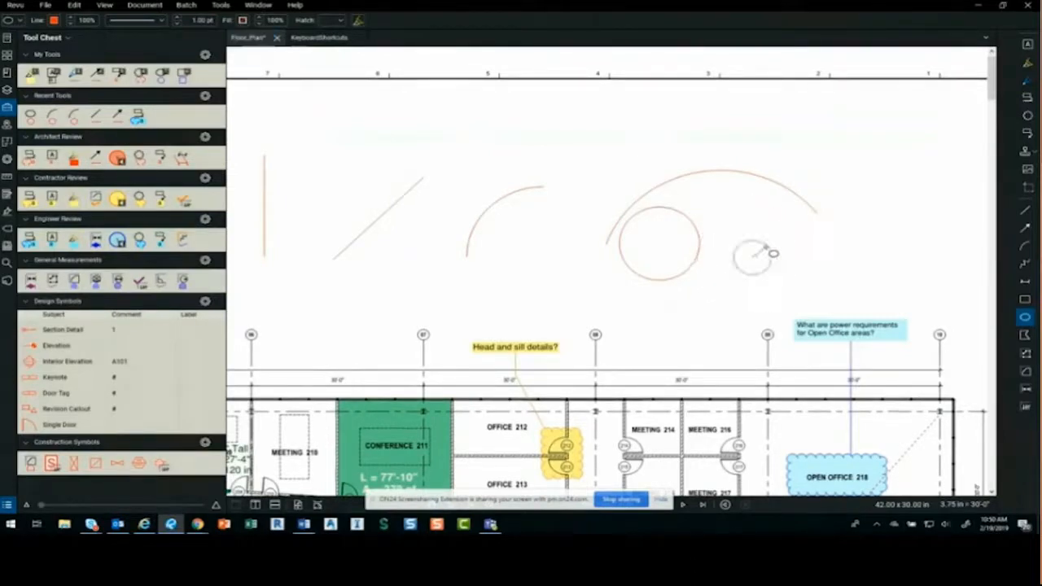
click(805, 242)
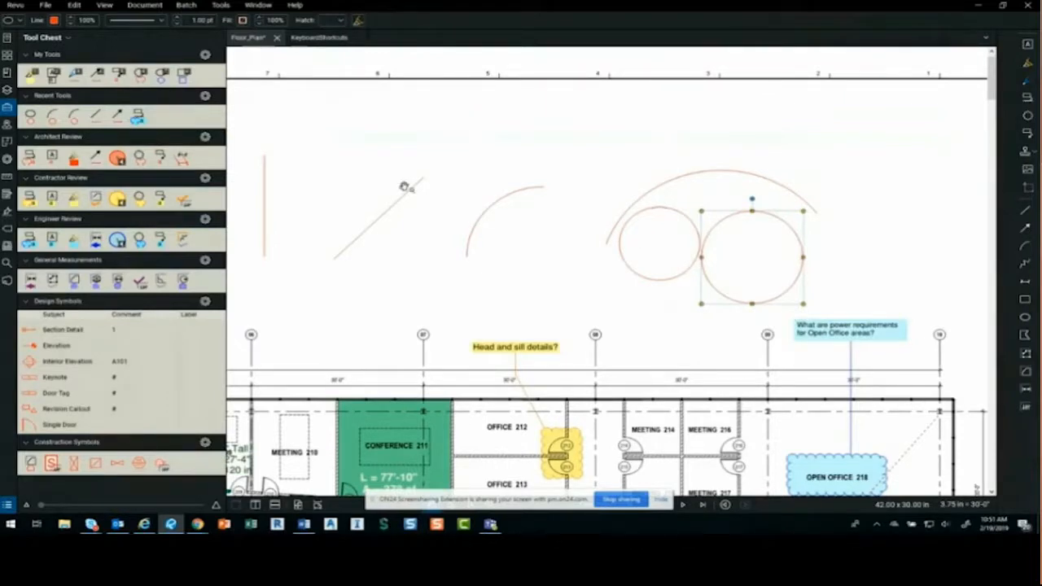
click(498, 282)
- Highlight the upper wall area of Meeting 208 with a freehand looping yellow stroke
drag(544, 244, 745, 79)
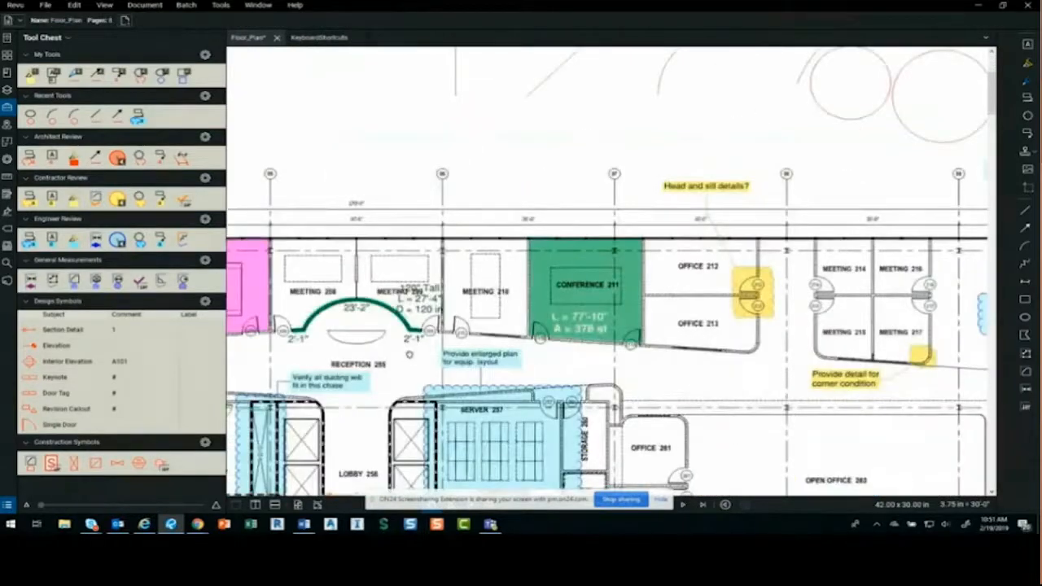
drag(409, 354, 583, 307)
scroll(476, 228, up, 5)
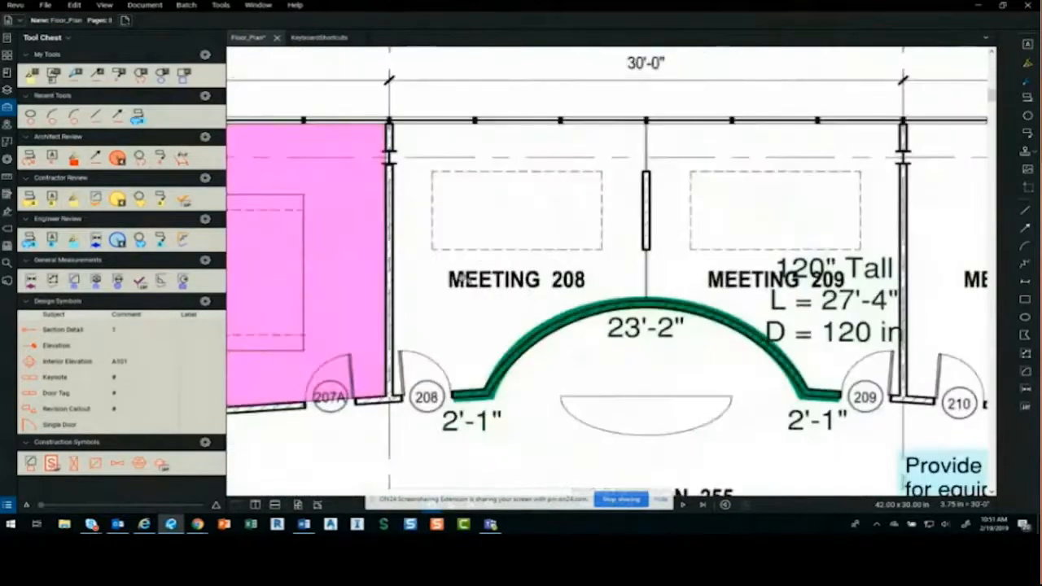
scroll(462, 279, up, 1)
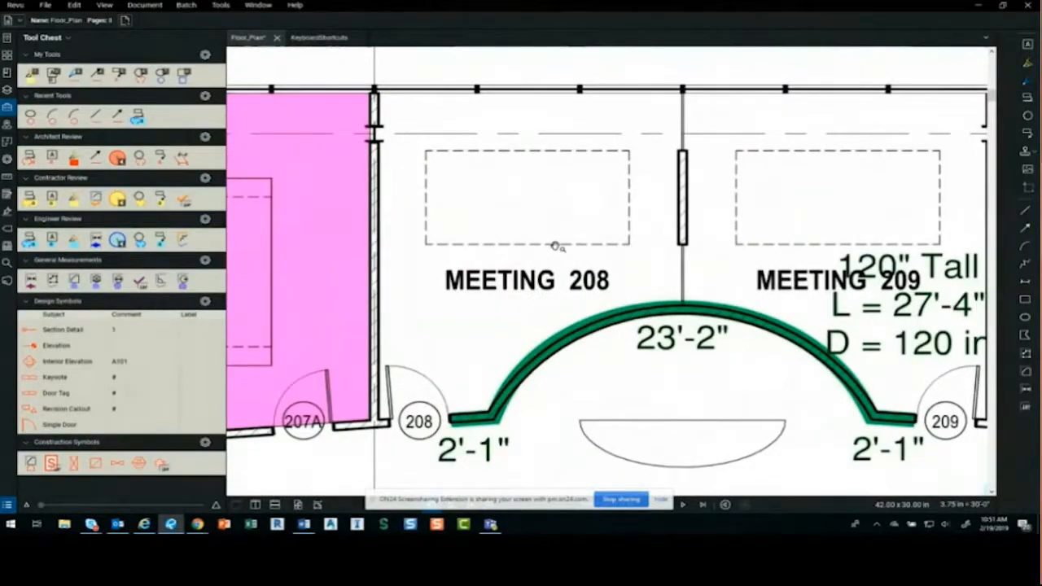
click(1027, 63)
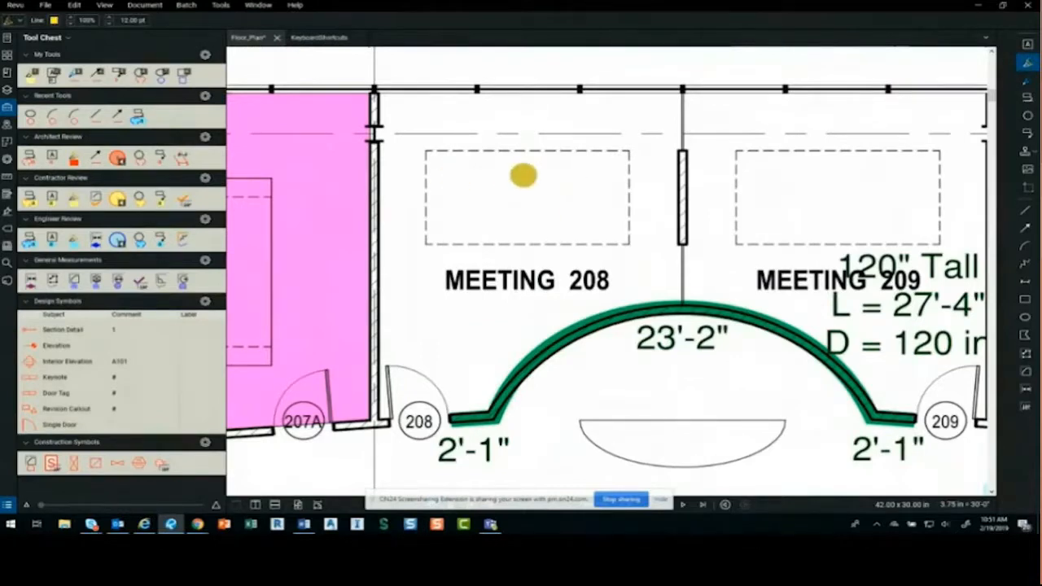
mouse_move(602, 123)
mouse_down()
mouse_move(455, 120)
mouse_move(483, 170)
mouse_up()
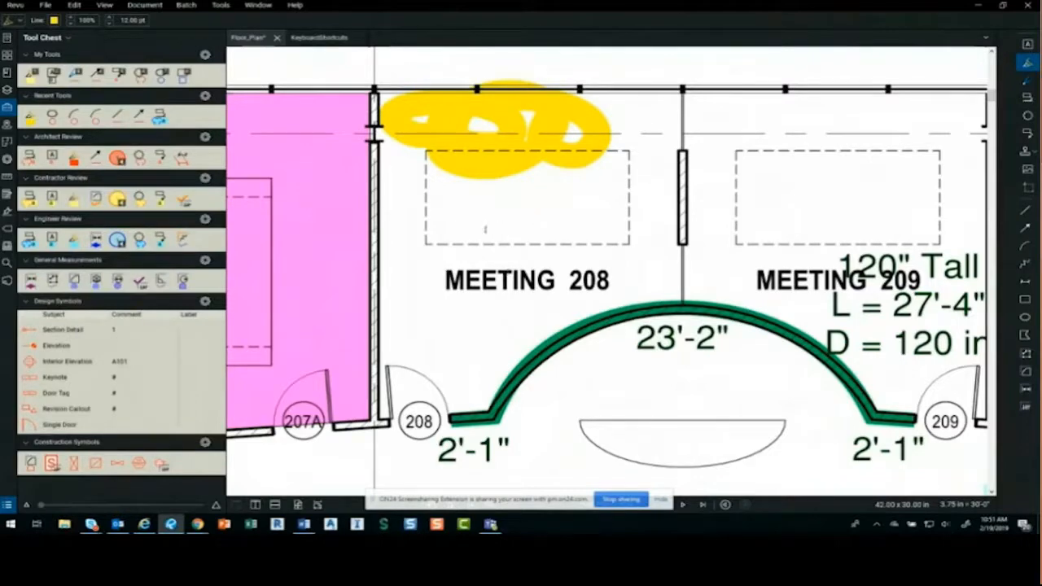
- Highlight the word MEETING in the Meeting 208 label with a straight stroke, and add a wavy freehand highlight above the label
drag(485, 230, 570, 217)
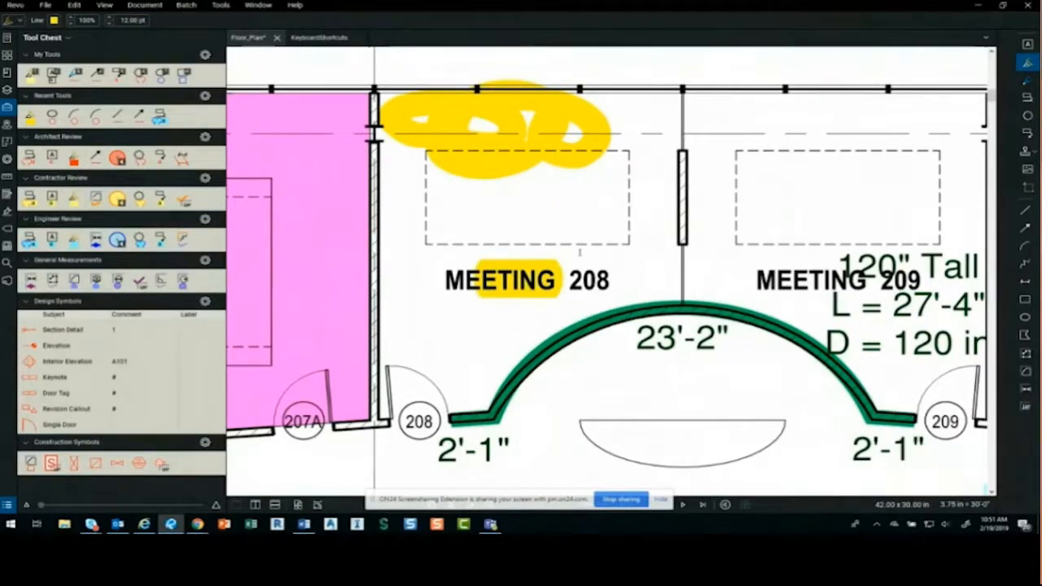
click(579, 253)
mouse_move(580, 281)
mouse_down()
mouse_move(530, 237)
mouse_move(439, 238)
mouse_move(425, 277)
mouse_up()
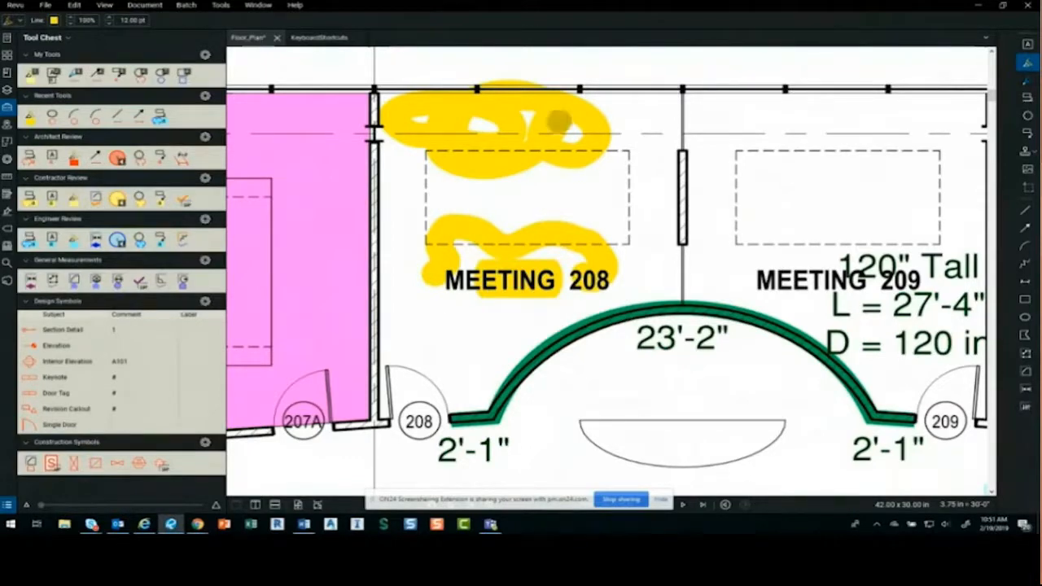
key(Escape)
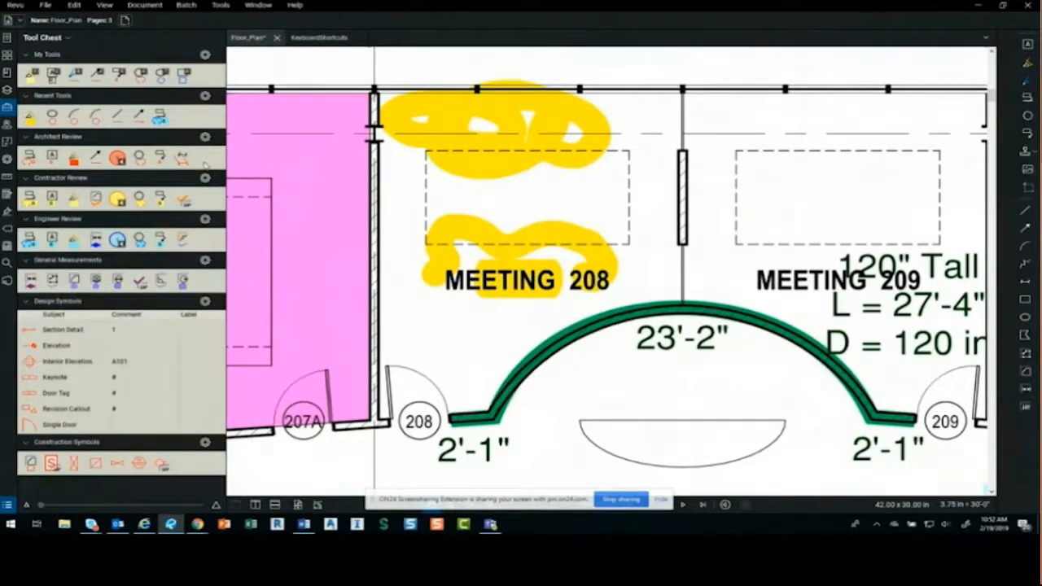
- Show File Access, expand the Demo Documents category and look over the recent files
click(7, 42)
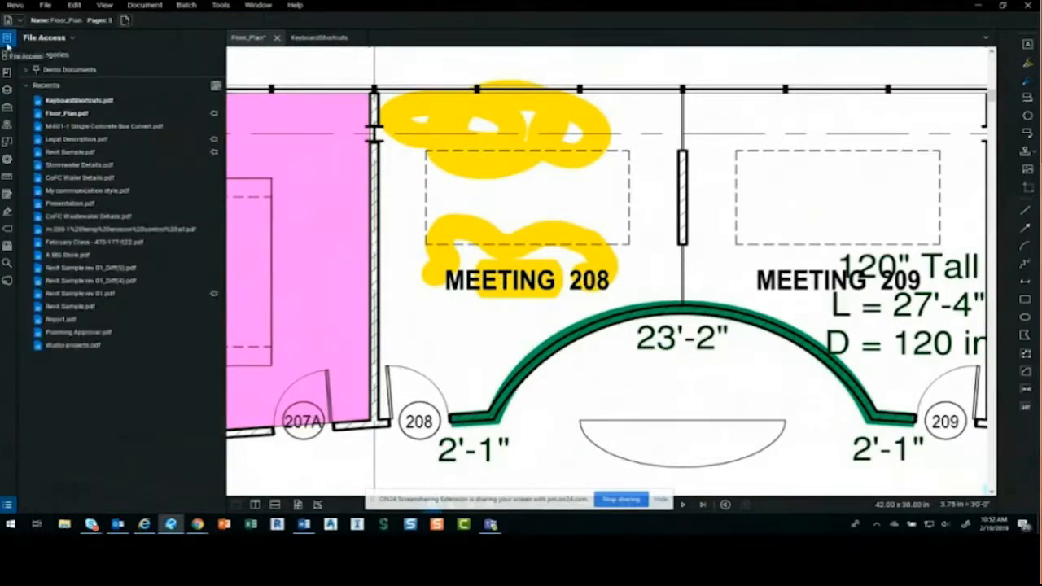
click(38, 71)
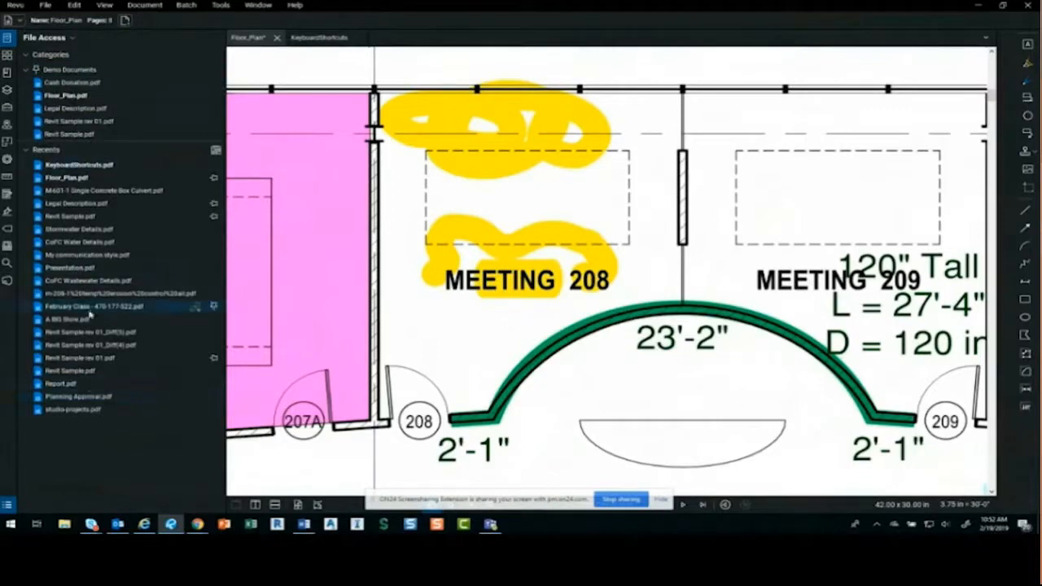
mouse_move(89, 313)
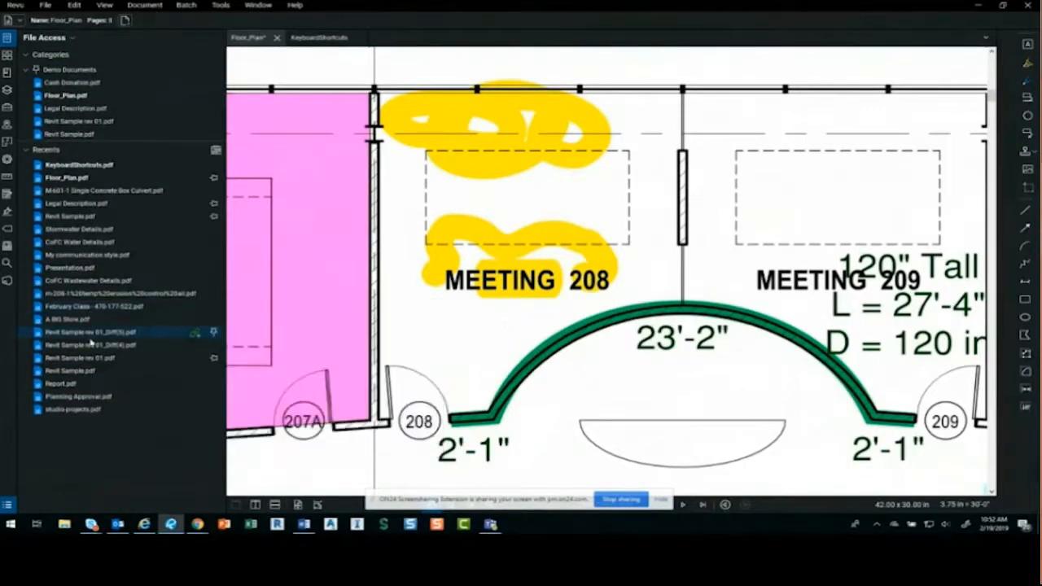
mouse_move(82, 324)
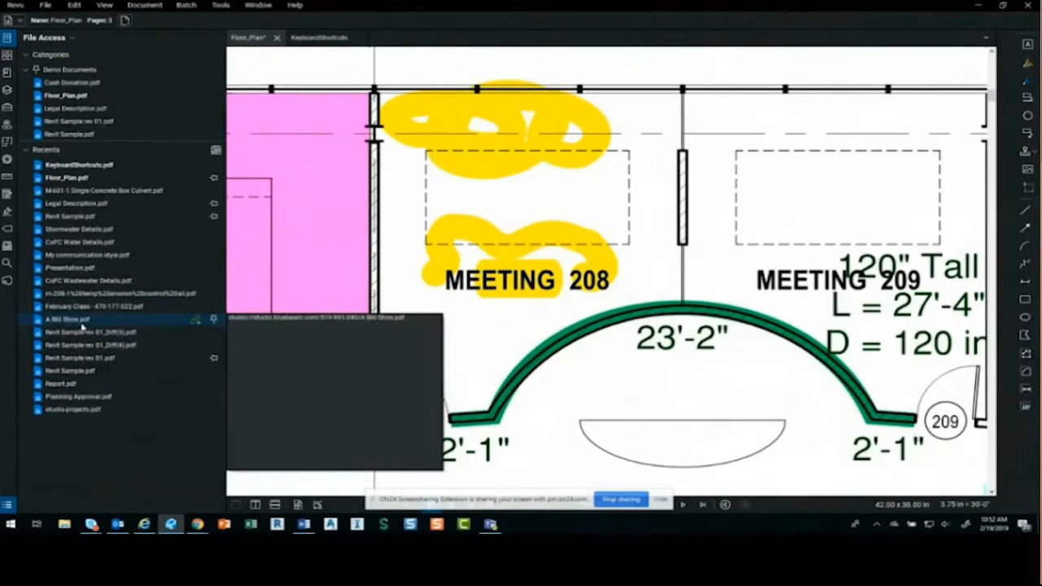
- Open CoFC Wastewater Details.pdf from the recent files and agree to remove its untitled viewports
click(80, 280)
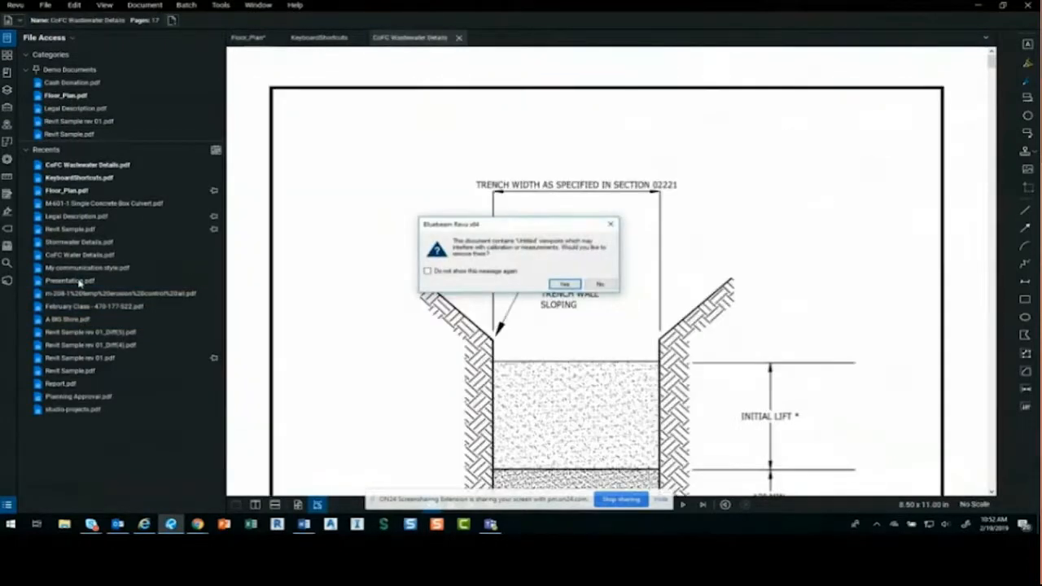
click(573, 284)
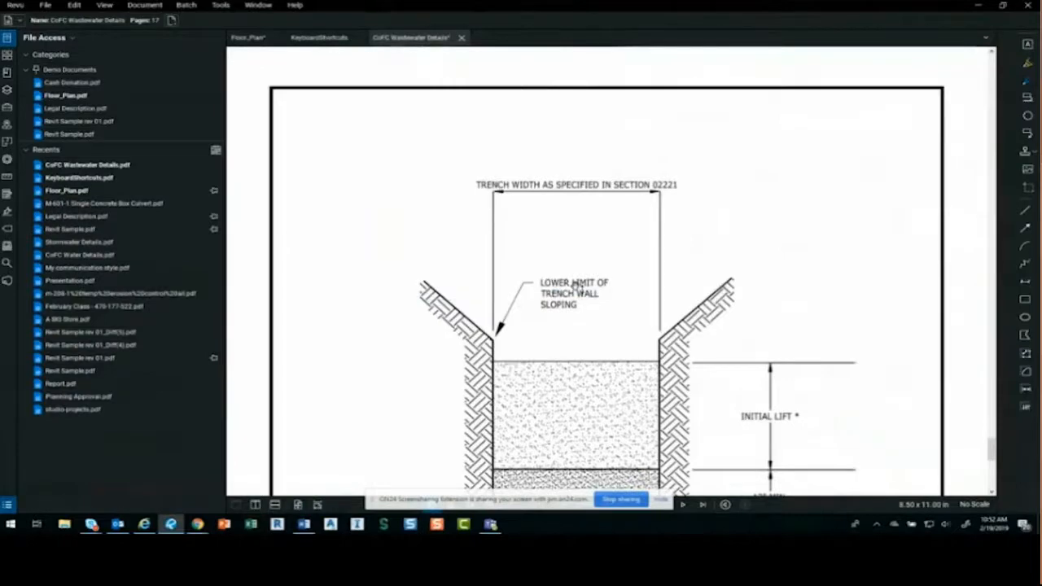
scroll(577, 288, down, 3)
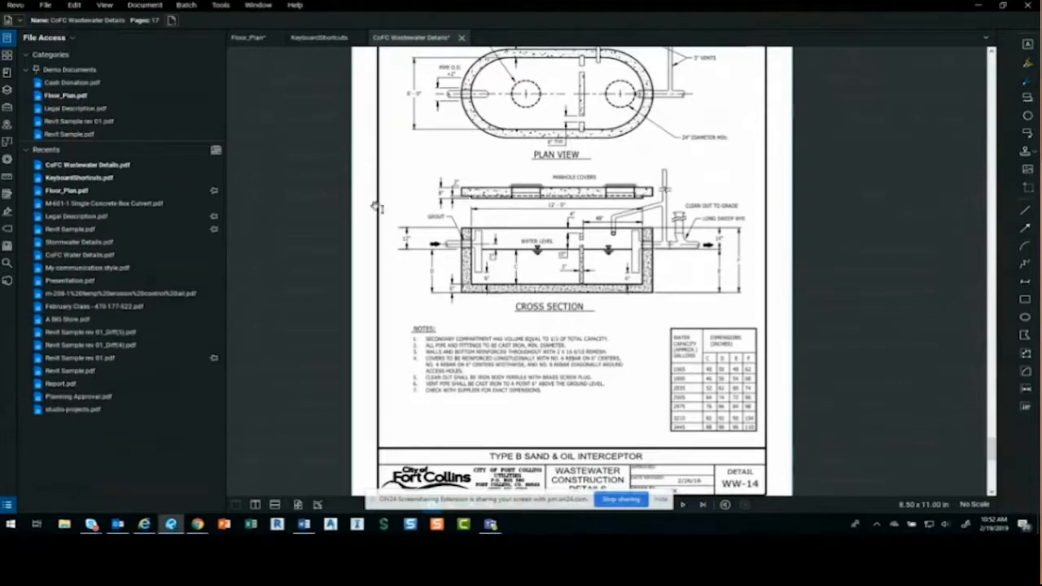
- Open Legal Description.pdf from the Demo Documents category
mouse_move(120, 274)
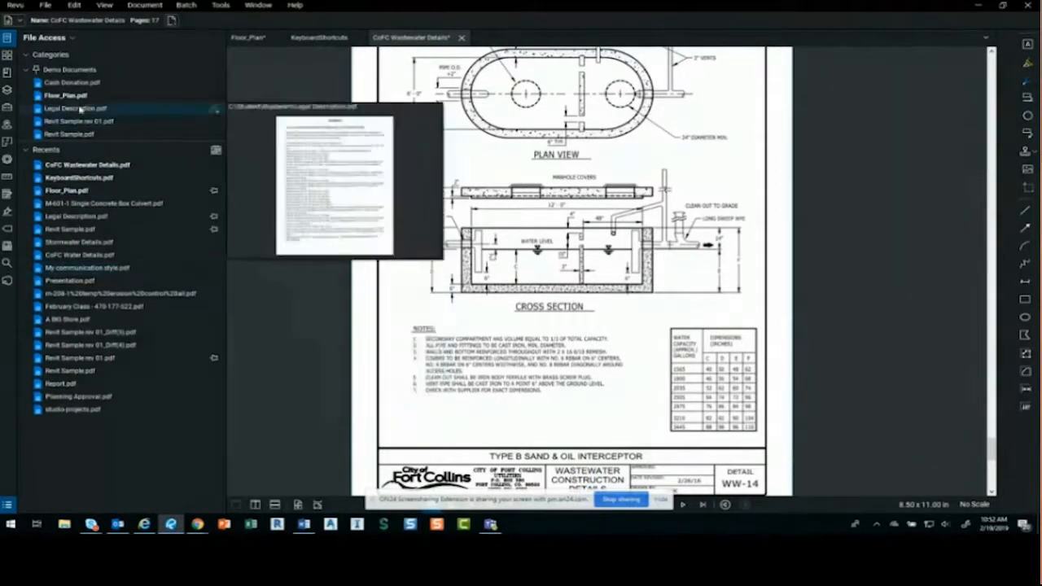
mouse_move(80, 109)
mouse_move(79, 139)
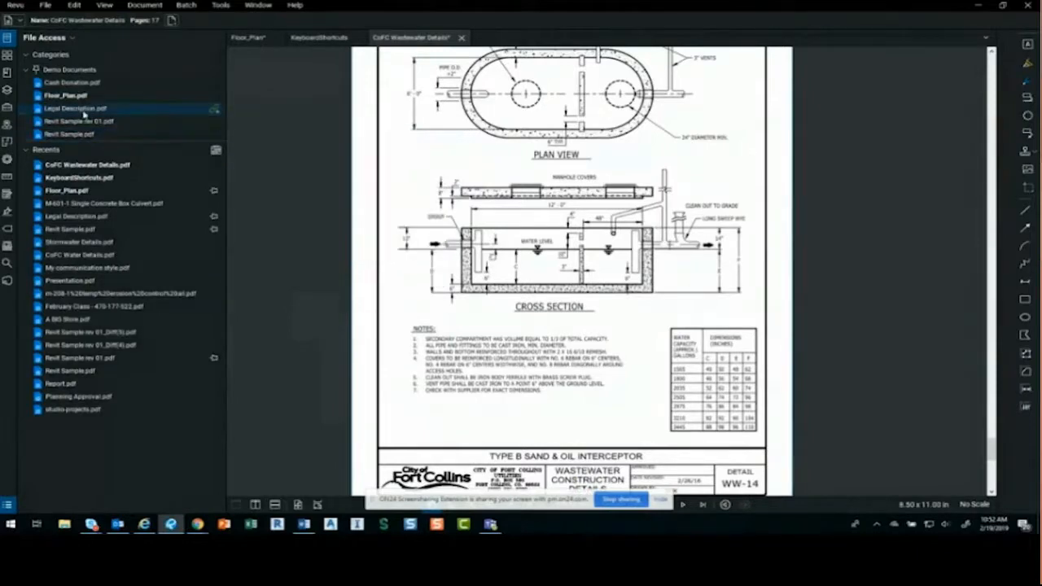
click(83, 111)
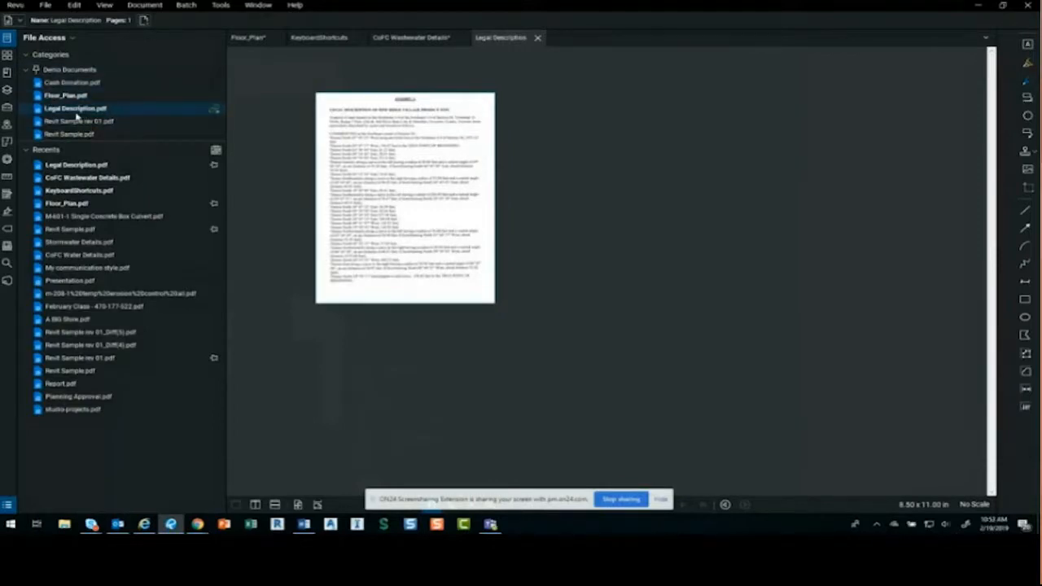
- Pin CoFC Wastewater Details.pdf from the recent files without assigning it to a category
mouse_move(77, 115)
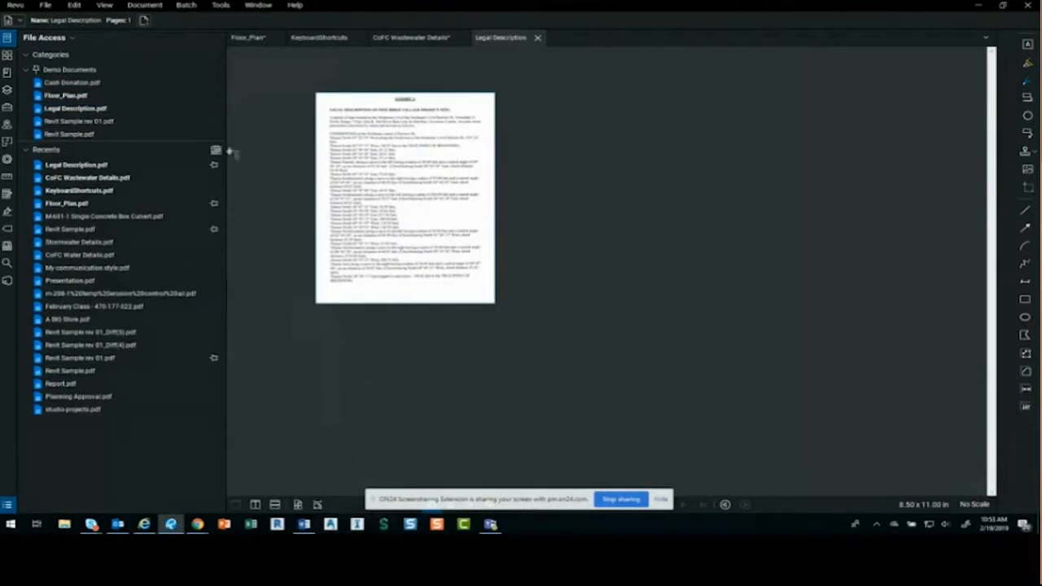
mouse_move(126, 95)
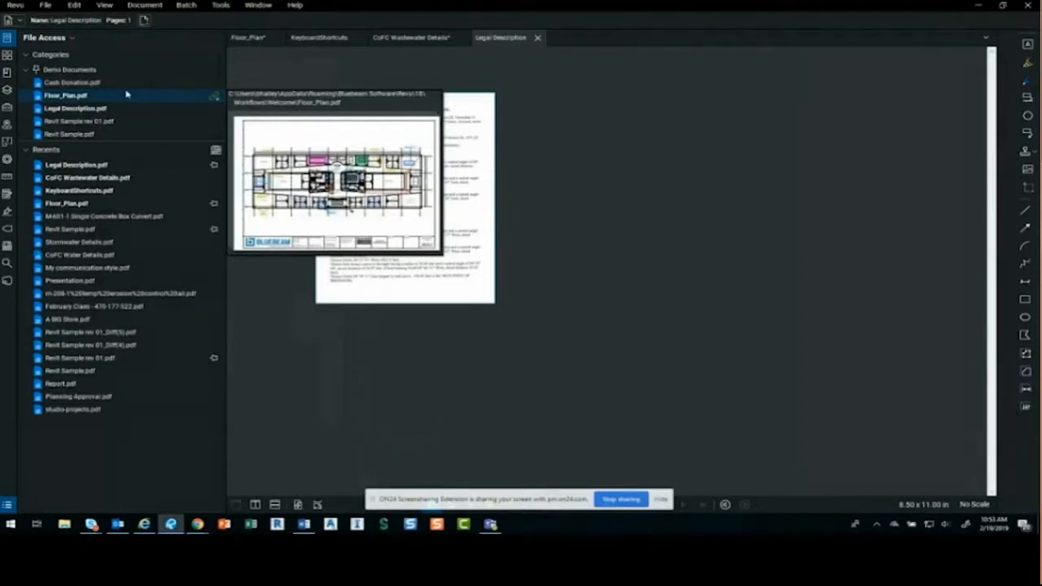
mouse_move(97, 185)
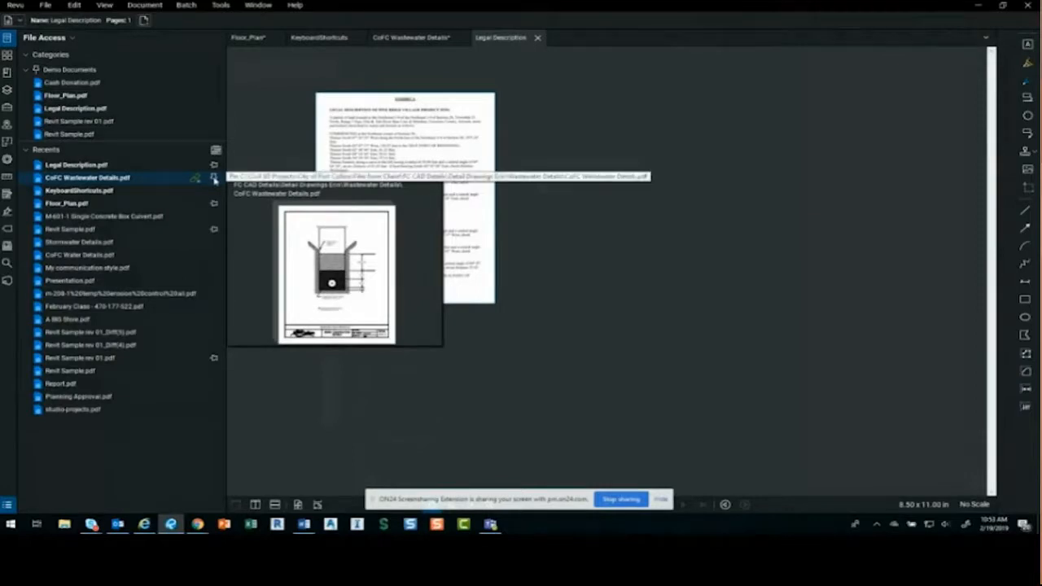
click(214, 178)
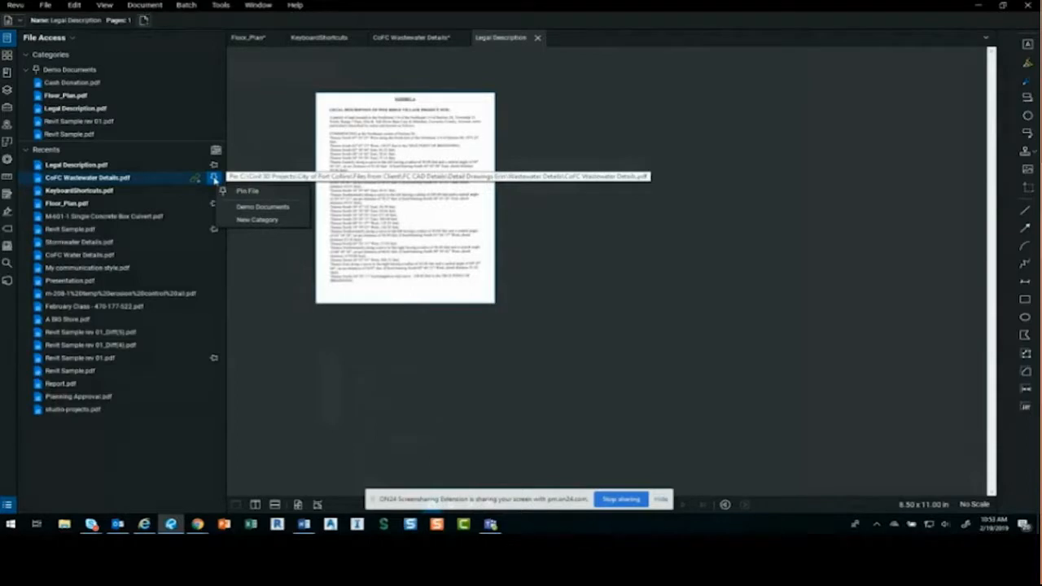
click(248, 192)
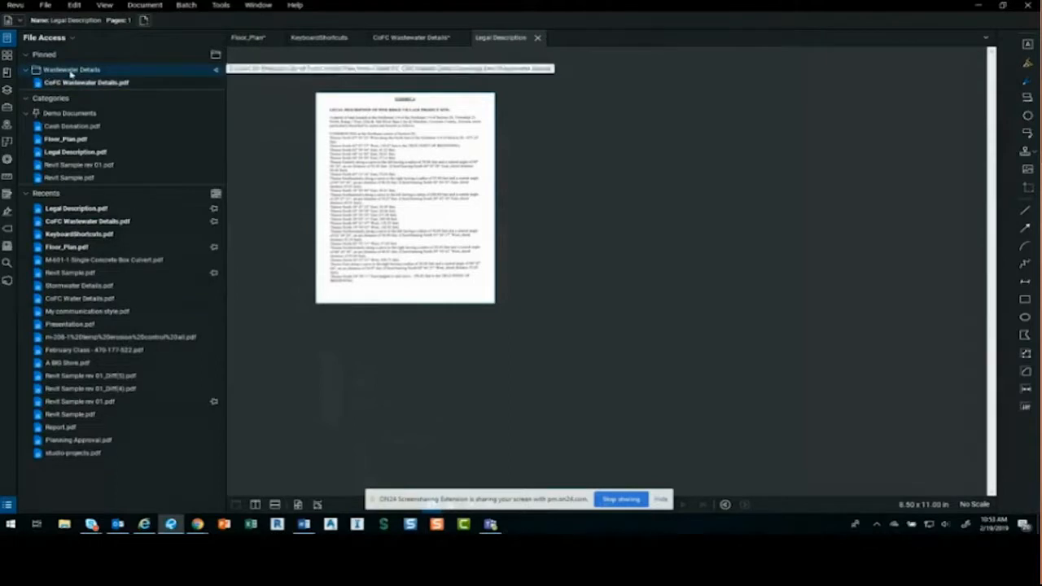
- Unpin CoFC Wastewater Details.pdf from the Wastewater Details folder in the pinned files
mouse_move(74, 83)
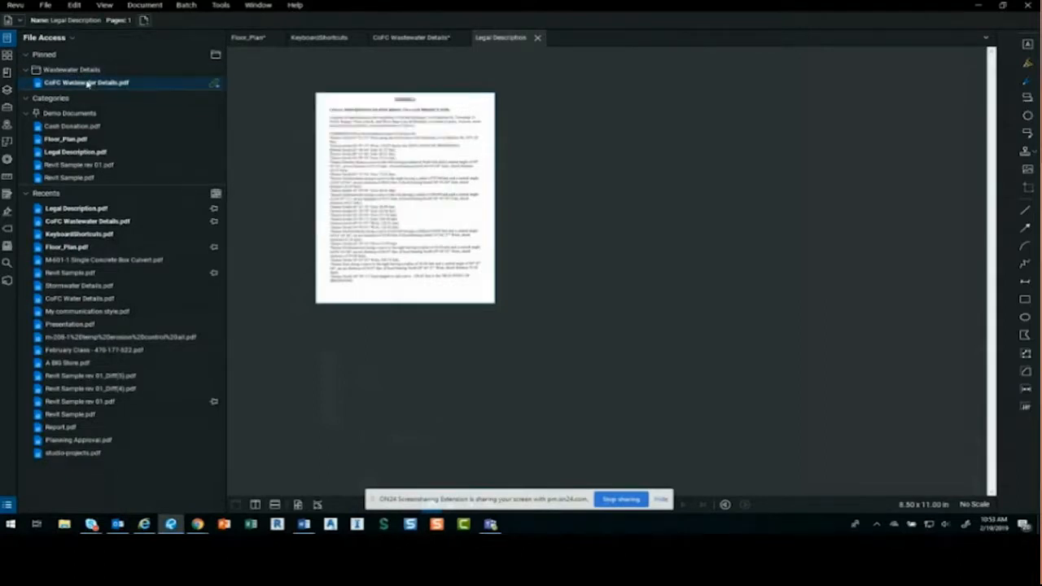
right_click(87, 83)
mouse_move(88, 139)
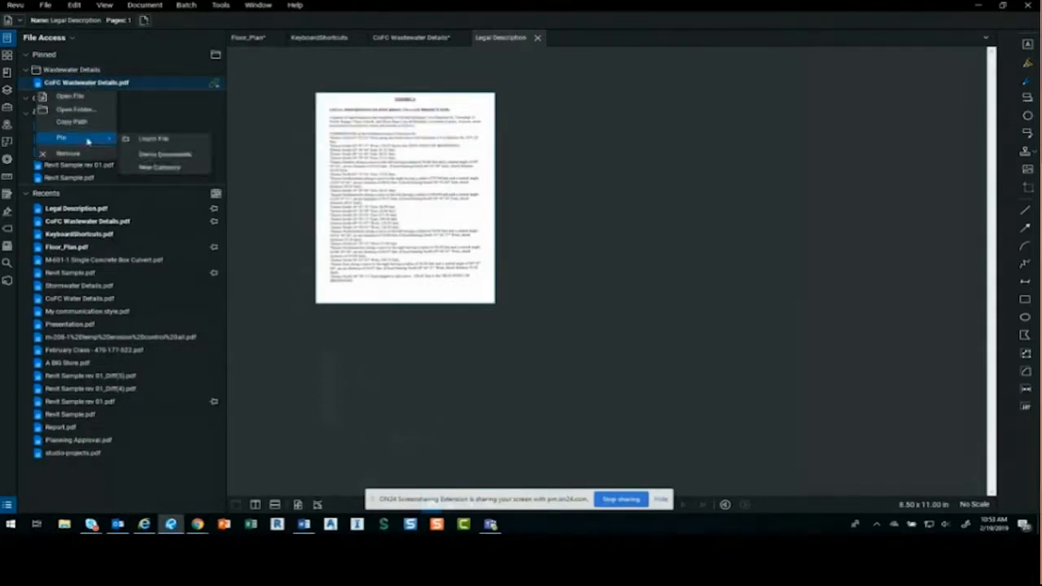
click(141, 139)
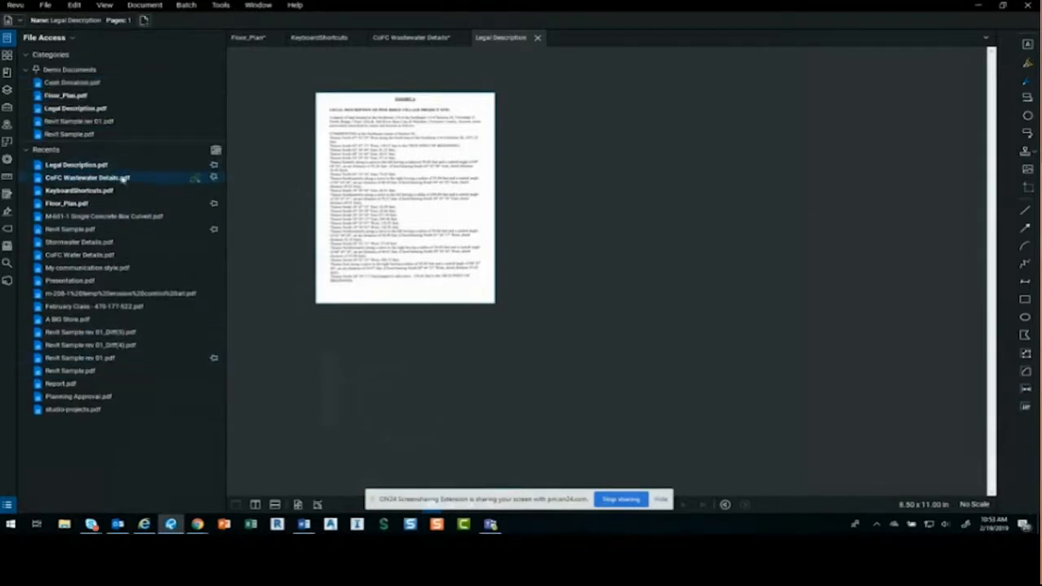
- Pin the recent file CoFC Wastewater Details.pdf to a new category named City of Fort Collins
click(214, 178)
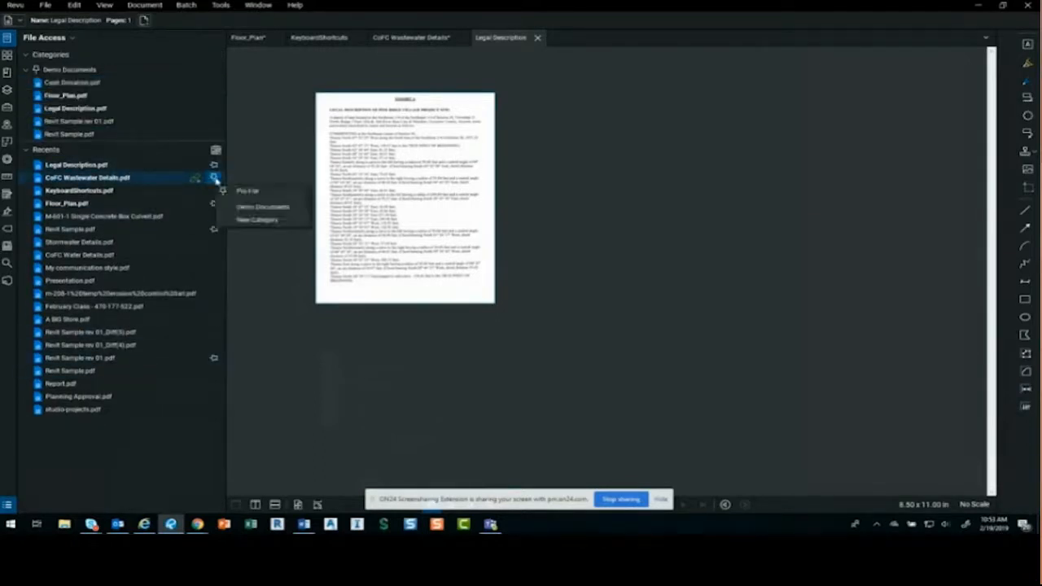
click(266, 221)
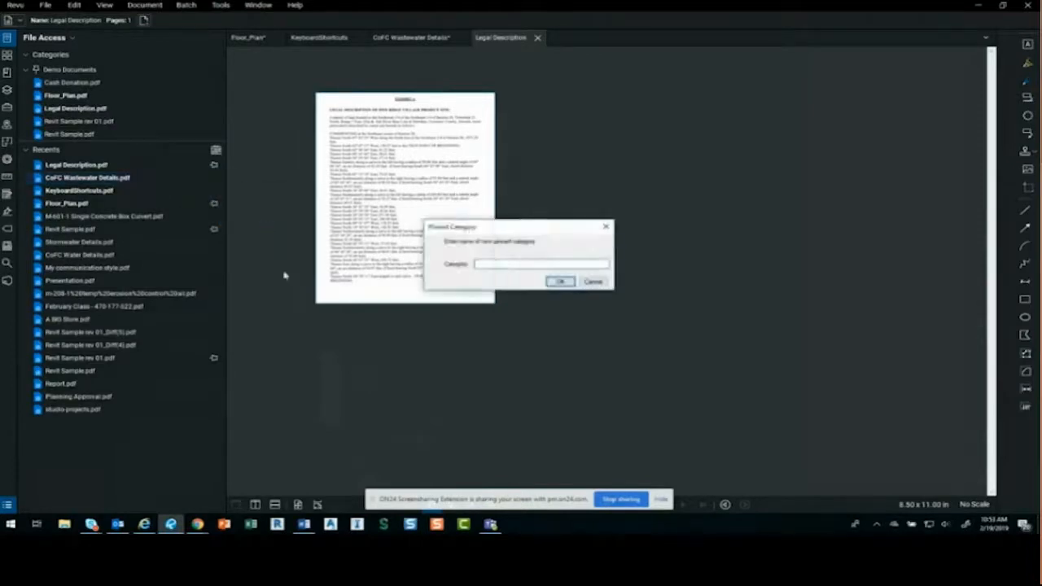
text(City of Fish)
text(Collins)
key(Return)
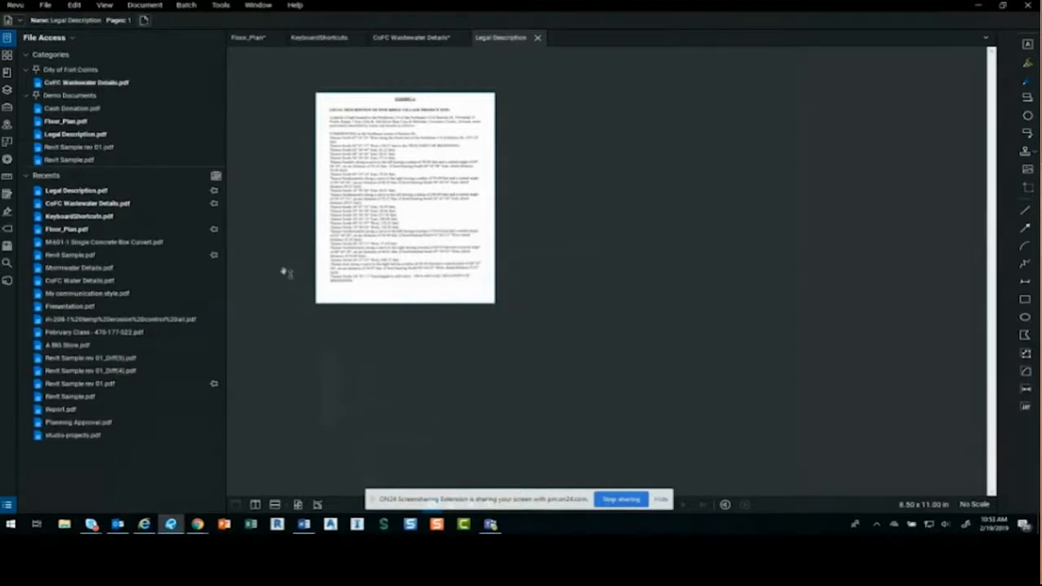
mouse_move(106, 84)
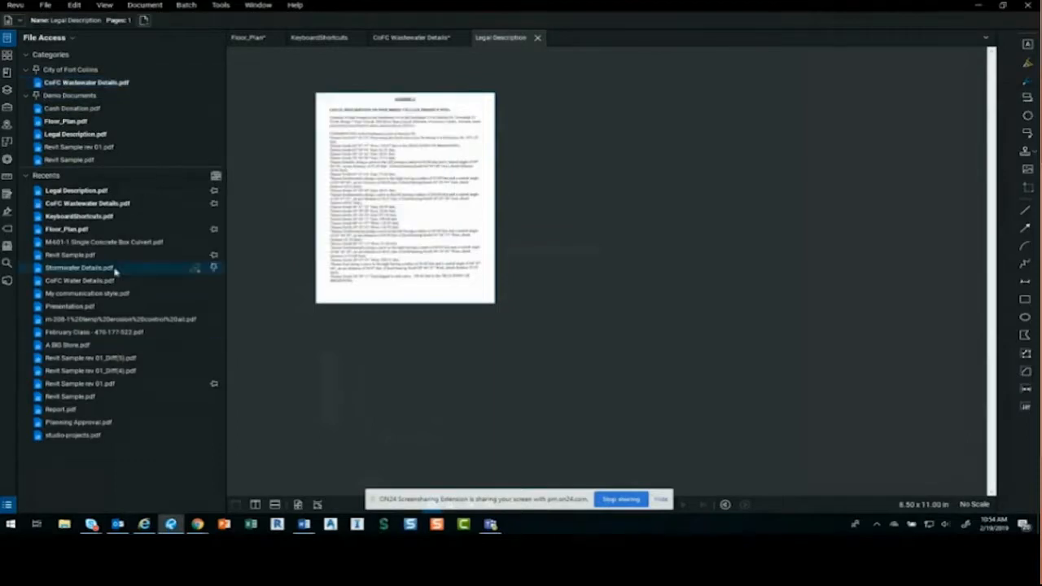
- Pin the recent files Stormwater Details.pdf and M-601-1 Single Concrete Box Culvert.pdf to the City of Fort Collins category
click(214, 268)
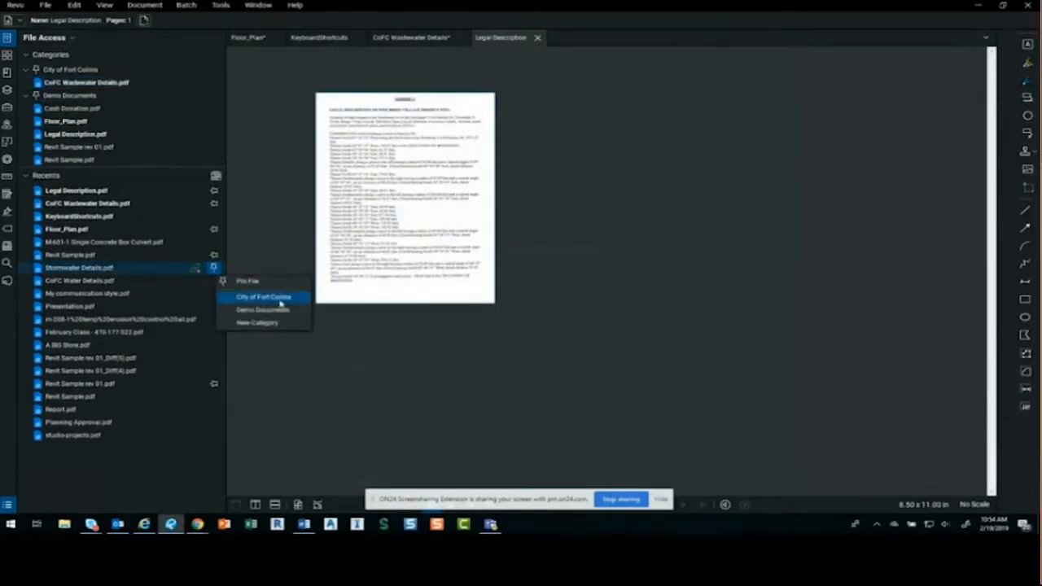
click(263, 297)
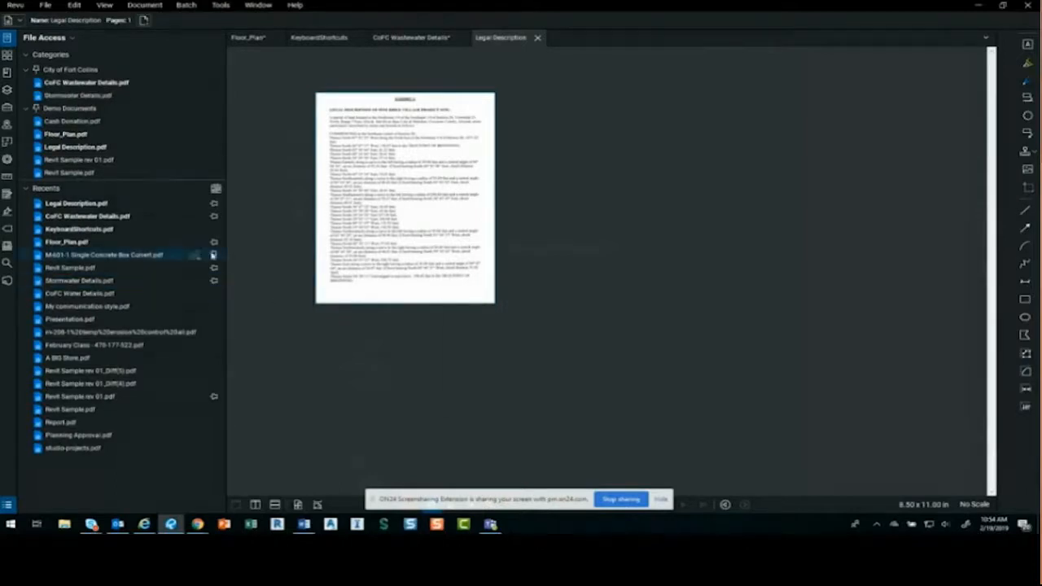
click(214, 255)
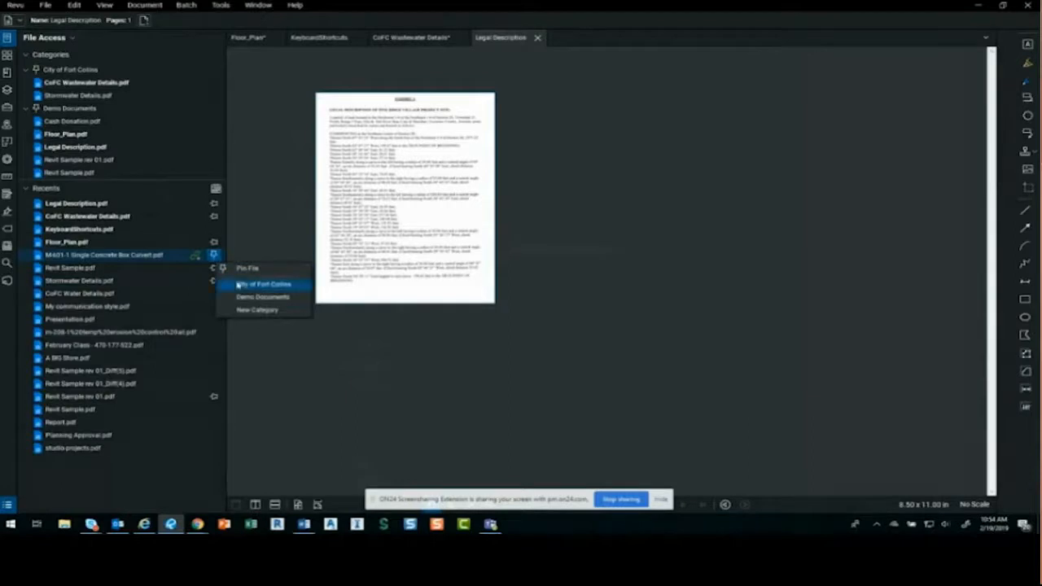
click(244, 282)
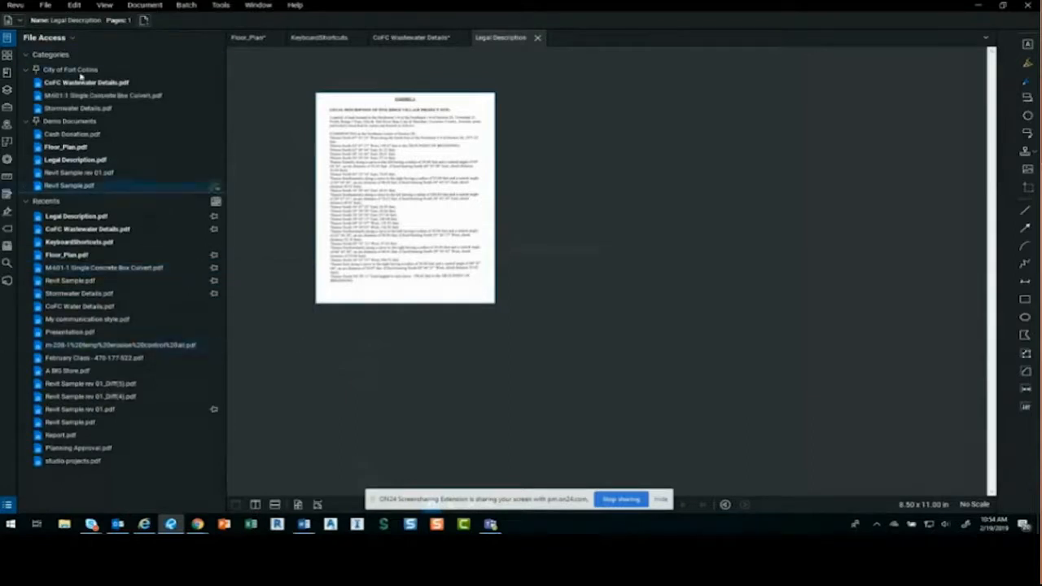
mouse_move(84, 108)
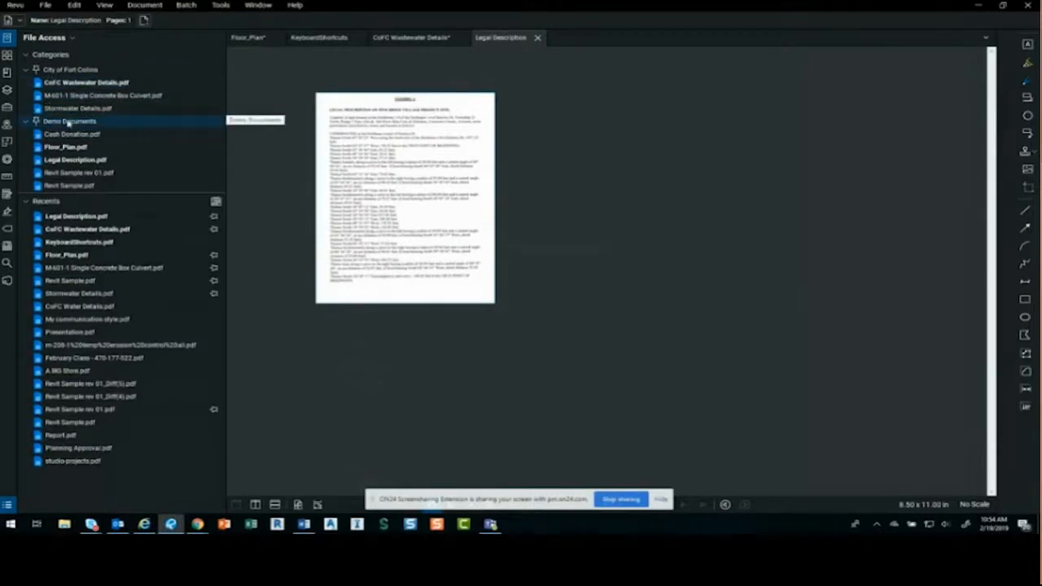
- Collapse the Demo Documents and City of Fort Collins categories, and fold and unfold the whole Categories section
click(30, 122)
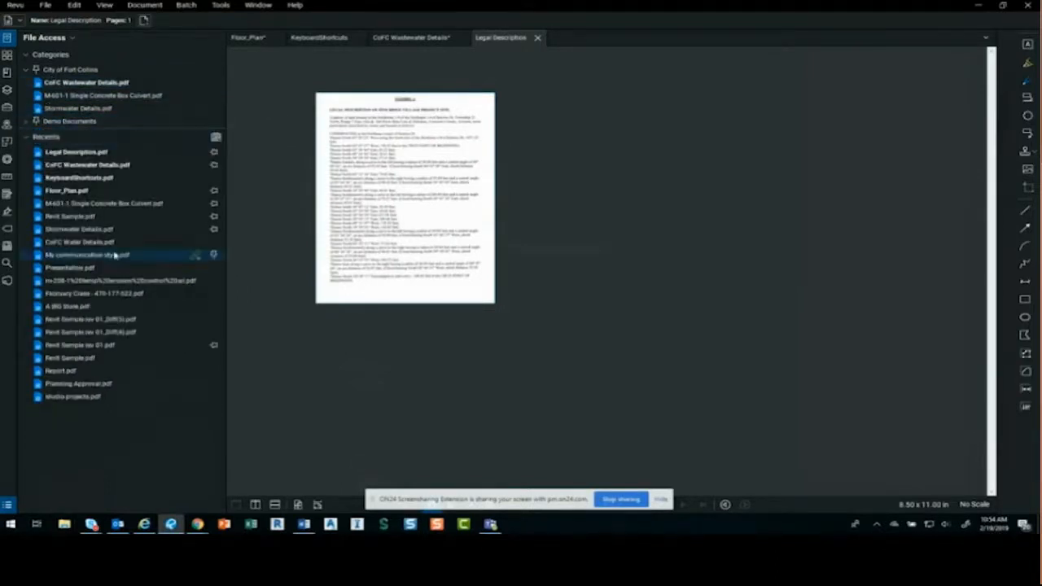
click(26, 70)
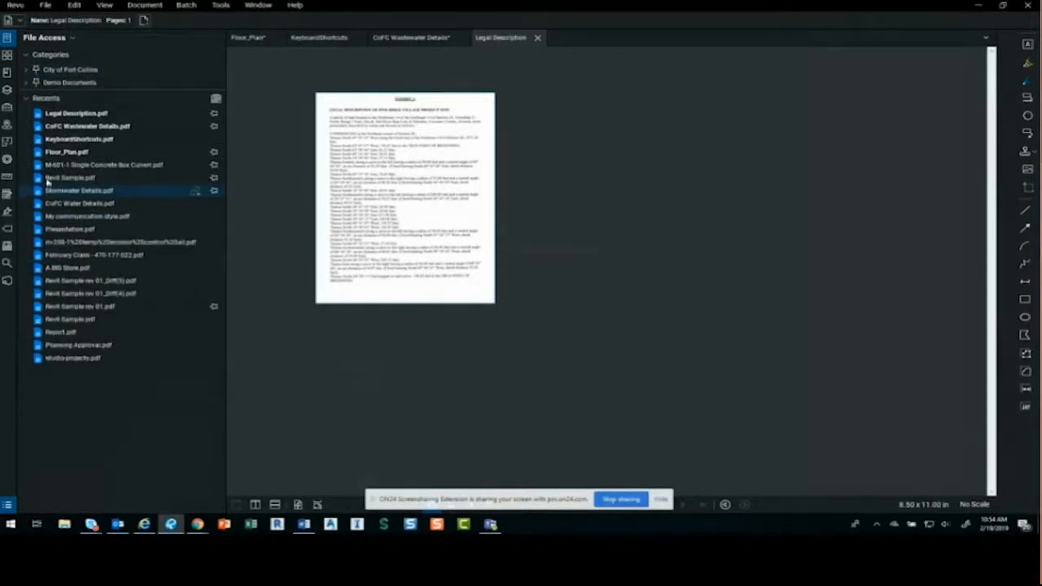
click(27, 57)
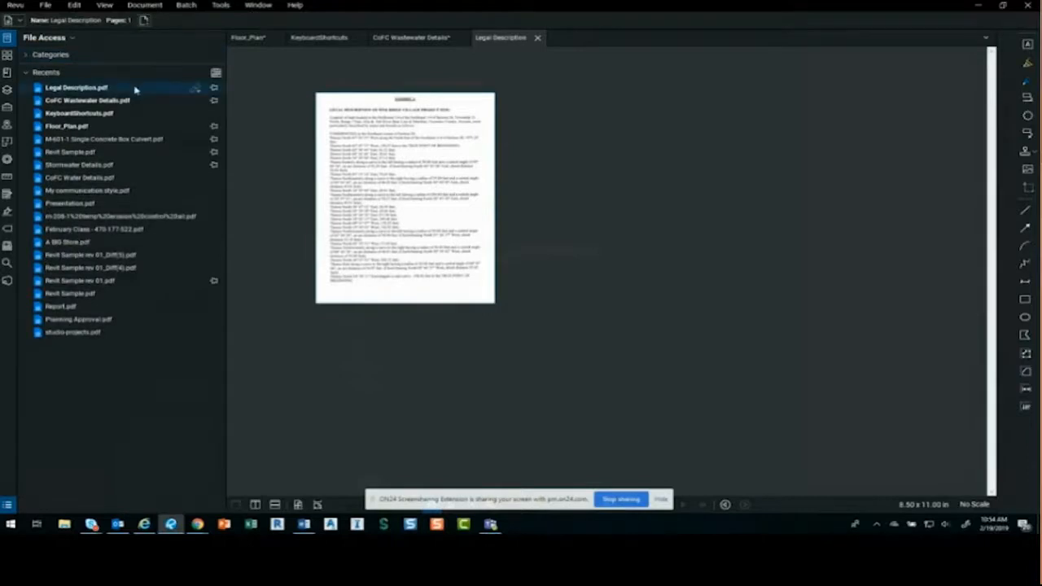
click(26, 54)
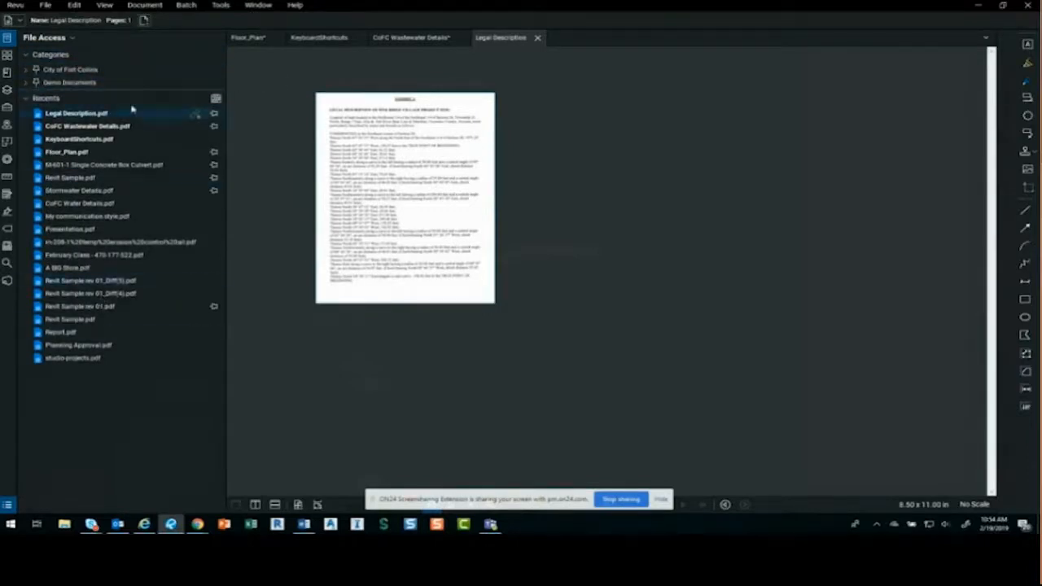
- View the recent files By Folder, by Most Accessed and by Access History, and return the list to By Date
click(216, 100)
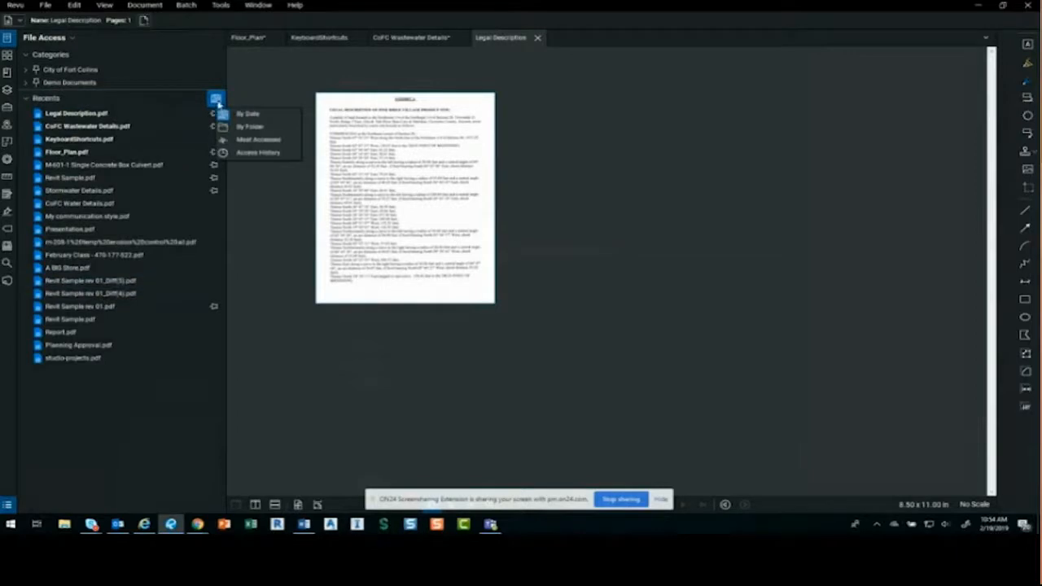
click(280, 129)
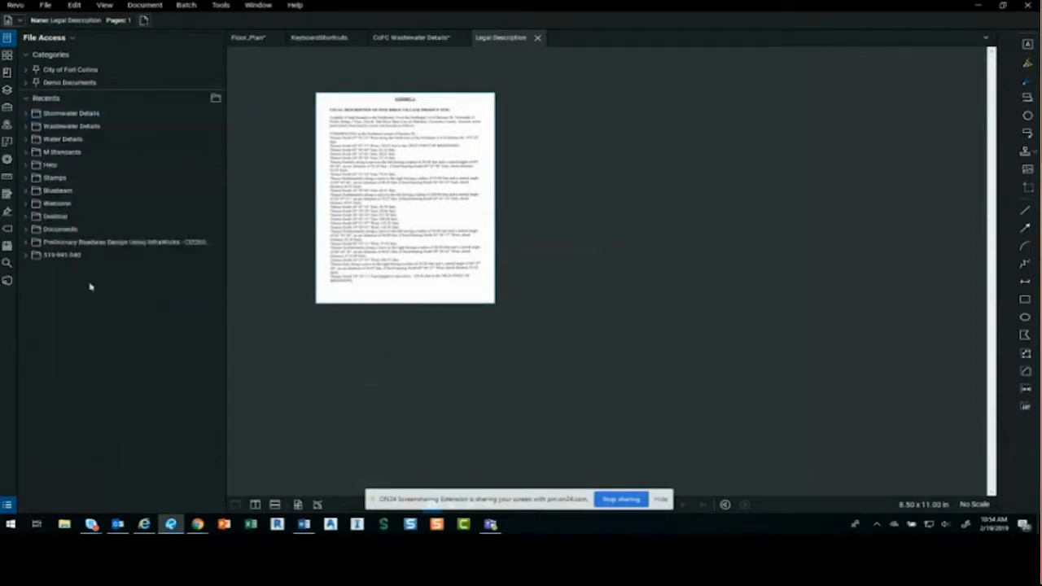
click(216, 99)
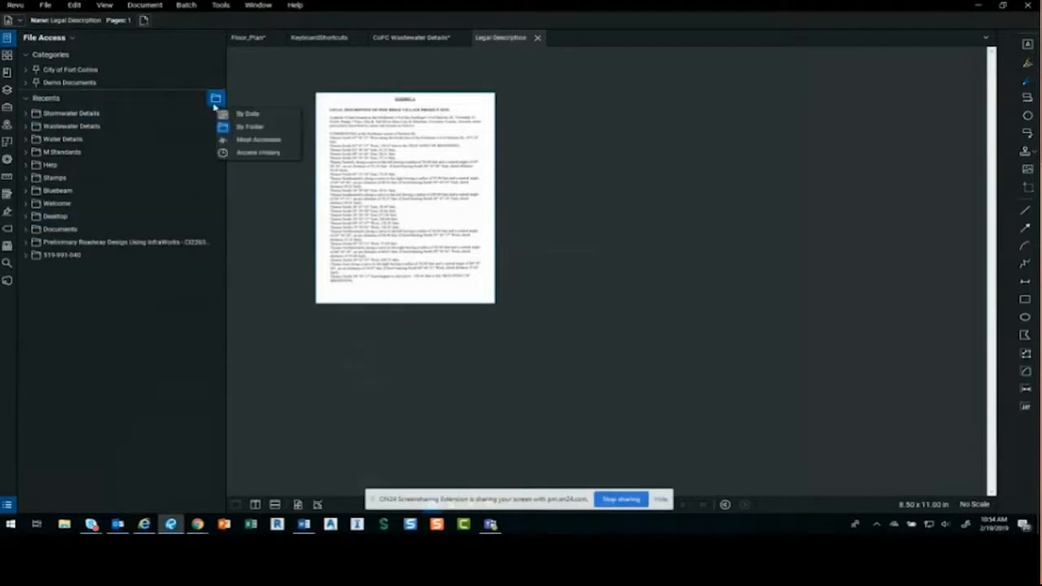
click(266, 147)
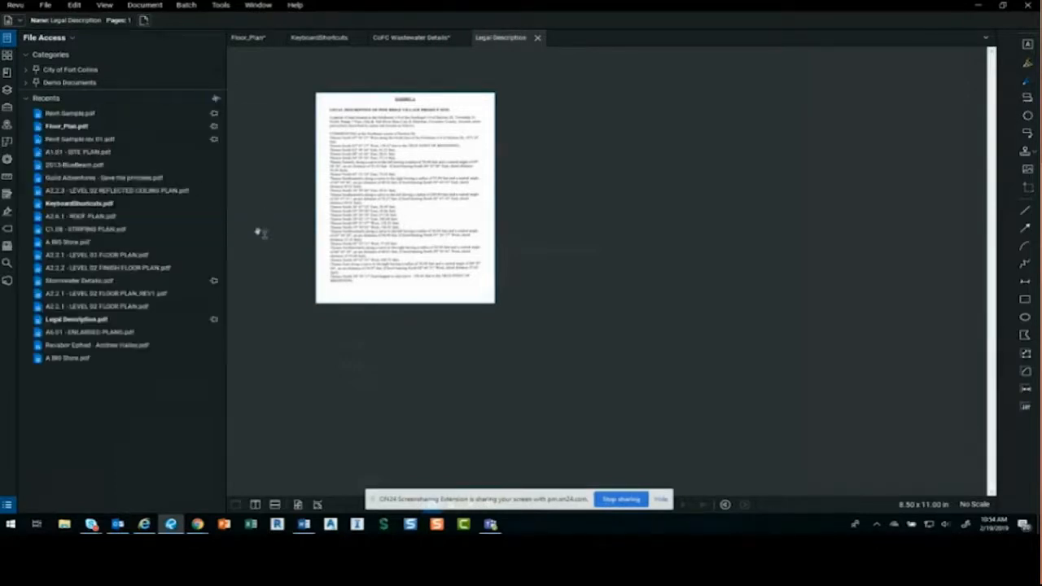
click(216, 98)
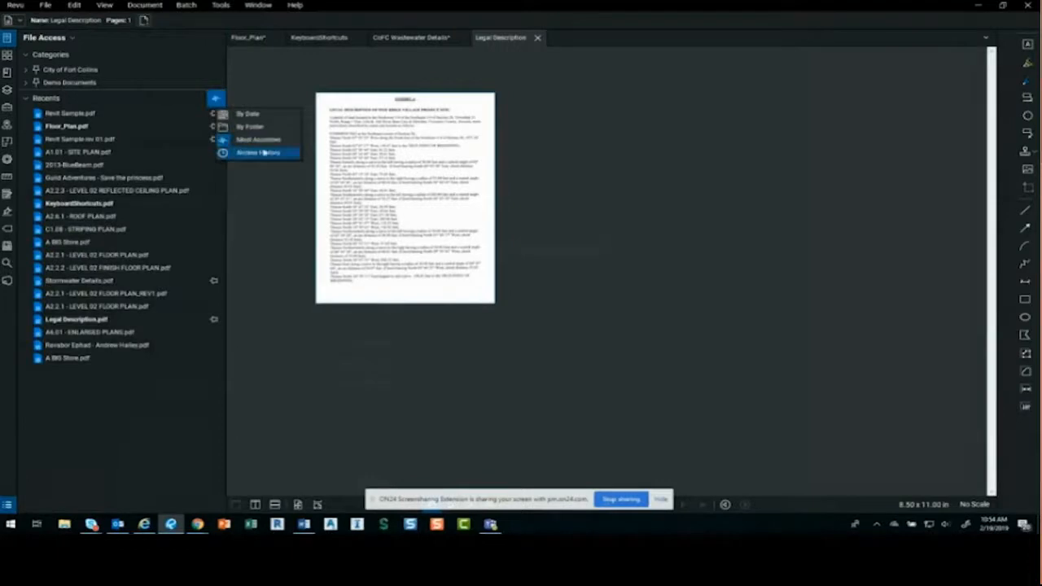
click(253, 152)
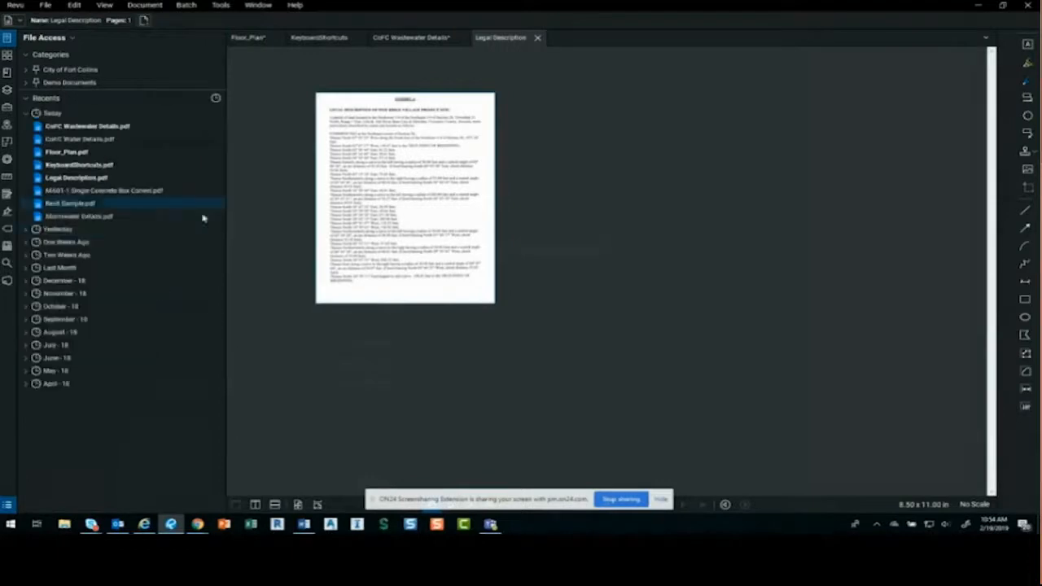
click(216, 99)
click(240, 114)
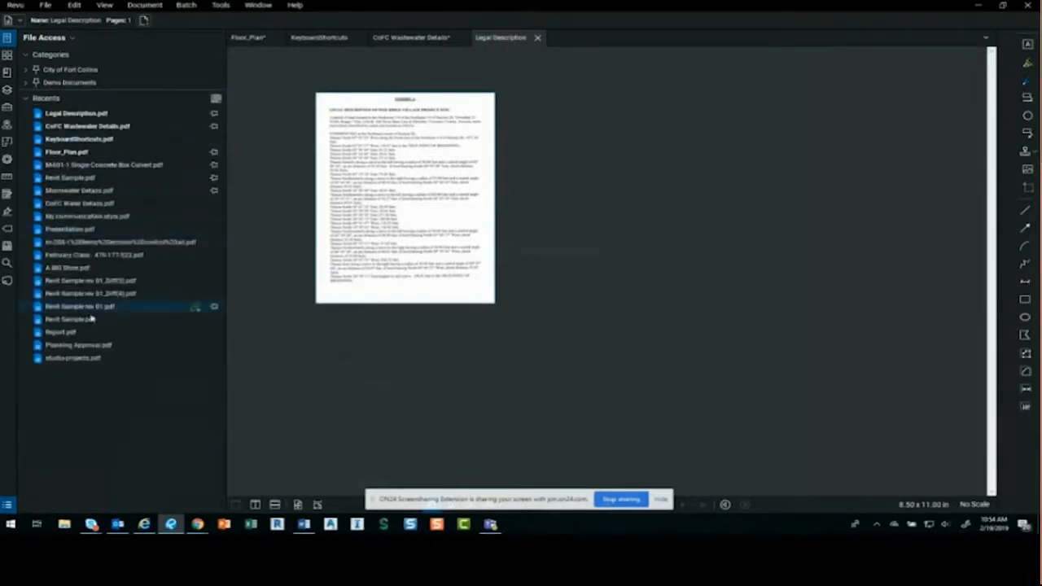
- Close the program without saving the changes to Floor_Plan.pdf and CoFC Wastewater Details.pdf
mouse_move(90, 330)
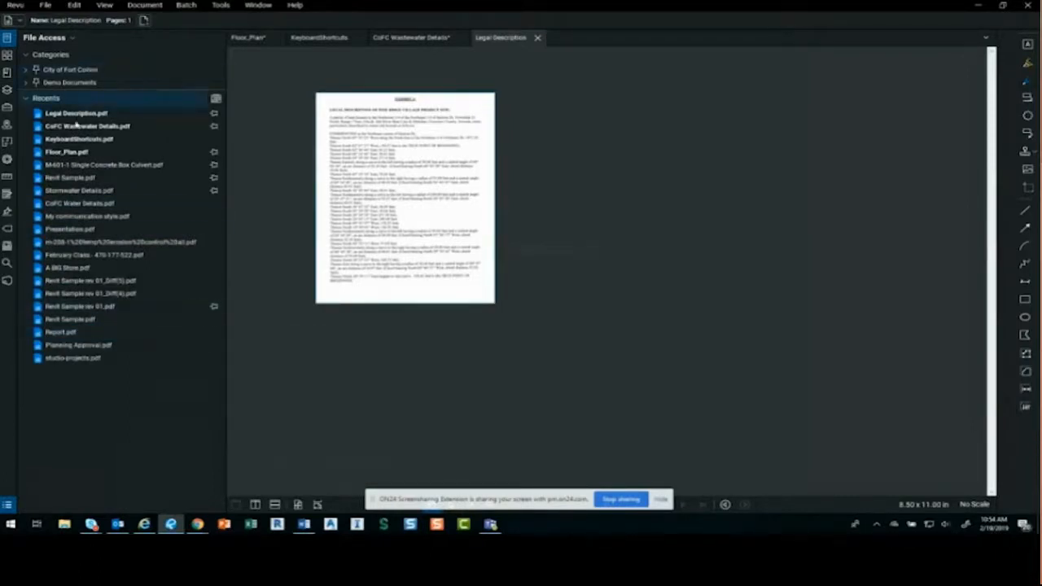
mouse_move(101, 157)
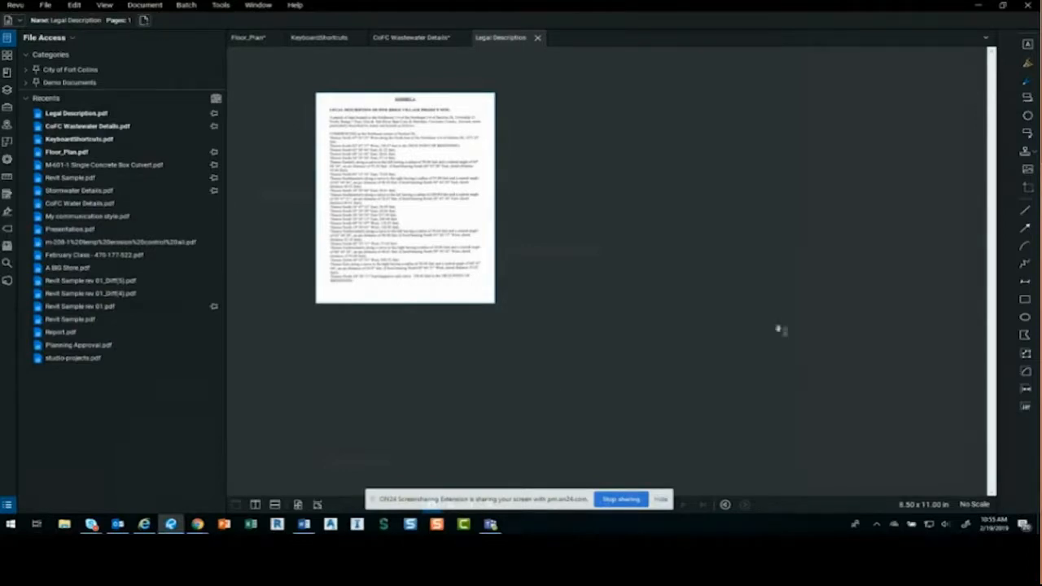
click(1027, 10)
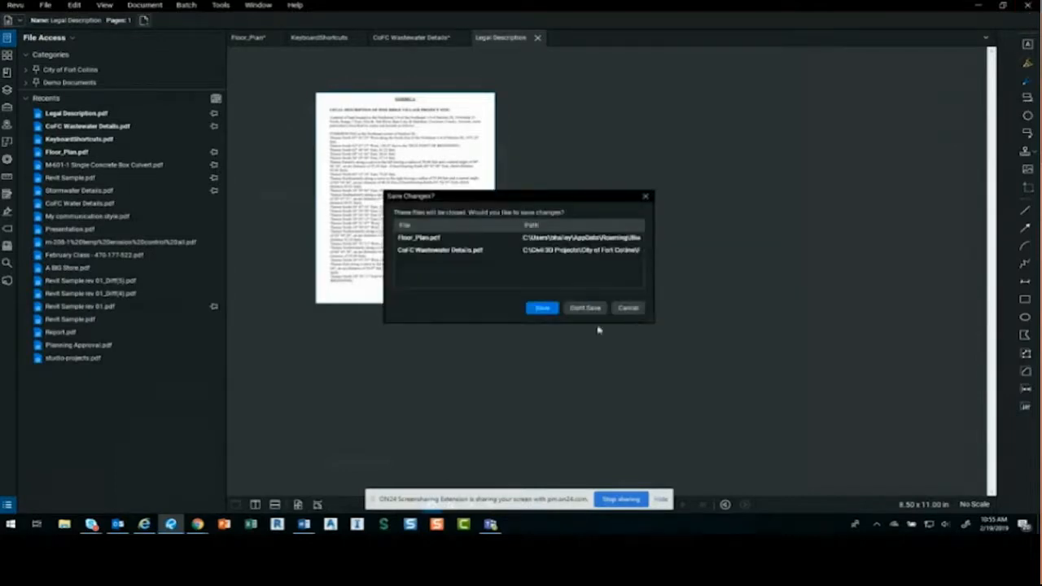
click(595, 310)
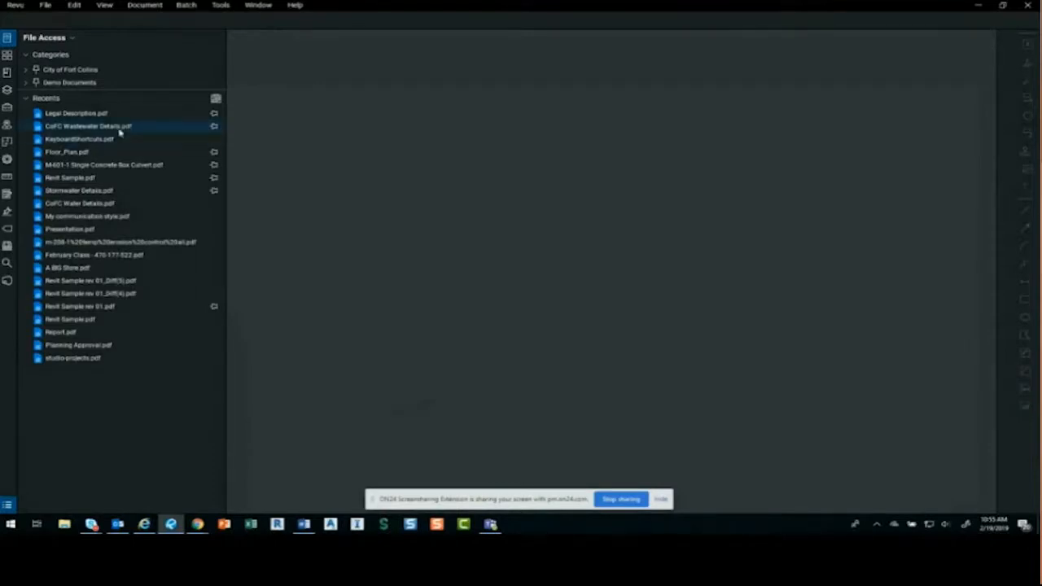
- Reopen the files from the last session, agreeing to remove the untitled viewports from CoFC Wastewater Details.pdf
click(68, 38)
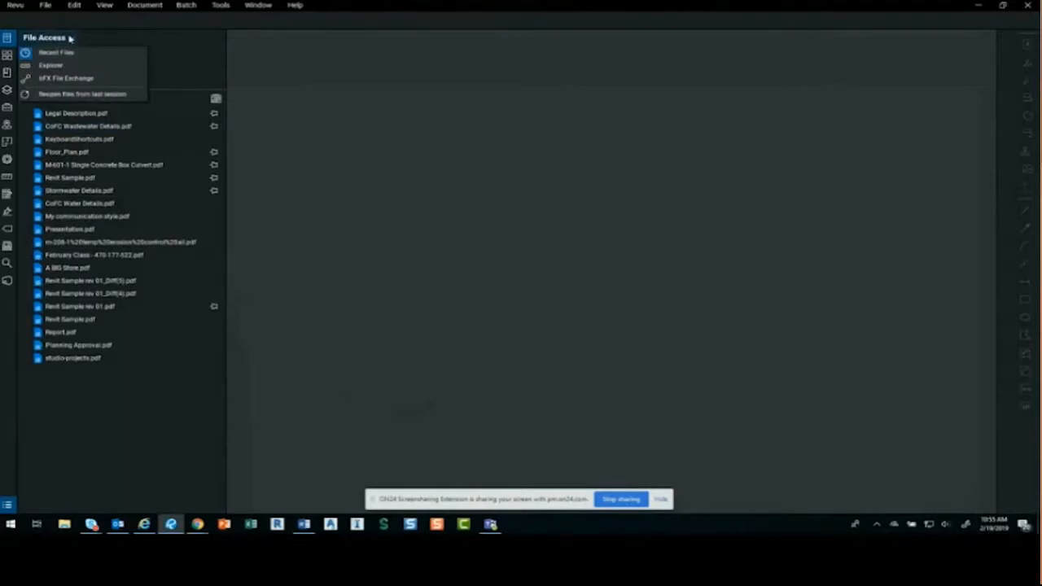
mouse_move(81, 99)
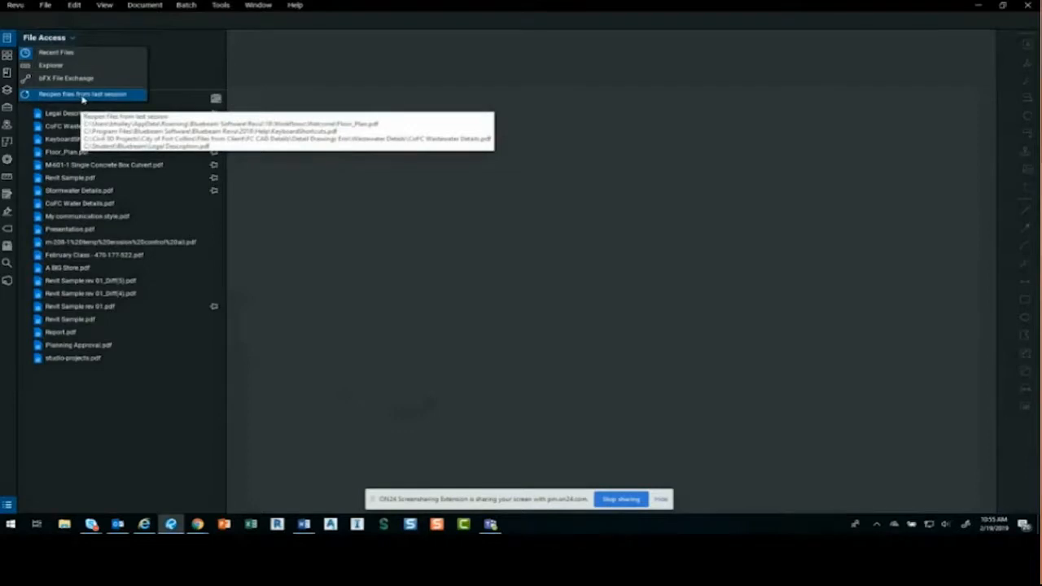
click(82, 96)
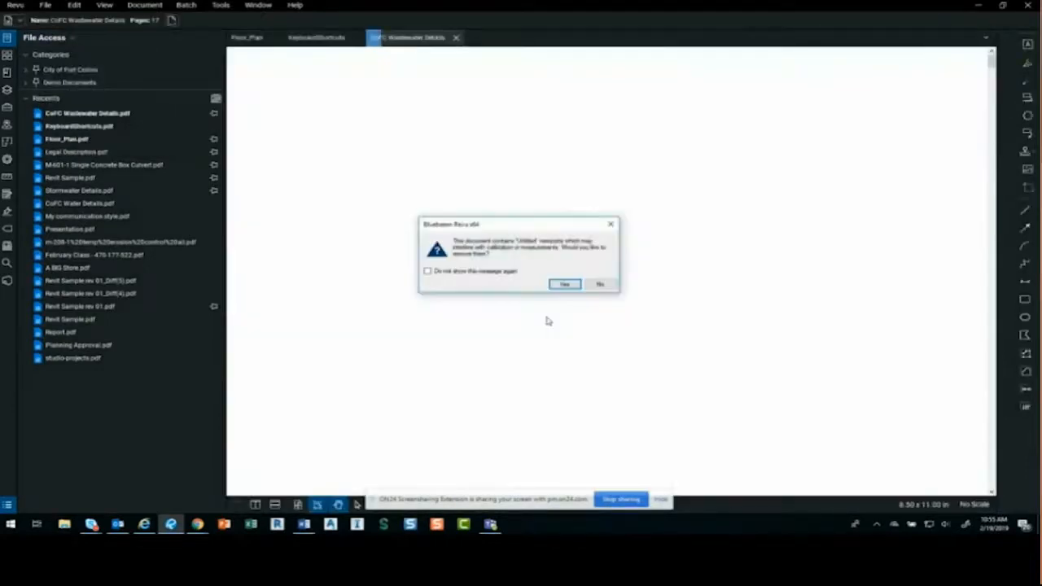
click(565, 284)
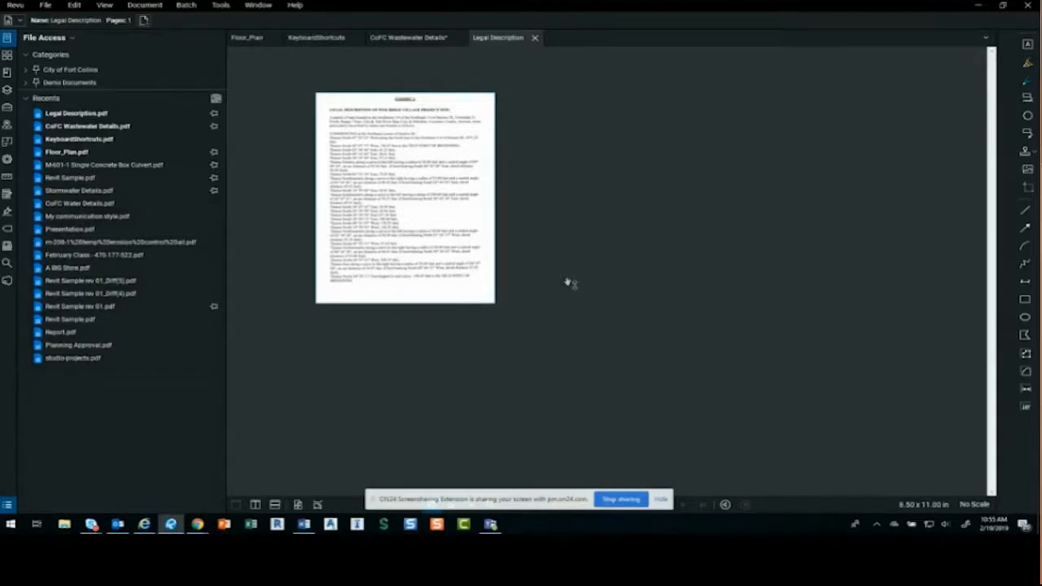
- Enable Reopen Files from Last Session on Startup in the preferences, and close the program, saving the changes to CoFC Wastewater Details.pdf
click(16, 6)
click(23, 31)
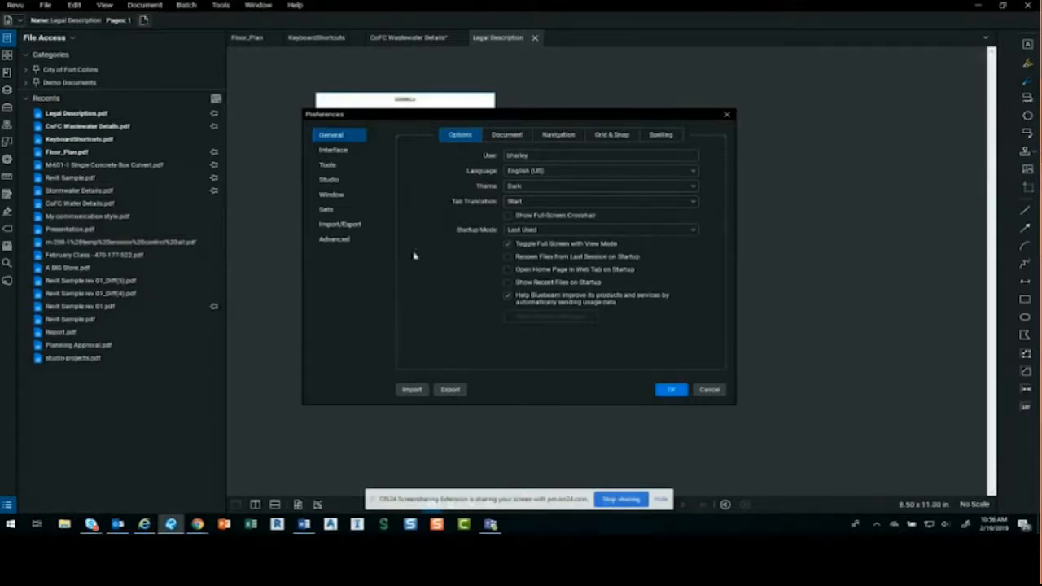
click(551, 259)
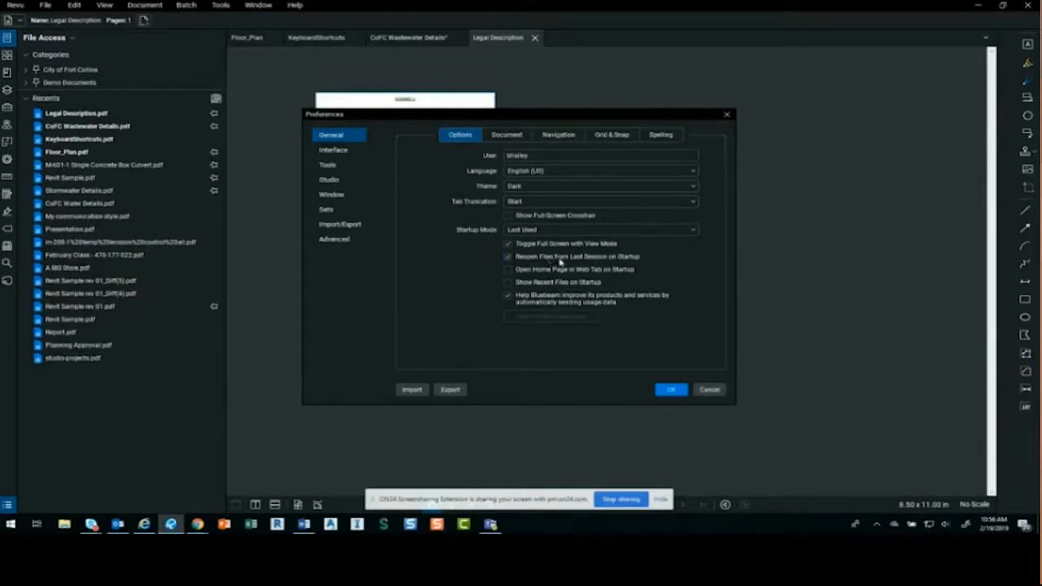
click(670, 391)
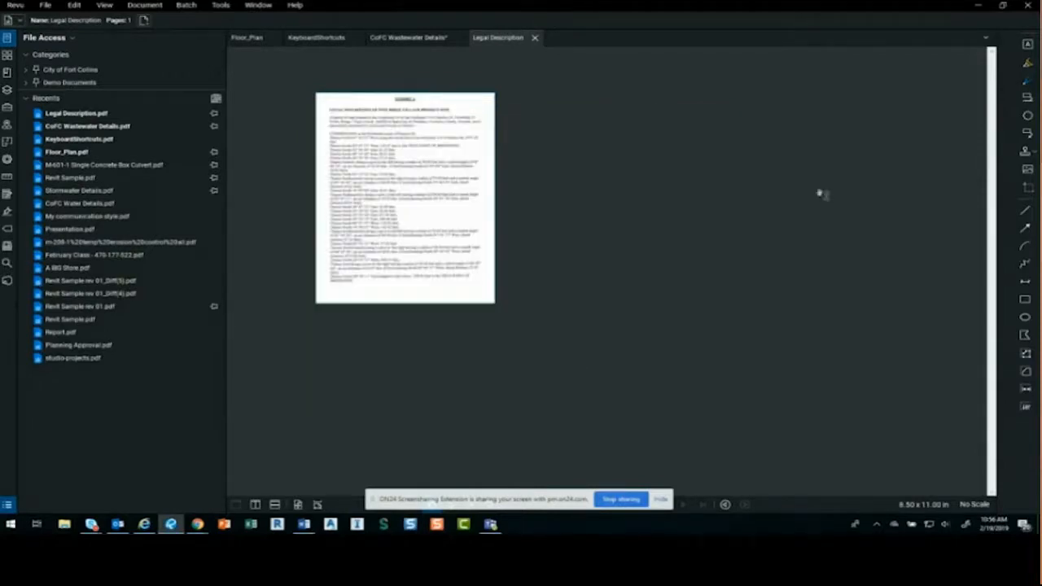
click(1028, 4)
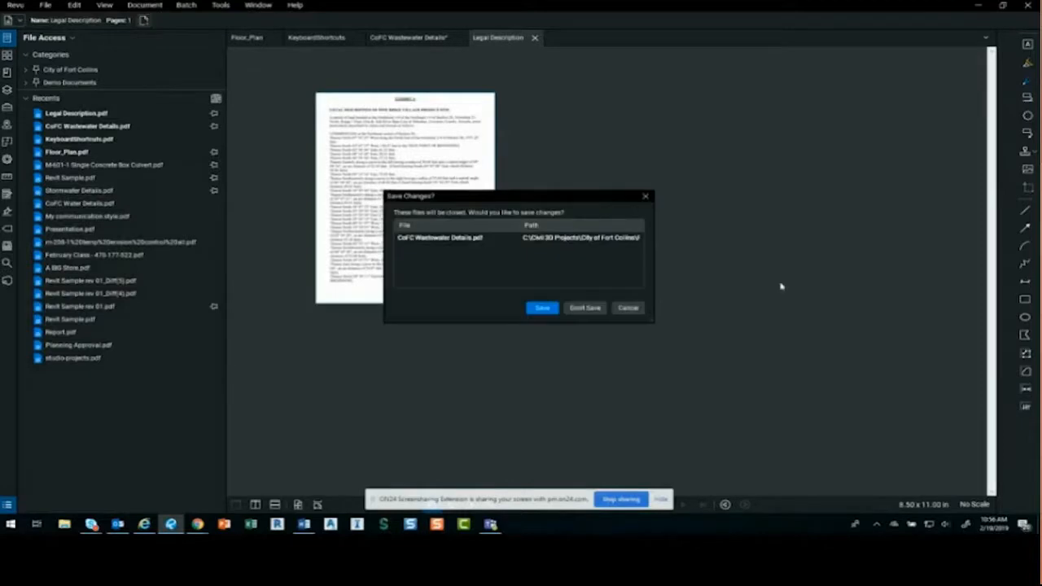
click(539, 307)
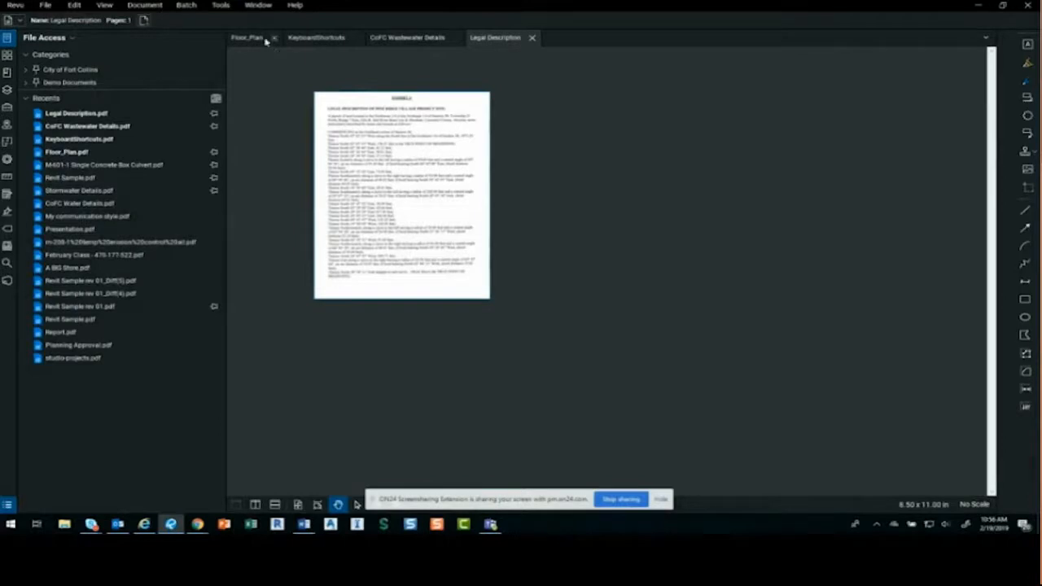
- Open Revit Sample.pdf from the Demo Documents category
click(27, 82)
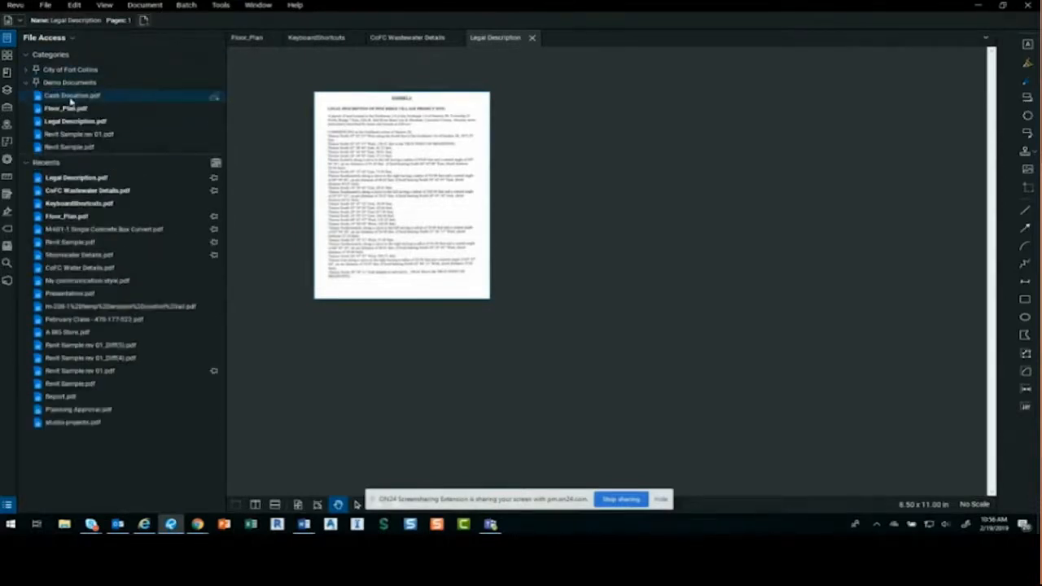
click(71, 147)
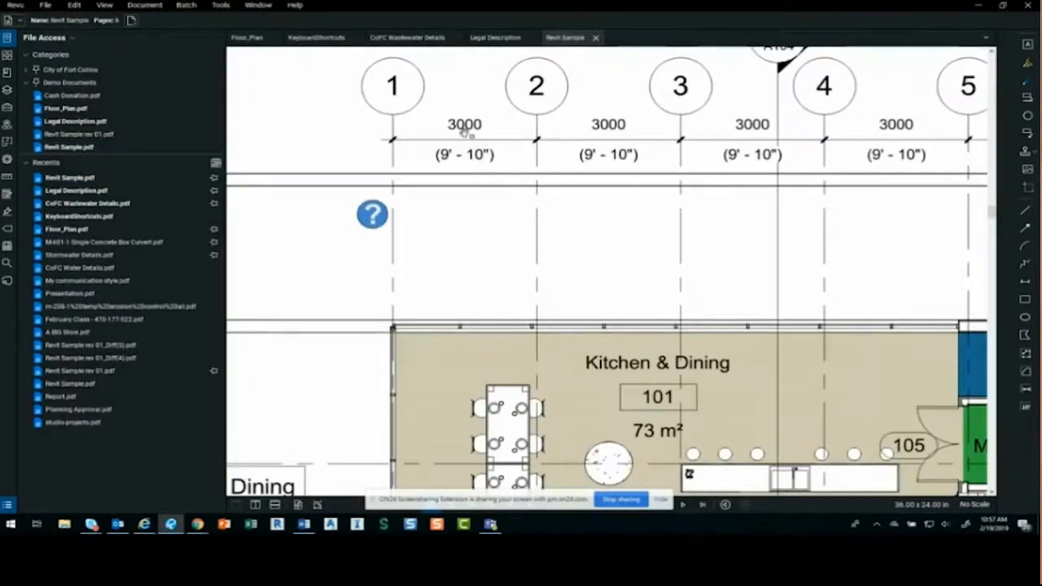
- Take a Snapshot of the upper of the two chairs near the window wall in Living room 106
scroll(477, 227, up, 3)
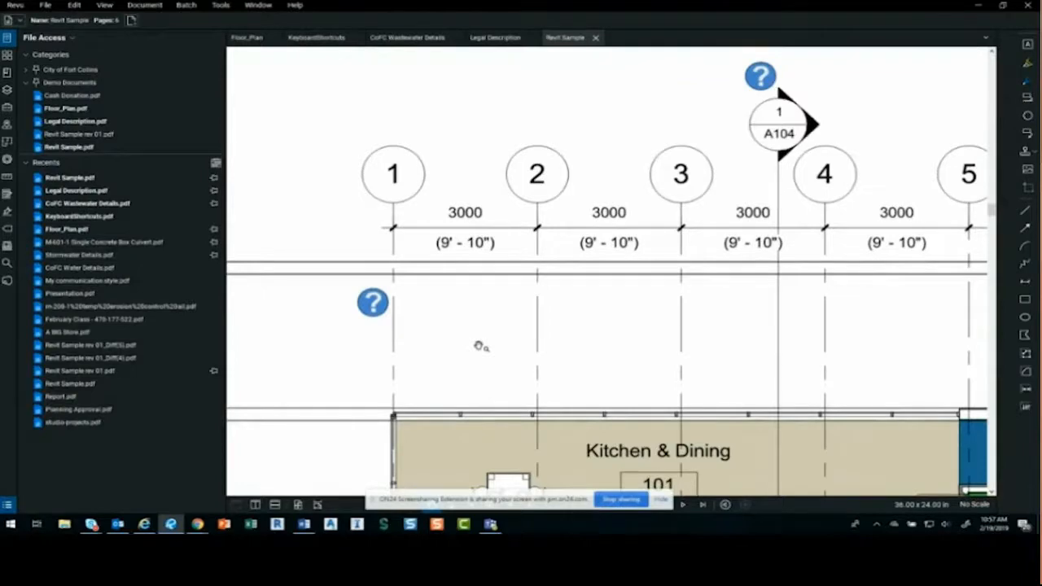
scroll(507, 376, down, 4)
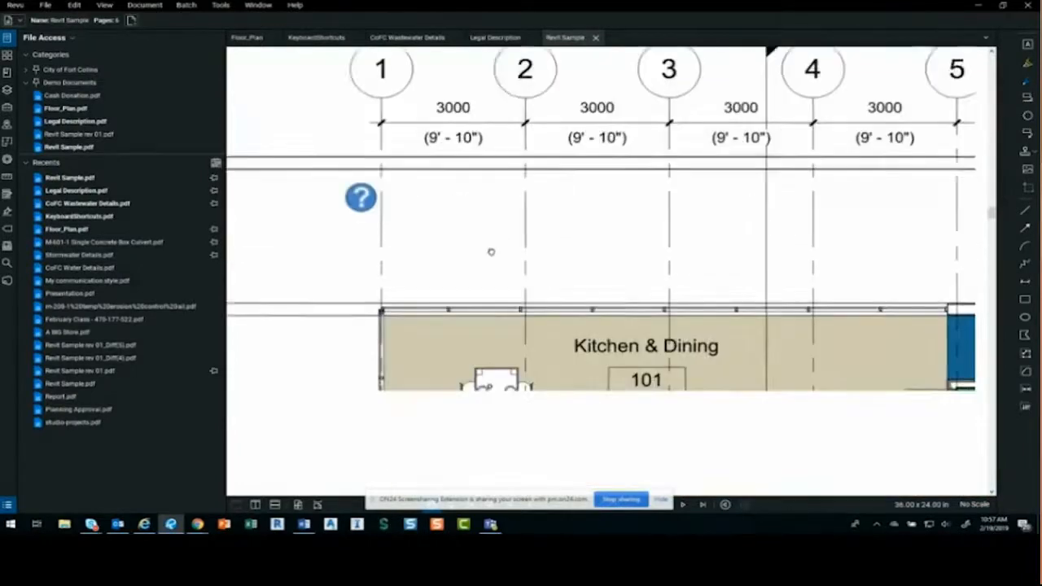
scroll(358, 173, right, 5)
scroll(359, 173, down, 4)
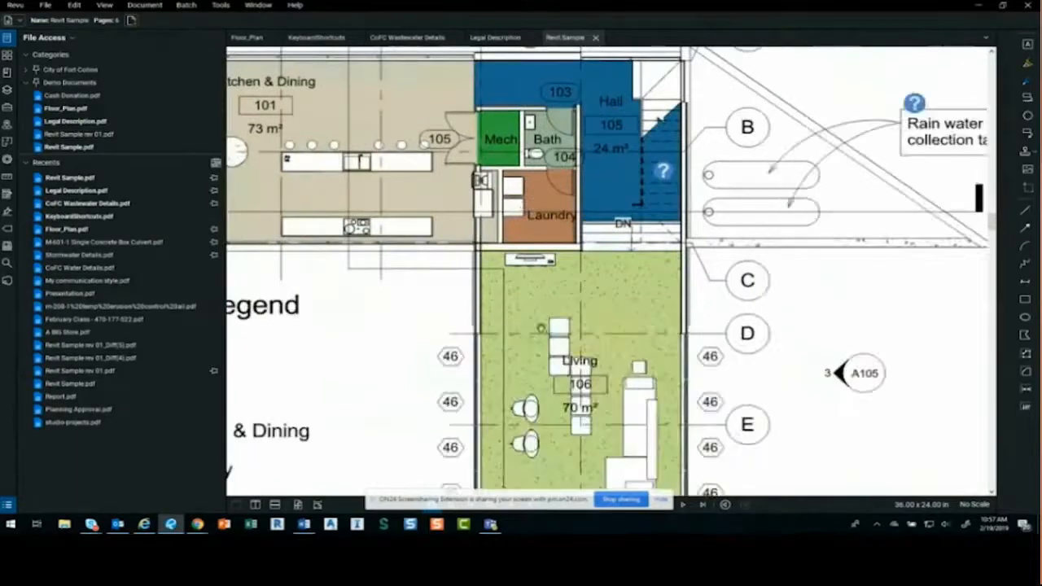
scroll(538, 383, down, 3)
scroll(541, 327, up, 4)
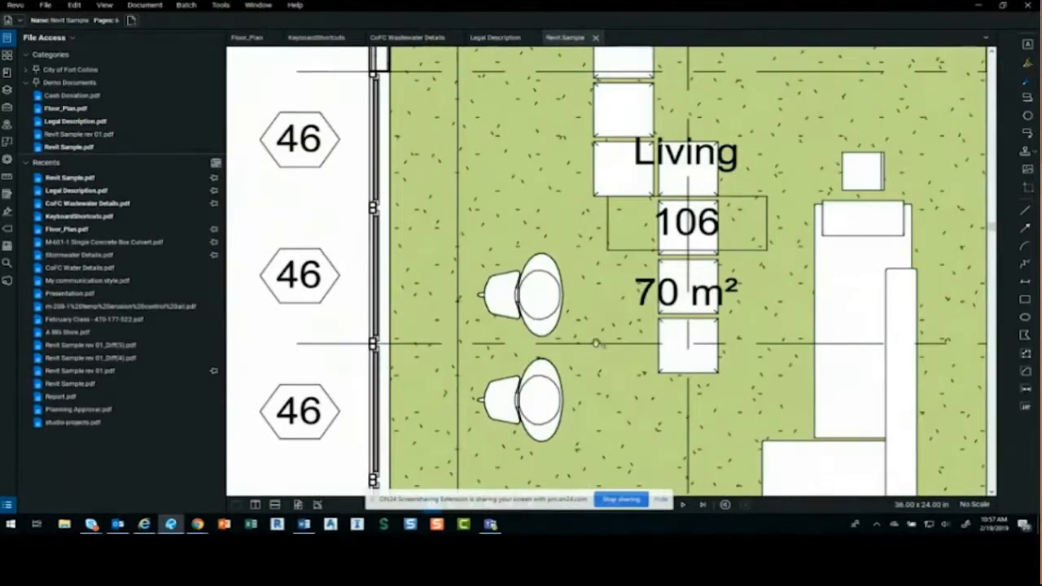
scroll(530, 247, up, 2)
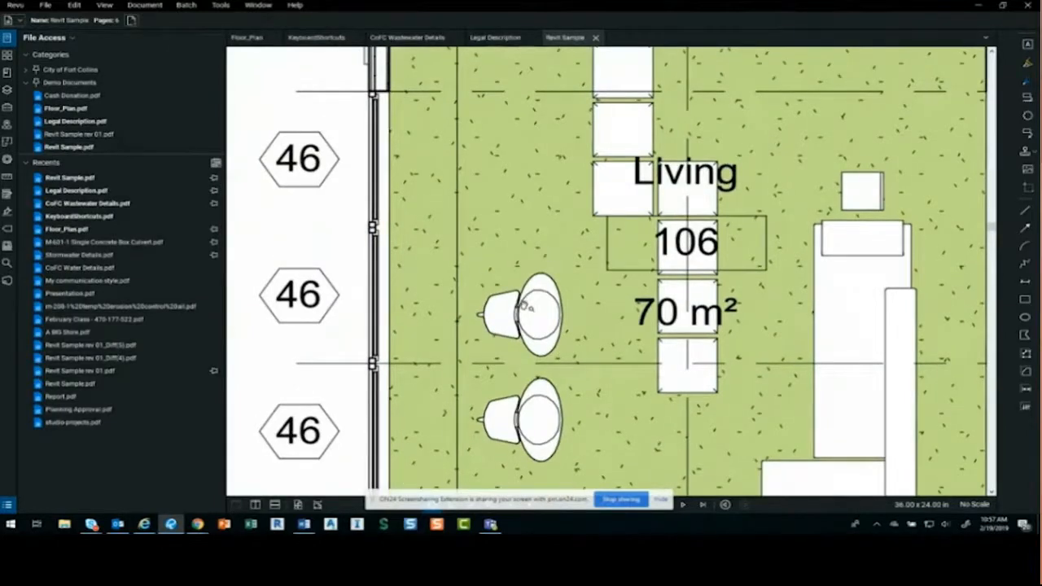
scroll(526, 308, down, 2)
scroll(525, 308, up, 2)
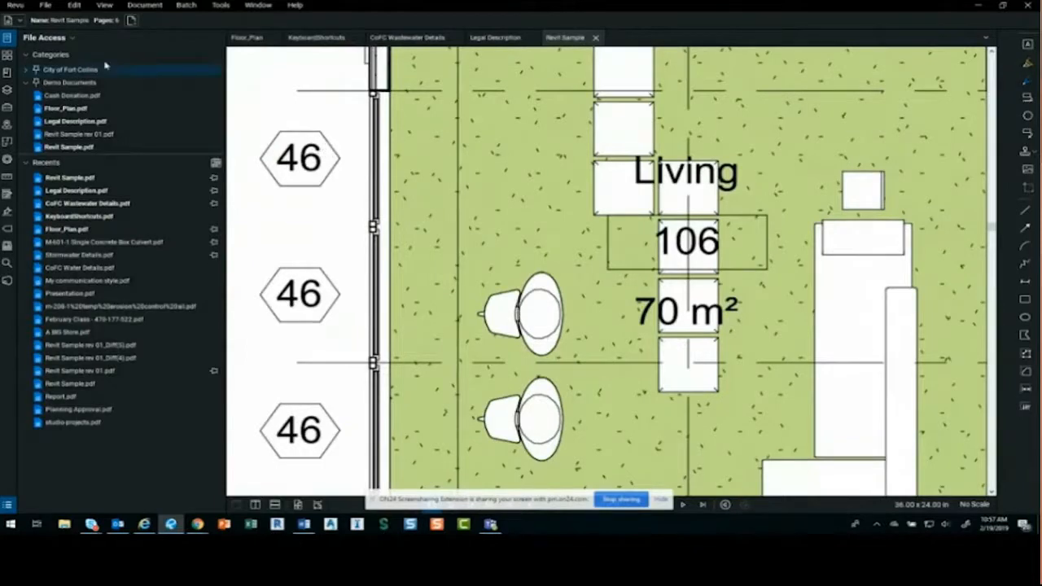
click(75, 5)
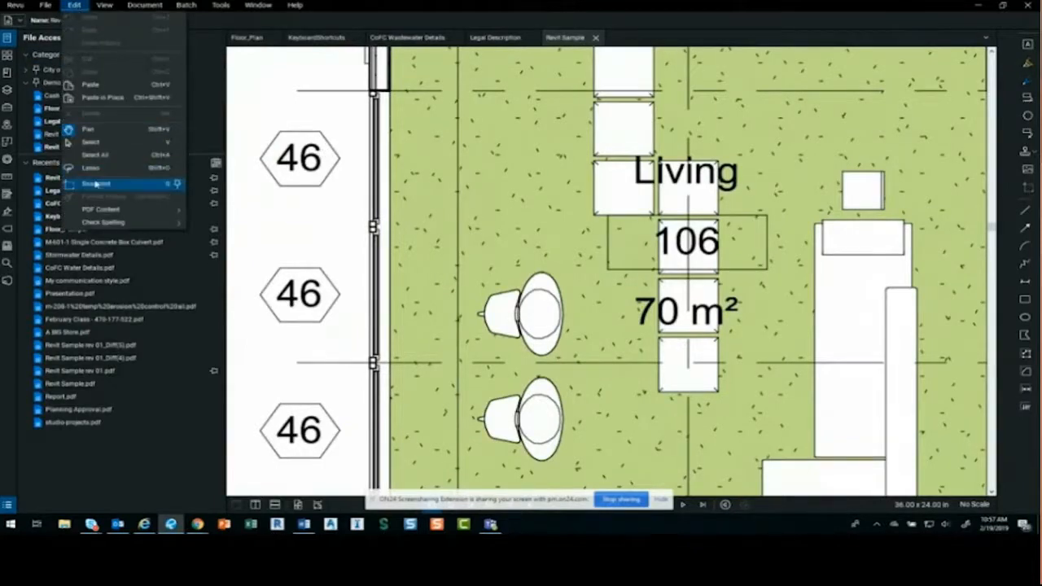
click(167, 187)
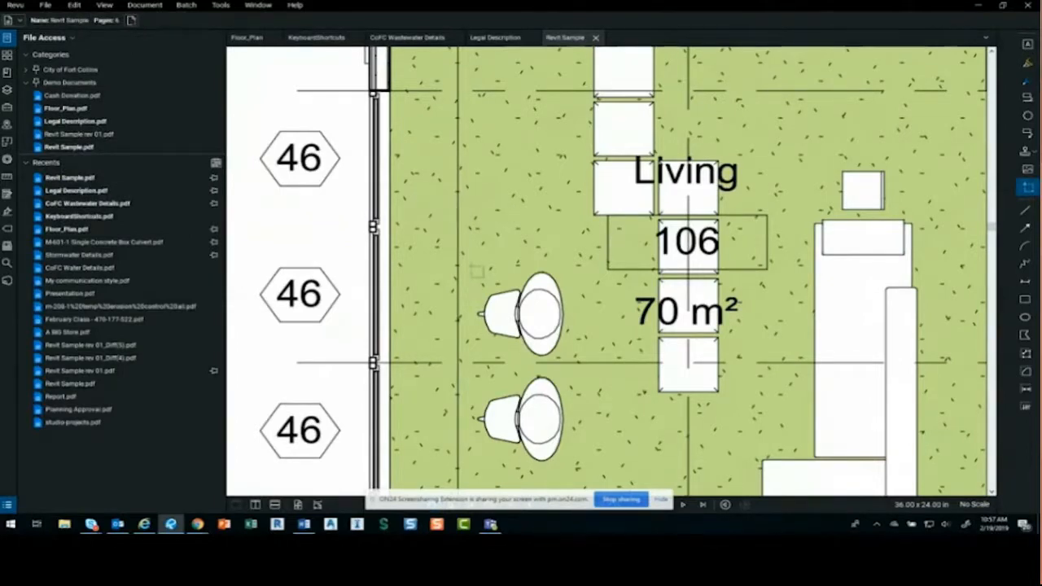
drag(473, 261, 572, 362)
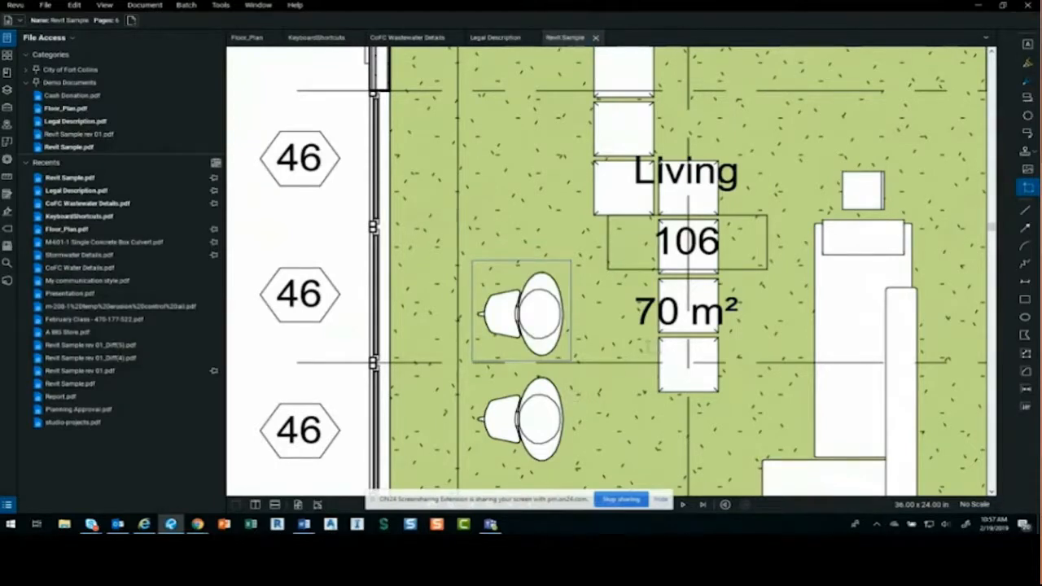
- Paste the chair snapshot onto the blank area outside the Living room, beyond the 46 window tags, and select it
scroll(572, 393, down, 3)
scroll(298, 290, up, 2)
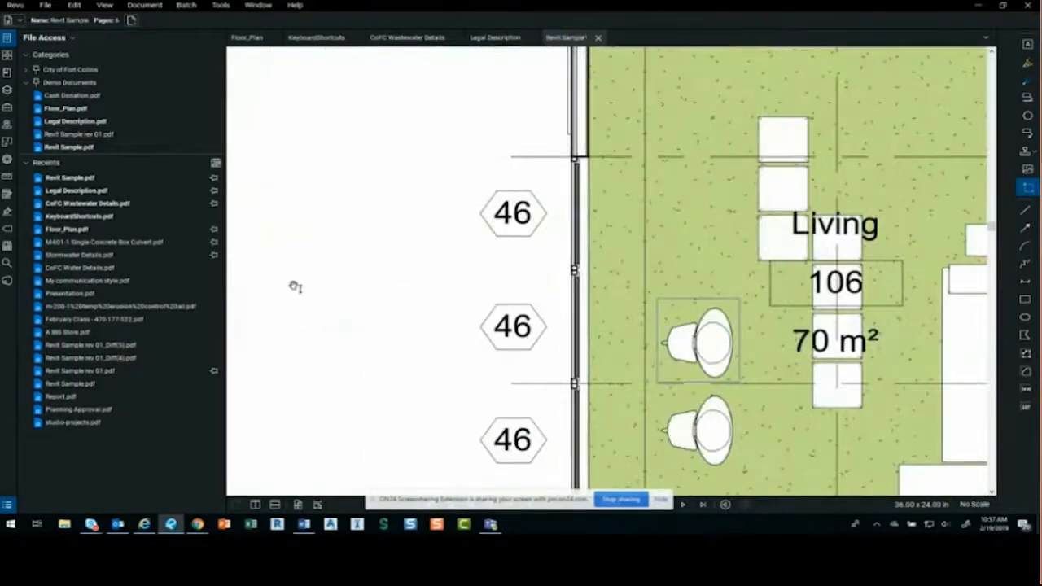
key(ctrl+v)
click(348, 317)
drag(349, 316, 445, 378)
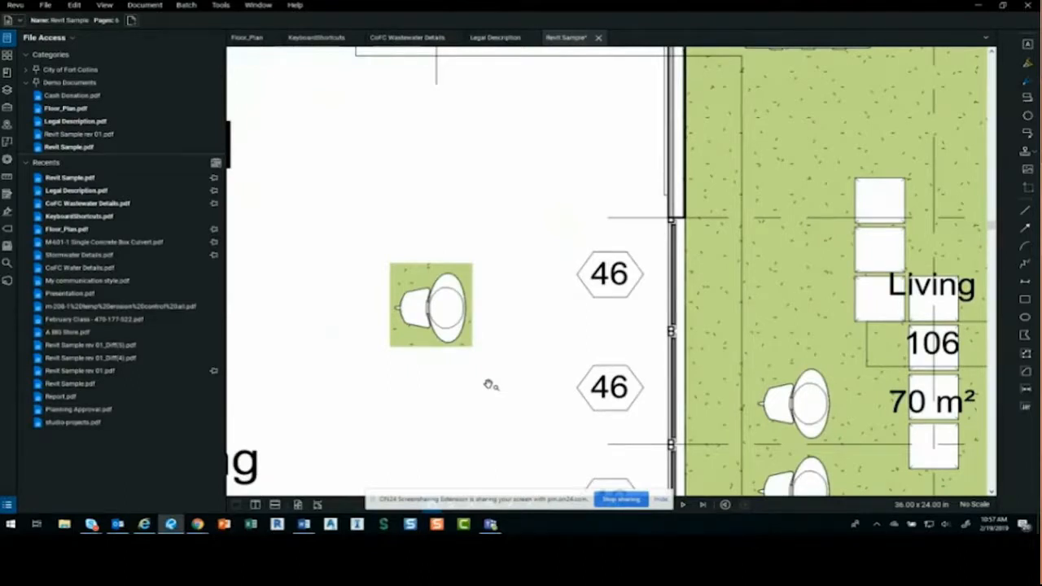
click(420, 309)
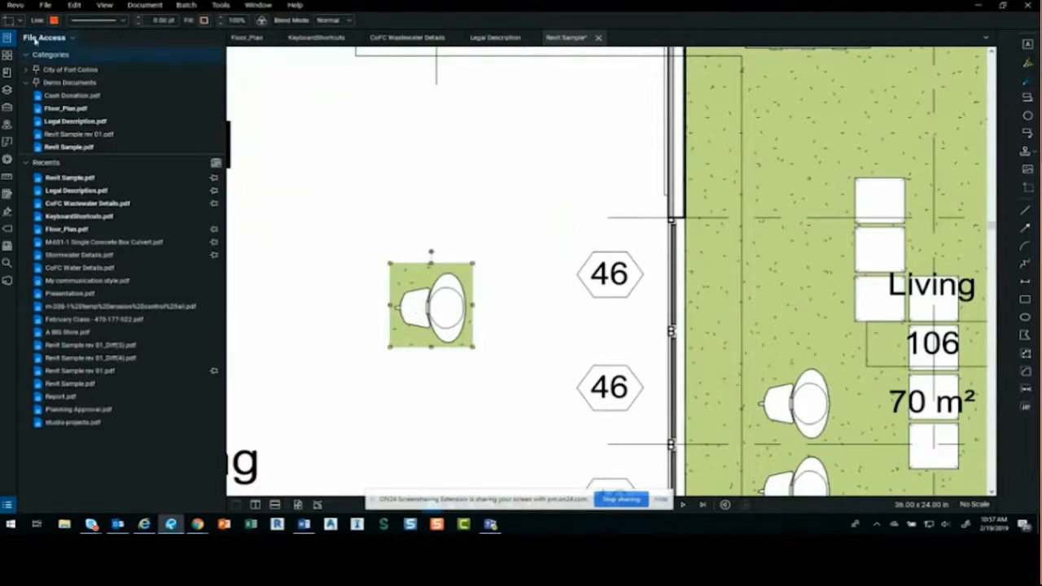
- Add a new tool set titled Scaled Symbols to the Tool Chest and save its file
click(8, 107)
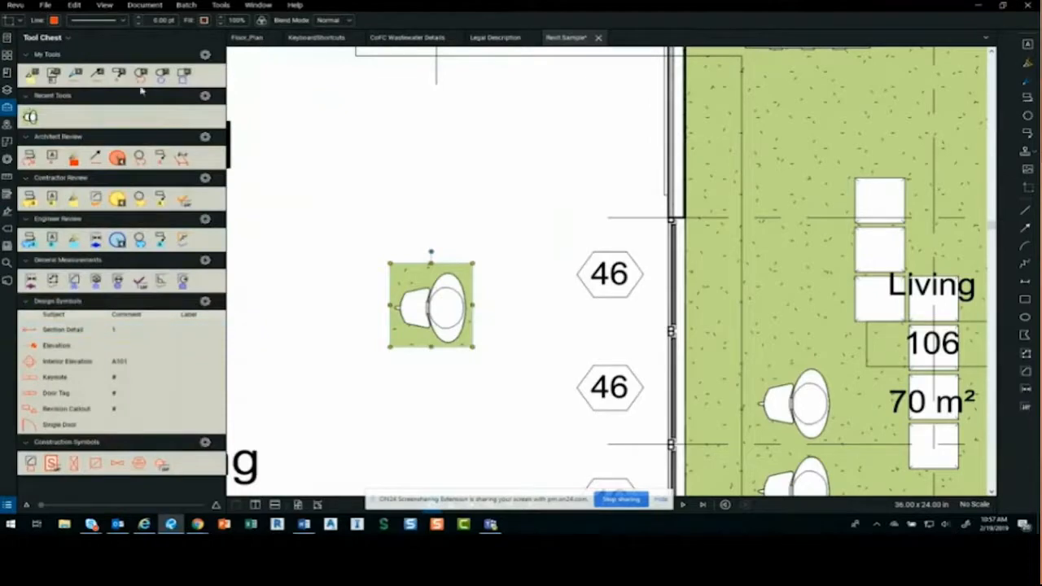
click(49, 37)
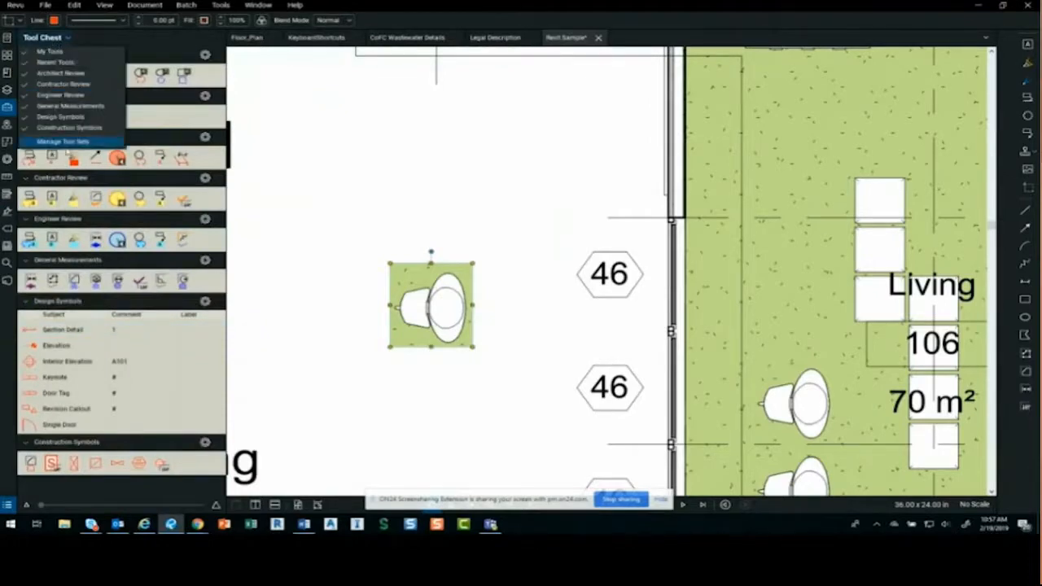
click(66, 142)
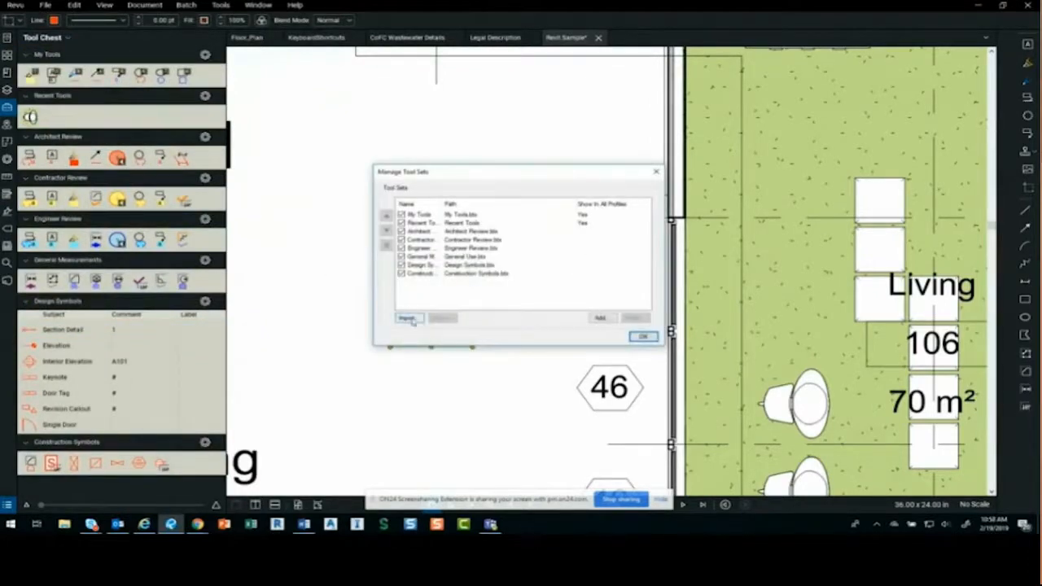
click(600, 318)
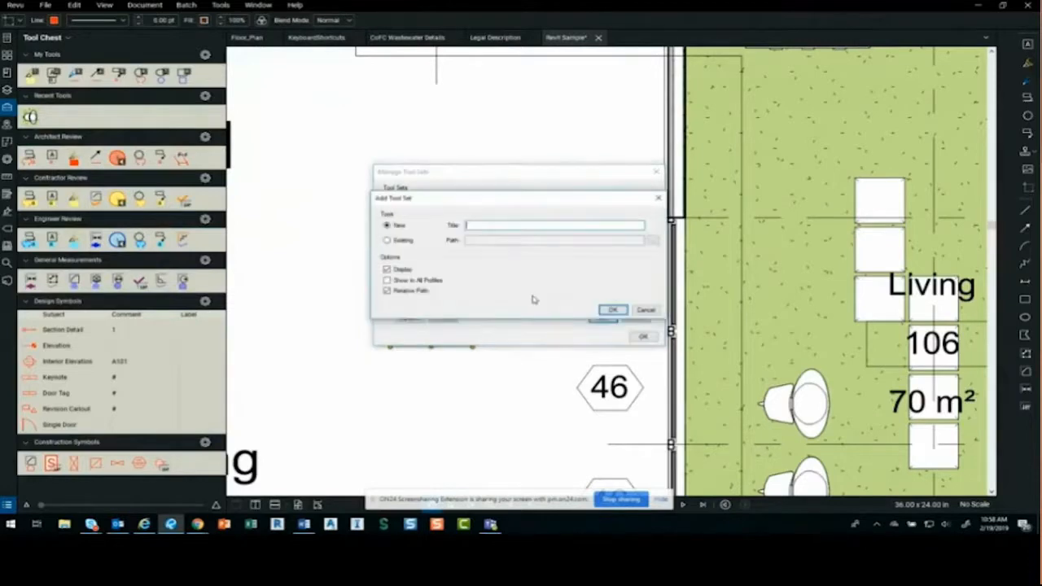
text(Scaled Symbols)
click(614, 311)
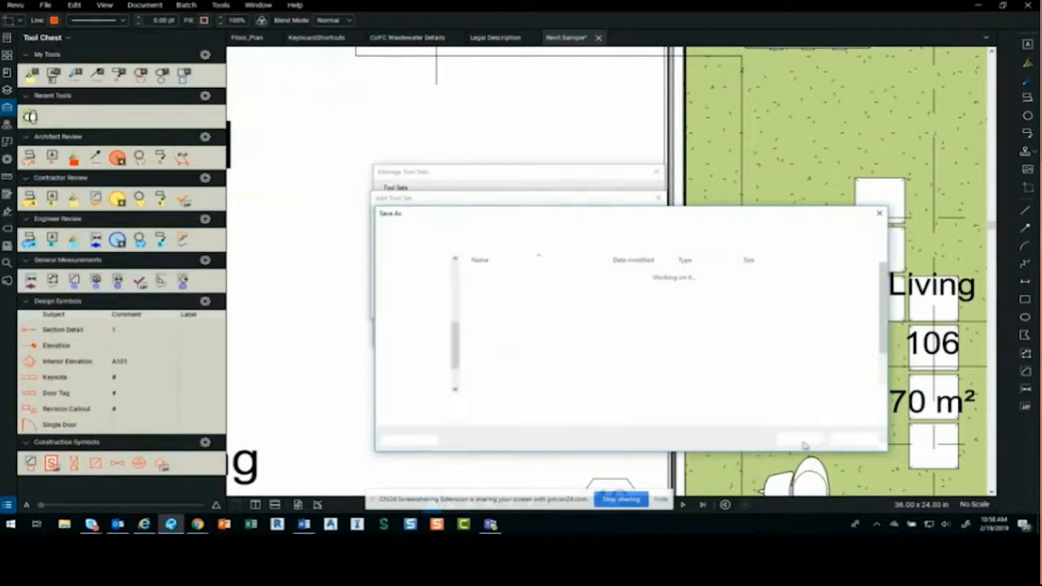
click(800, 440)
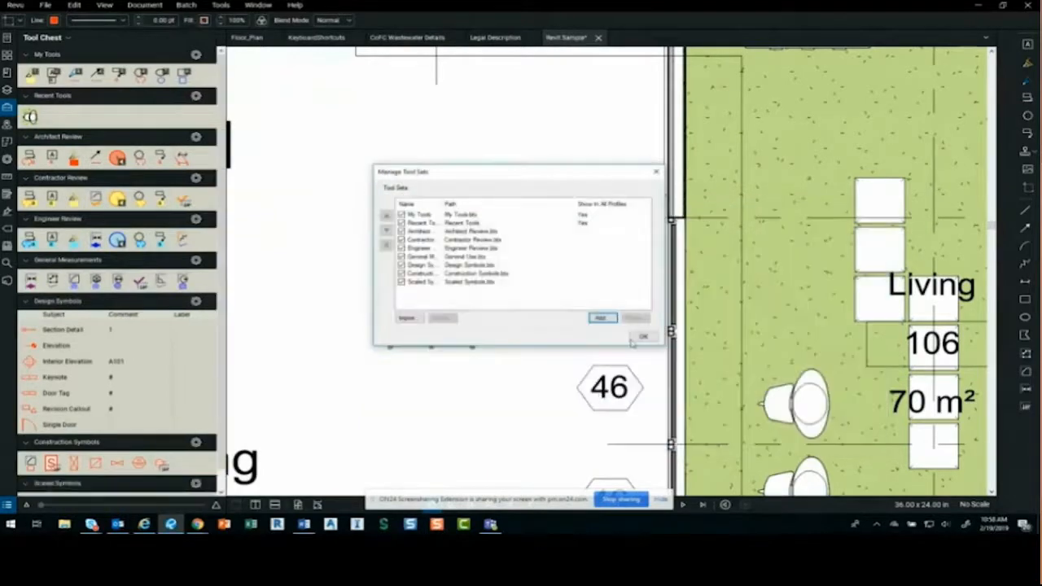
- Move the Scaled Symbols tool set up the tool set order to directly above Architect Review
click(432, 282)
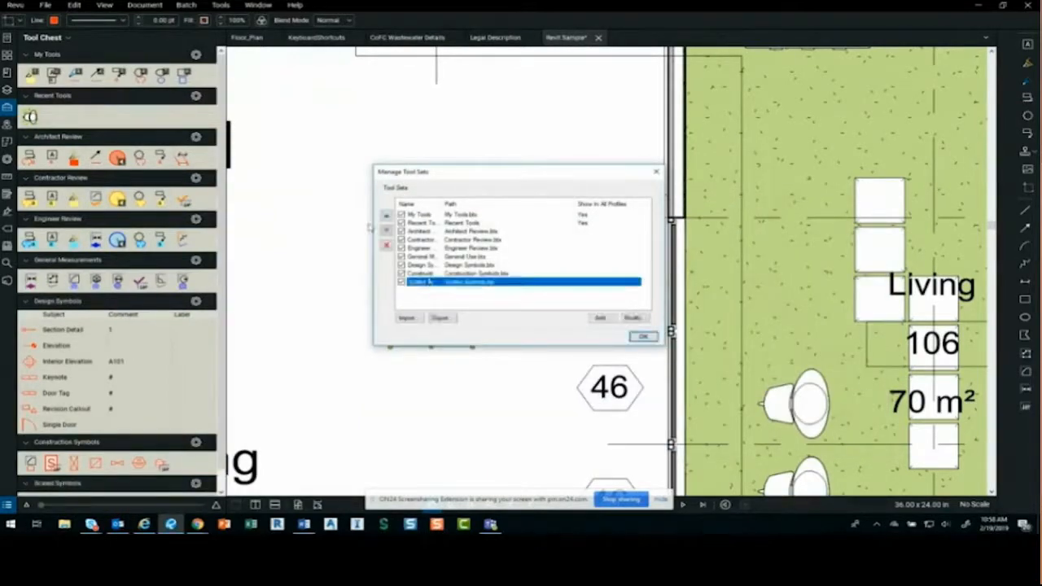
click(386, 216)
click(385, 217)
click(386, 216)
click(386, 216)
click(386, 217)
click(386, 217)
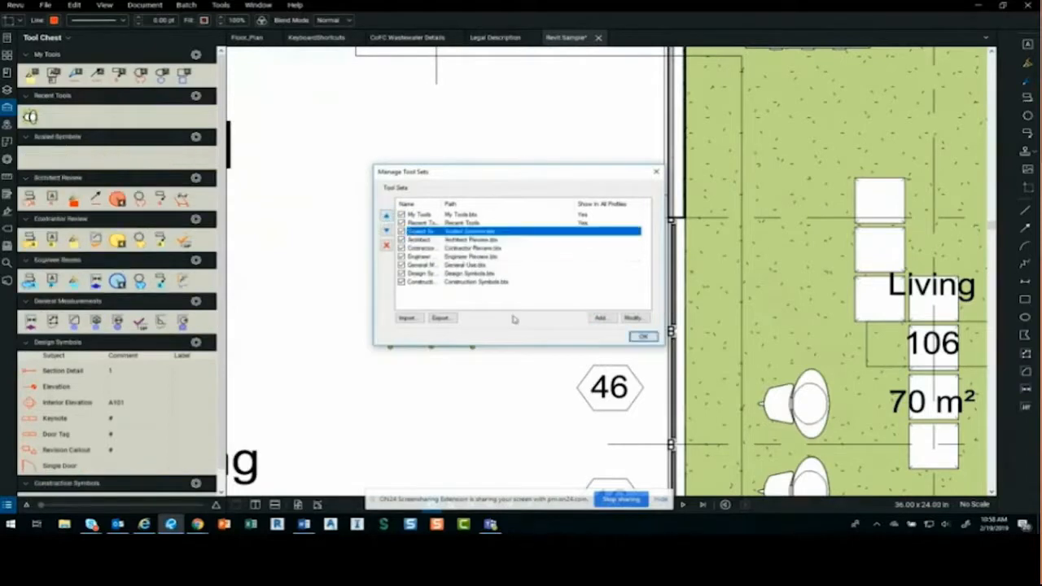
click(643, 337)
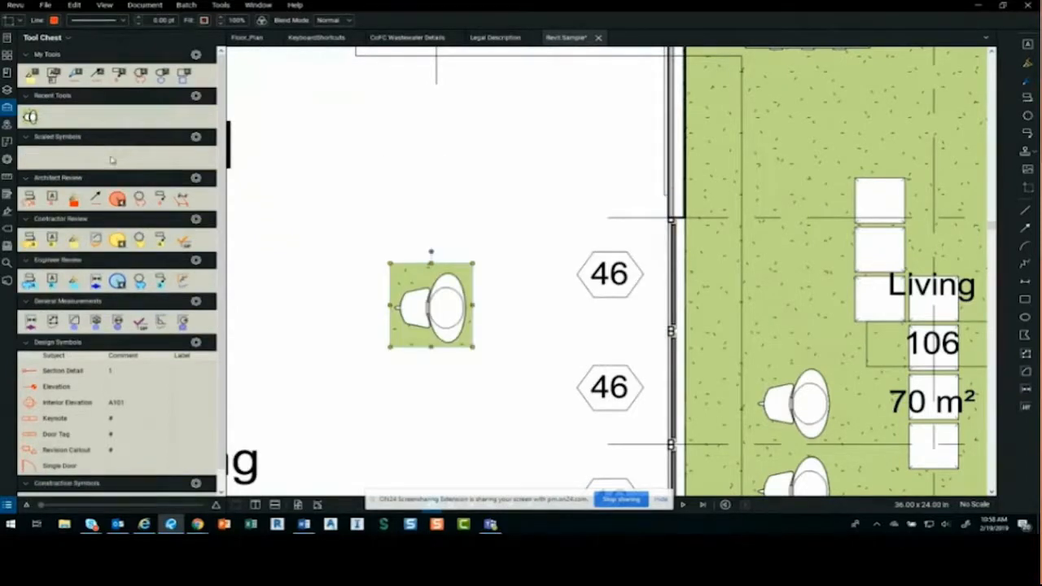
- Add the pasted chair snapshot to the Scaled Symbols tool set
right_click(439, 274)
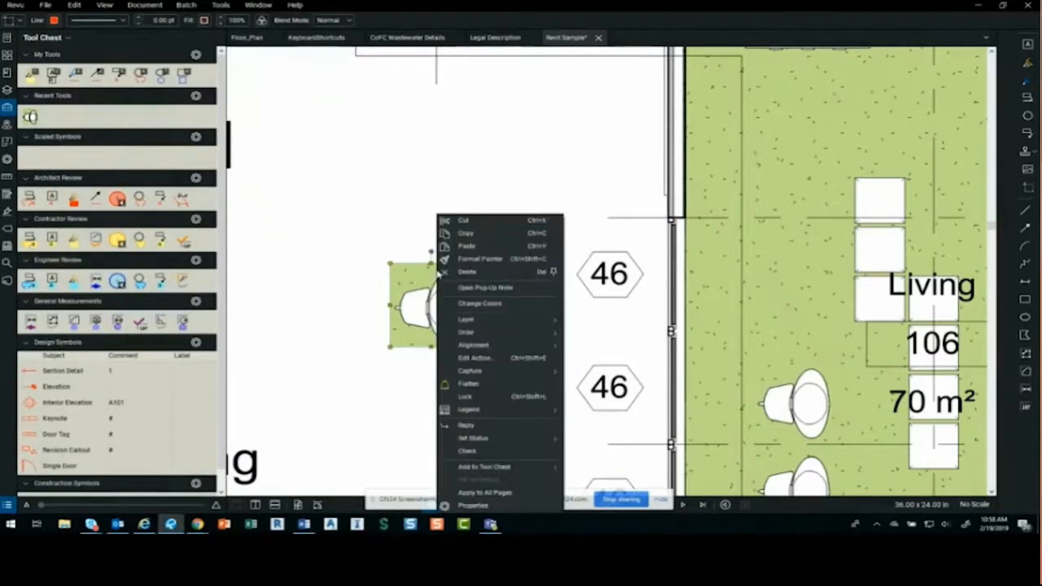
mouse_move(543, 467)
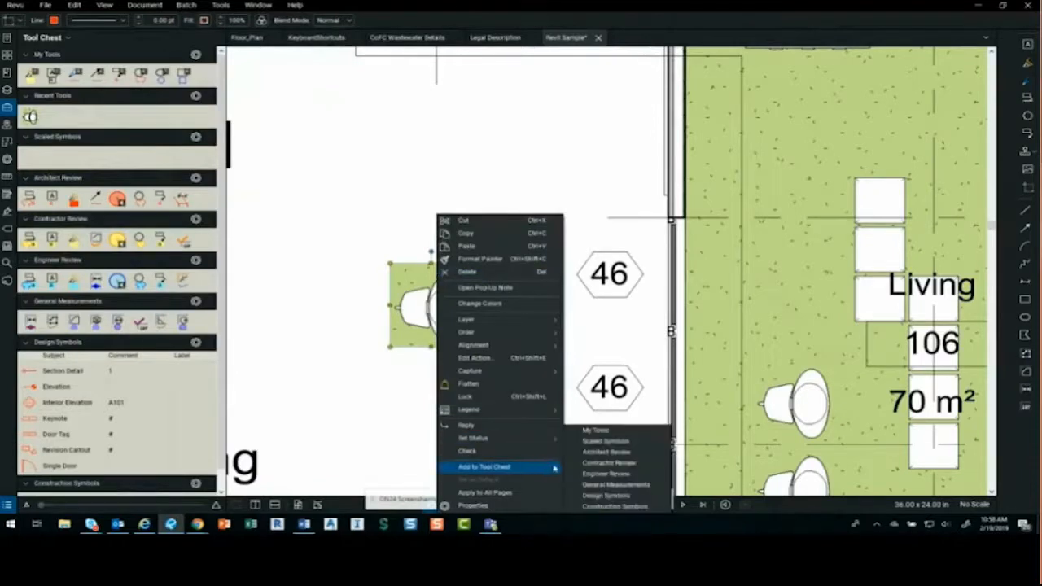
click(617, 444)
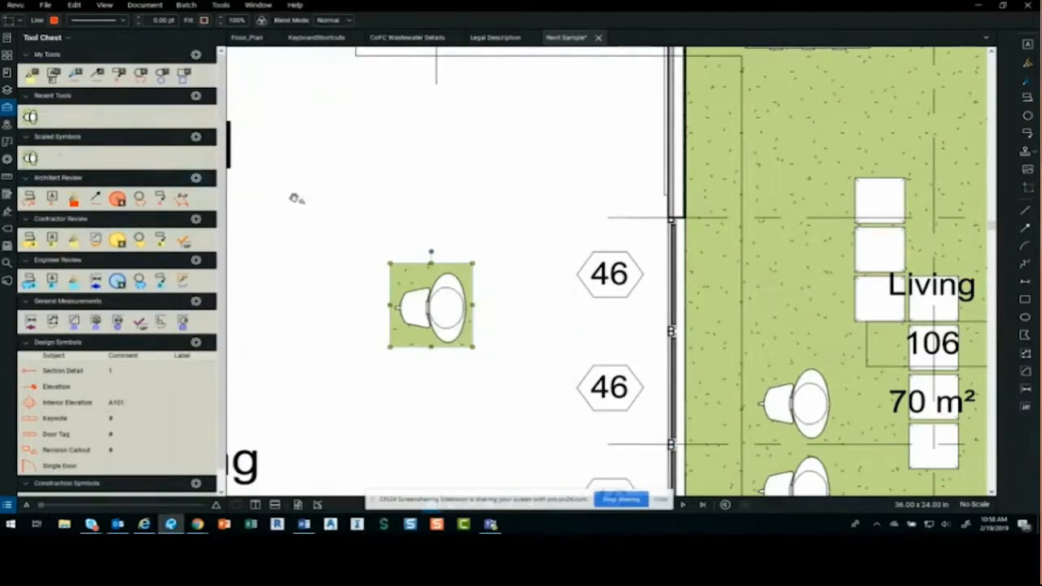
- Set the Scaled Symbols tool set's baseline scale by calibrating between grid lines 1 and 2 as 9'-10"
click(321, 280)
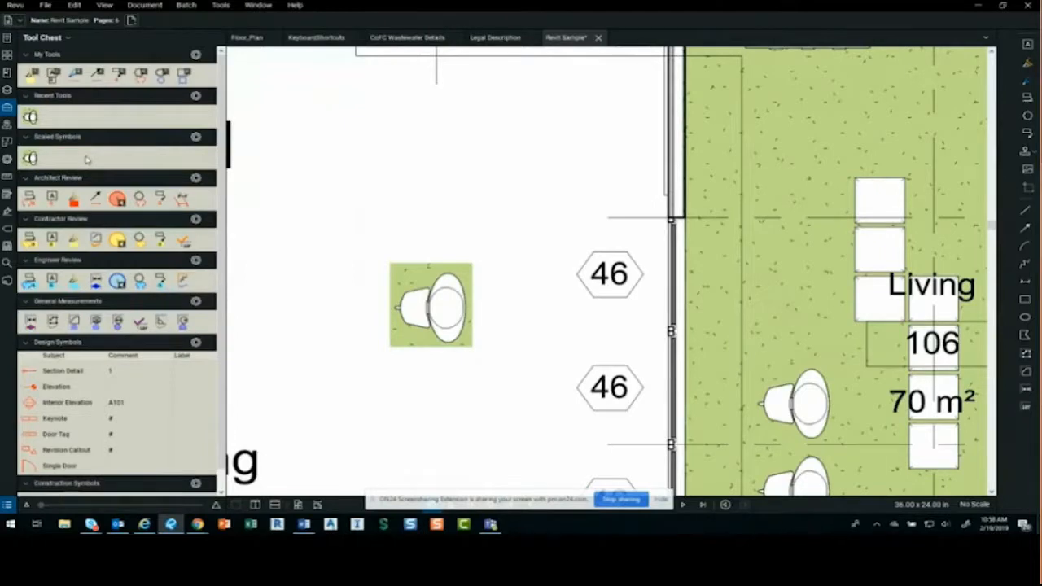
scroll(443, 358, down, 8)
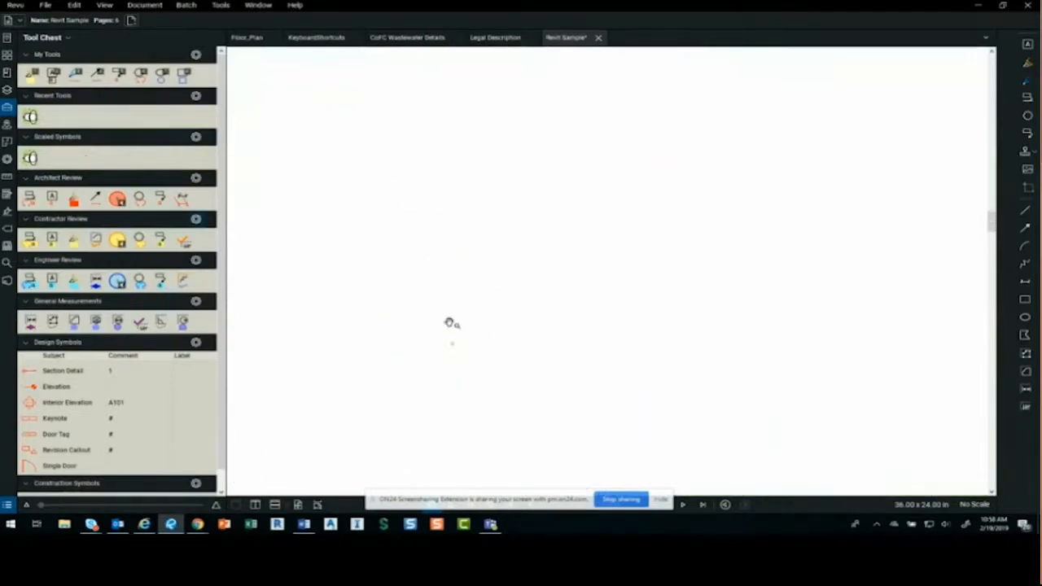
scroll(452, 325, down, 3)
scroll(525, 237, up, 3)
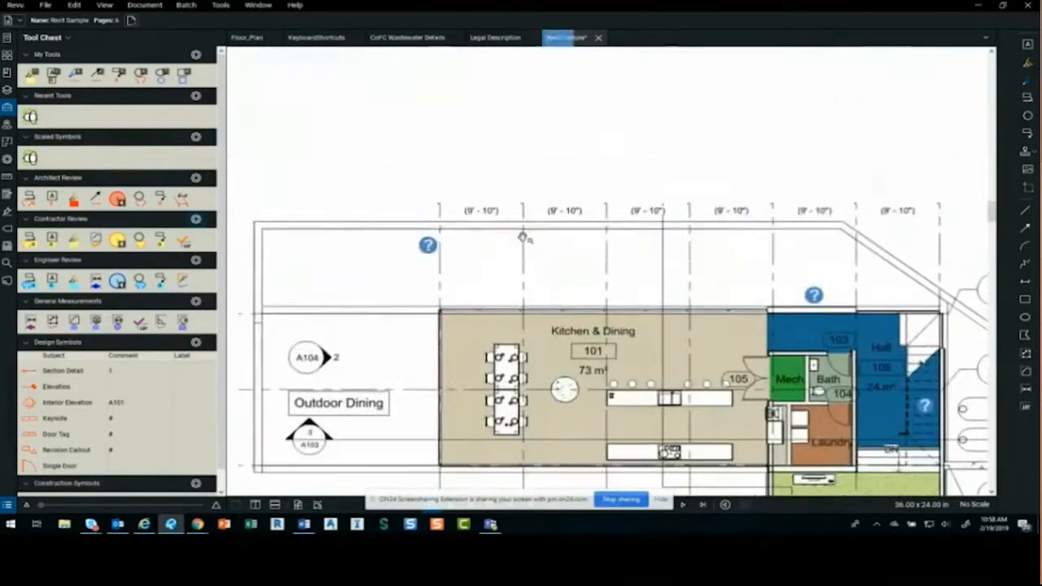
scroll(523, 237, up, 3)
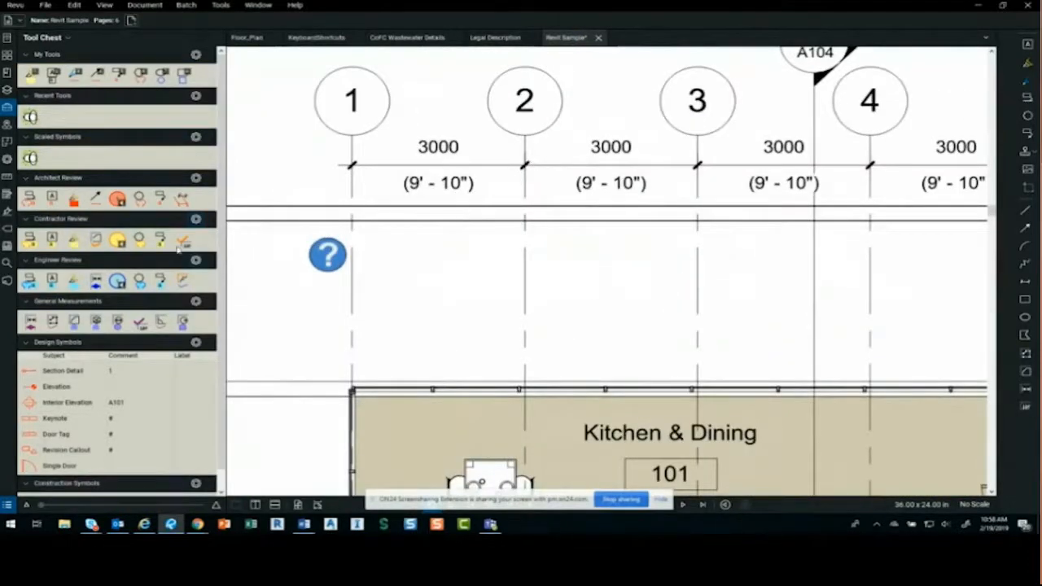
click(195, 137)
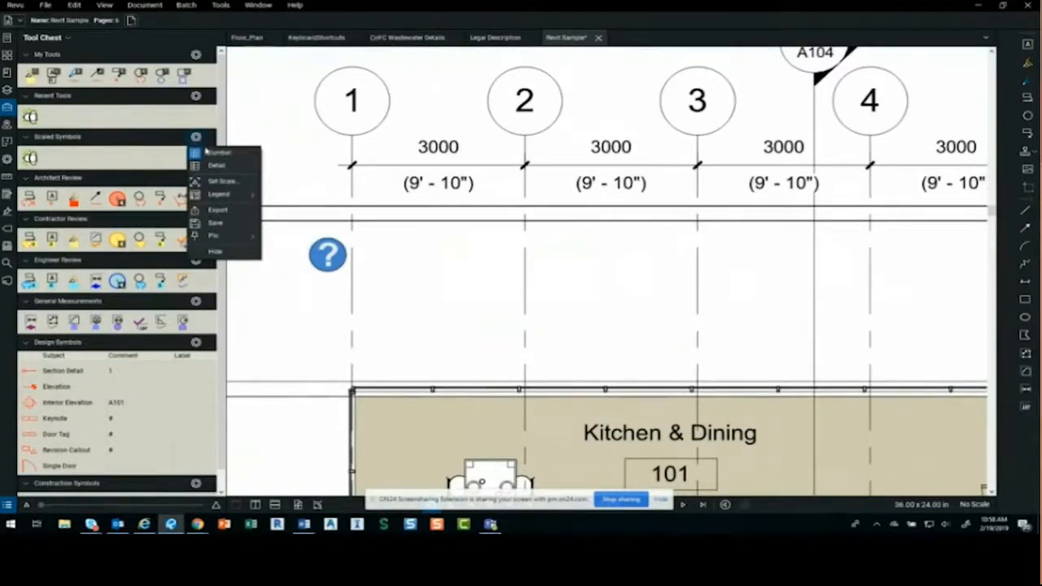
click(222, 181)
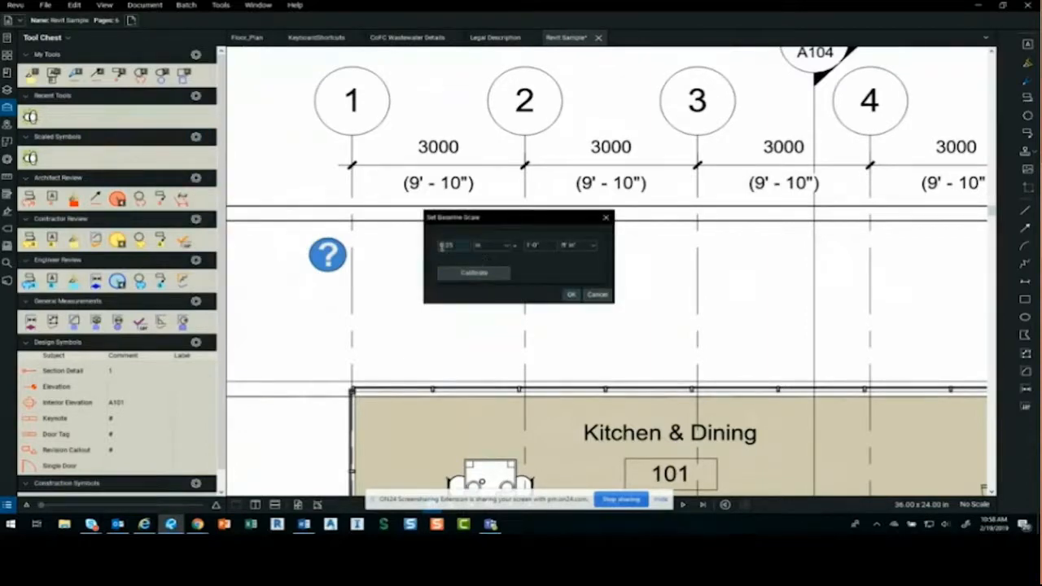
click(476, 275)
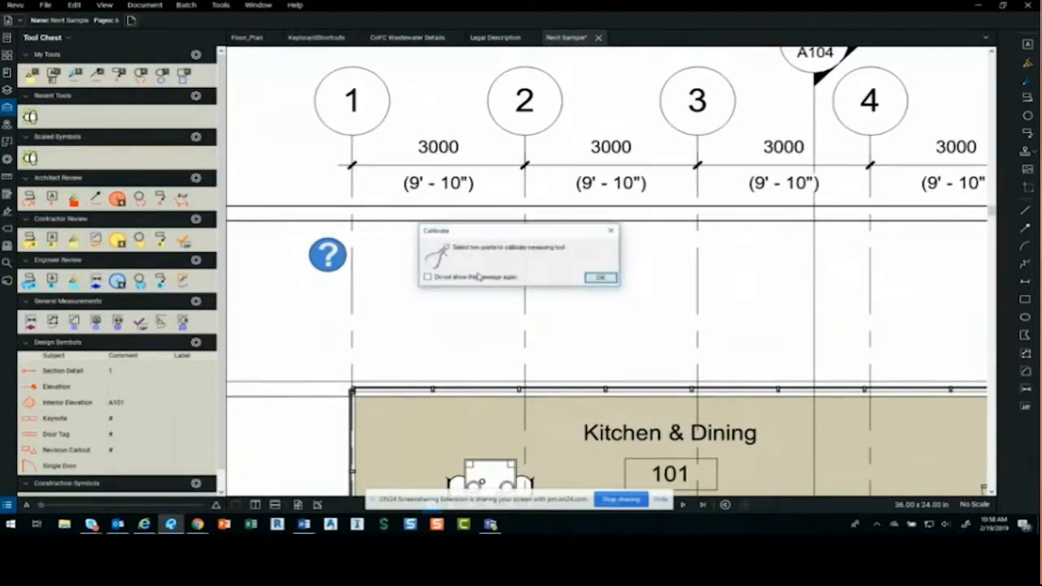
click(601, 280)
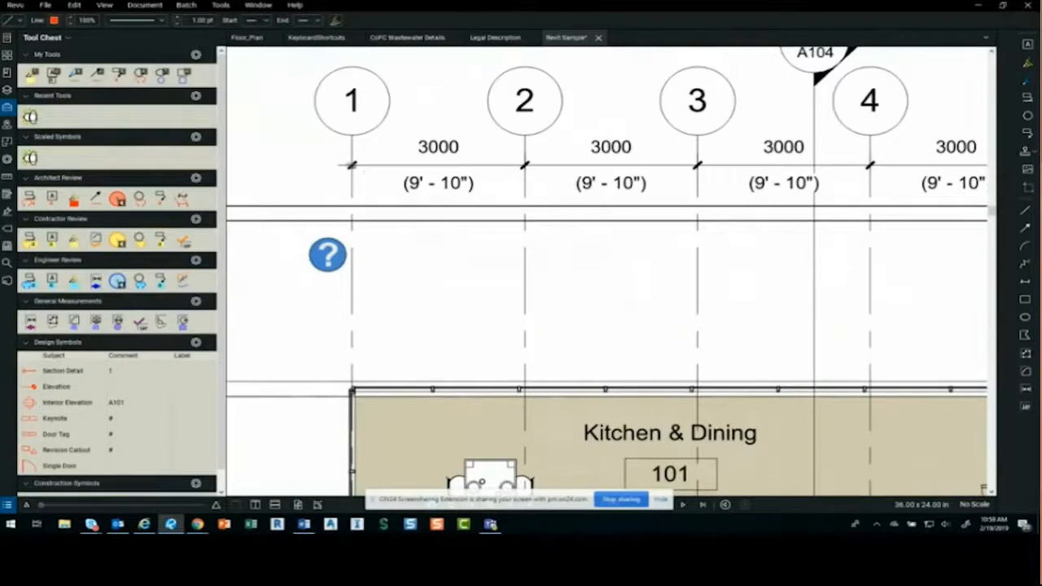
click(351, 165)
click(524, 165)
text(9'10)
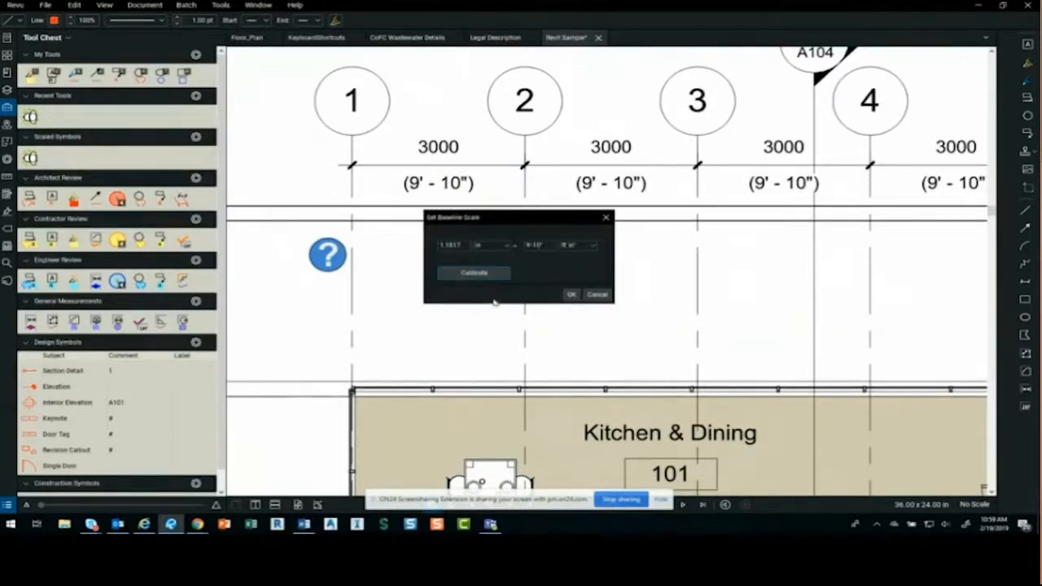
click(573, 295)
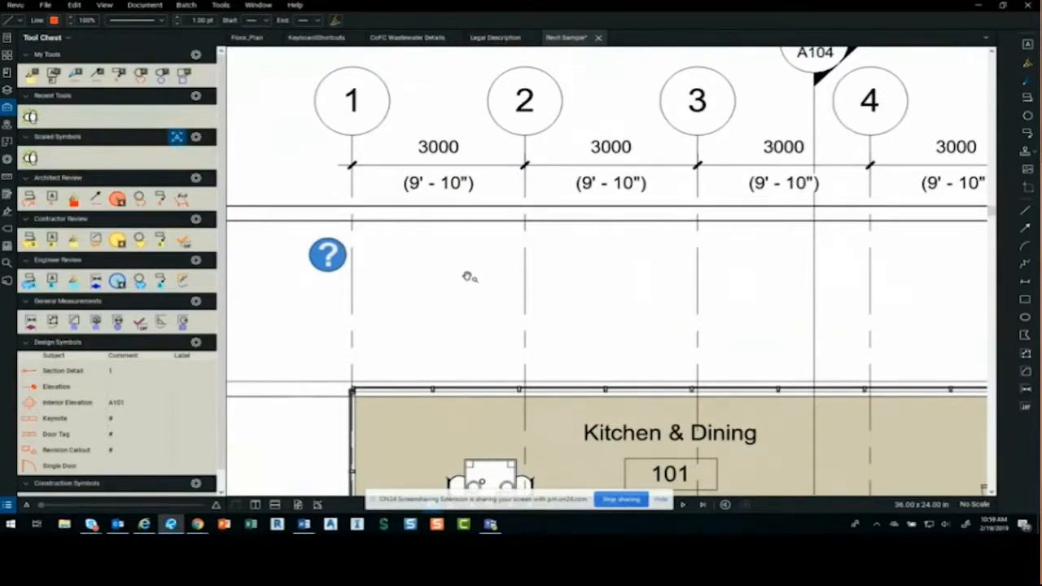
- Try to place the Scaled Symbols chair on the floor plan sheet and undo the placement
scroll(459, 278, down, 5)
drag(456, 280, 478, 213)
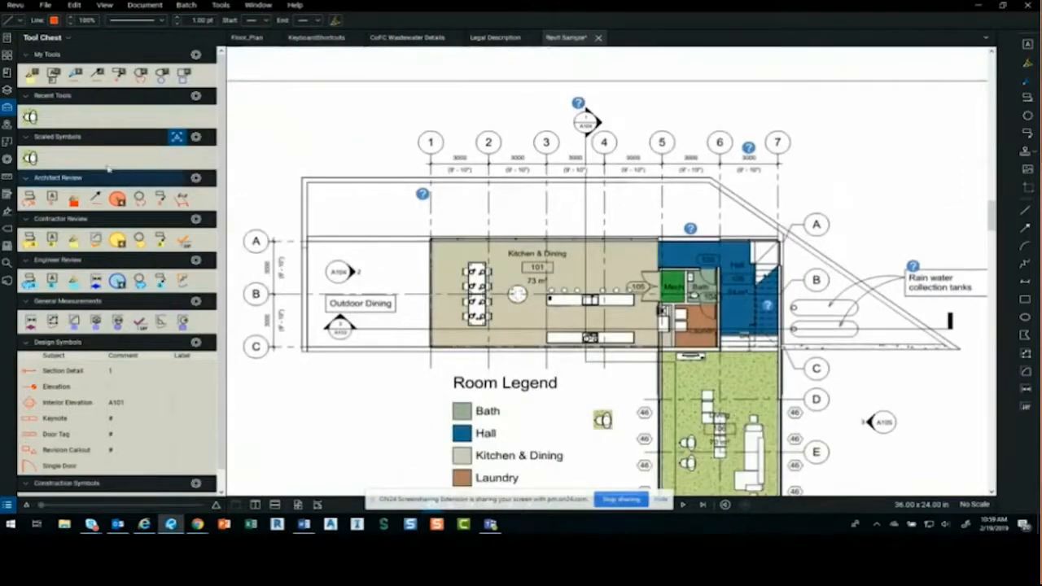
click(29, 157)
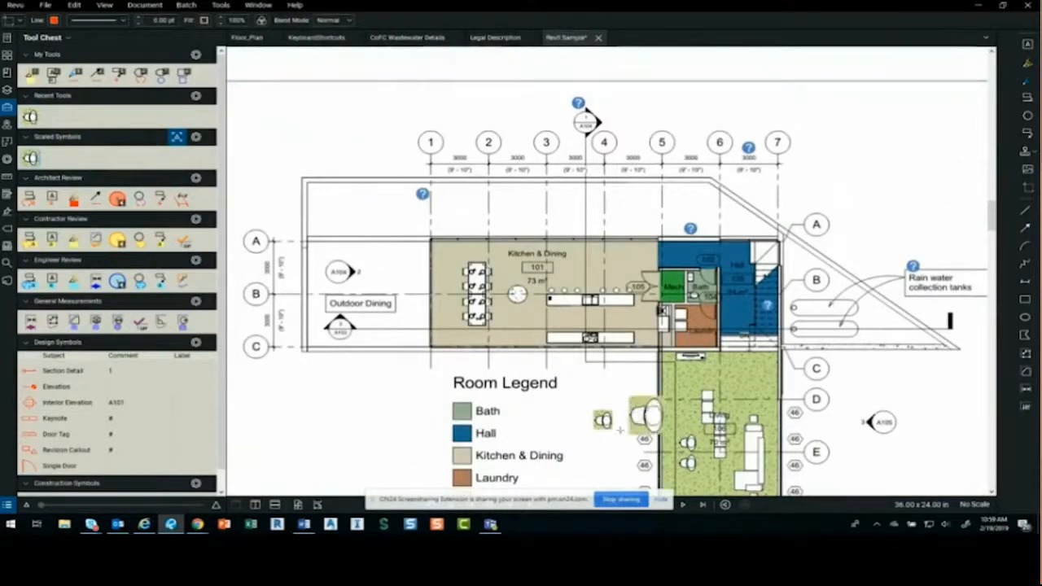
drag(565, 352, 536, 306)
click(535, 428)
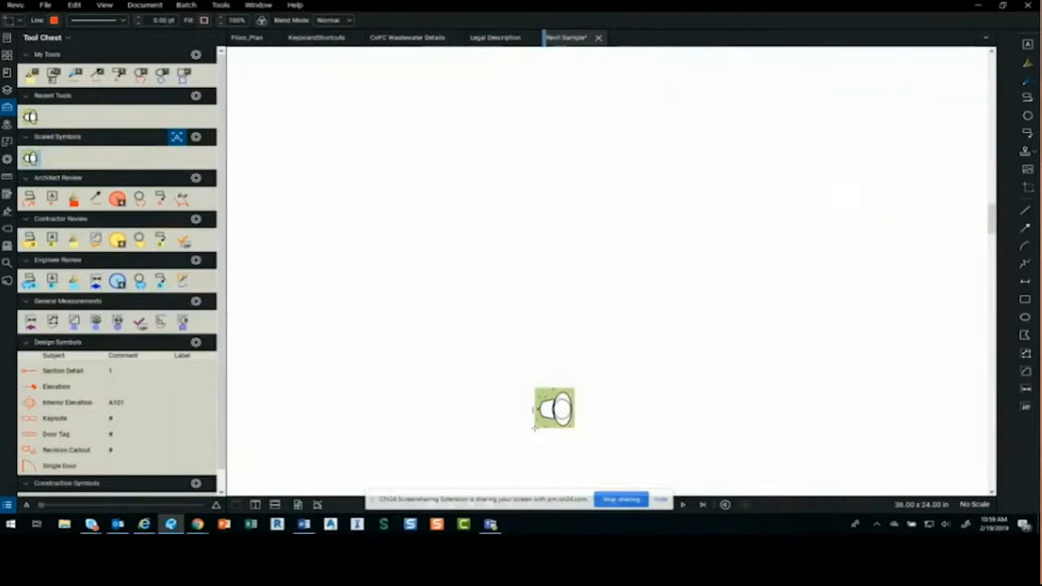
key(ctrl+z)
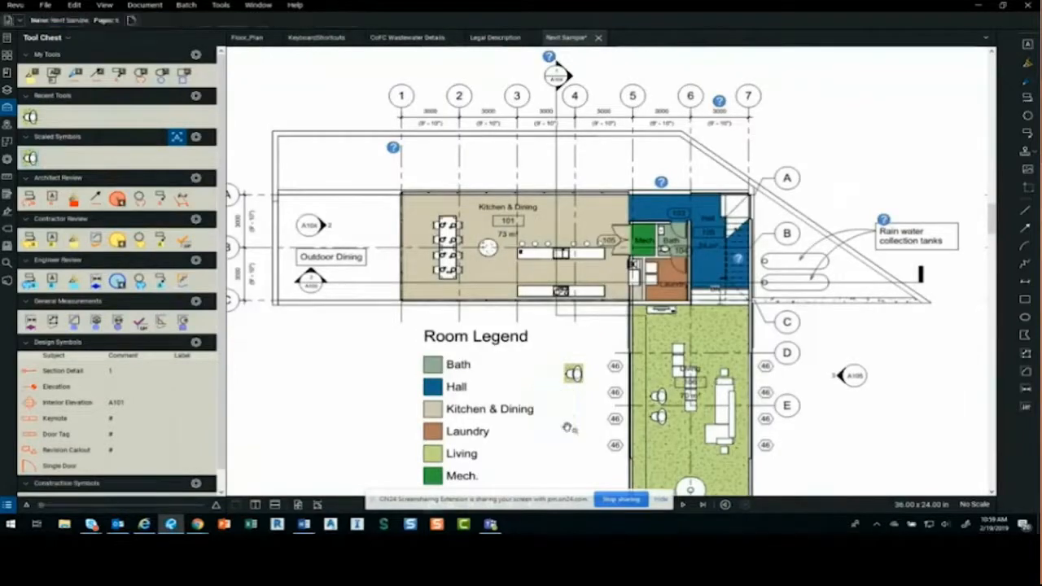
- Delete the chair from the Scaled Symbols tool set and add the pasted chair snapshot back to it
click(574, 371)
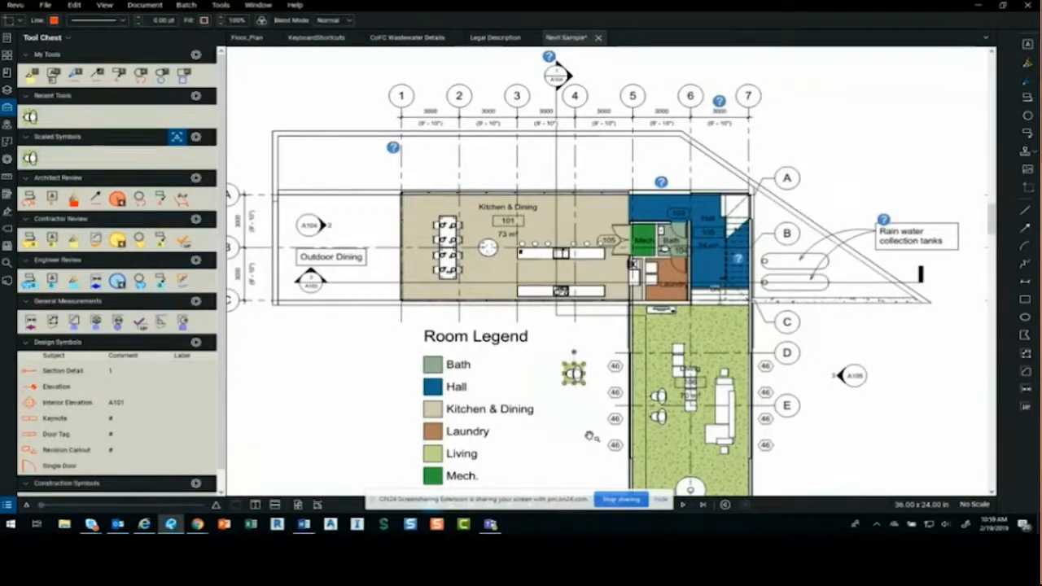
right_click(30, 158)
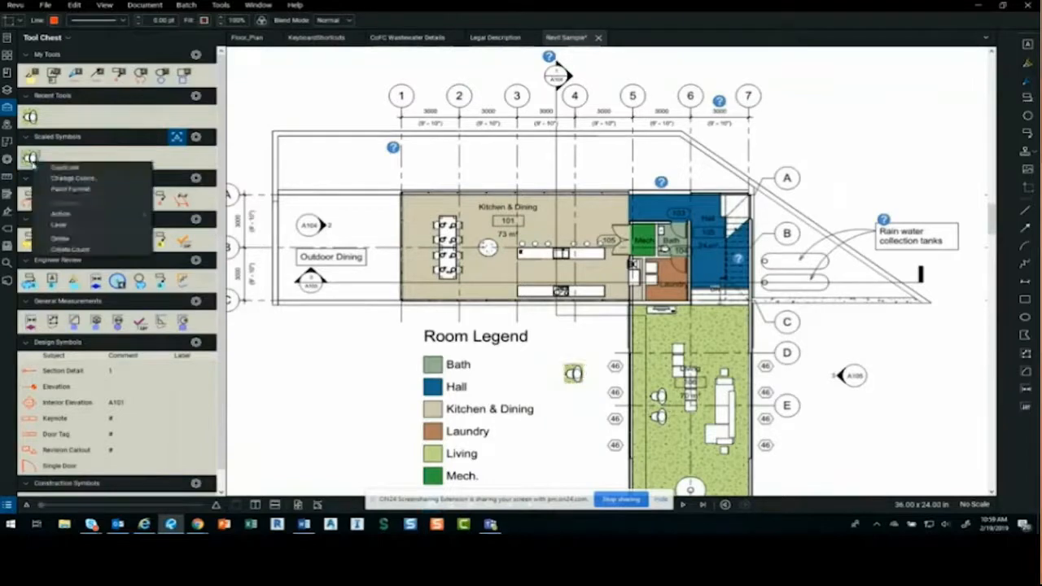
click(63, 237)
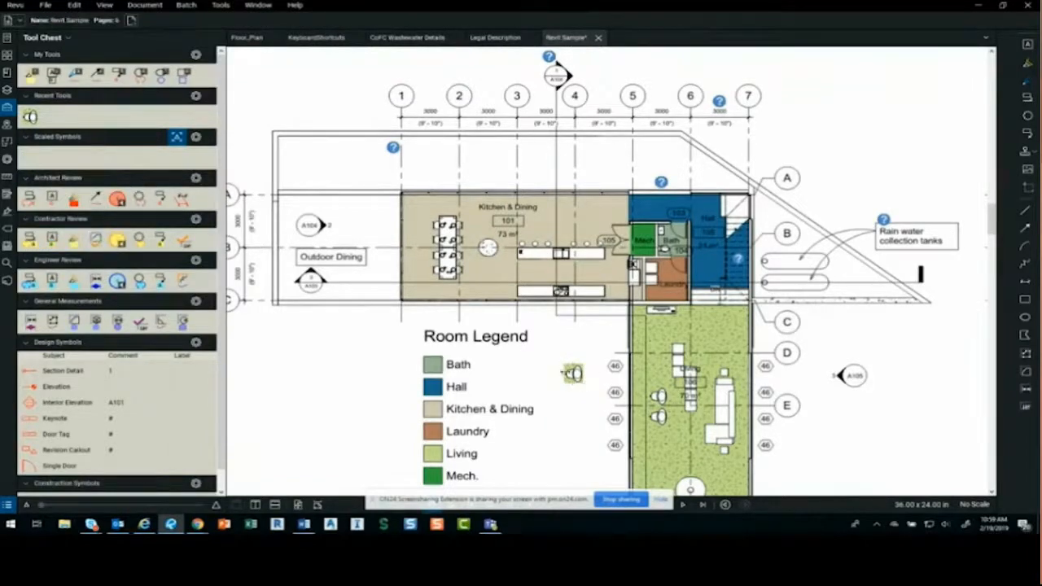
right_click(572, 373)
mouse_move(661, 470)
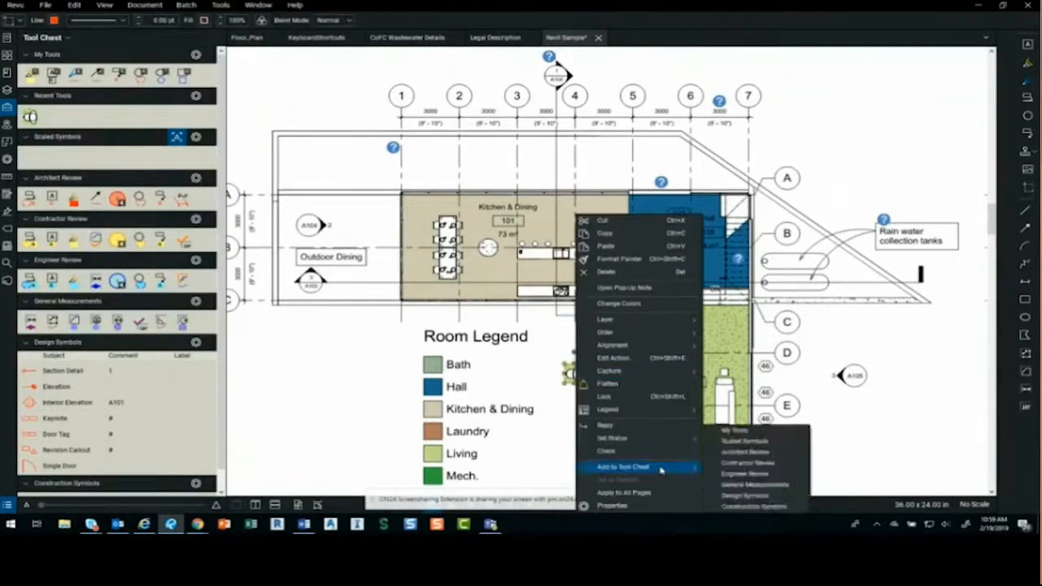
click(757, 446)
- Place the Scaled Symbols chair above Outdoor Dining, compare it with the pasted chair beside the Room Legend, and remove the larger copy
click(30, 157)
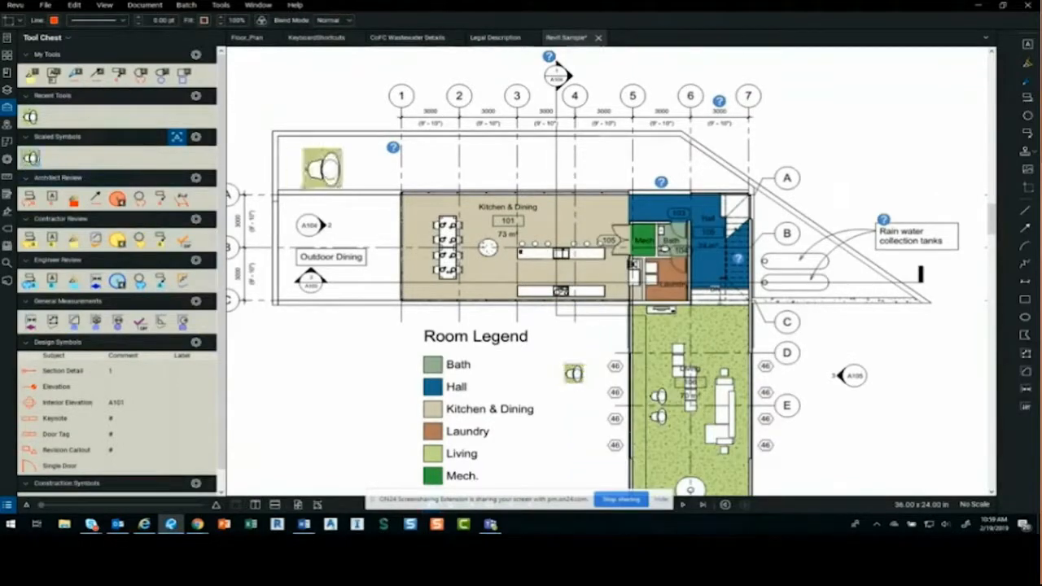
click(322, 169)
key(Escape)
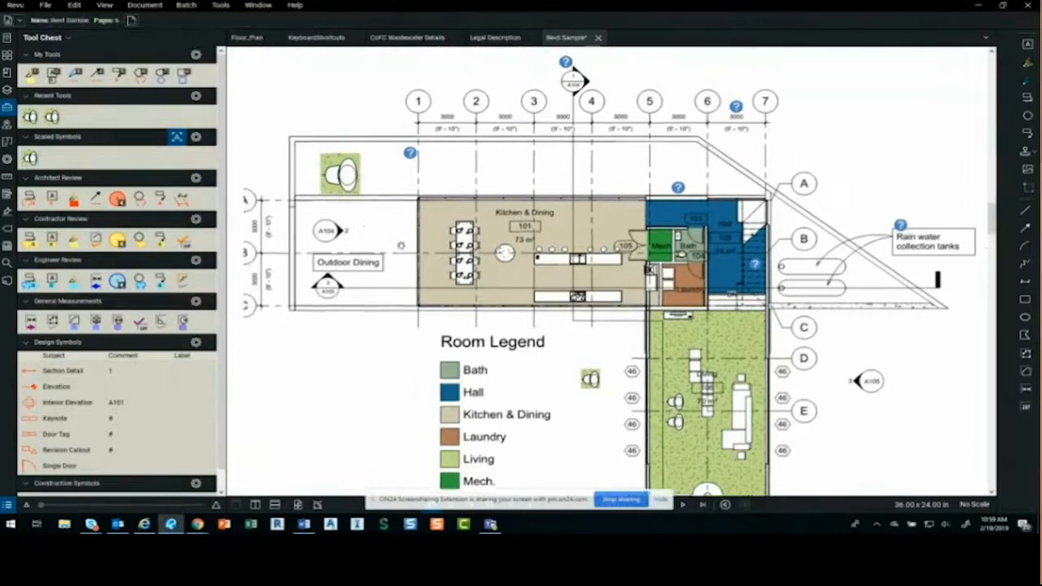
drag(402, 245, 408, 251)
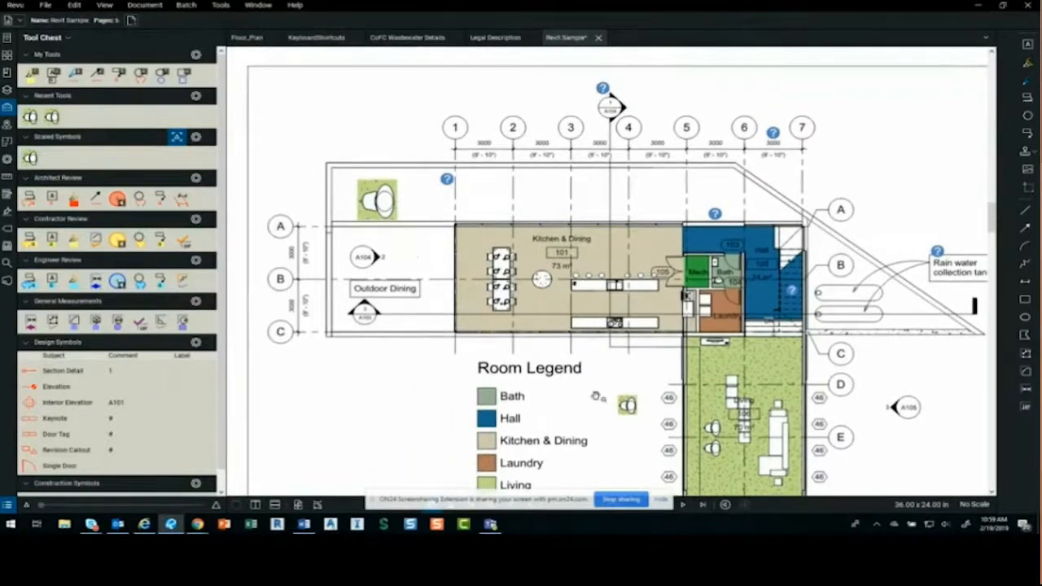
click(630, 407)
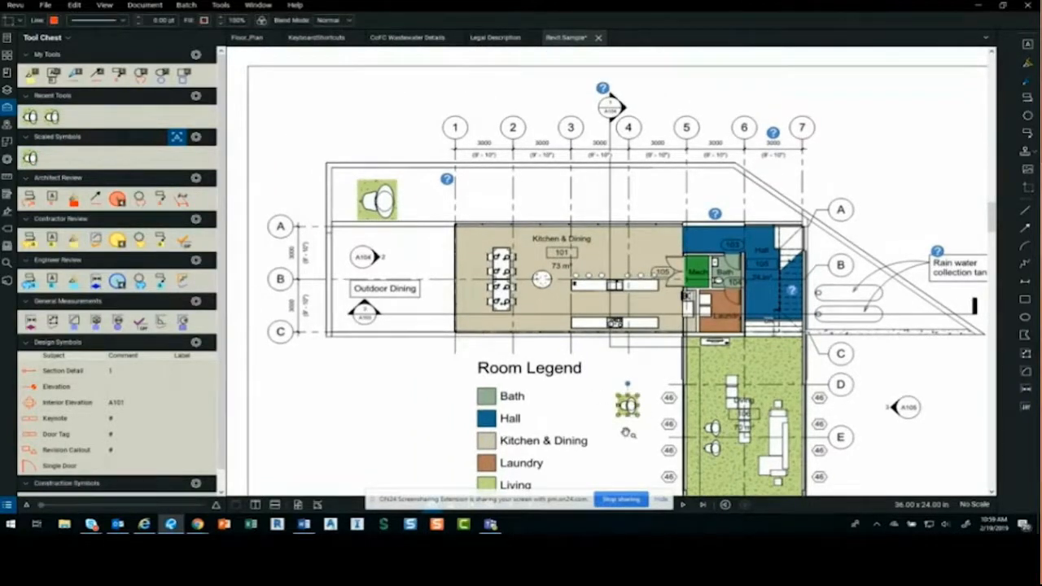
click(388, 217)
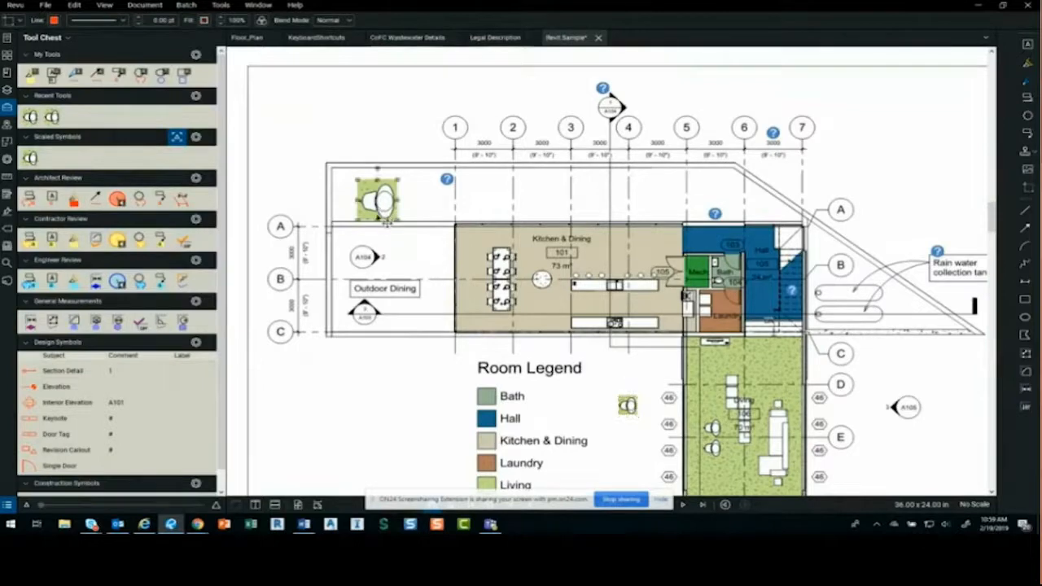
drag(387, 218, 636, 417)
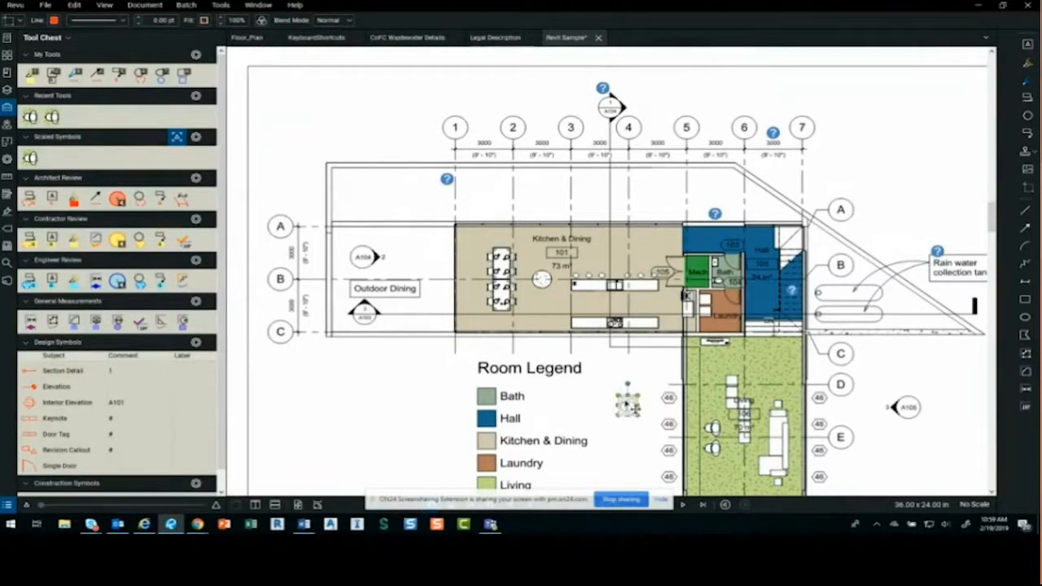
click(629, 377)
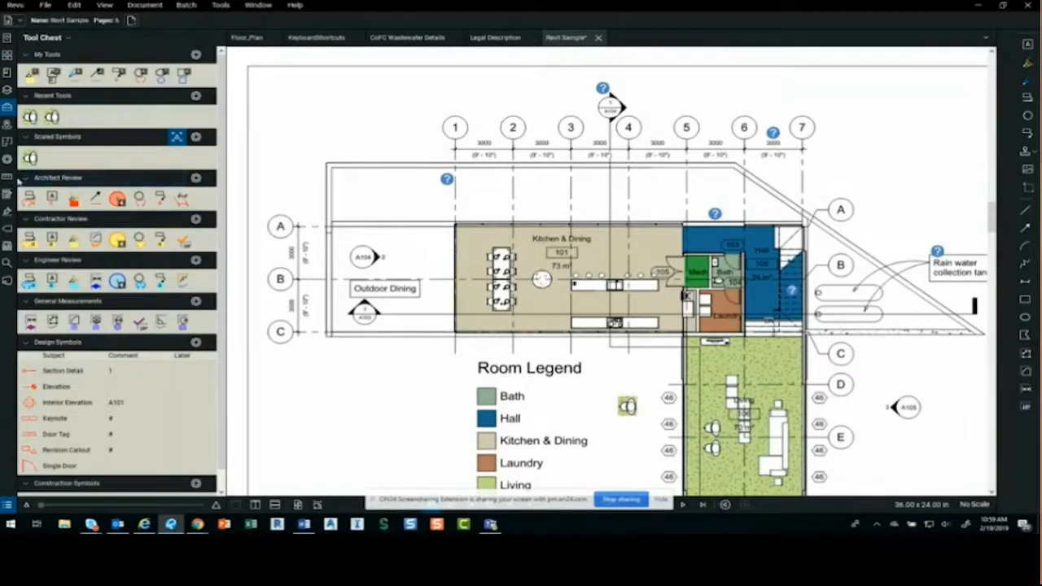
- Calibrate the page's measurement scale between grid lines 1 and 2 as 9 ft
key(alt+u)
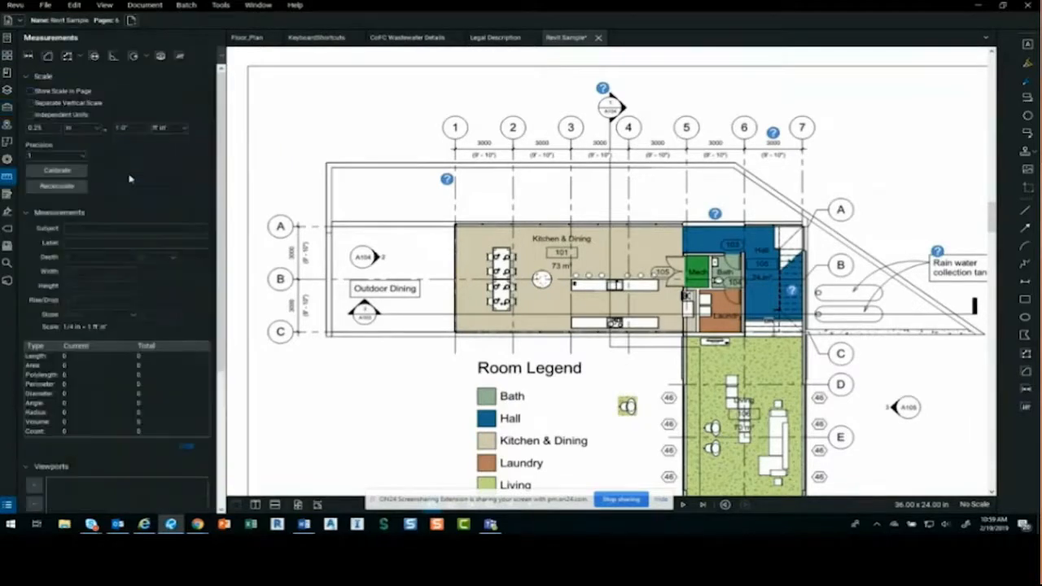
click(59, 170)
click(598, 291)
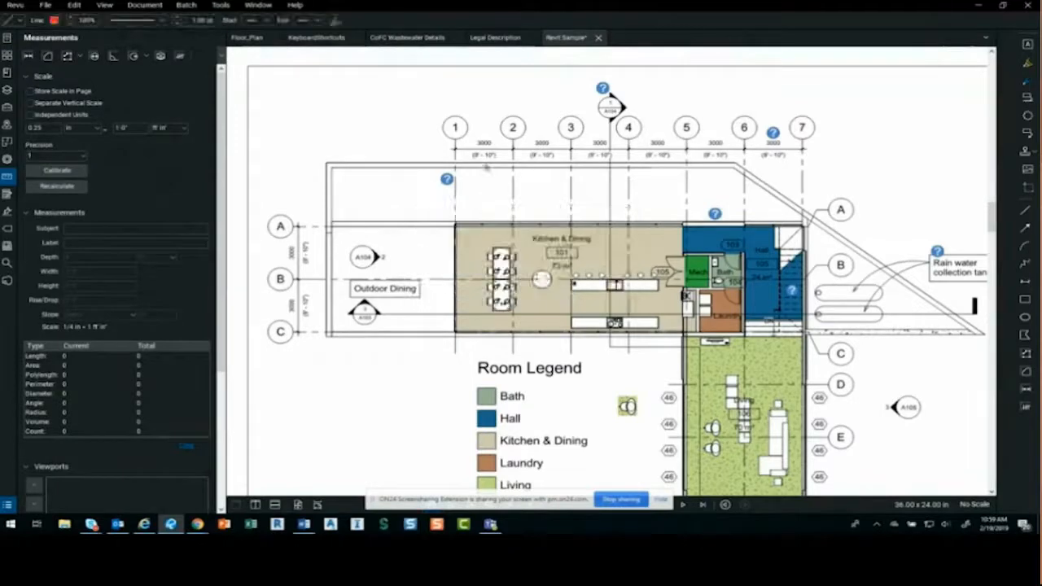
click(456, 150)
click(513, 150)
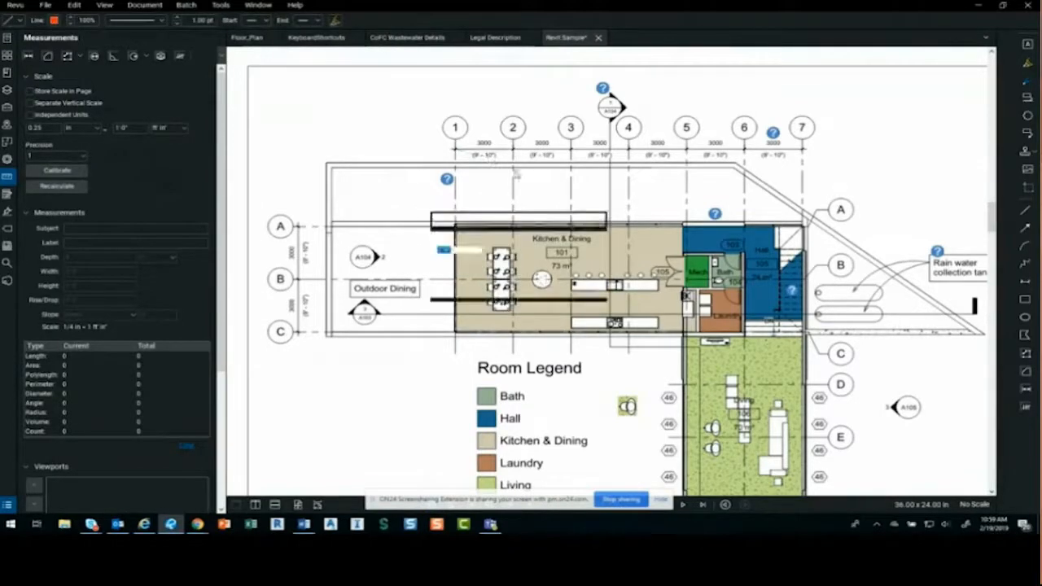
text(9)
key(Return)
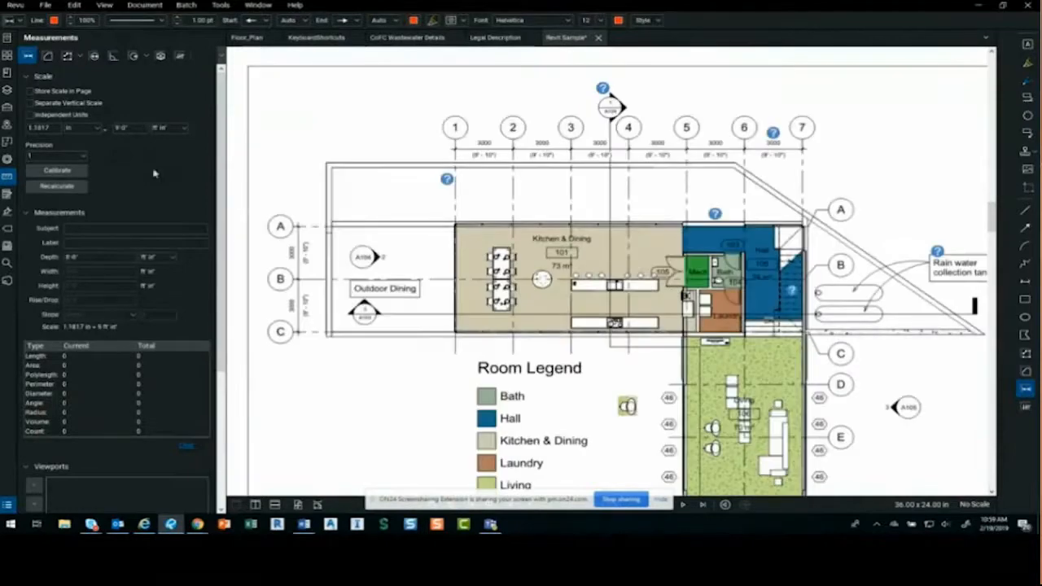
- Set the real-world distance in the page scale to 9'-10" and leave the length measurement tool
double_click(135, 129)
double_click(135, 129)
text(10)
click(356, 185)
key(Escape)
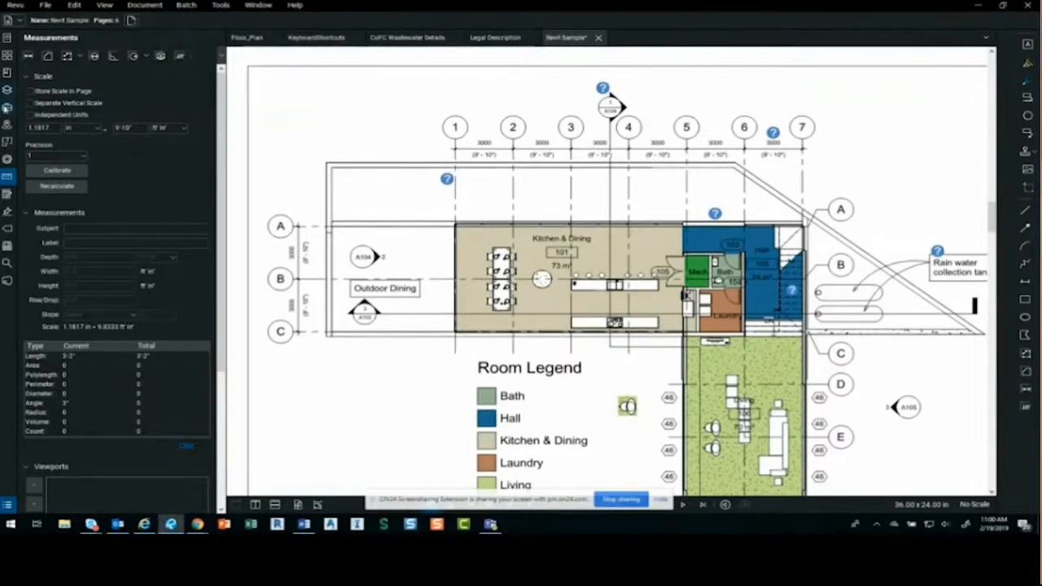
- Replace the chair symbol in the Scaled Symbols tool set by deleting it and re-adding the pasted chair snapshot from the calibrated page
click(7, 107)
right_click(29, 156)
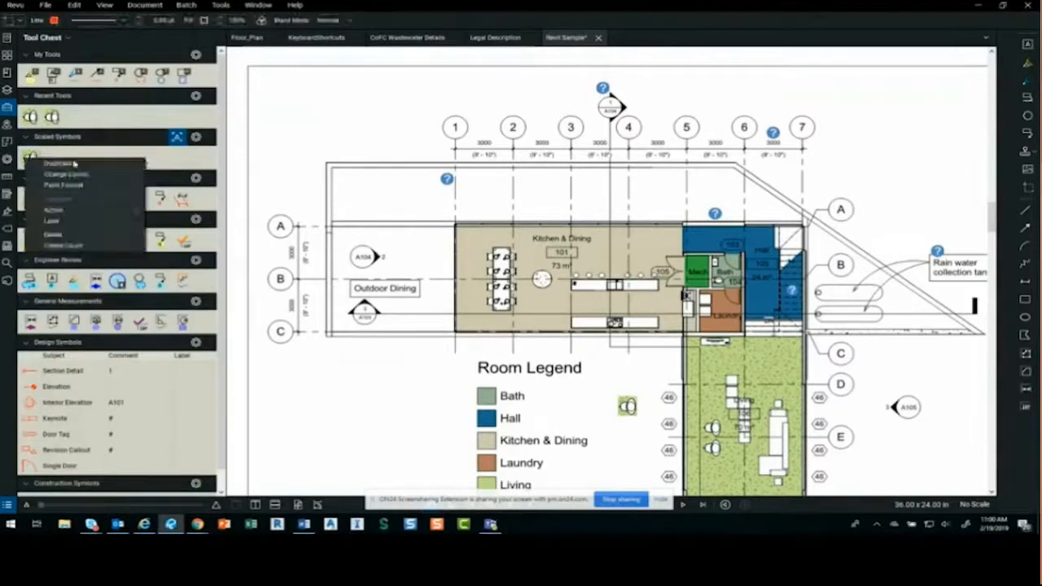
click(89, 236)
right_click(634, 411)
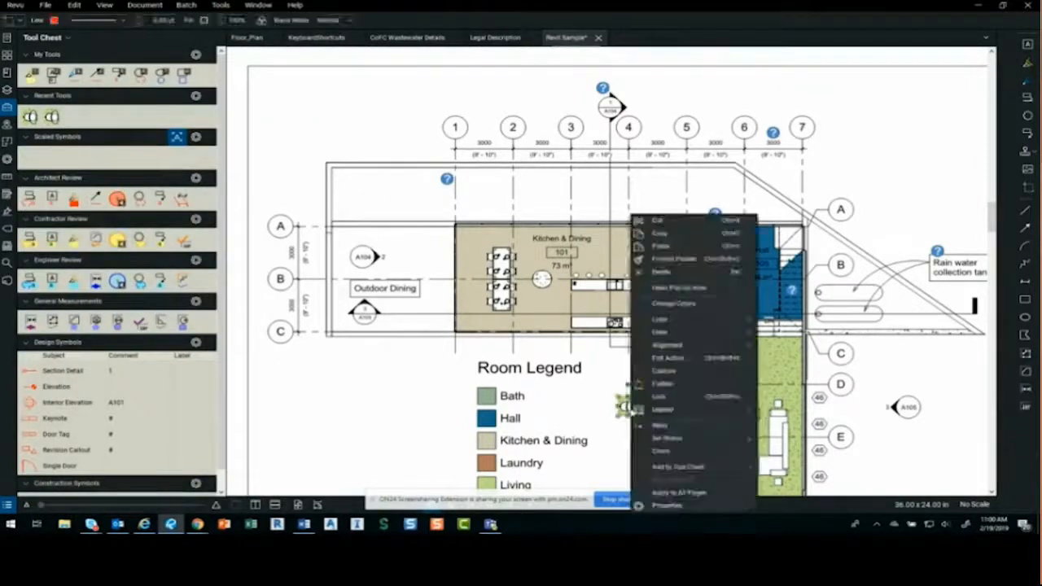
mouse_move(696, 471)
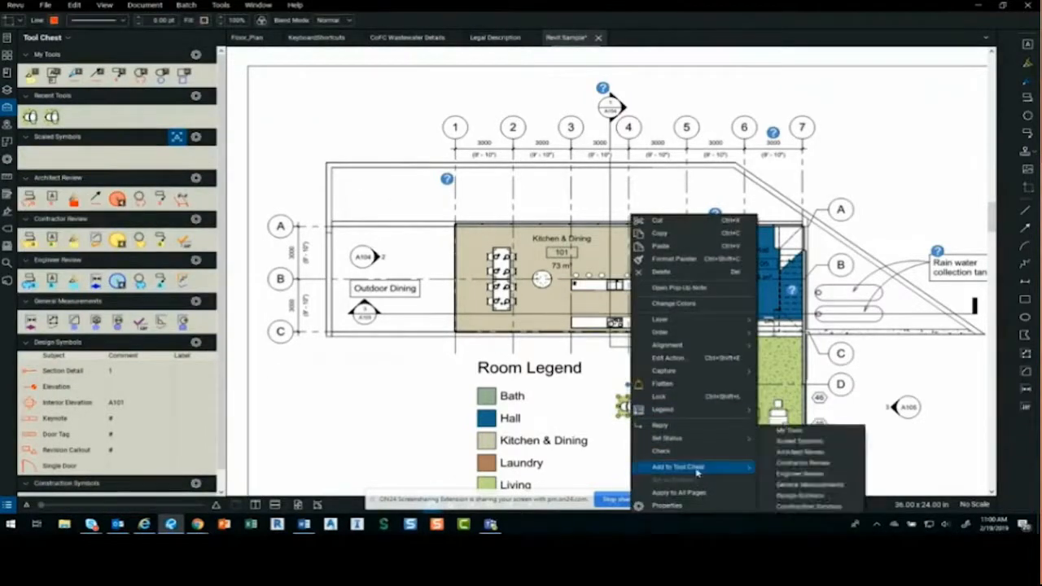
click(828, 446)
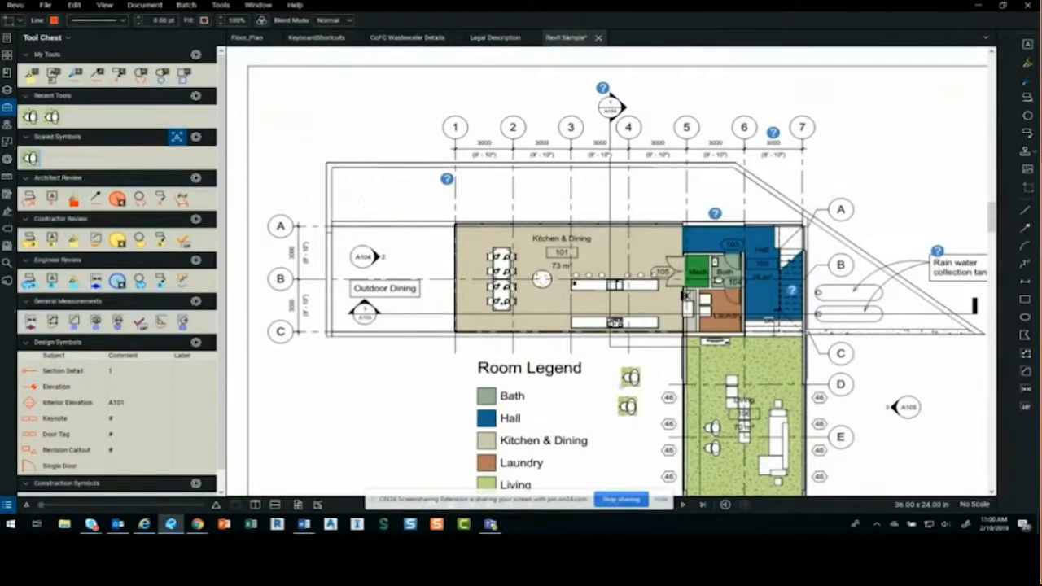
- Place the Scaled Symbols chair directly above the pasted chair beside the Room Legend, and delete that copy
click(630, 374)
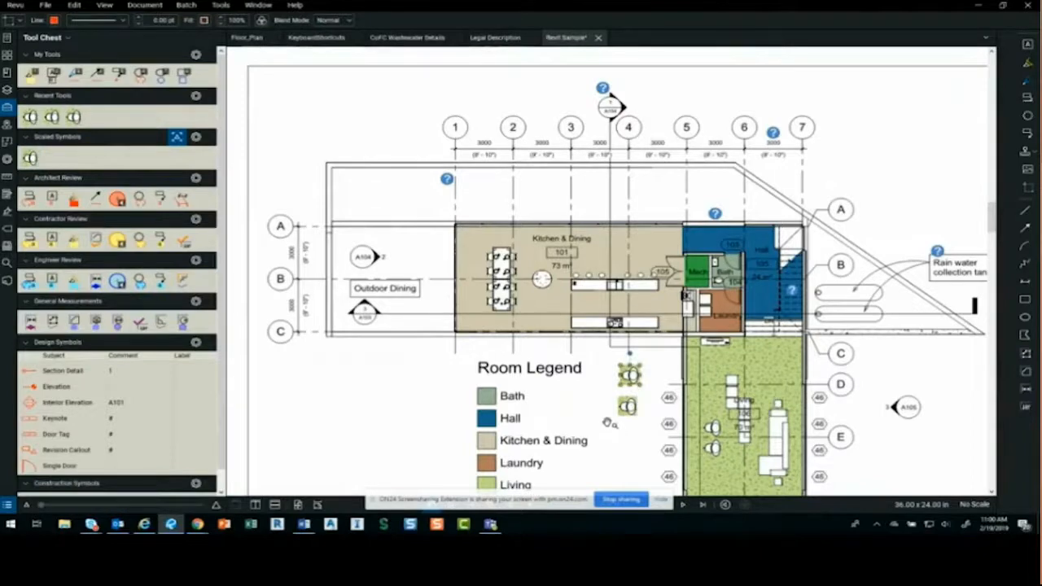
key(Delete)
click(615, 422)
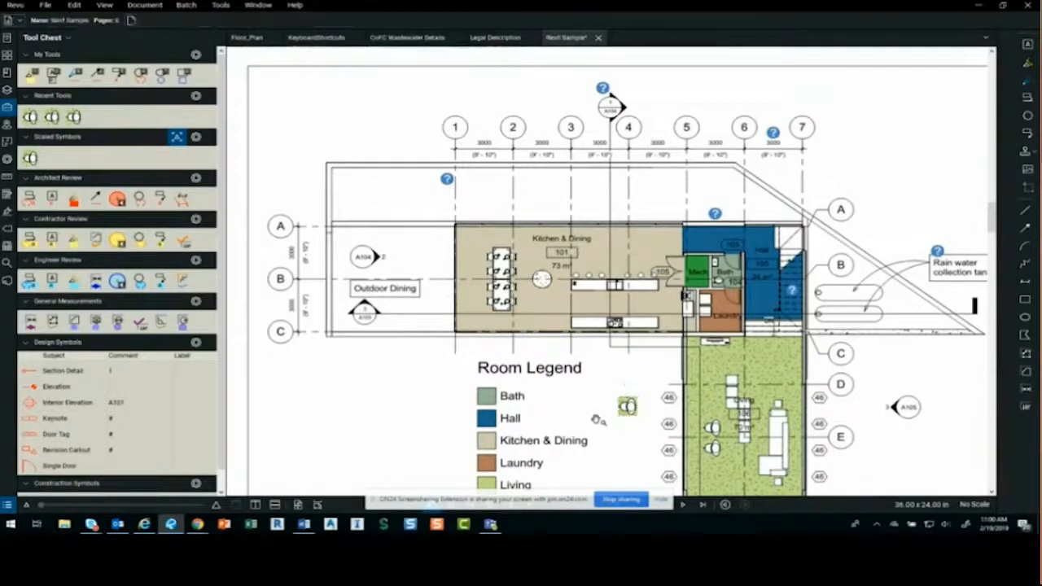
- Open the measurement scale settings with the bedroom floor plan beside the title block in view
drag(595, 407, 544, 414)
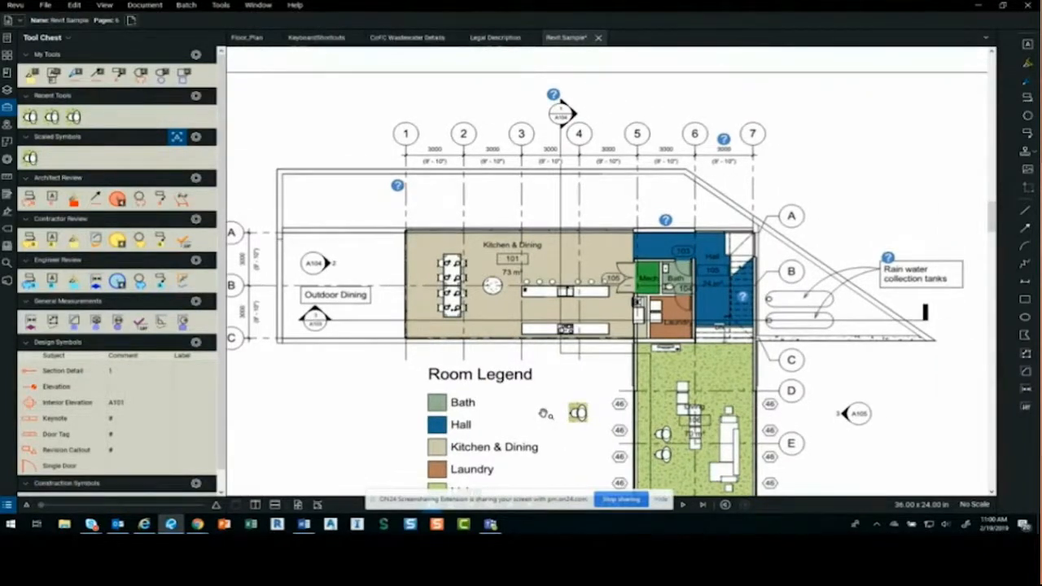
scroll(423, 278, down, 3)
drag(969, 281, 682, 281)
scroll(684, 280, up, 3)
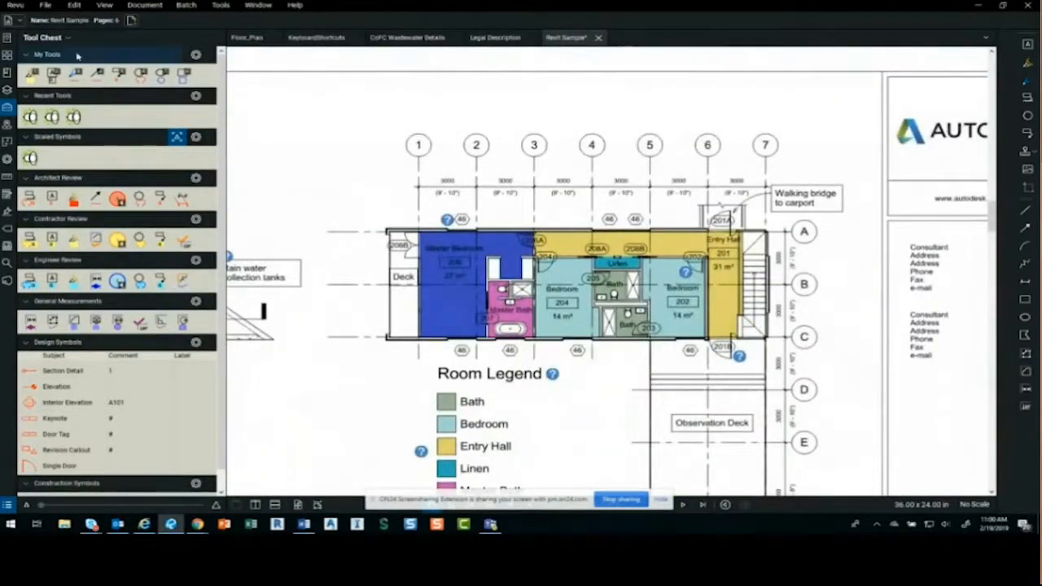
click(7, 177)
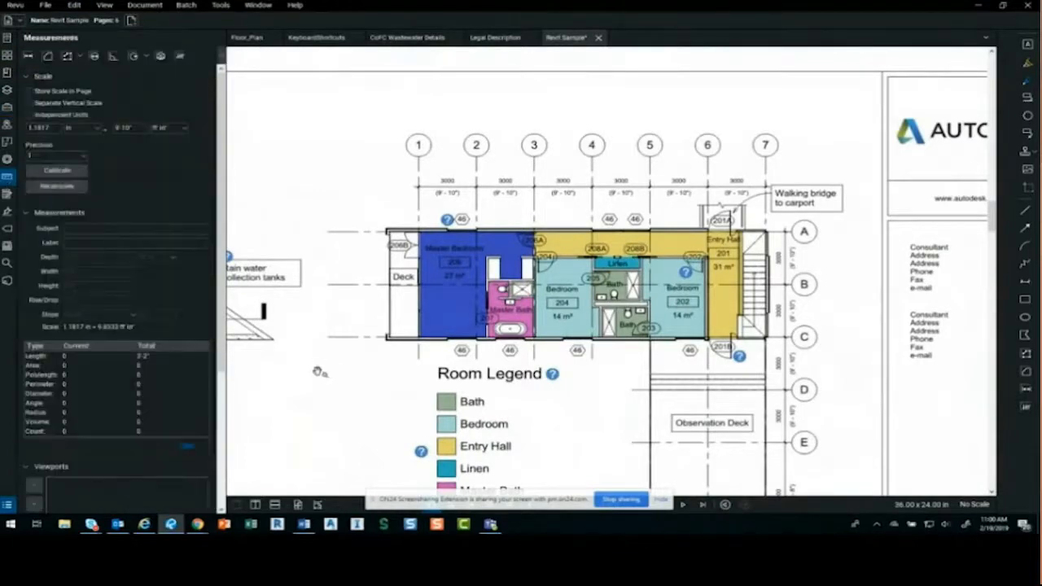
- Set the page scale to 1.1817 in = 4'11" and place the scaled symbol above and left of the Level 2 plan
double_click(135, 127)
text(6'11)
key(Return)
click(7, 106)
click(30, 158)
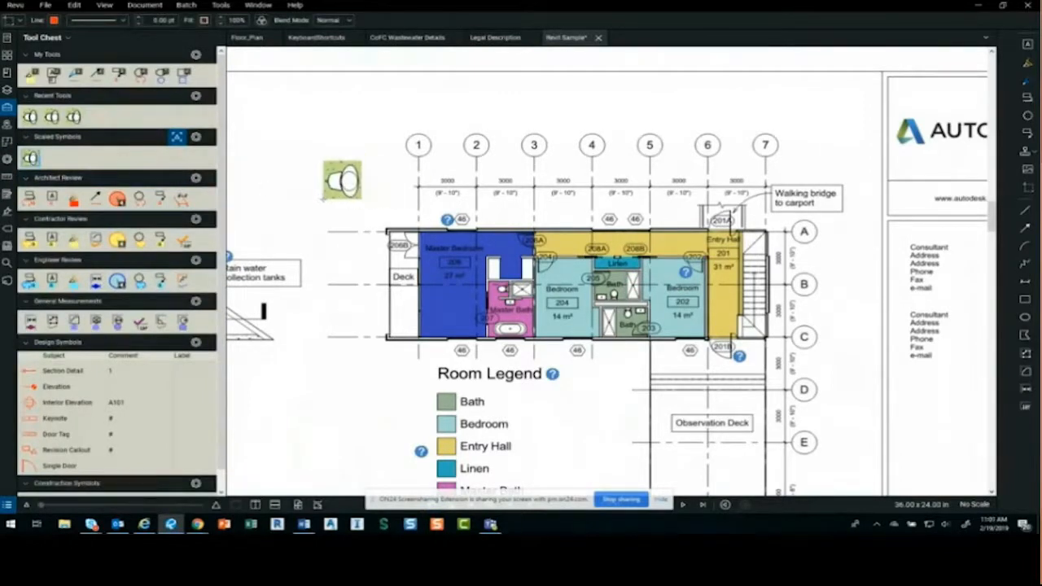
click(334, 174)
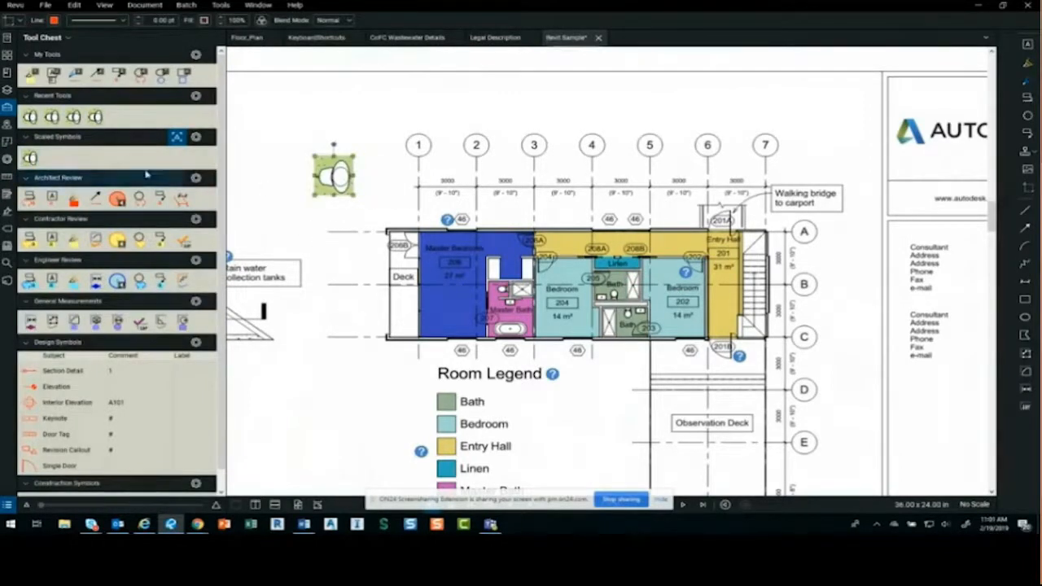
- Set the page scale to 1.1817 in = 19'8" and place another scaled symbol just beside the first one
click(8, 180)
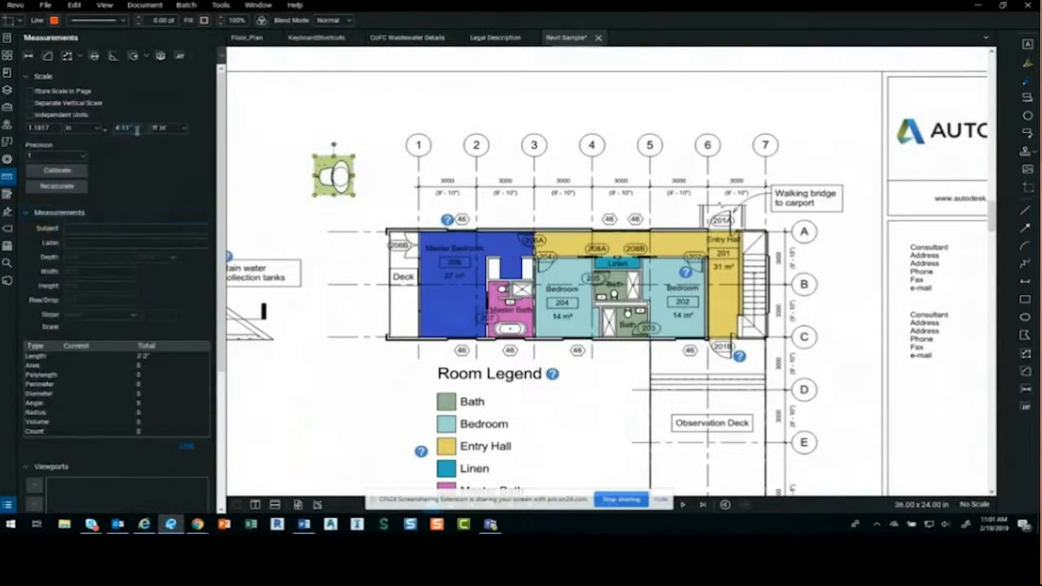
double_click(124, 127)
text(10'0)
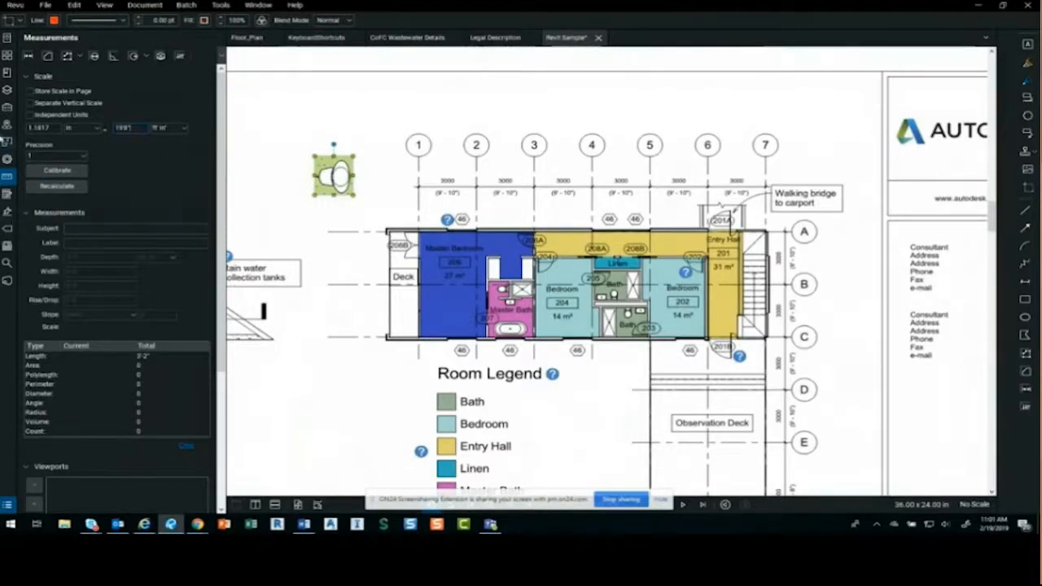
click(7, 107)
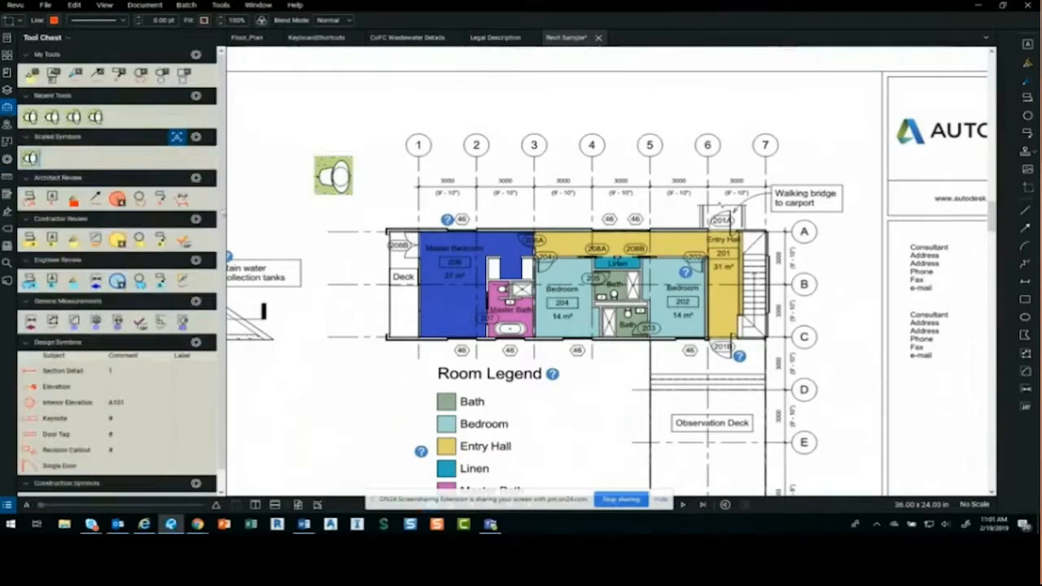
click(369, 188)
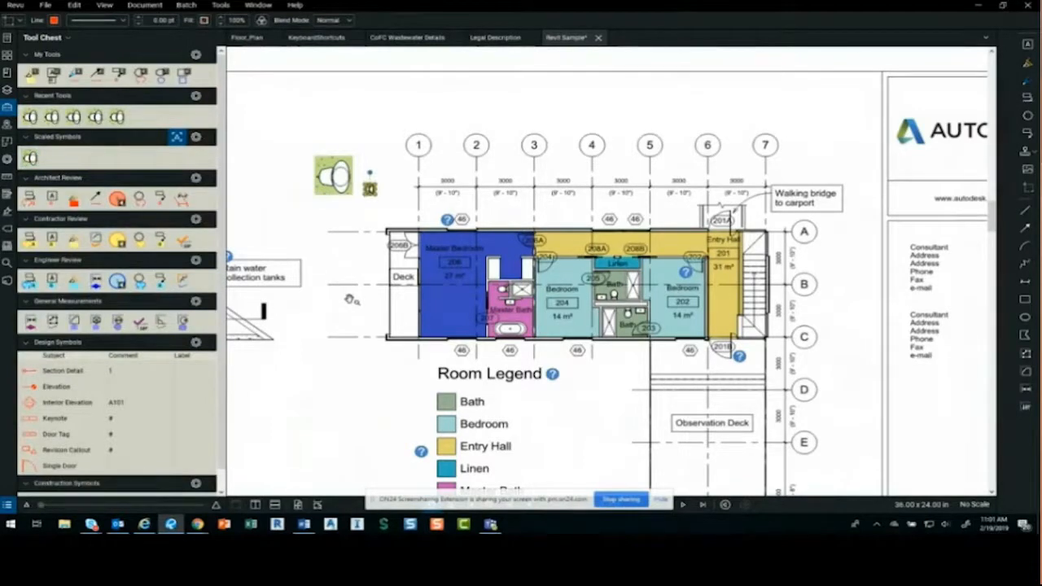
click(350, 300)
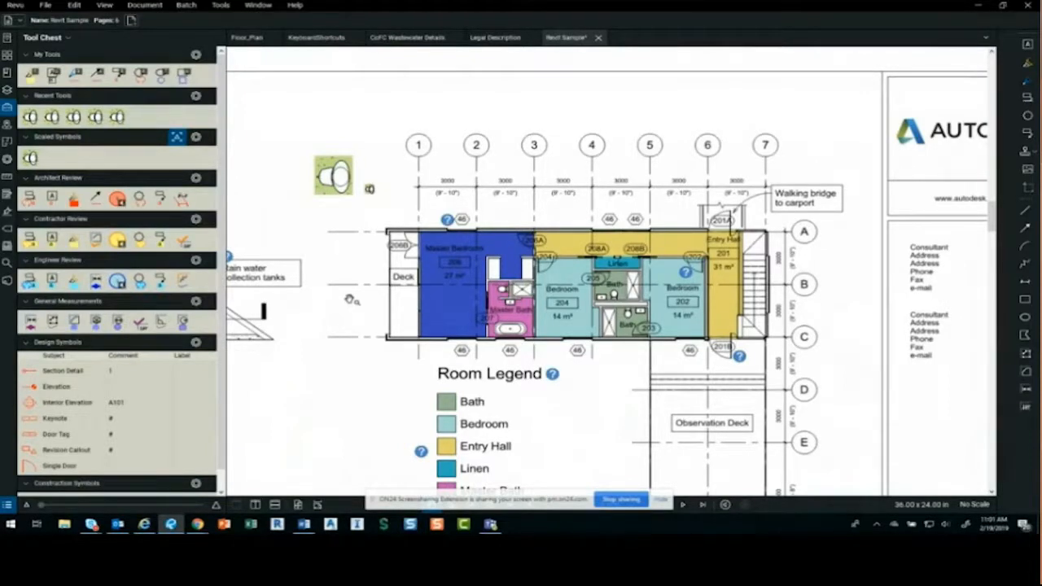
- Switch to the CoFC Wastewater Details document and look over the Type B Sand & Oil Interceptor sheet
scroll(678, 214, down, 5)
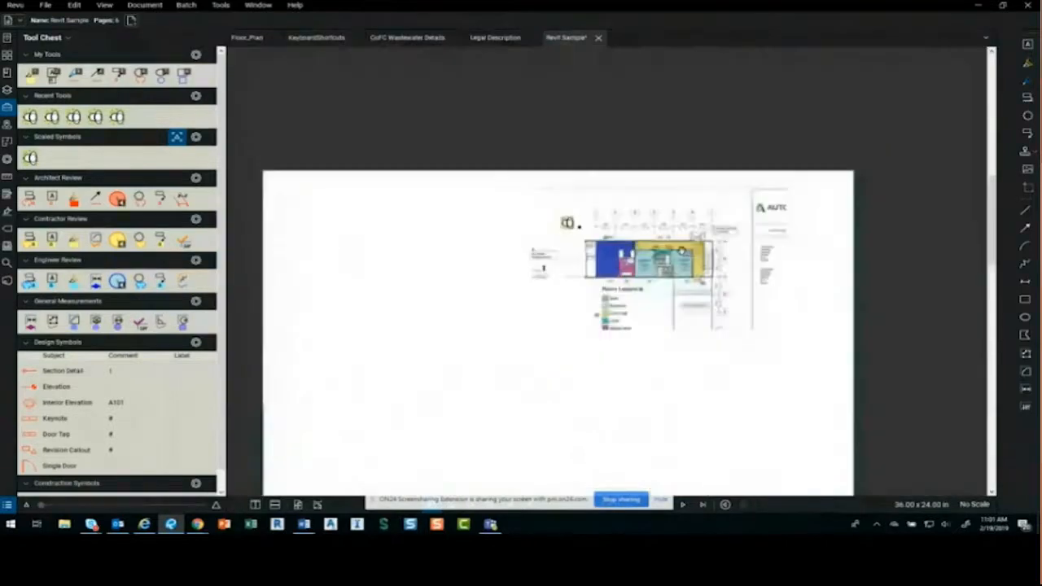
mouse_move(572, 313)
mouse_down()
mouse_move(574, 196)
mouse_move(574, 235)
mouse_up()
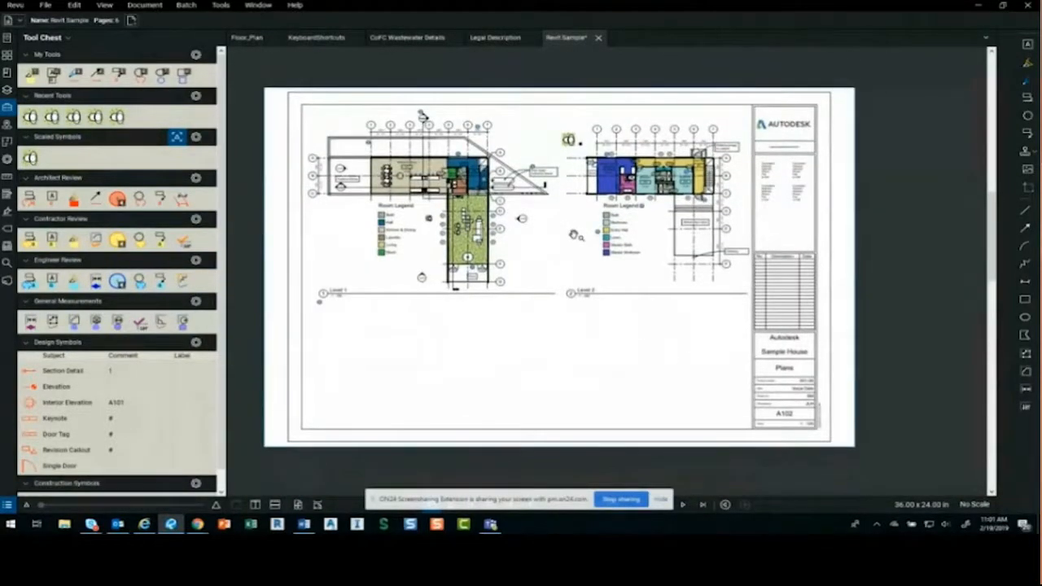
click(449, 38)
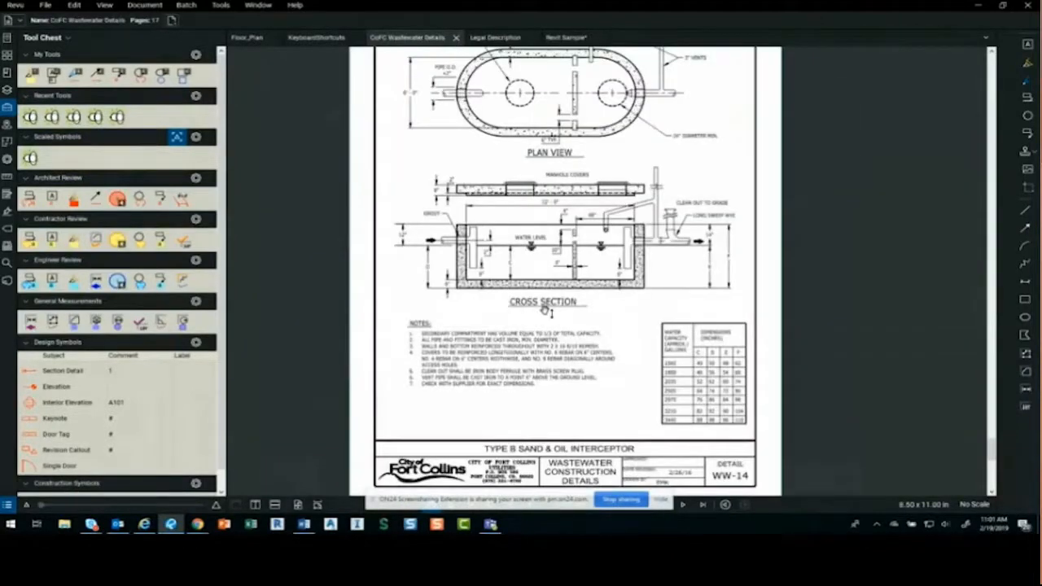
click(663, 499)
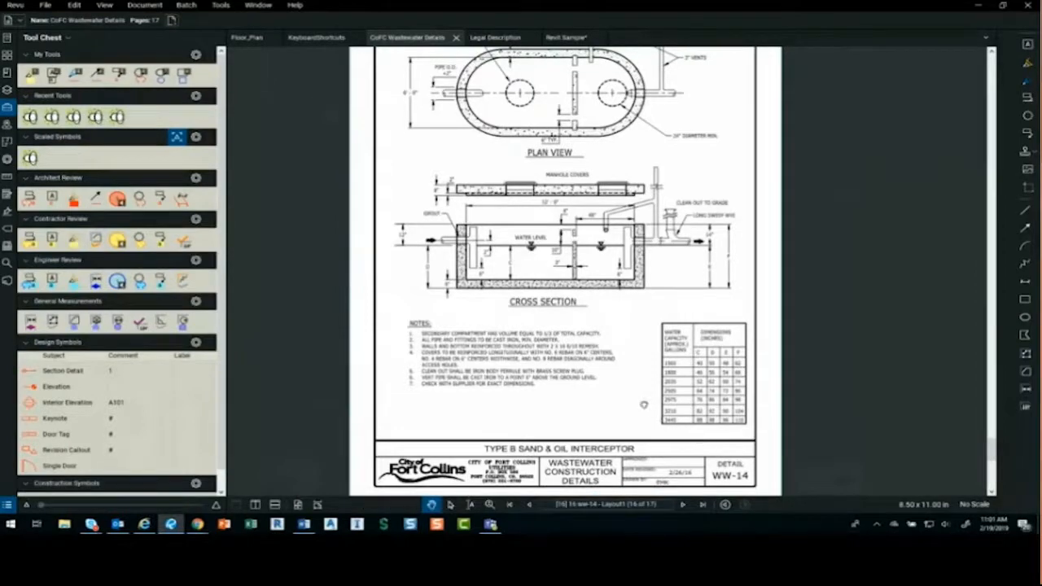
scroll(698, 439, up, 3)
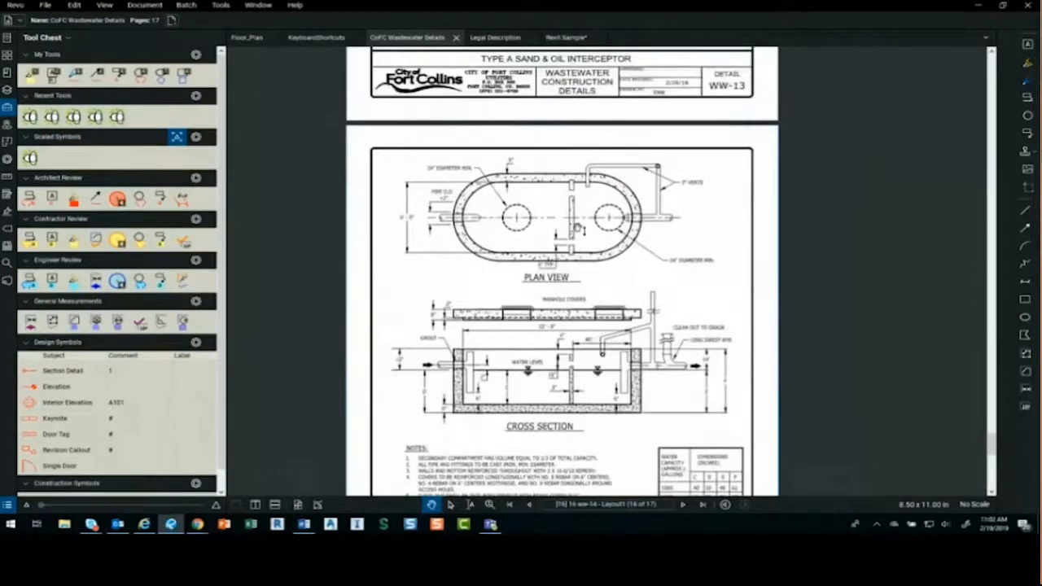
scroll(598, 343, up, 2)
scroll(576, 348, down, 5)
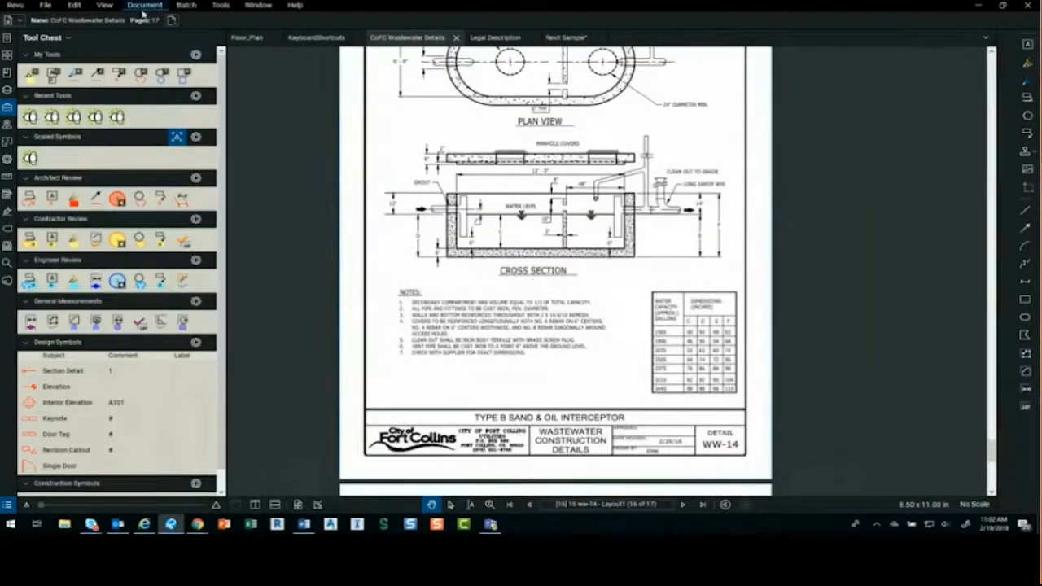
- Start adding headers and footers to all pages (1-17) of CoFC Wastewater Details.pdf
click(145, 6)
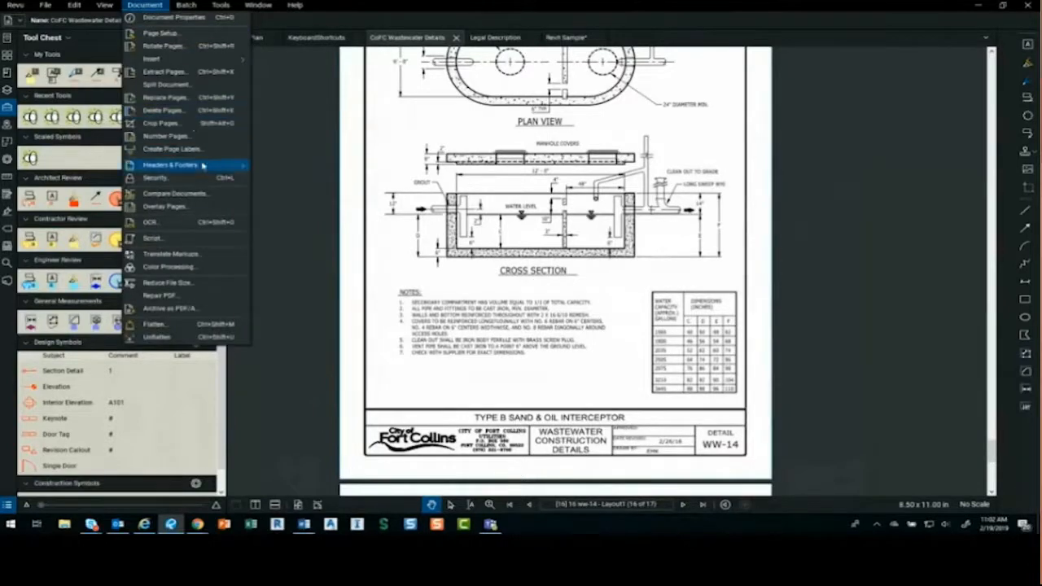
mouse_move(203, 169)
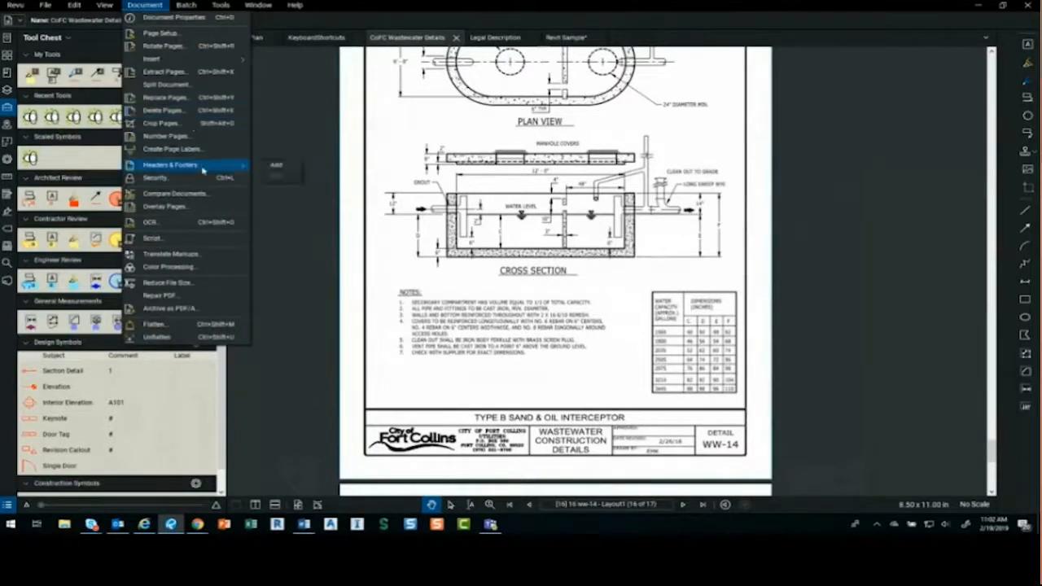
click(277, 166)
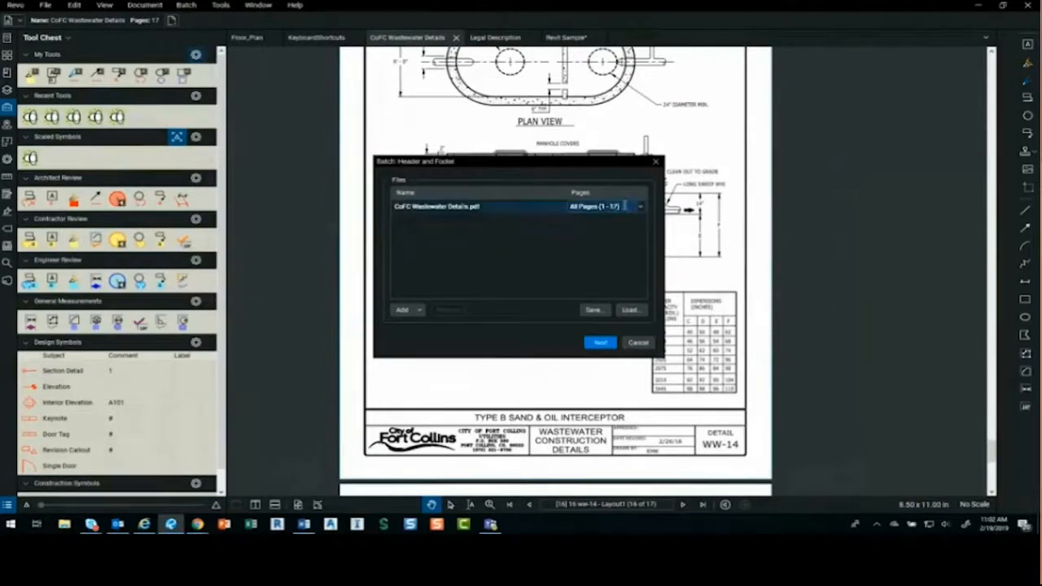
click(641, 206)
click(639, 215)
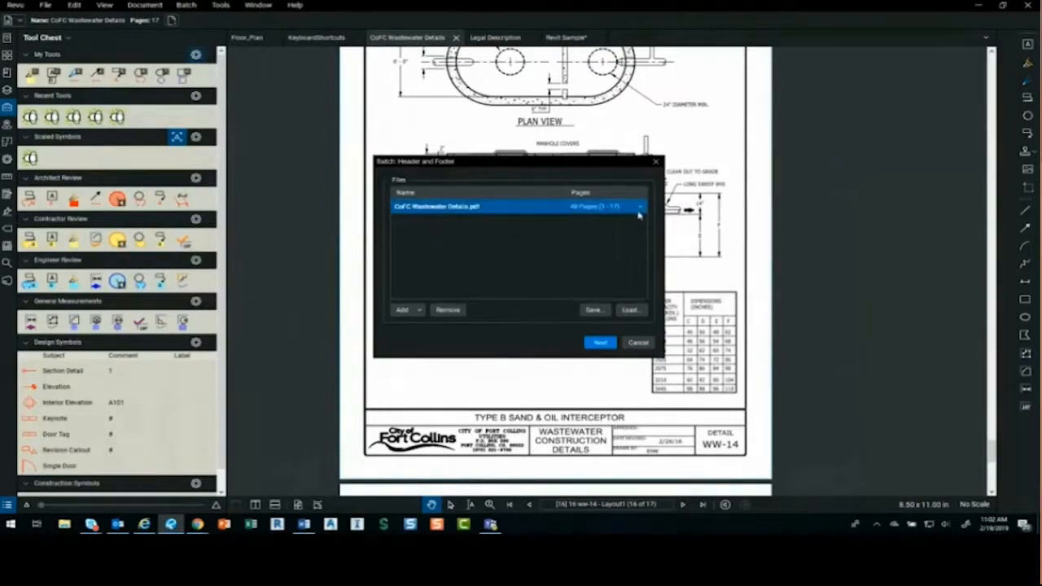
click(611, 344)
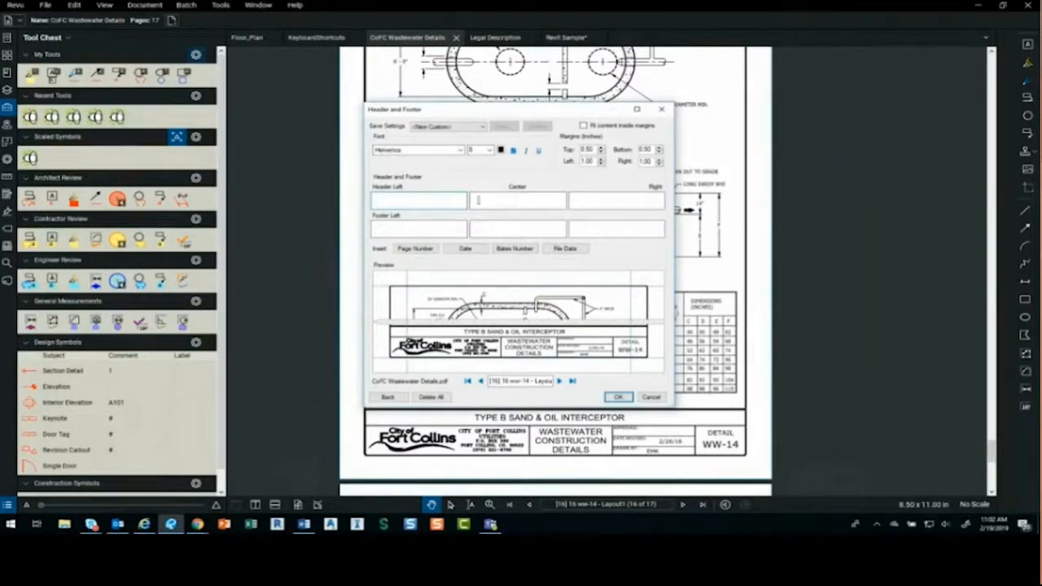
- Examine the header and footer position fields and the page number, date, Bates number and file data insert options
click(504, 203)
click(614, 197)
click(561, 229)
click(487, 200)
click(416, 248)
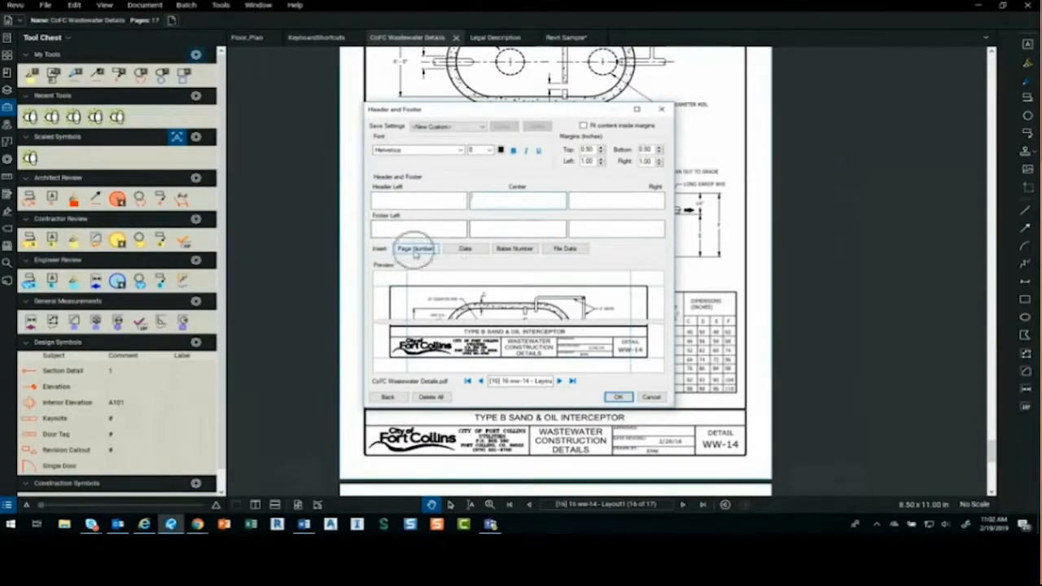
click(461, 251)
click(529, 248)
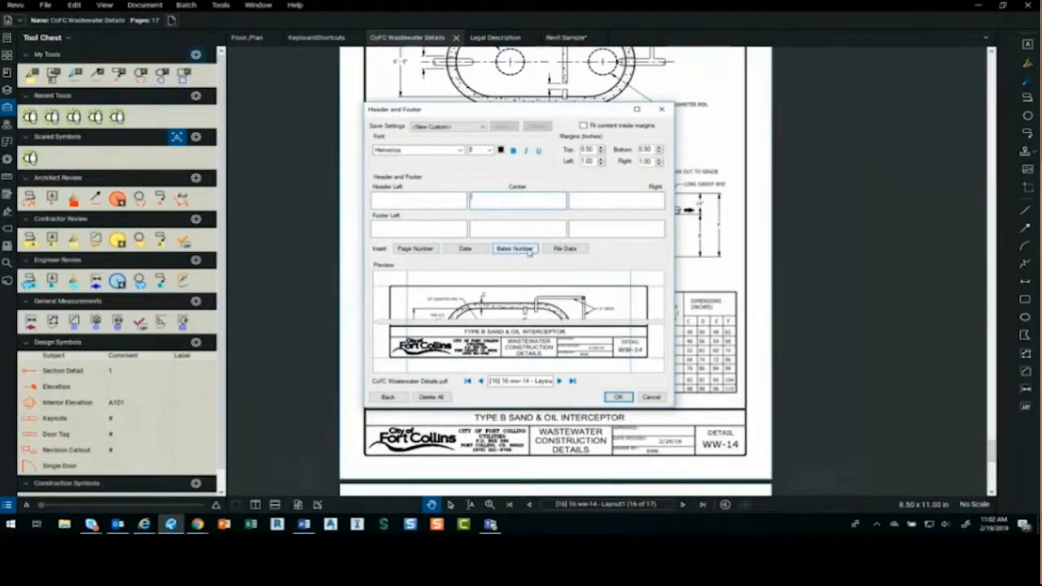
click(561, 251)
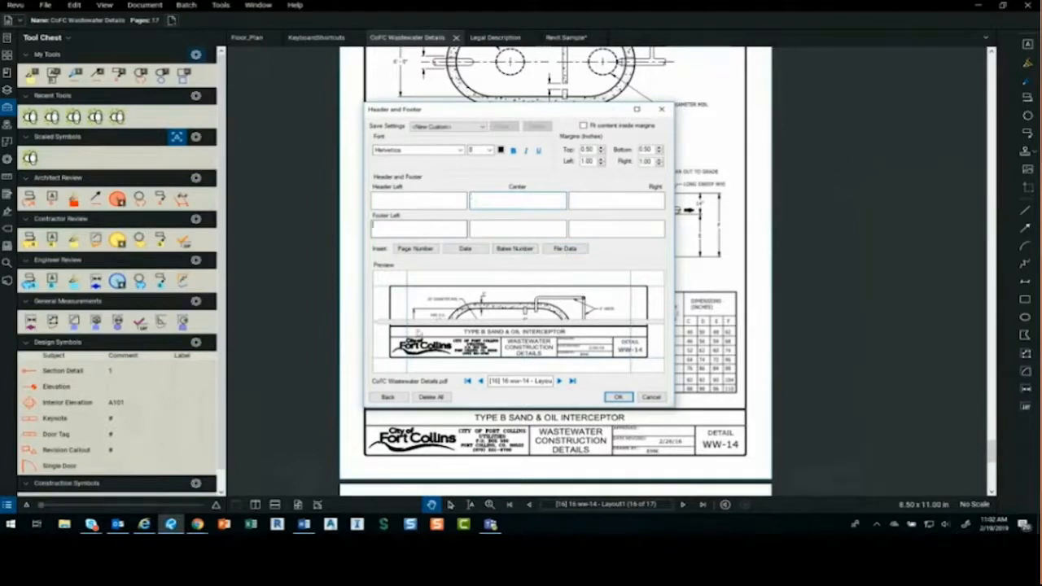
- Insert page numbering in the "Page 1 of n" format in the left footer and the file Path in the right header, and apply them
click(414, 248)
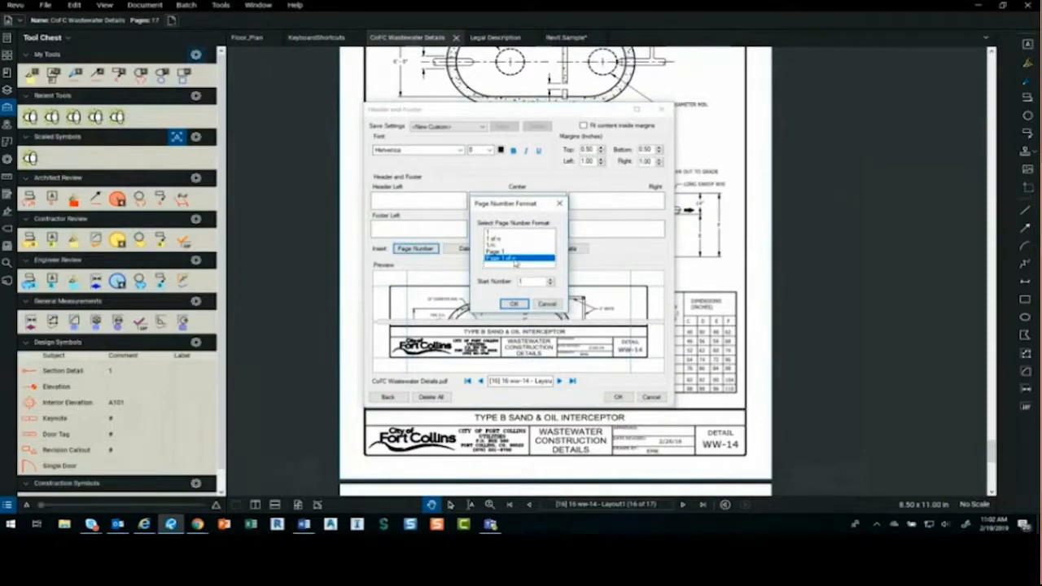
click(513, 304)
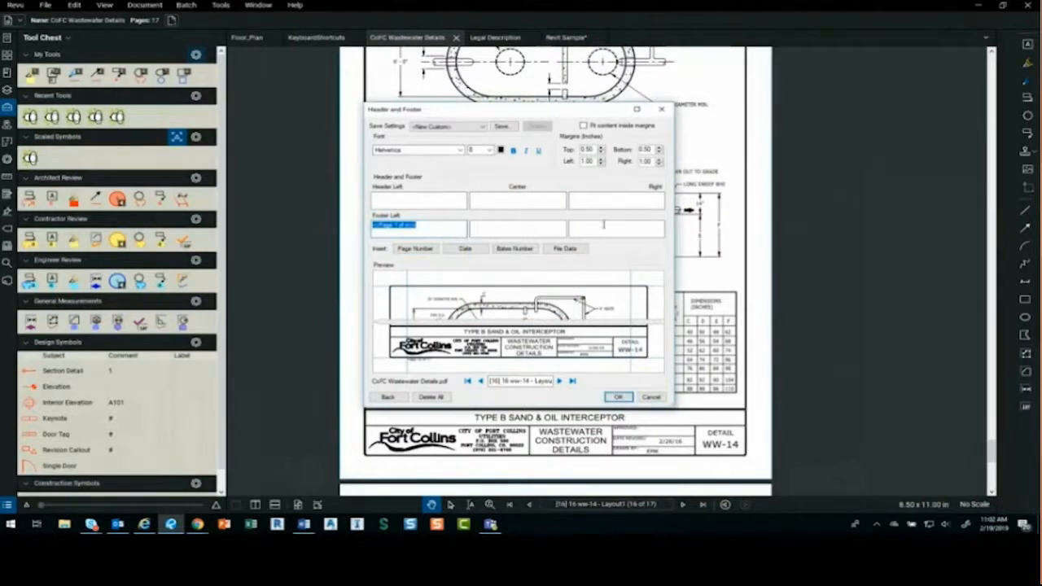
click(607, 201)
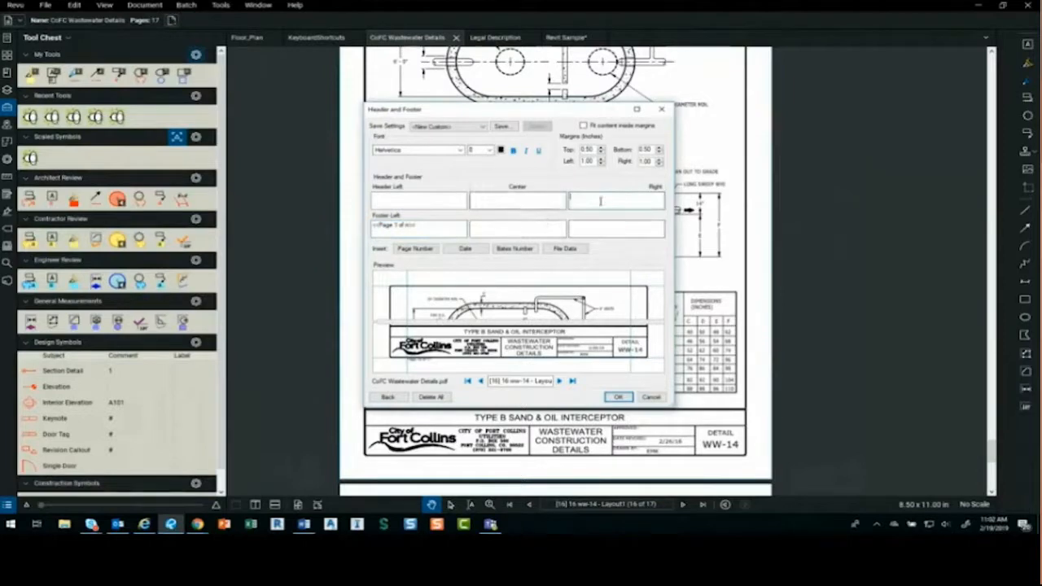
click(574, 249)
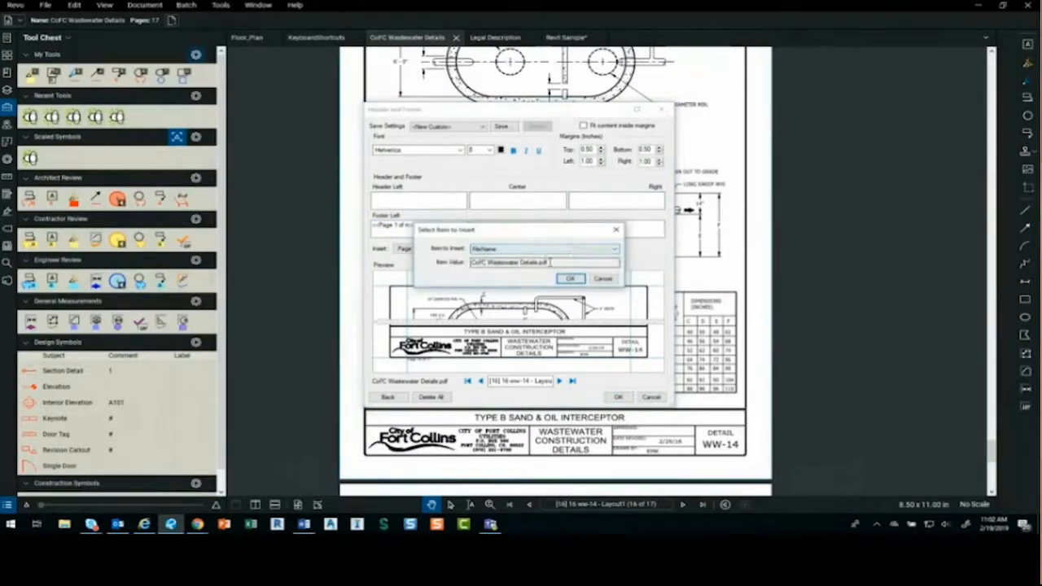
click(551, 252)
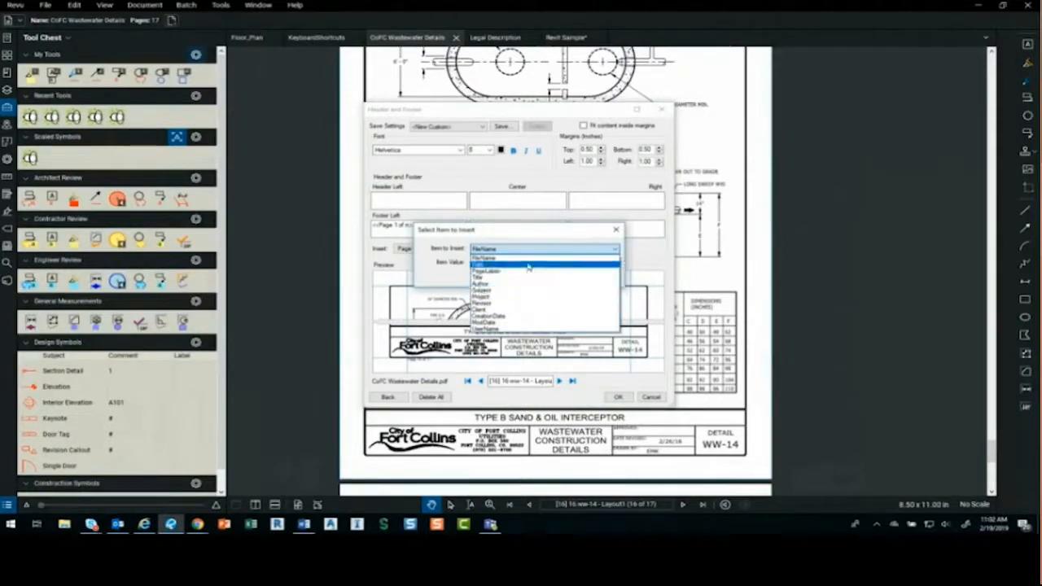
click(531, 265)
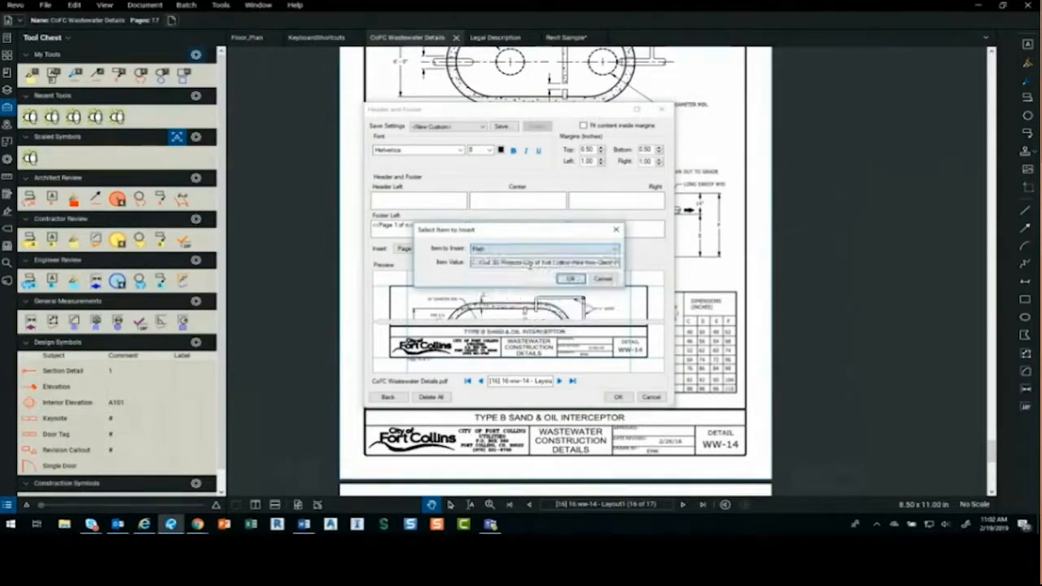
click(572, 279)
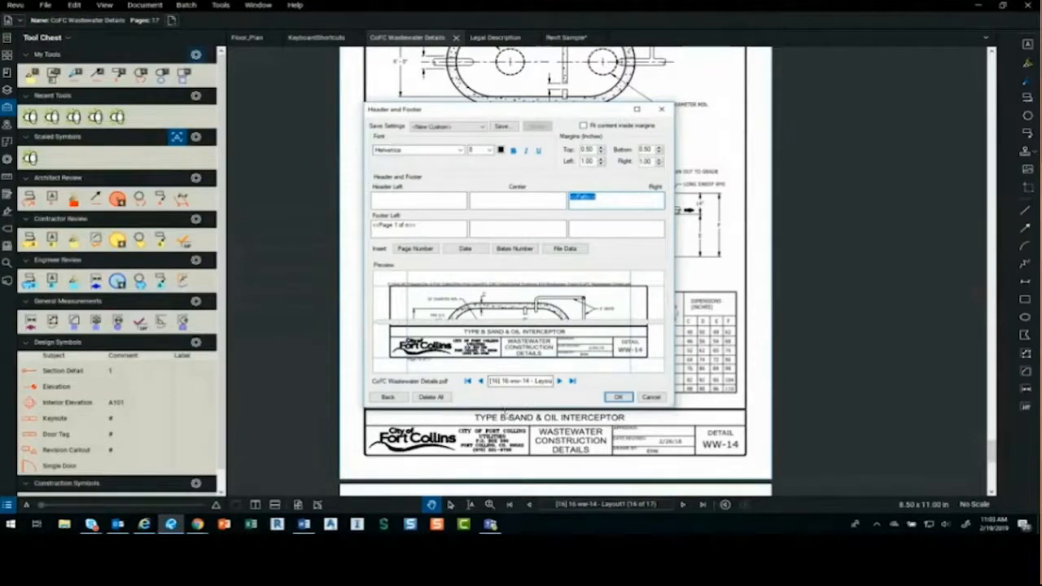
click(619, 397)
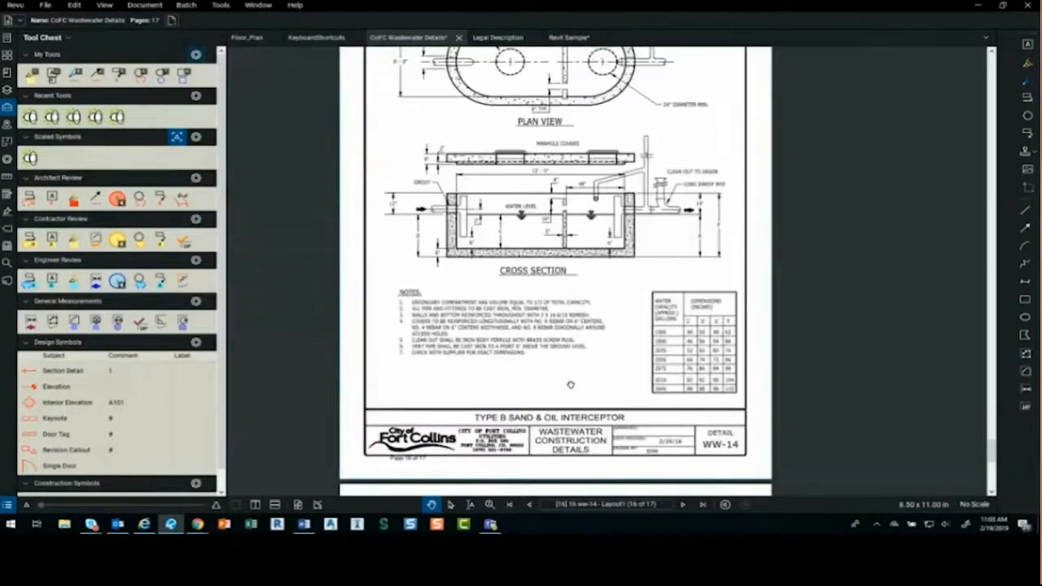
- Inspect the new footer page number below the title block of sheet WW-14 and check the Markups List for header and footer entries
drag(570, 385, 591, 257)
scroll(414, 322, up, 3)
scroll(443, 340, down, 3)
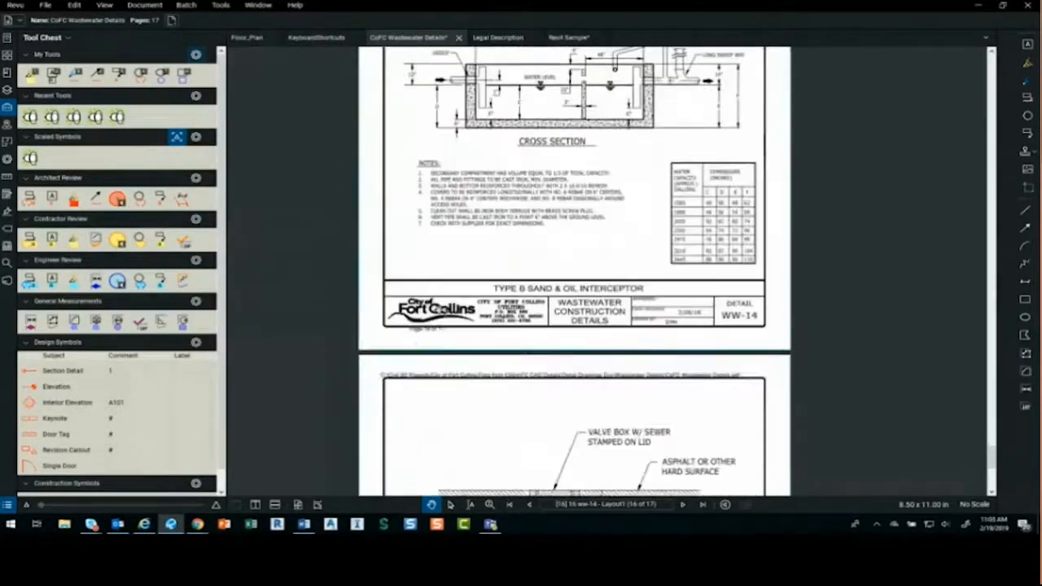
scroll(424, 341, up, 6)
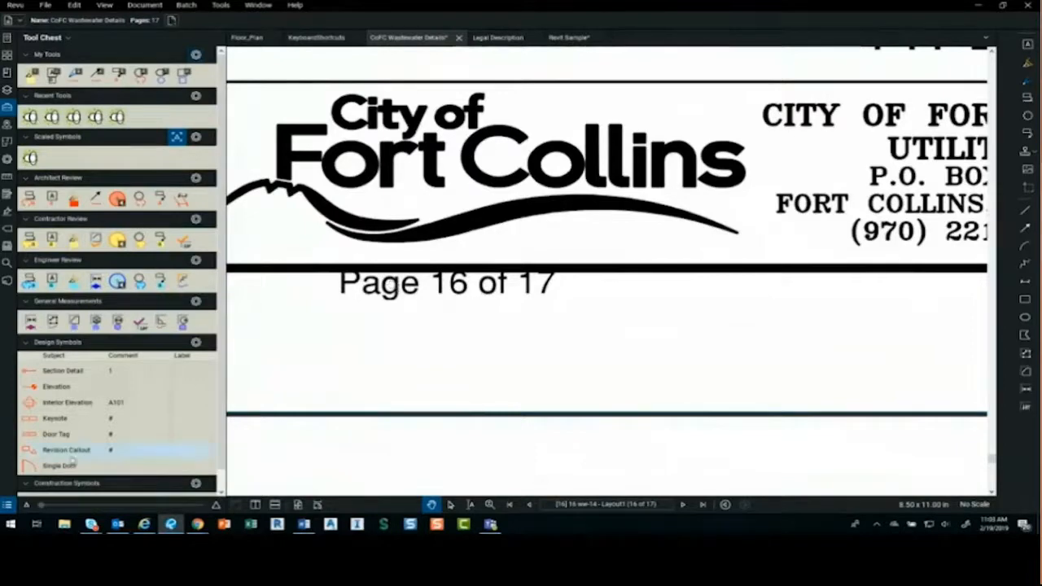
click(7, 505)
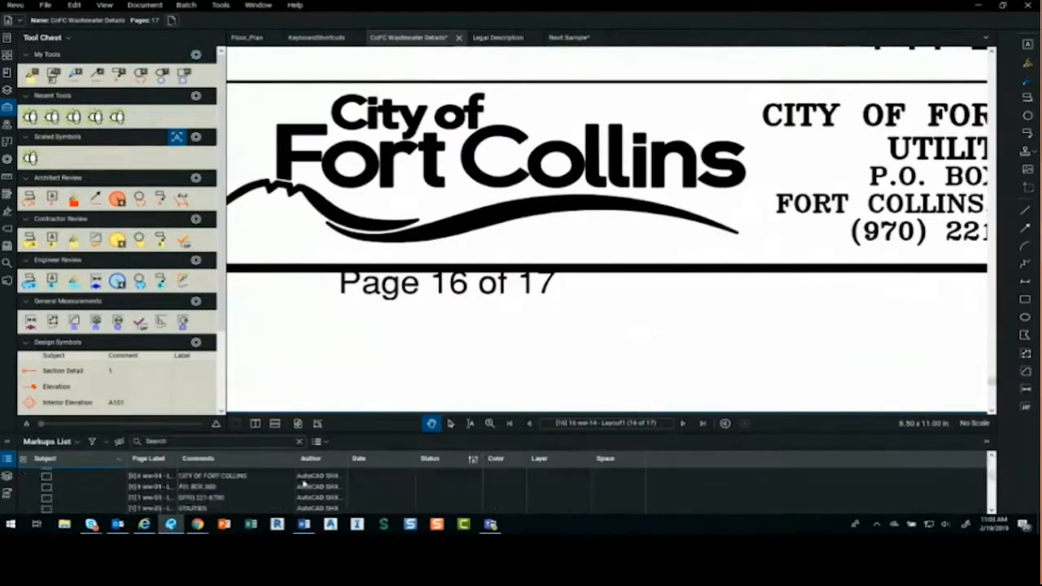
scroll(303, 484, up, 5)
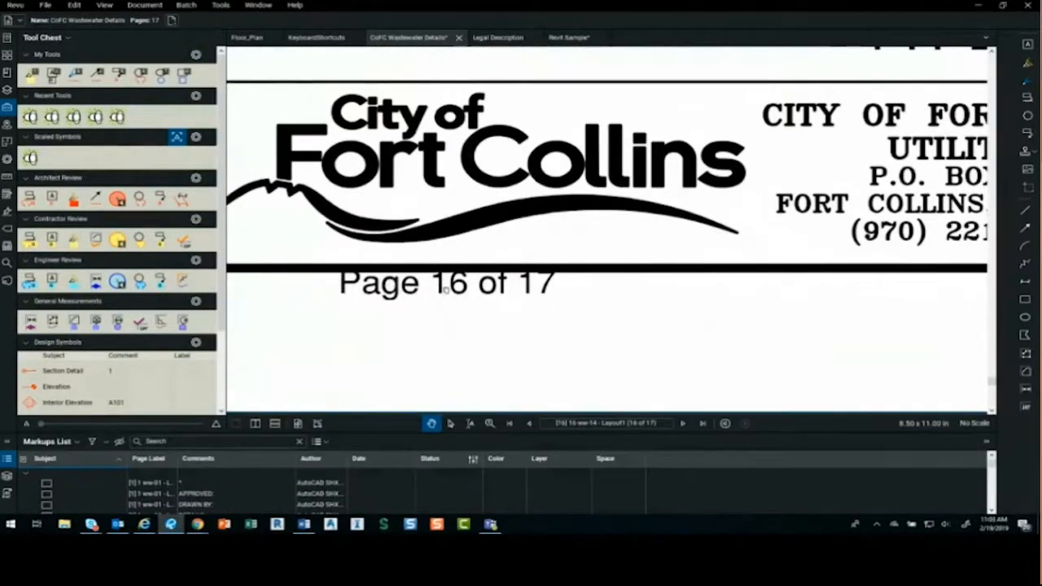
click(6, 458)
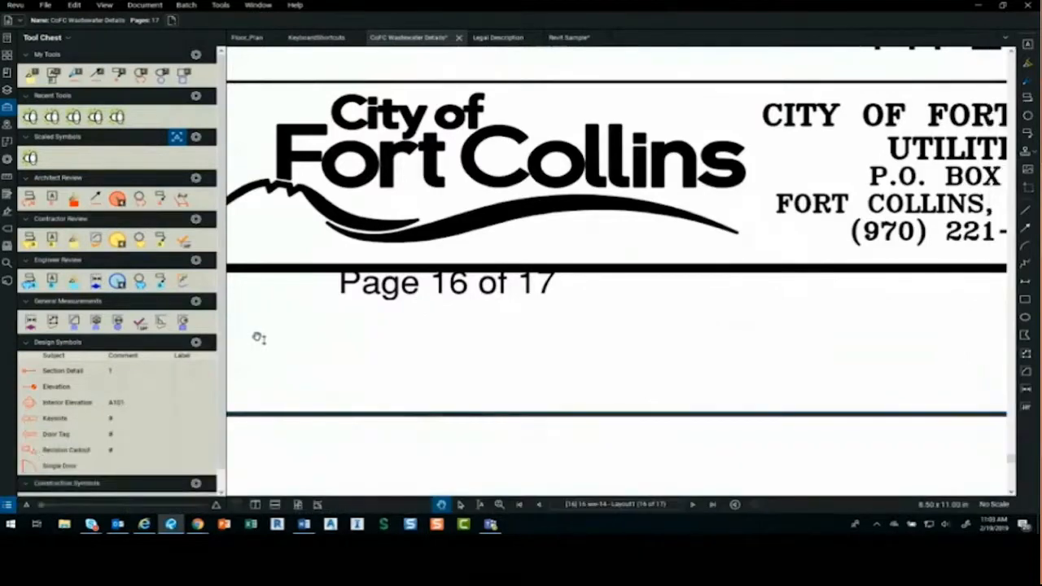
scroll(258, 338, down, 5)
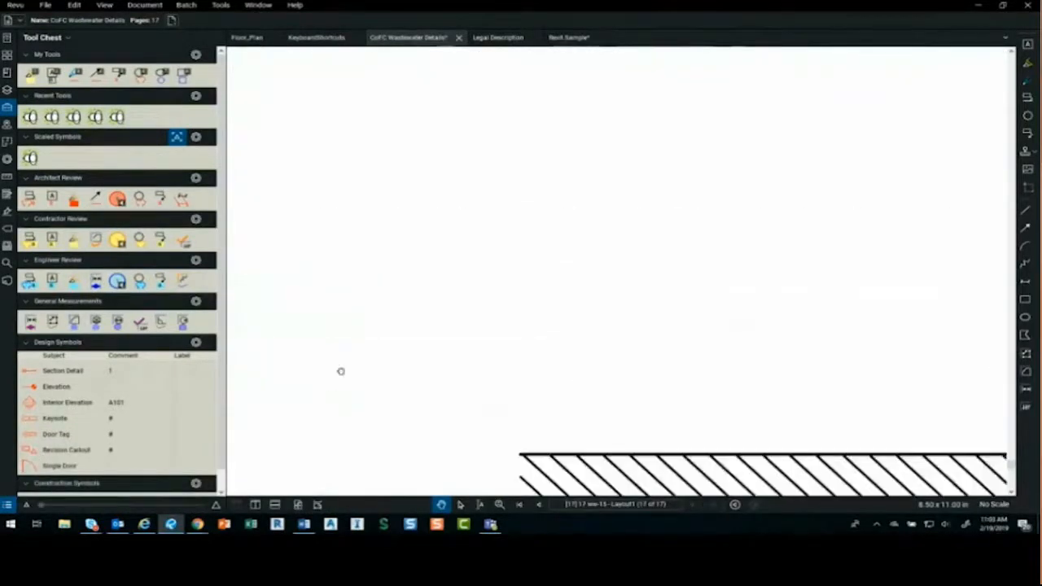
- Inspect the file path header on page 17 and the page number footer on page 16
scroll(341, 383, down, 6)
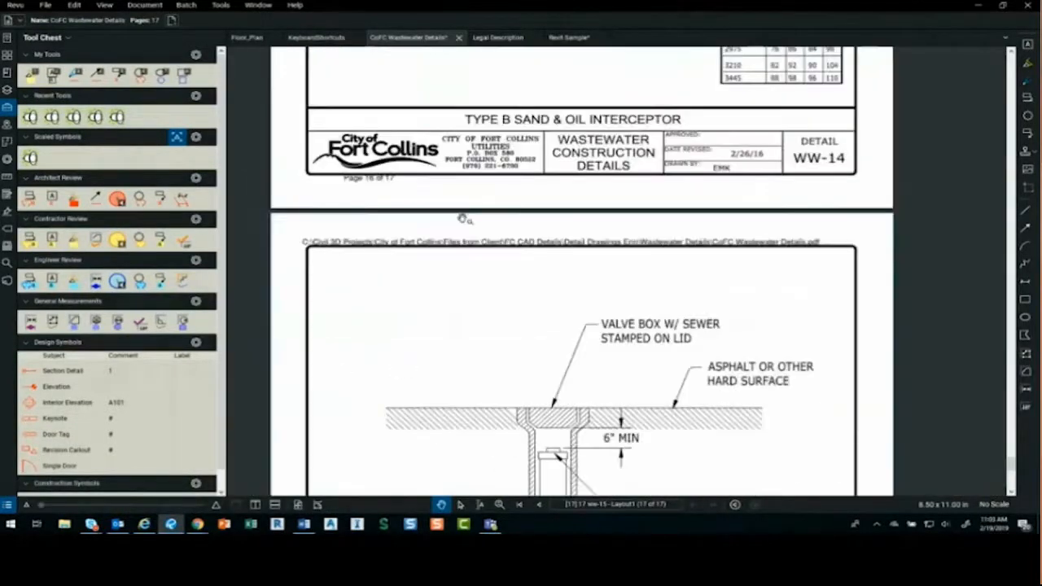
scroll(462, 218, up, 1)
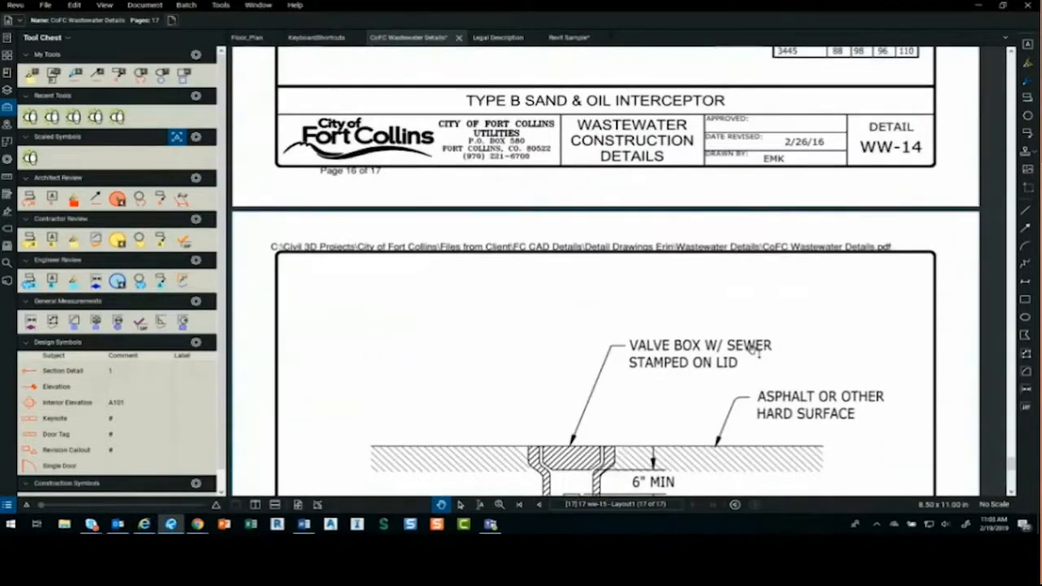
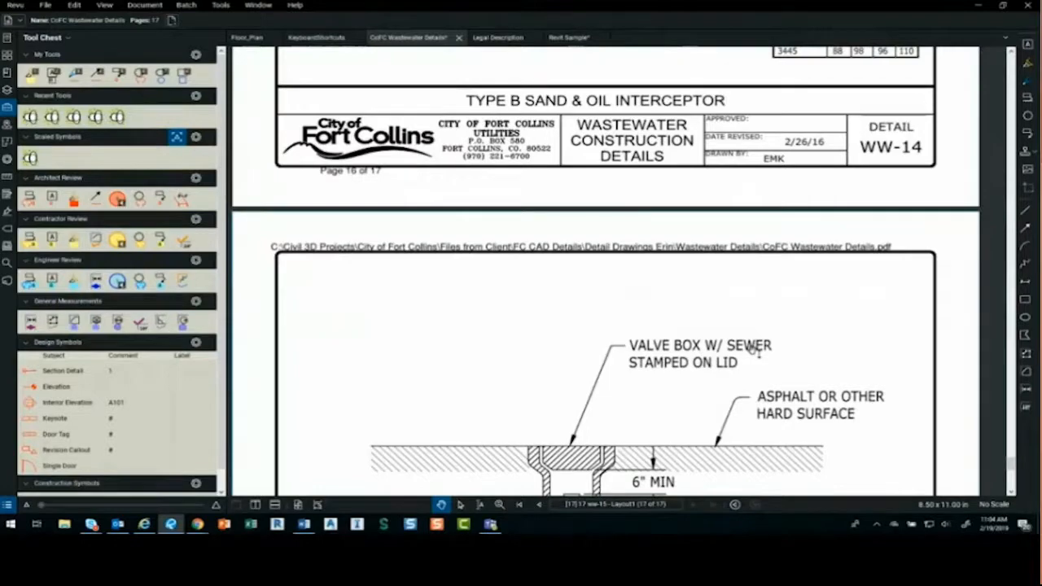
- Switch to the Revit Sample document and bring the Level 1 Living room on page 3 into view
click(568, 37)
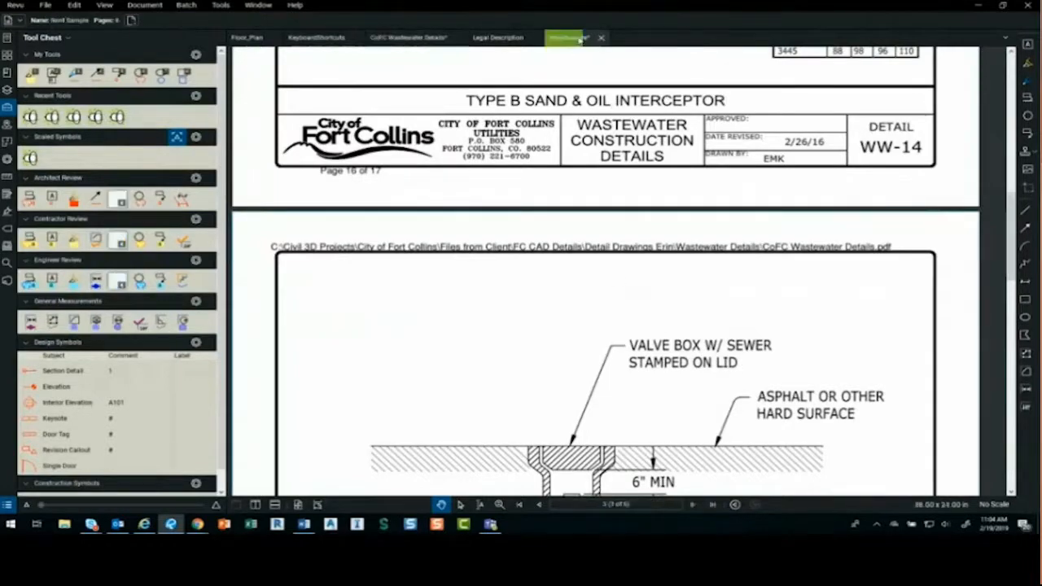
scroll(411, 254, up, 10)
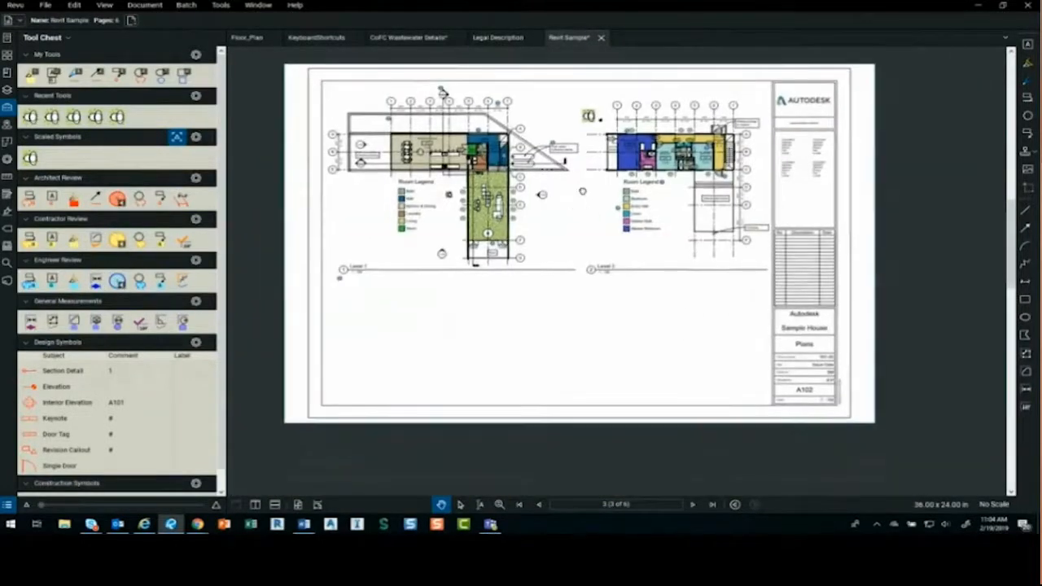
scroll(414, 253, up, 5)
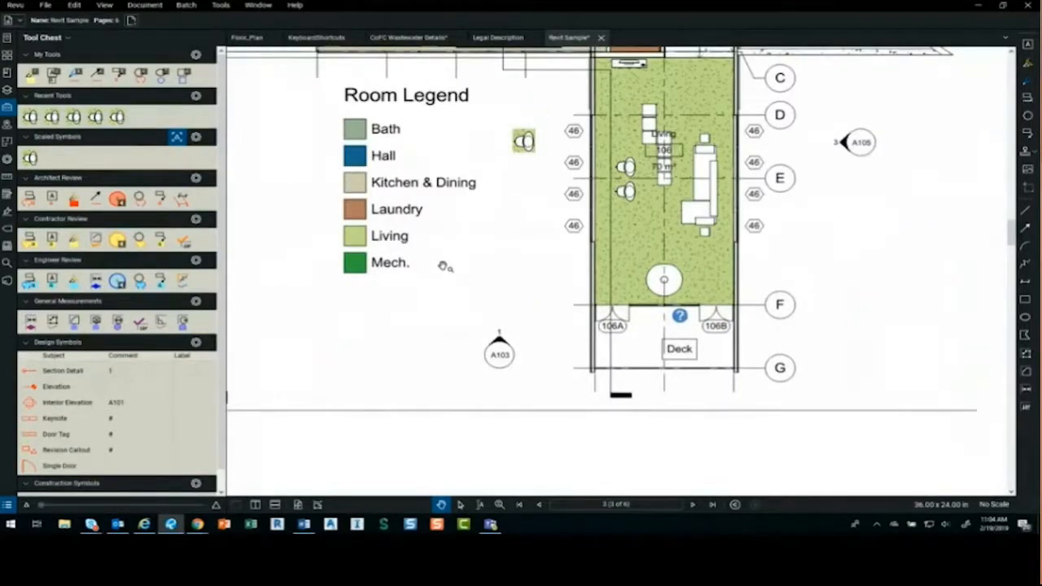
drag(504, 258, 454, 277)
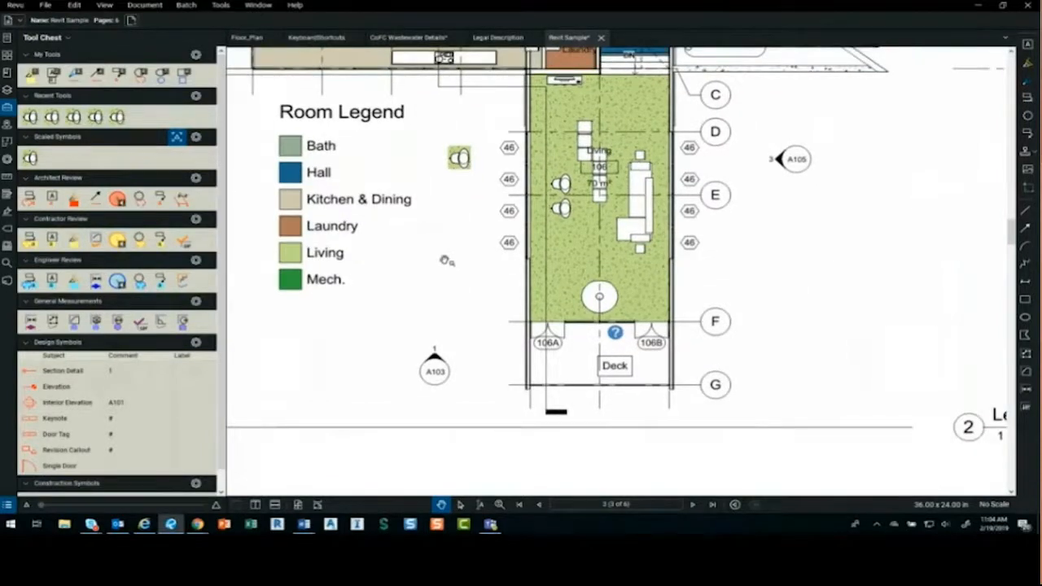
- Draw a Cloud+ markup around the round object at the deck end of the Living room
click(218, 6)
mouse_move(231, 17)
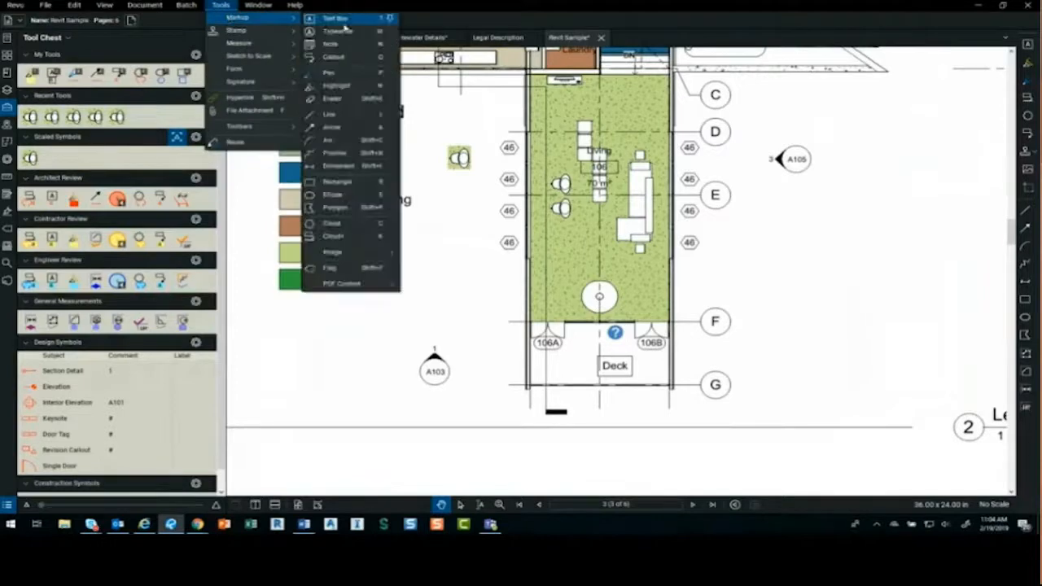
click(383, 237)
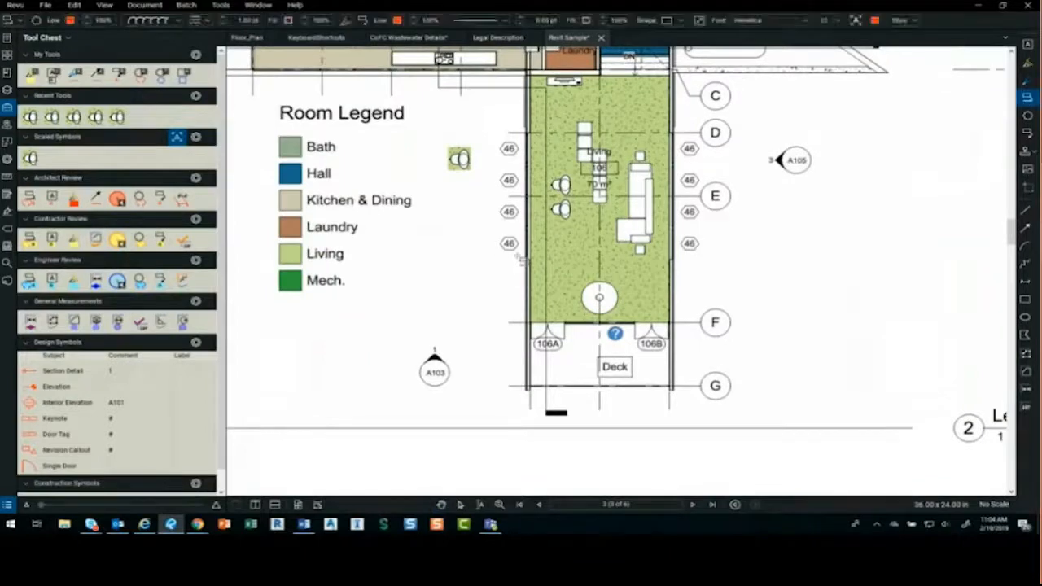
scroll(606, 308, up, 3)
drag(546, 242, 661, 331)
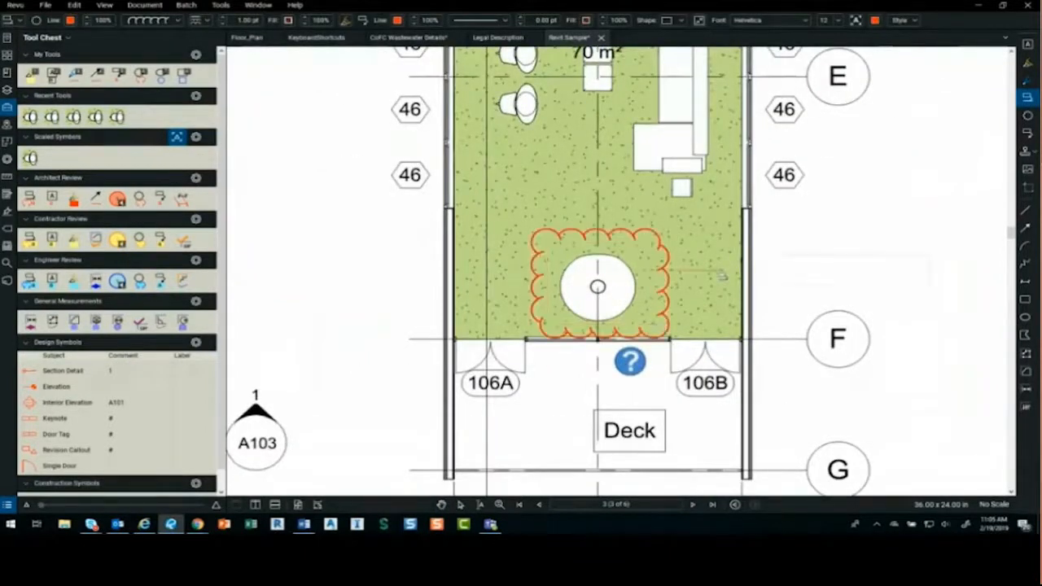
- Place the cloud's callout outside the Living room wall, beside the lower 46 tag, with the text "What is this thing?"
scroll(606, 201, right, 5)
click(605, 202)
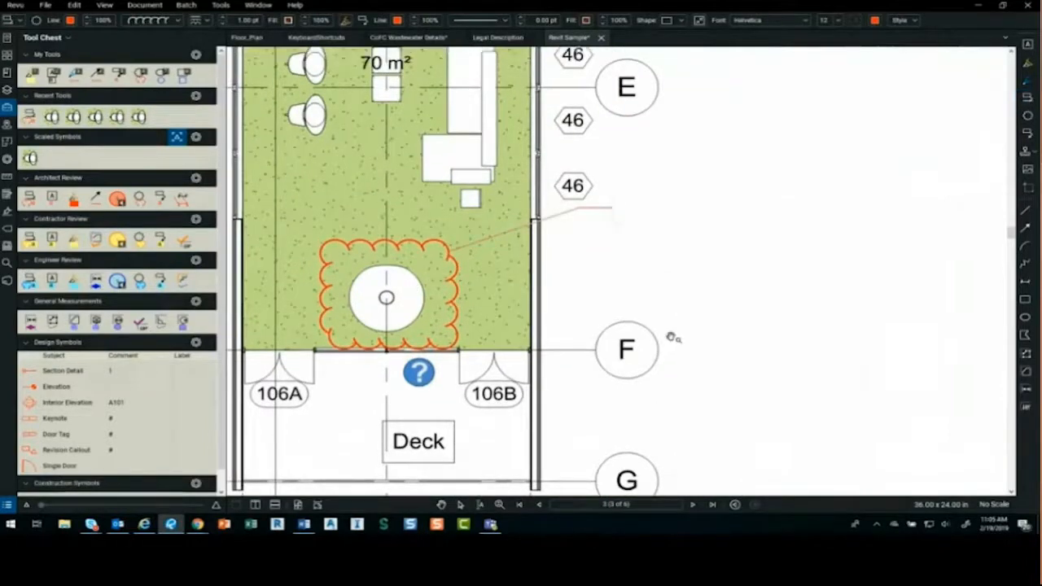
text(What is this thing?)
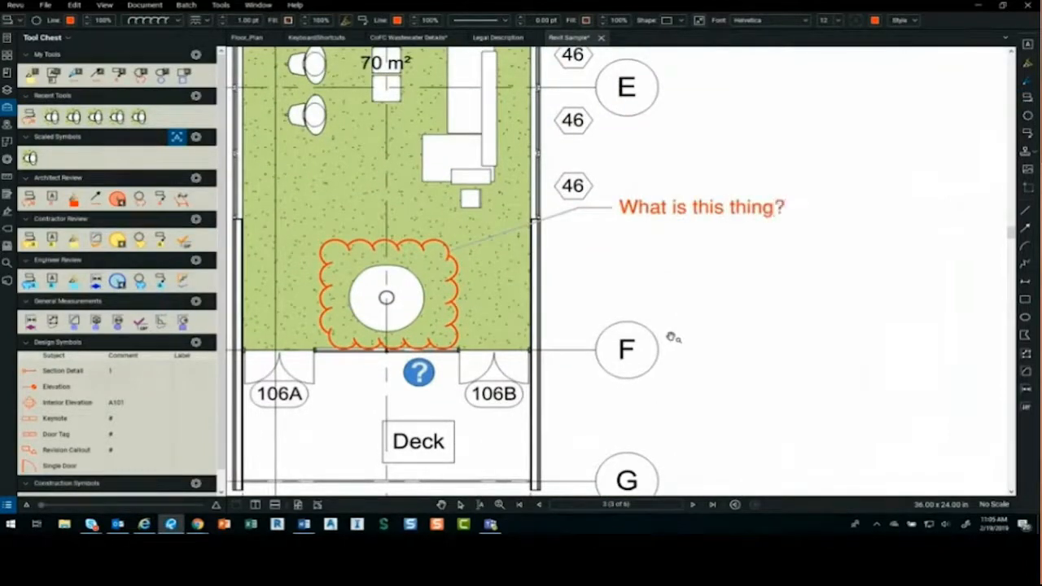
key(Escape)
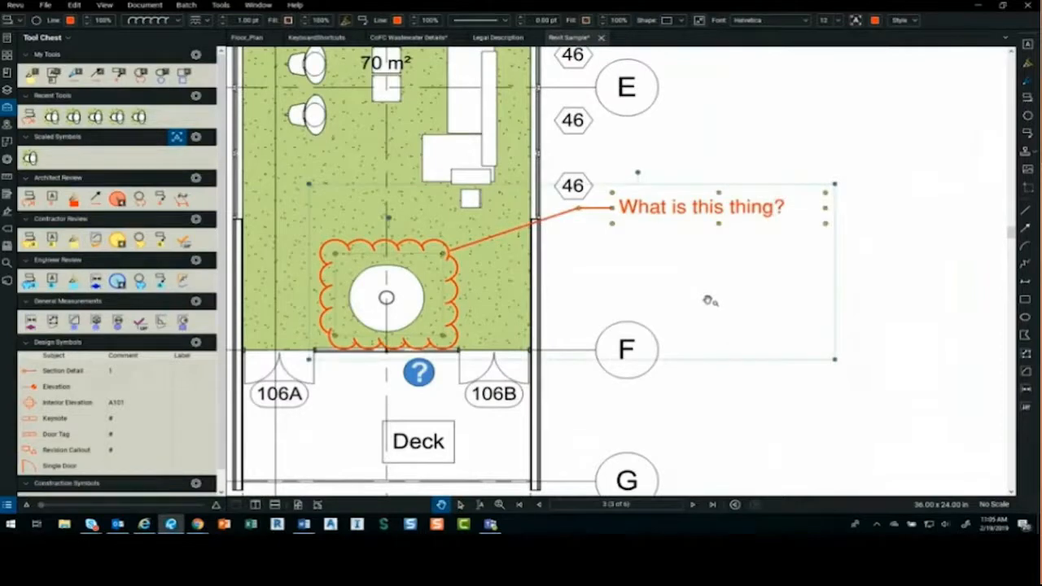
click(913, 205)
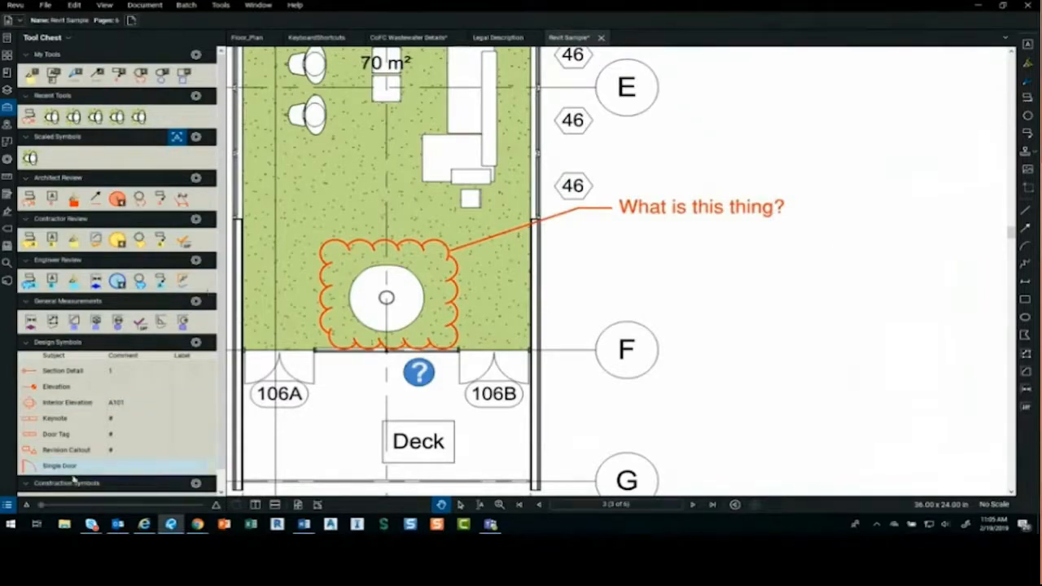
- Show the Markups List, enlarge it, and locate the Cloud+ entry's markup on the drawing
click(10, 505)
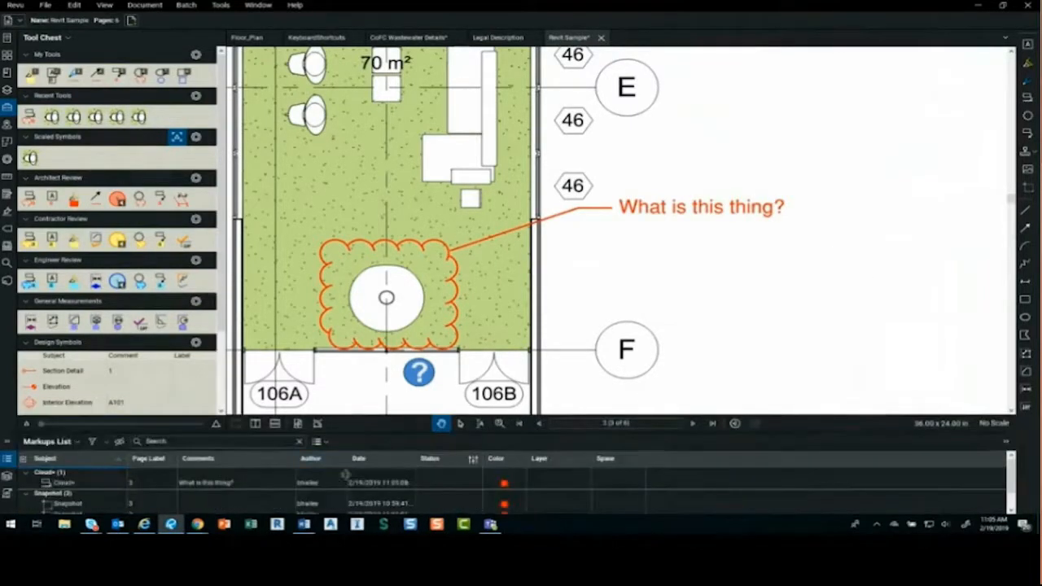
drag(406, 432, 410, 332)
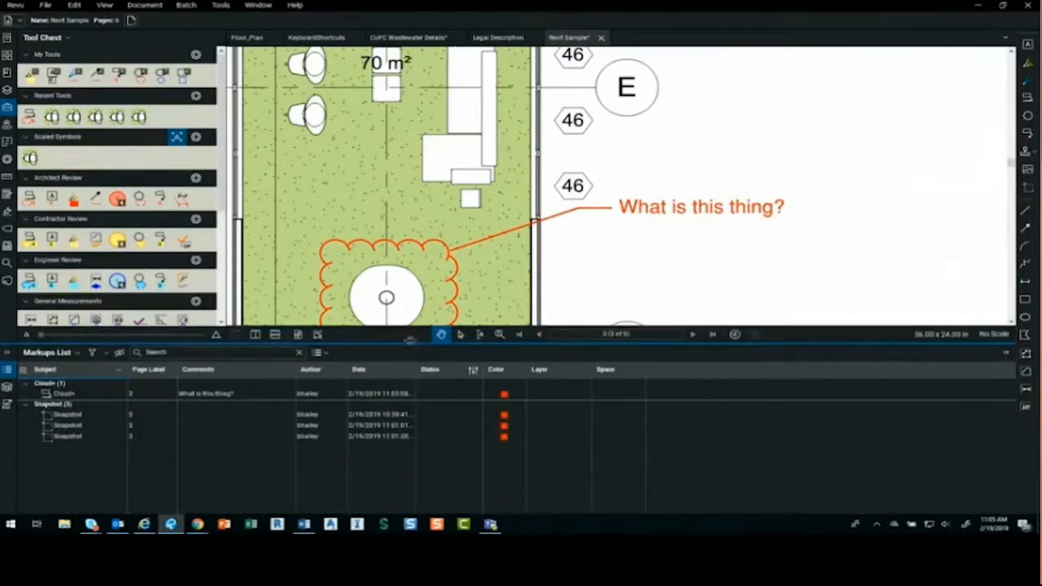
click(88, 394)
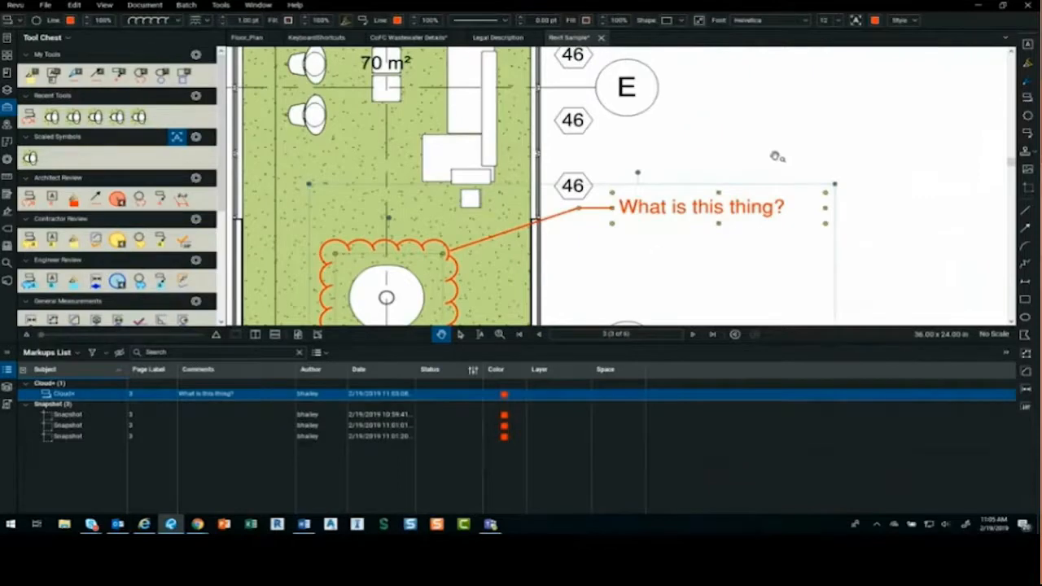
drag(775, 156, 769, 81)
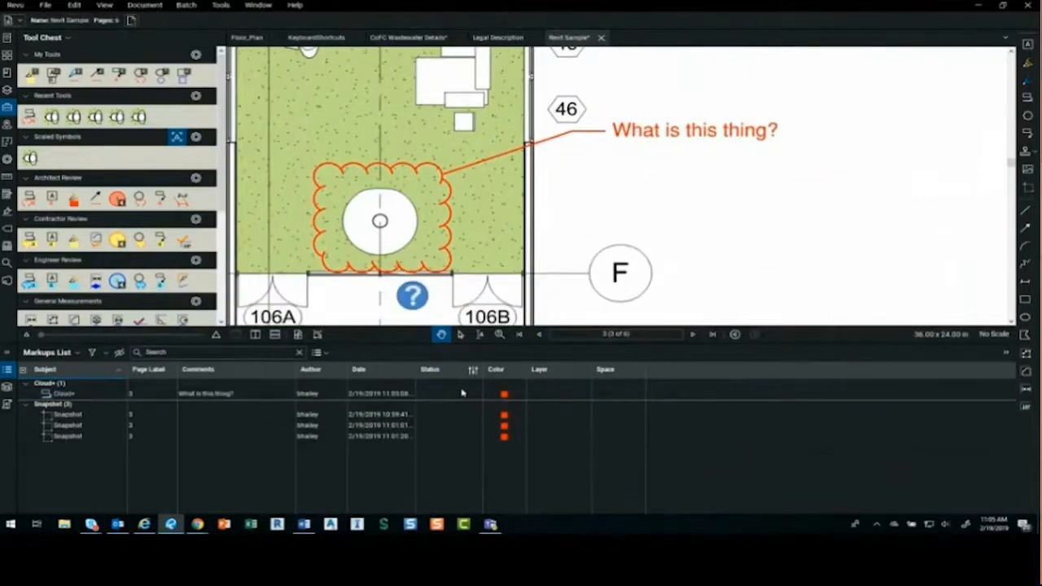
- Open Manage Status from the Markups List and examine the states defined in the Review model
key(ctrl)
key(ctrl)
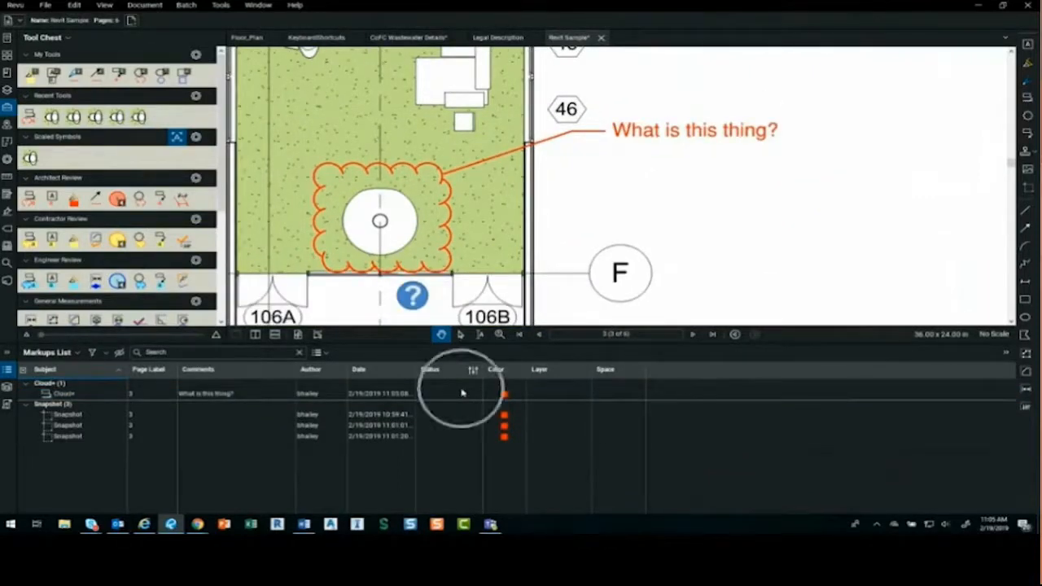
key(ctrl)
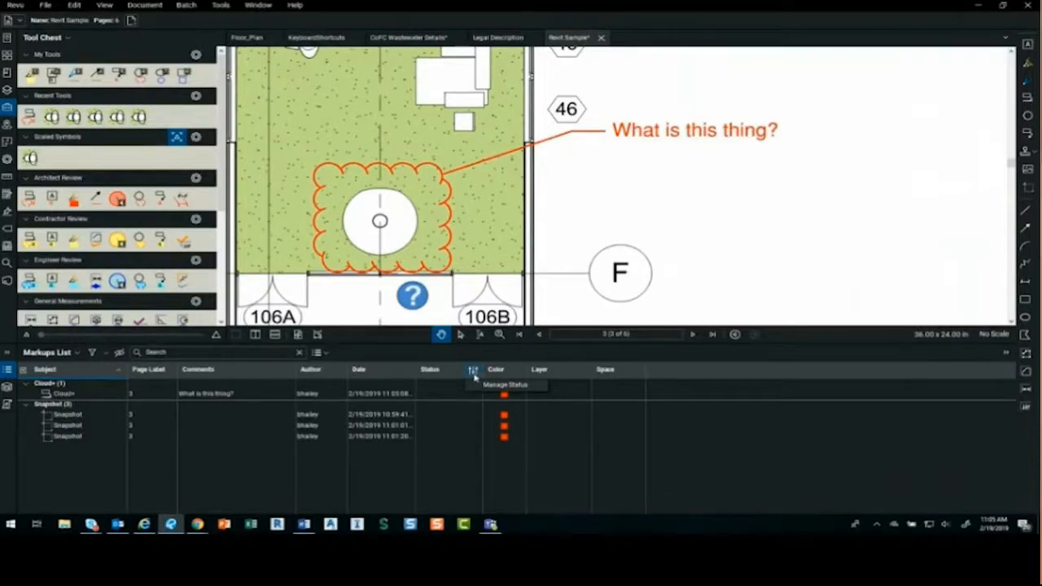
click(487, 390)
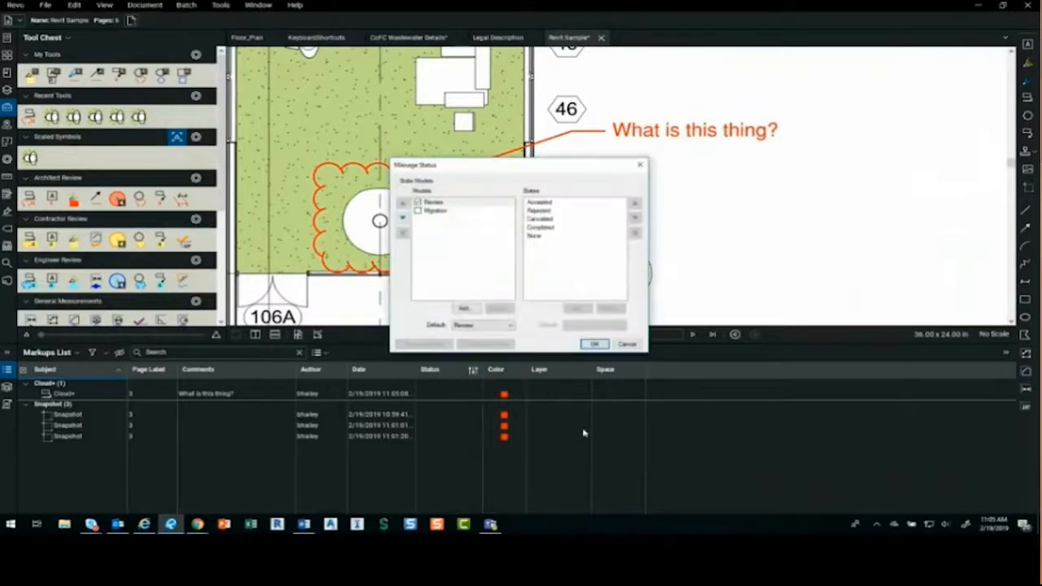
click(558, 204)
click(558, 212)
click(559, 219)
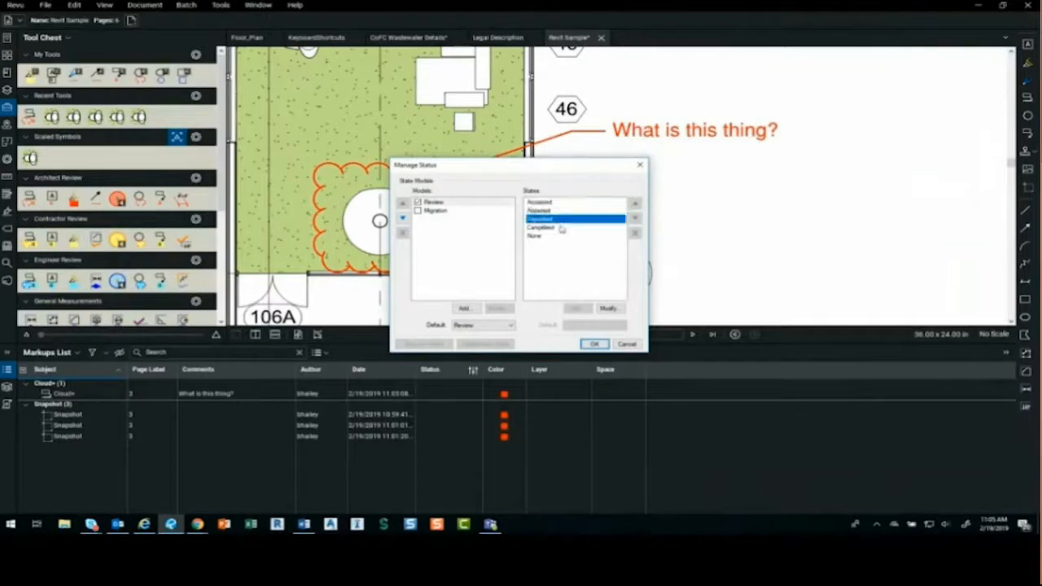
click(558, 228)
click(558, 236)
- Enable a color for the Completed state of the Review model and set it to orange
click(561, 228)
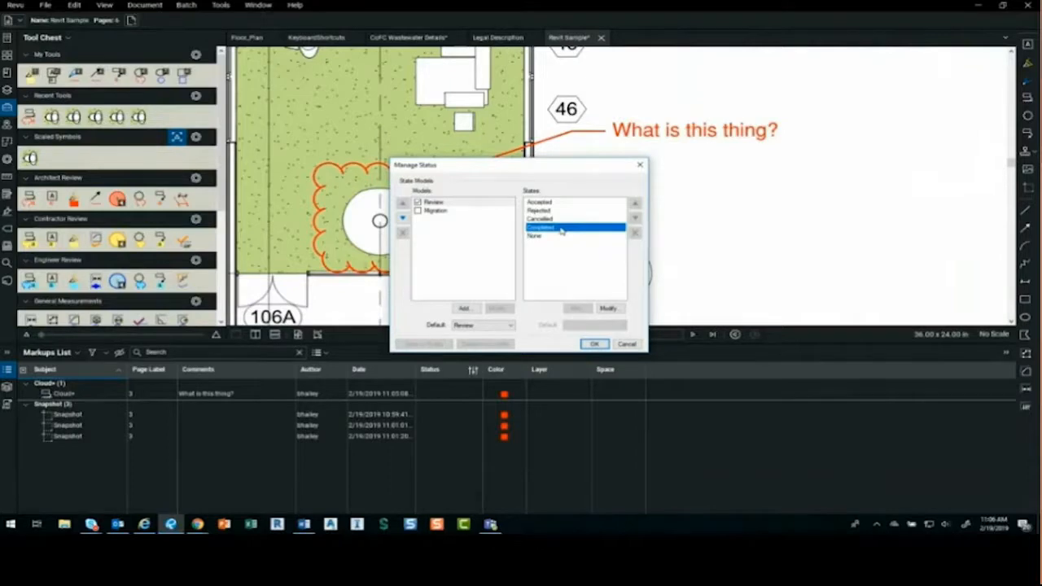
click(608, 310)
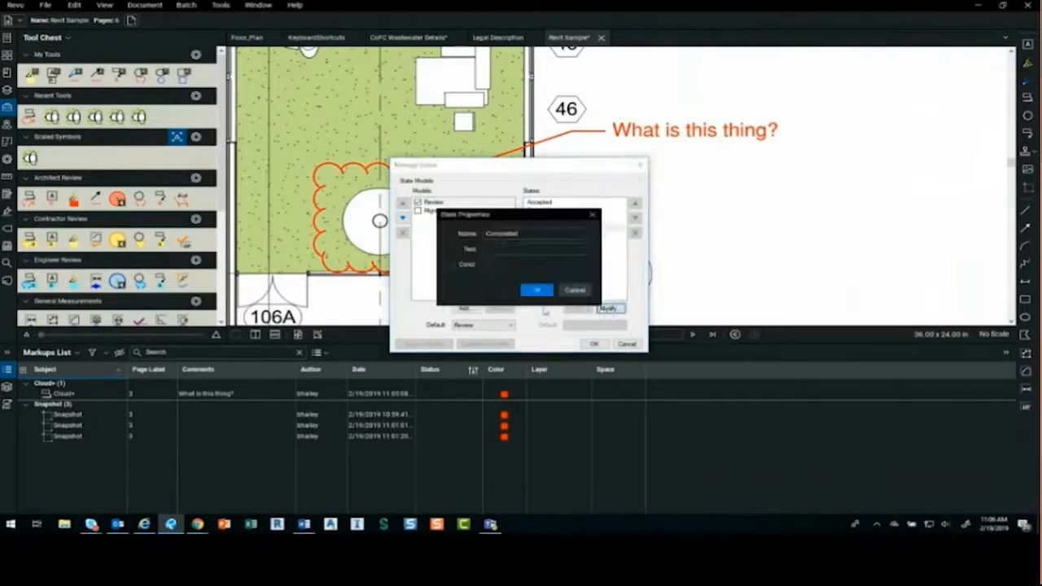
click(454, 266)
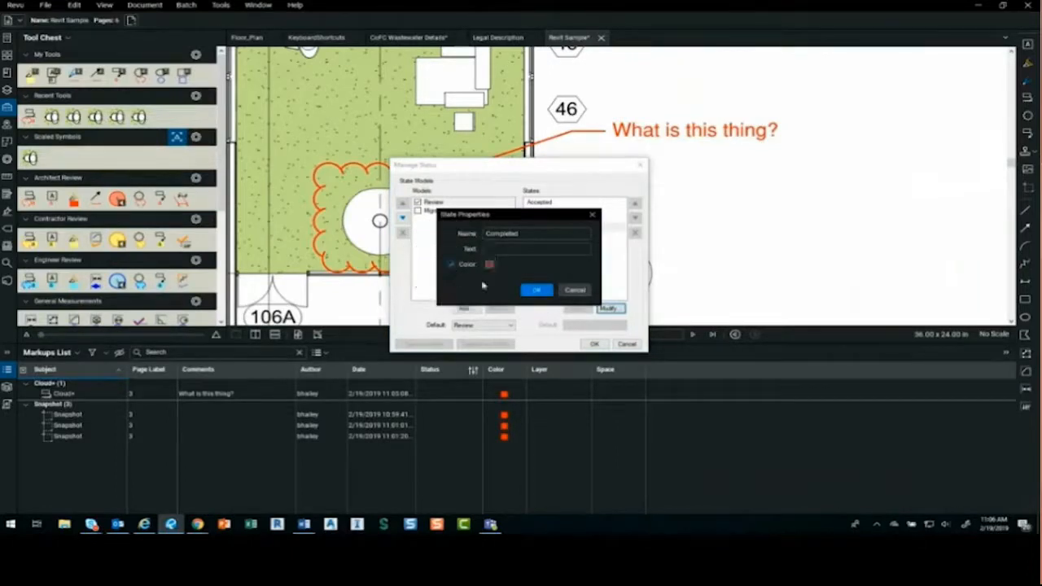
click(491, 266)
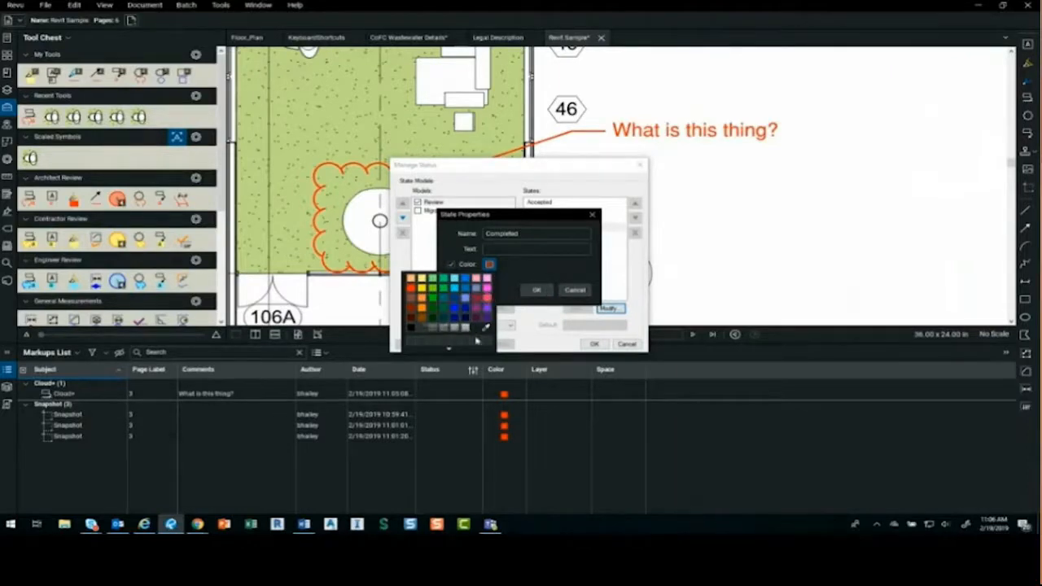
click(421, 301)
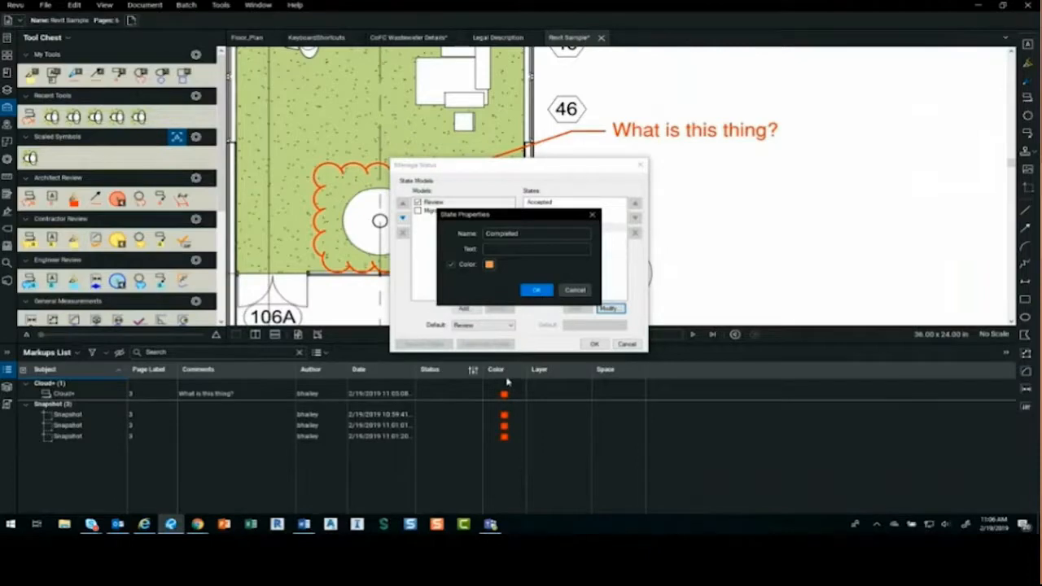
click(539, 293)
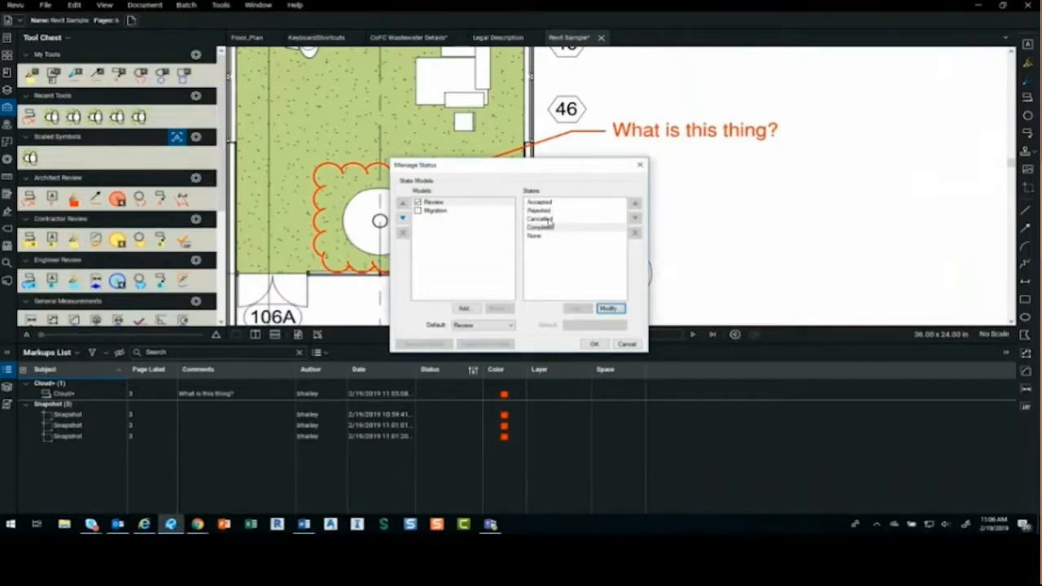
- Enable a color for the Cancelled state, set it to blue, and save the status settings
click(547, 220)
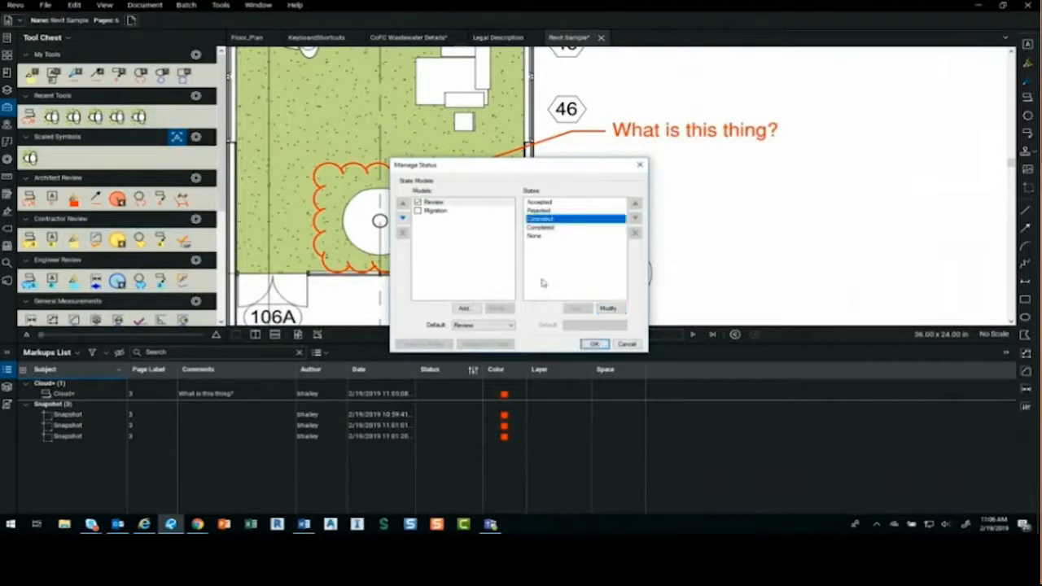
click(608, 309)
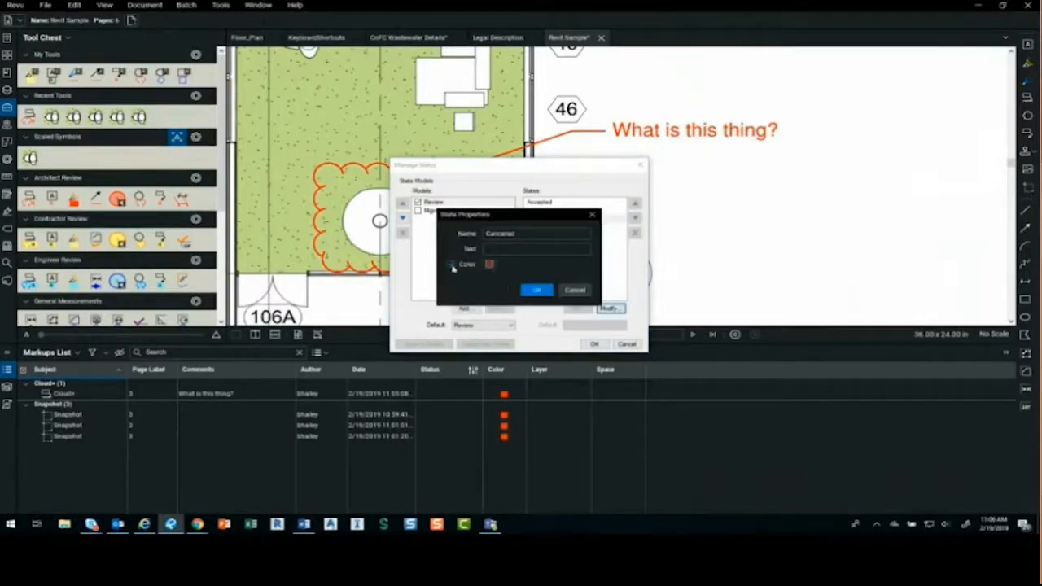
click(491, 266)
click(490, 266)
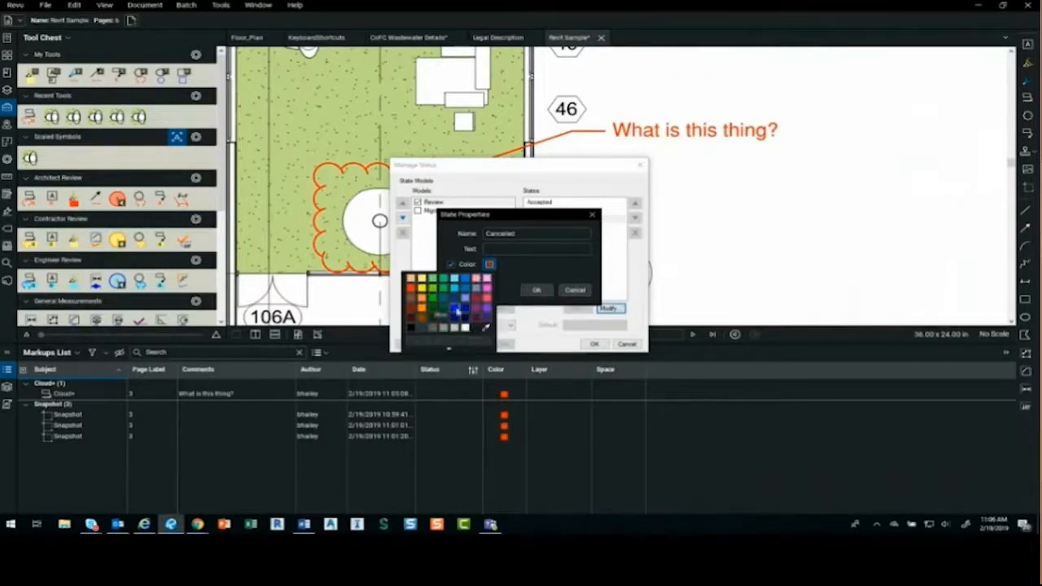
click(459, 309)
click(539, 289)
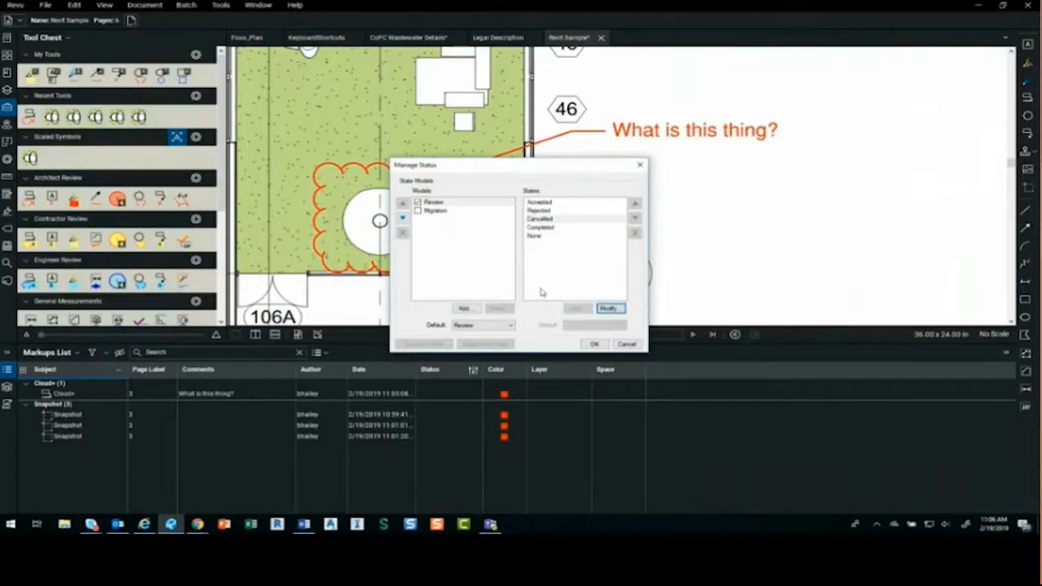
click(594, 343)
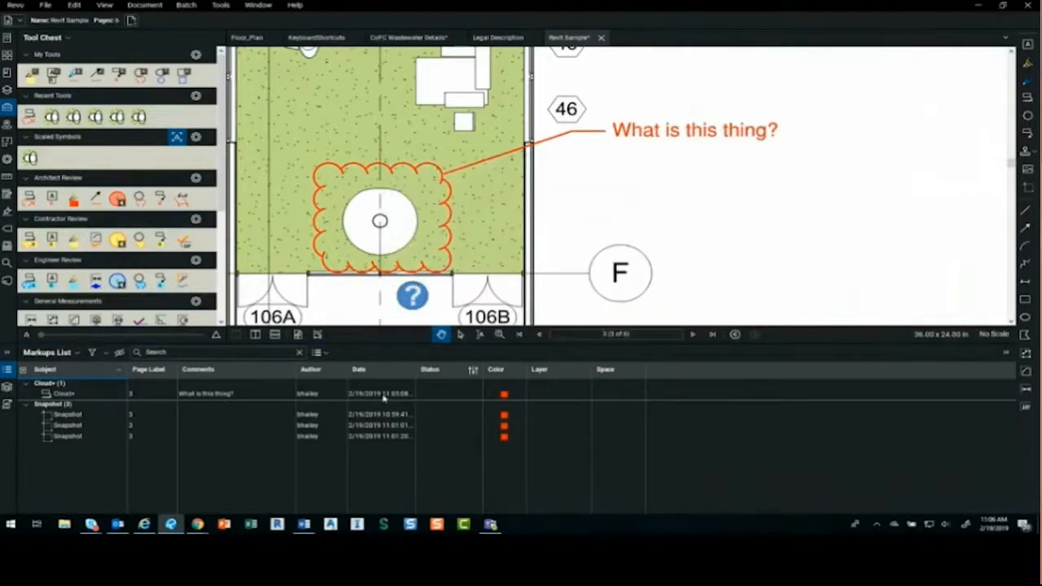
- Set the status of the "What is this thing?" Cloud+ markup to Accepted
click(468, 398)
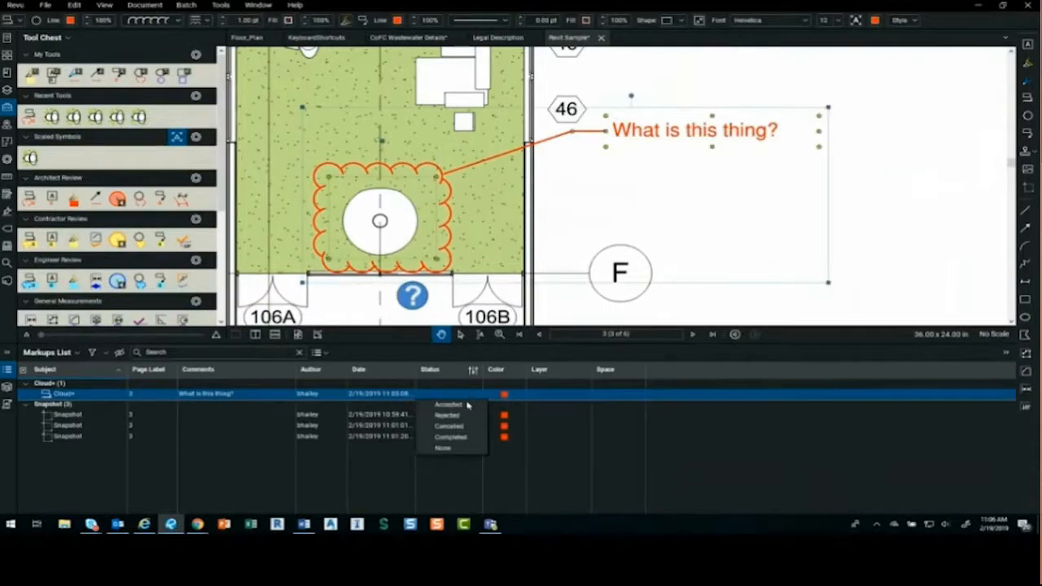
click(456, 403)
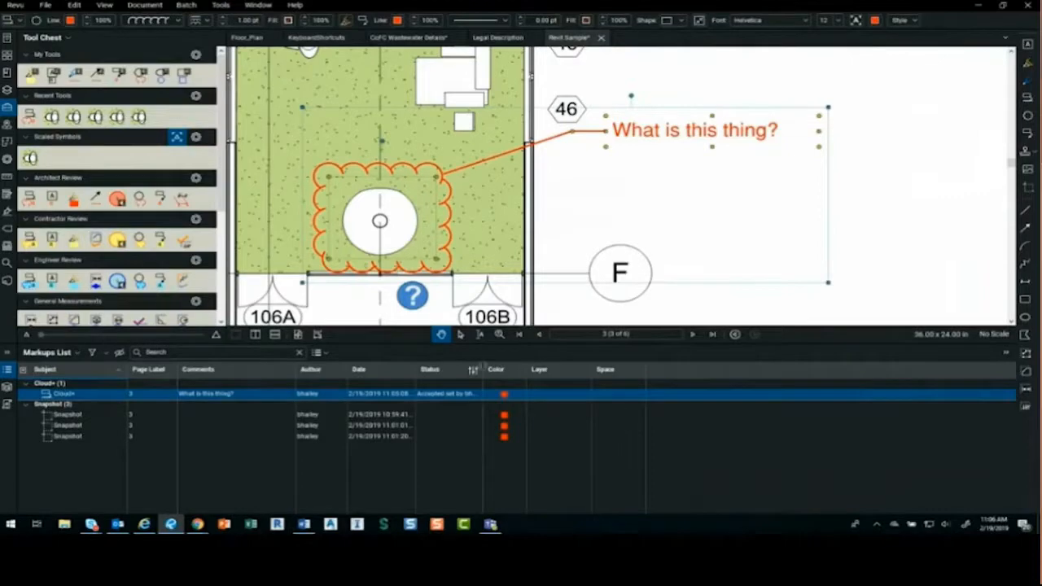
- Set the status of the "What is this thing?" Cloud+ markup to Completed and back to Accepted
click(470, 396)
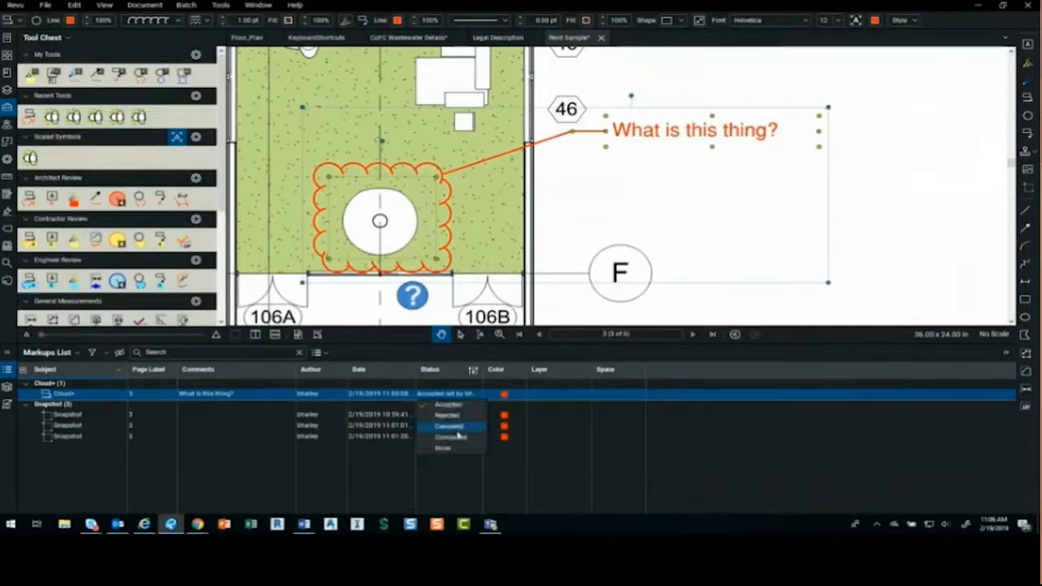
click(456, 437)
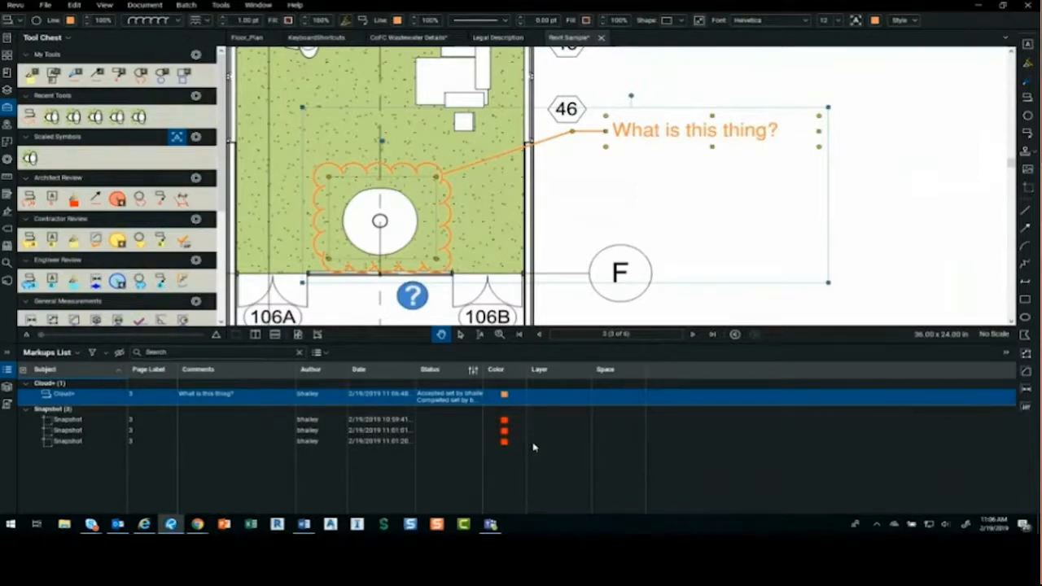
click(466, 401)
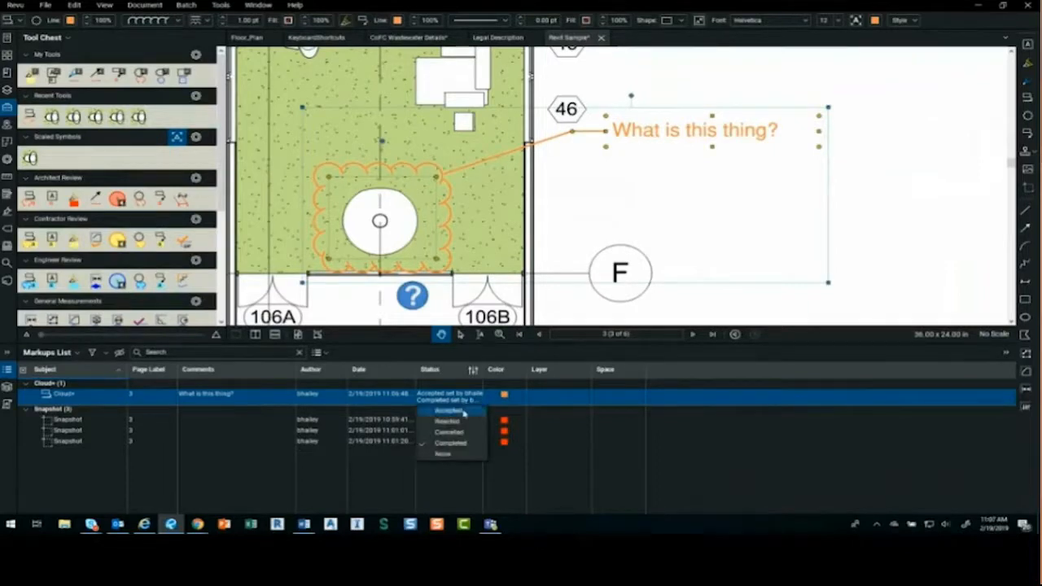
click(457, 410)
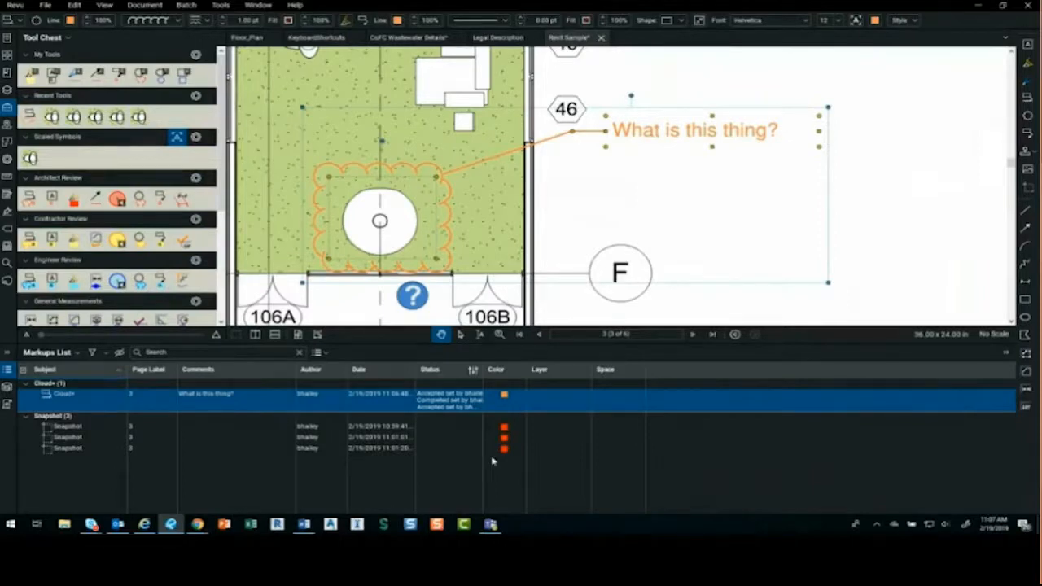
- Set the Cloud+ markup's status to Cancelled and deselect the markup
click(461, 400)
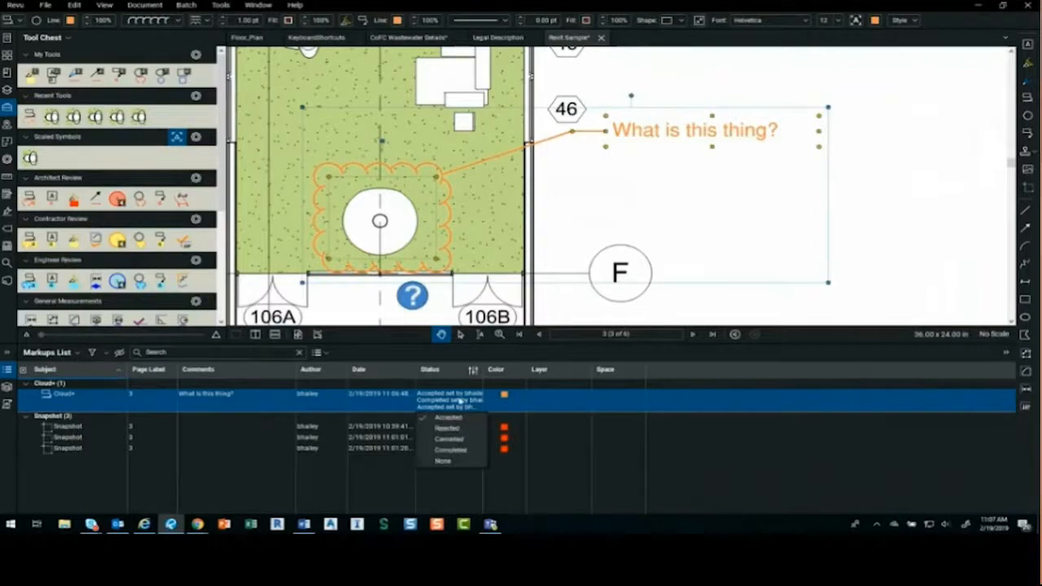
click(460, 441)
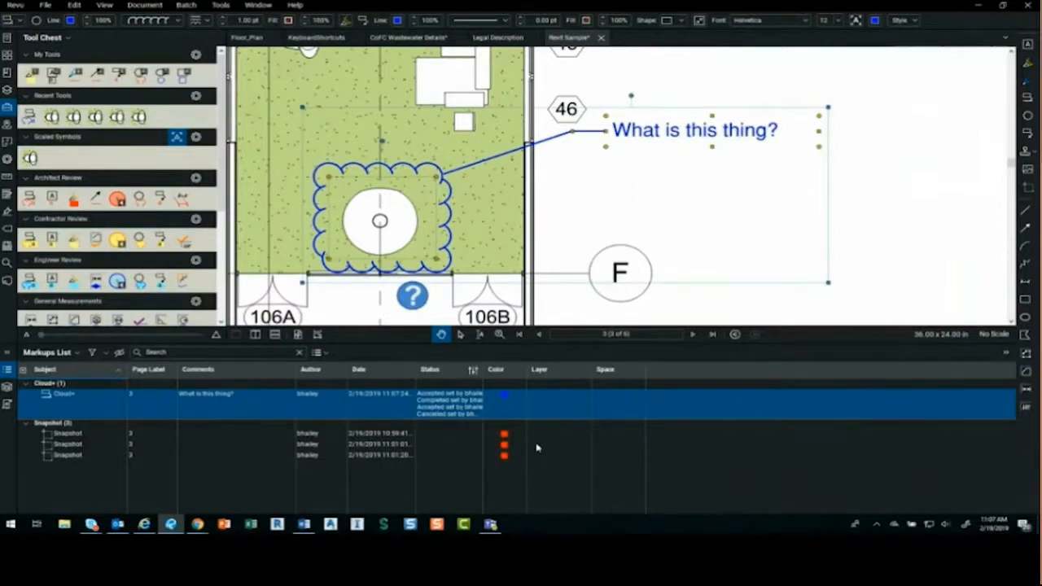
click(859, 189)
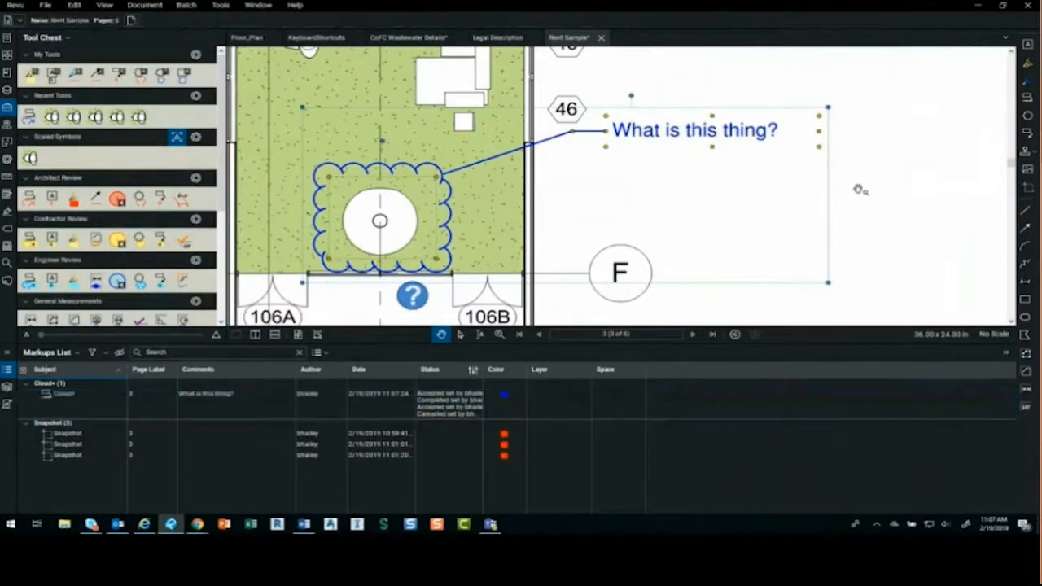
scroll(616, 218, down, 5)
scroll(617, 228, up, 5)
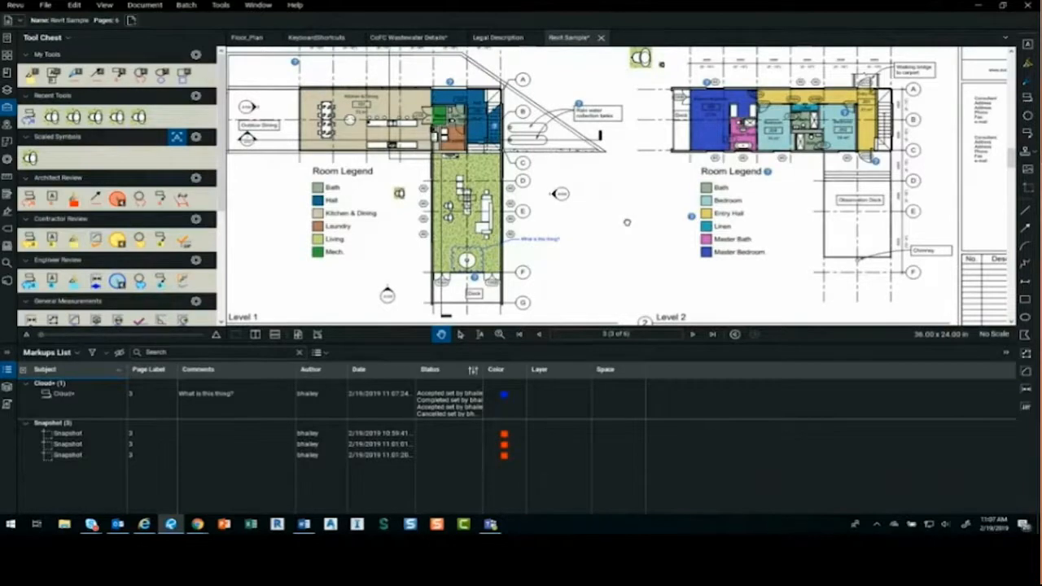
drag(628, 226, 547, 240)
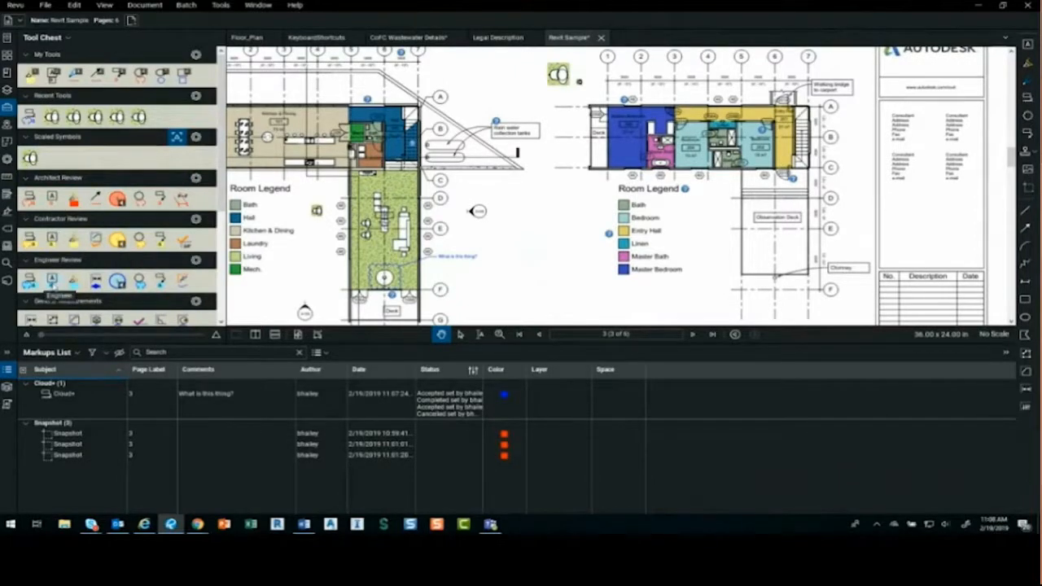
click(53, 282)
scroll(506, 211, up, 4)
click(495, 183)
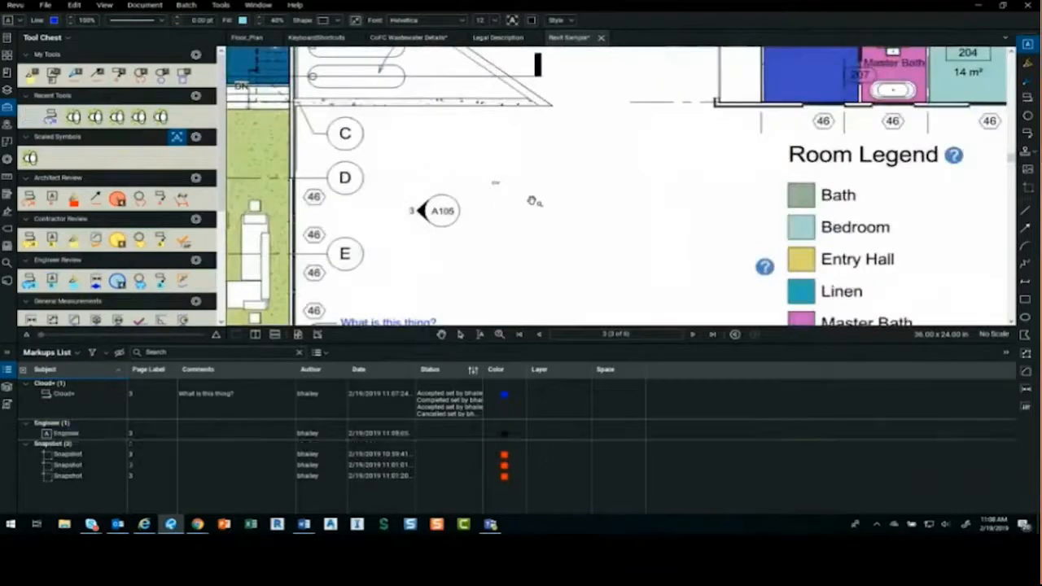
click(520, 207)
click(519, 208)
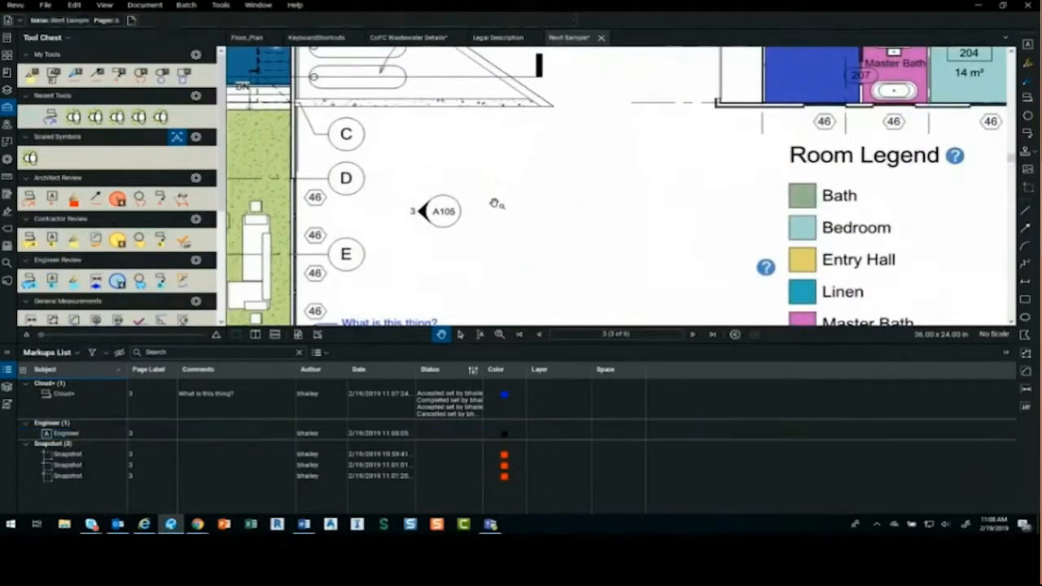
click(496, 183)
key(Delete)
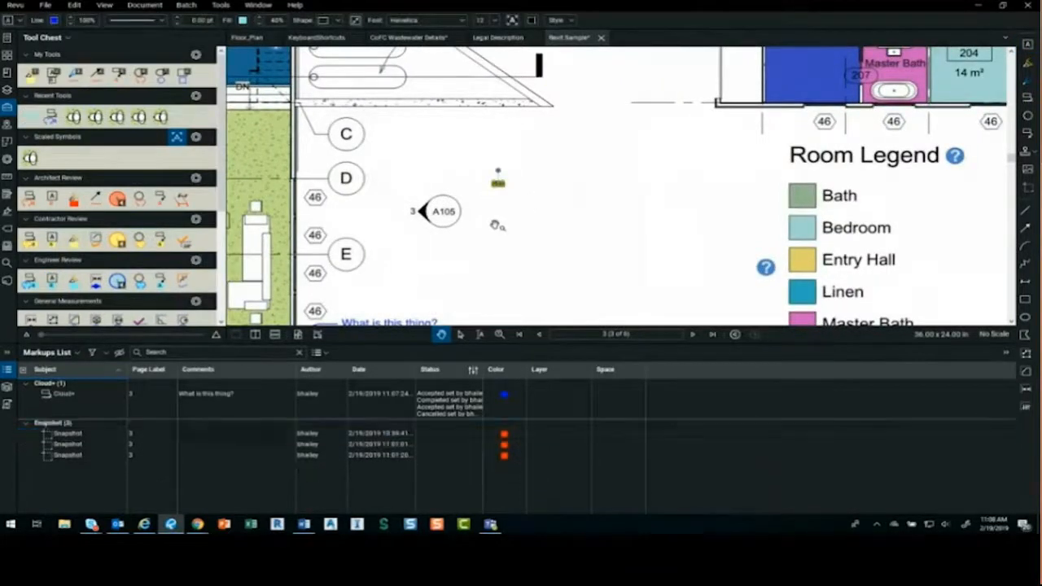
- Add an Engineer Review text box reading "This is my first comment" in the blank area beside the A105 marker
click(54, 282)
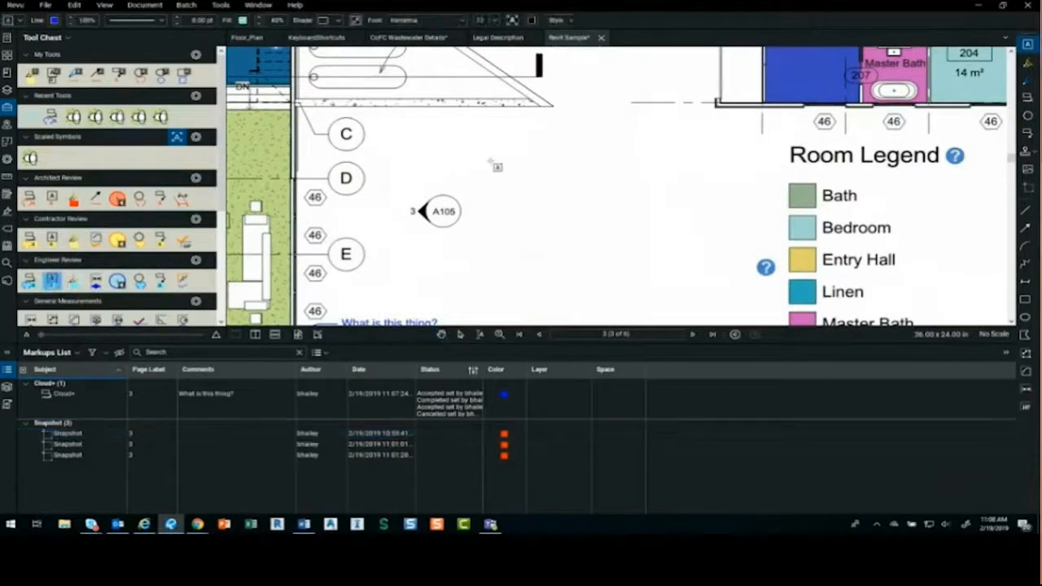
drag(492, 161, 575, 188)
text(T)
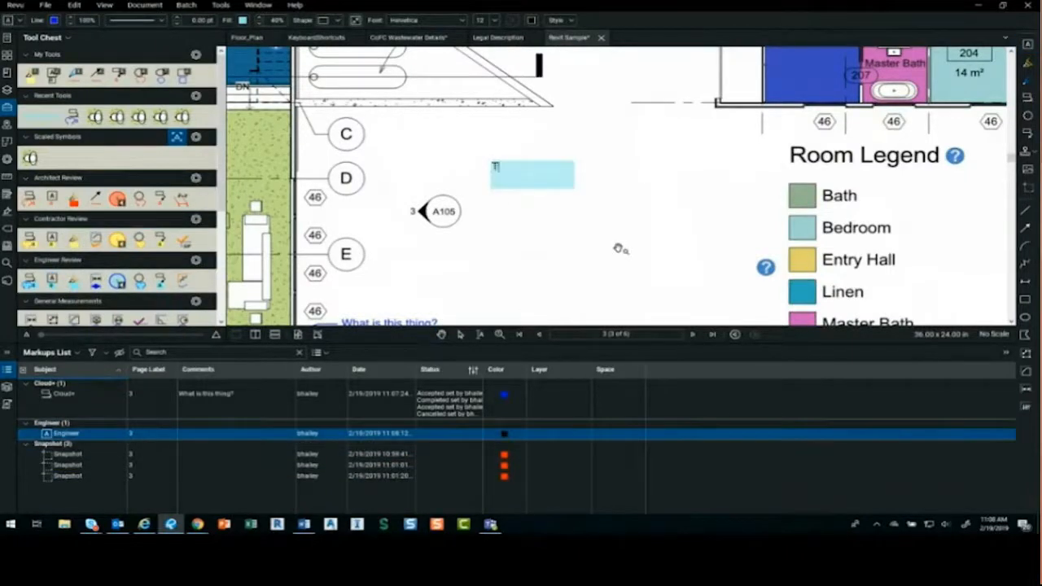
text(his is my first )
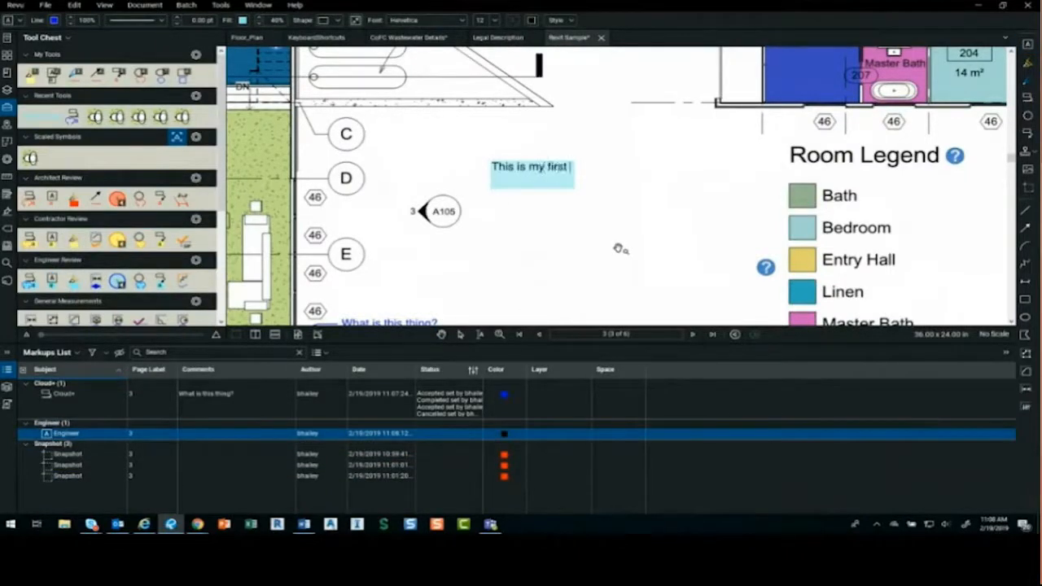
text(comment)
key(Escape)
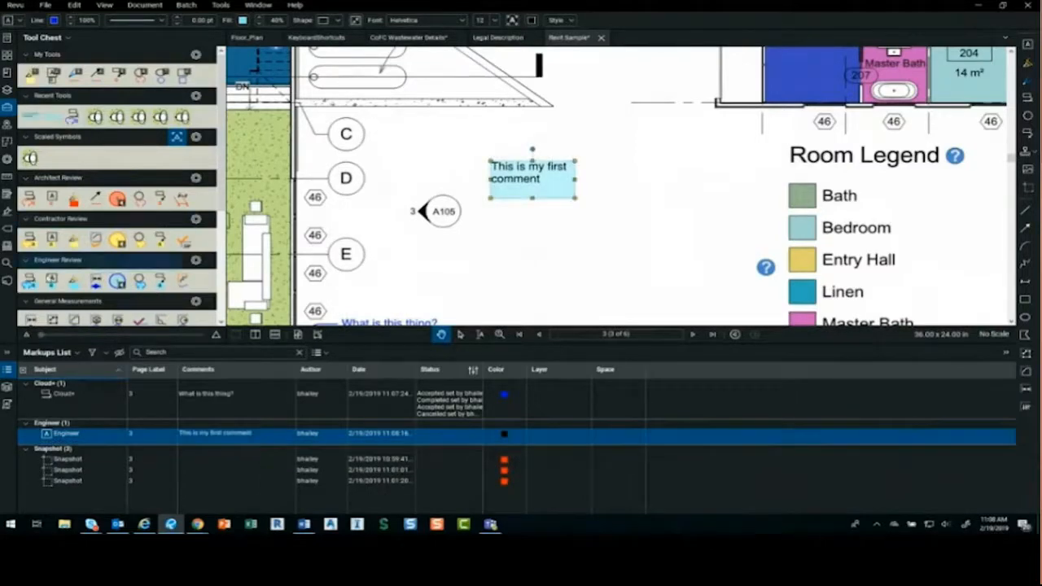
- Add another Engineer Review text box reading "This is my second comment" below the first comment
click(50, 281)
drag(542, 227, 669, 262)
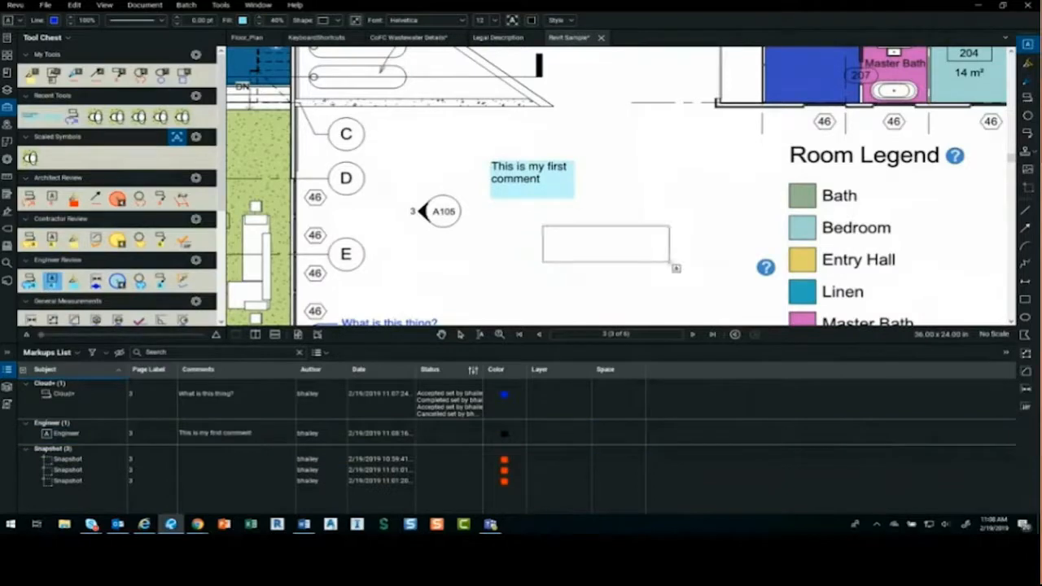
text(THis is)
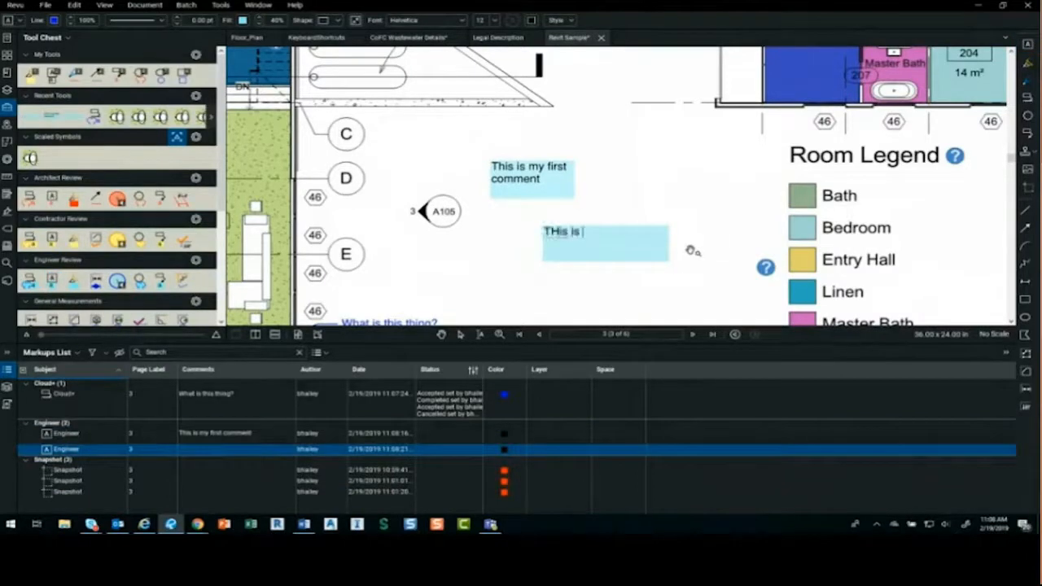
key(BackSpace)
key(BackSpace)
key(BackSpace)
key(BackSpace)
key(BackSpace)
key(BackSpace)
key(BackSpace)
text(his is my second comment)
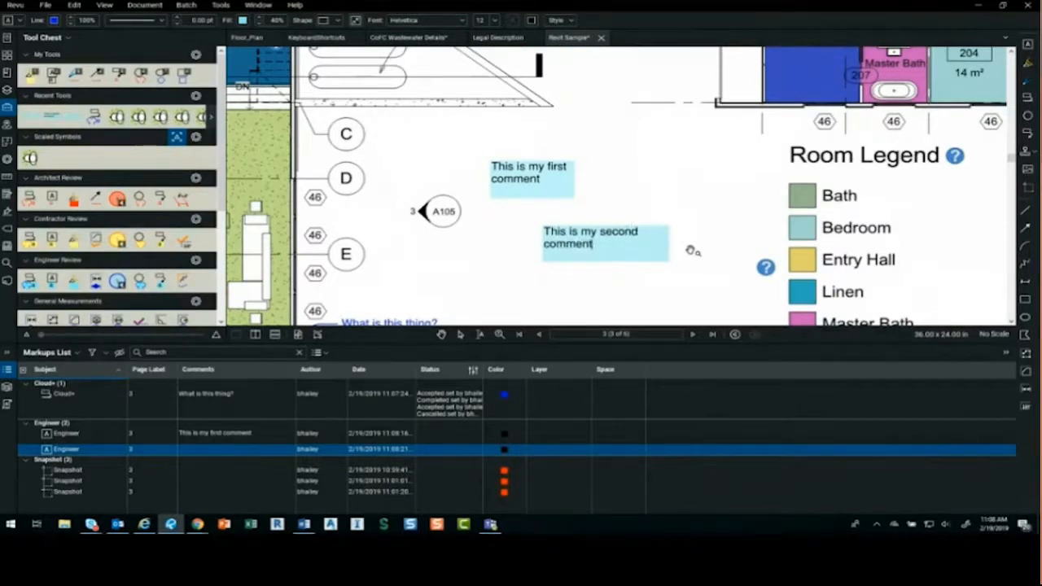
key(Escape)
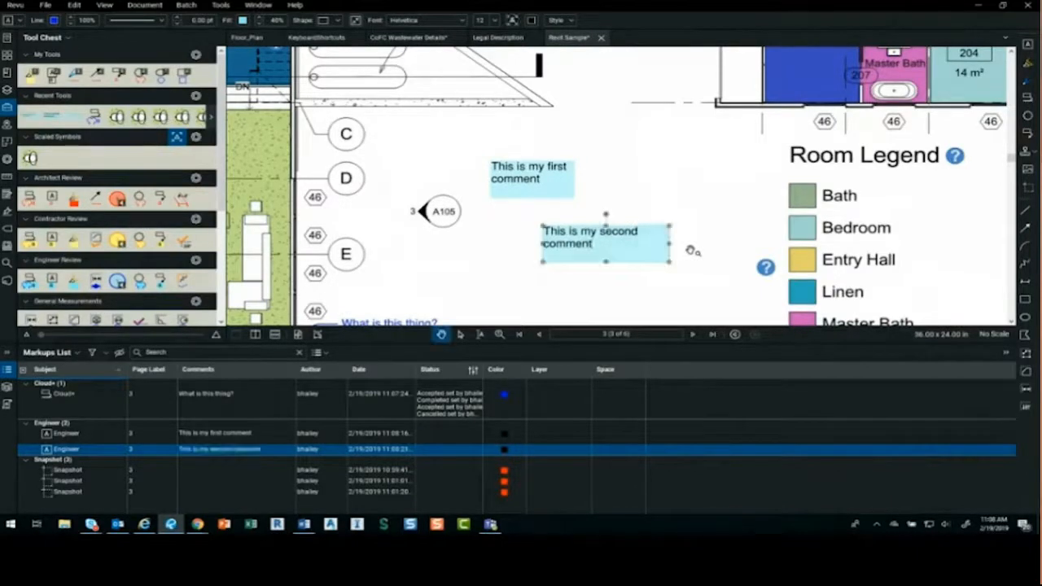
key(Escape)
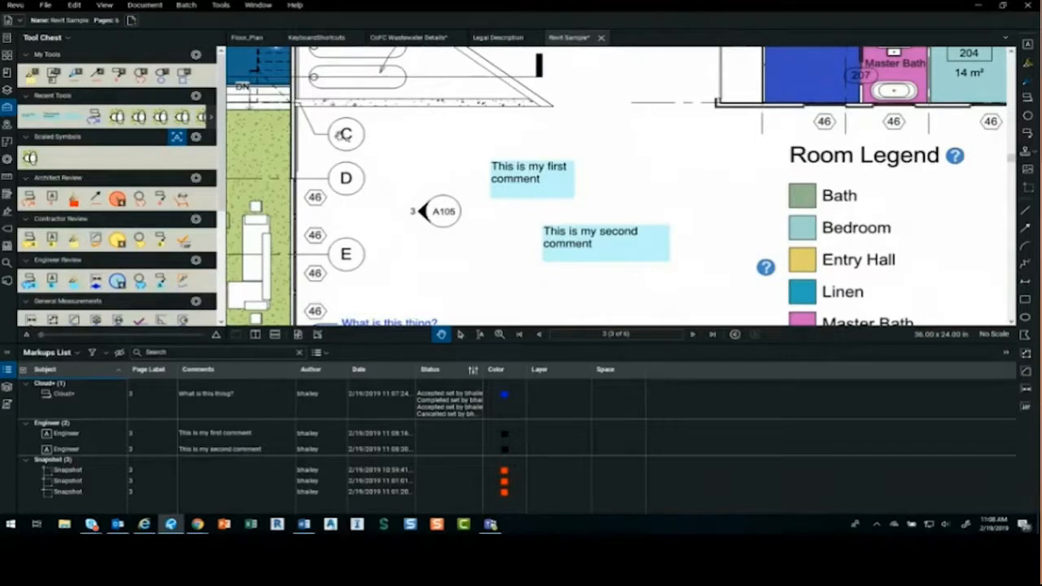
- Turn on Reuse mode and add an Engineer Review text box reading "my third" below the second comment
click(221, 5)
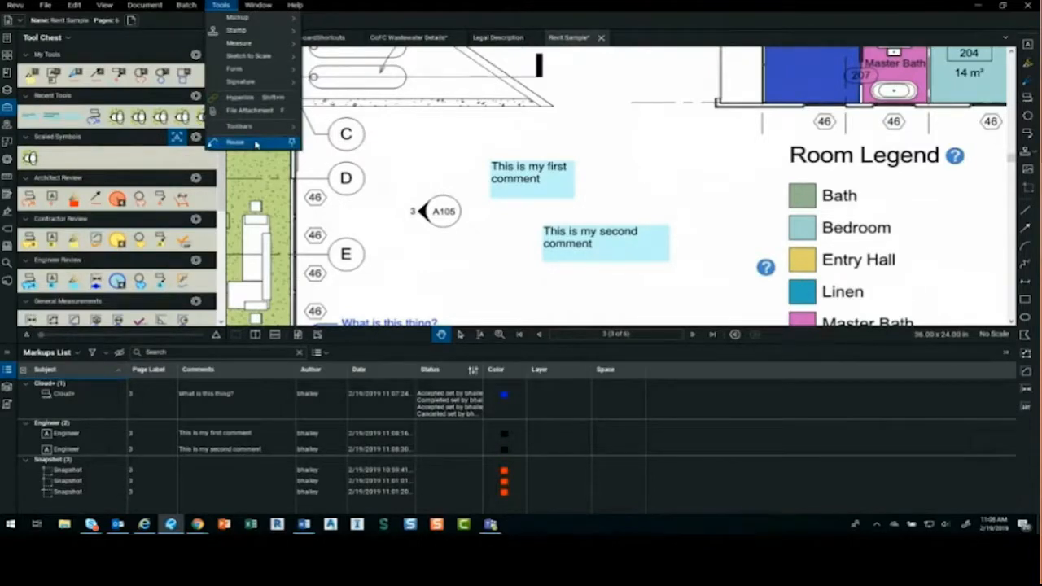
click(255, 144)
drag(477, 263, 472, 193)
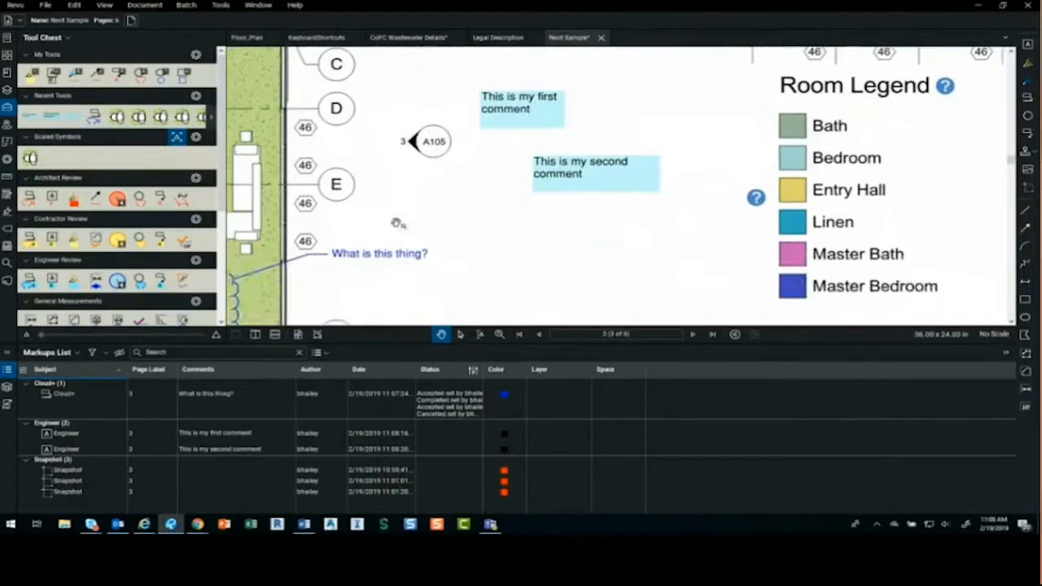
click(51, 280)
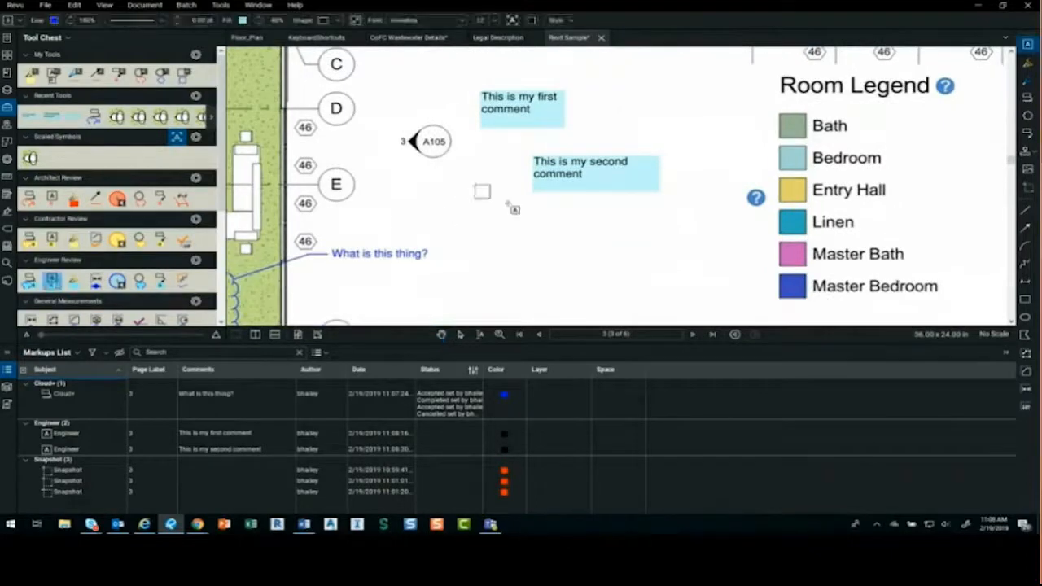
drag(476, 184, 584, 221)
text(my)
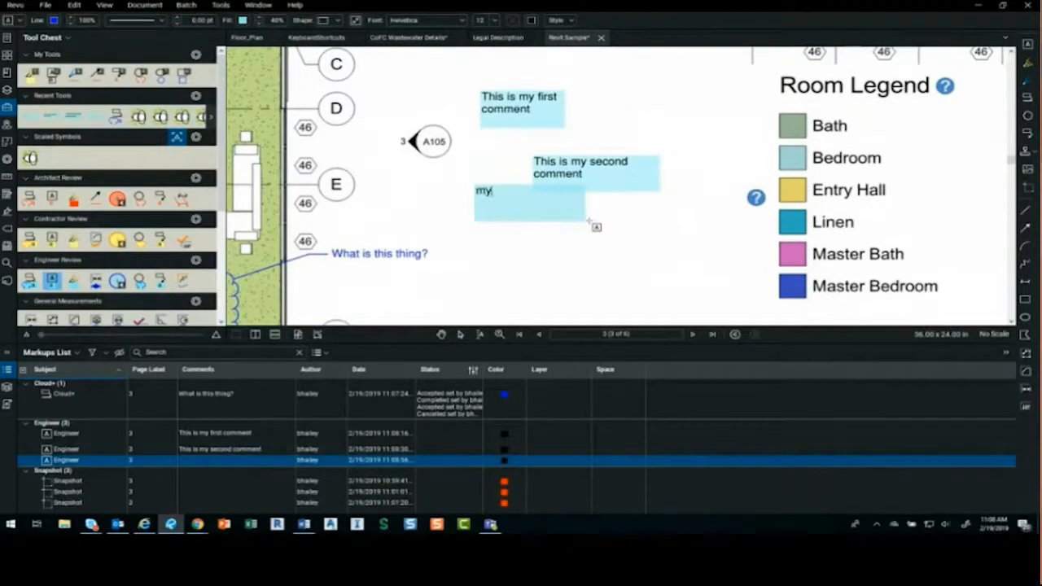
text( third)
- Continue with the reused Engineer tool to add a "my fourth" text box and an empty one beside it, and end placement
drag(533, 247, 612, 274)
text(my )
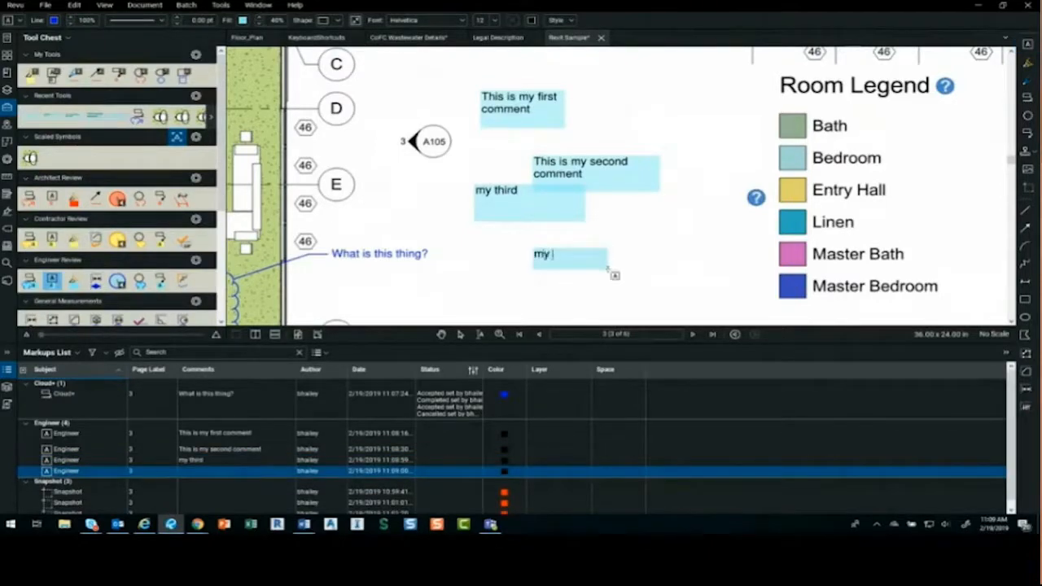
text(fourt)
key(BackSpace)
text(urth)
click(635, 246)
drag(634, 242, 698, 215)
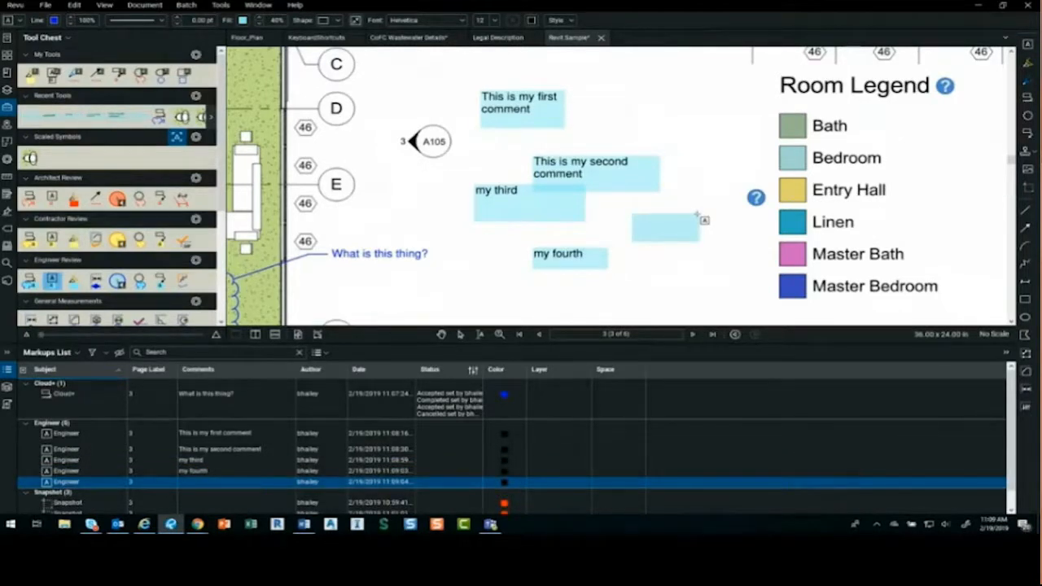
key(Escape)
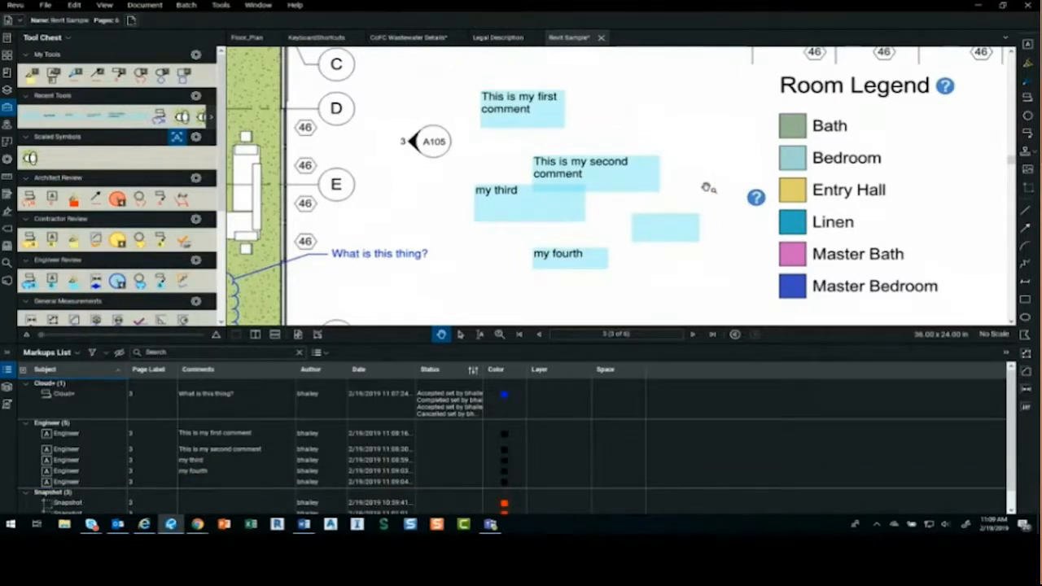
- Display the Status Bar
click(220, 6)
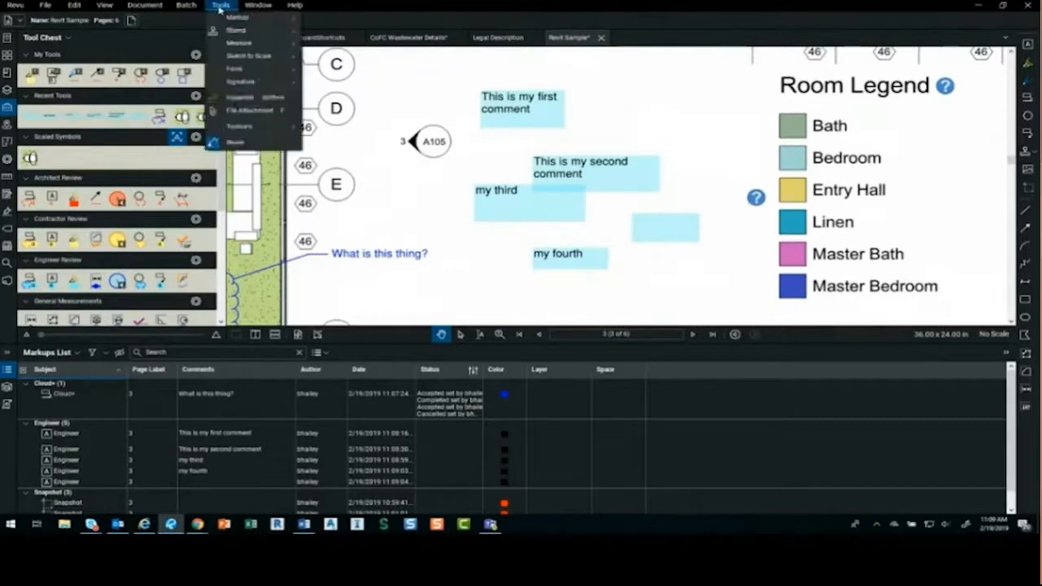
mouse_move(244, 126)
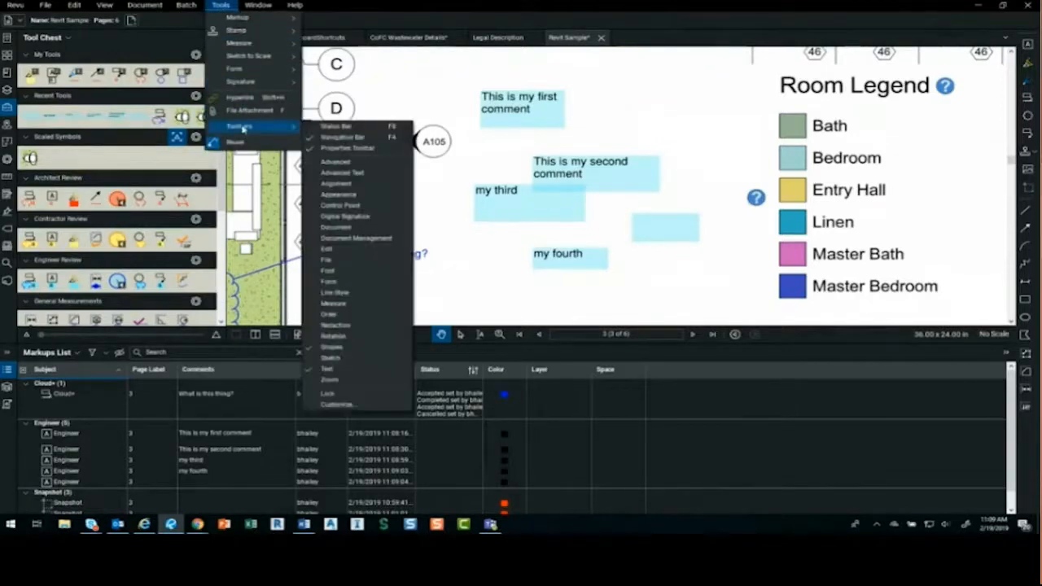
click(346, 130)
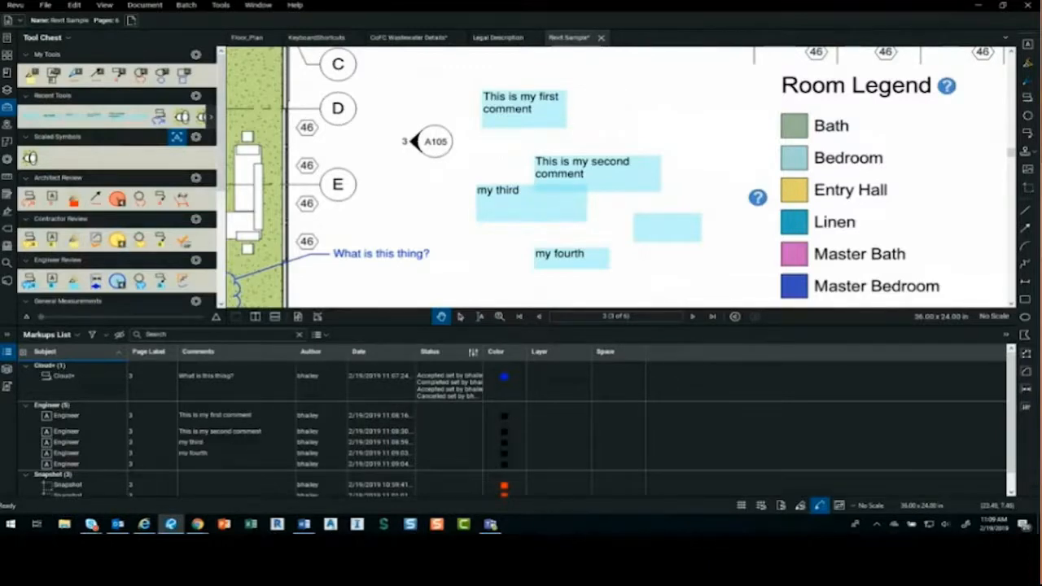
key(alt+Tab)
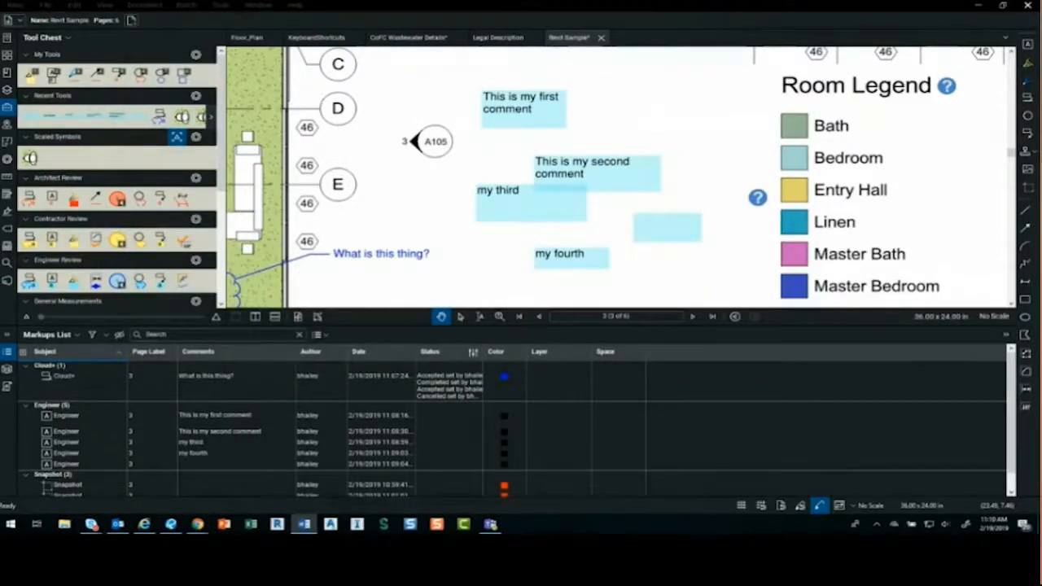
click(464, 187)
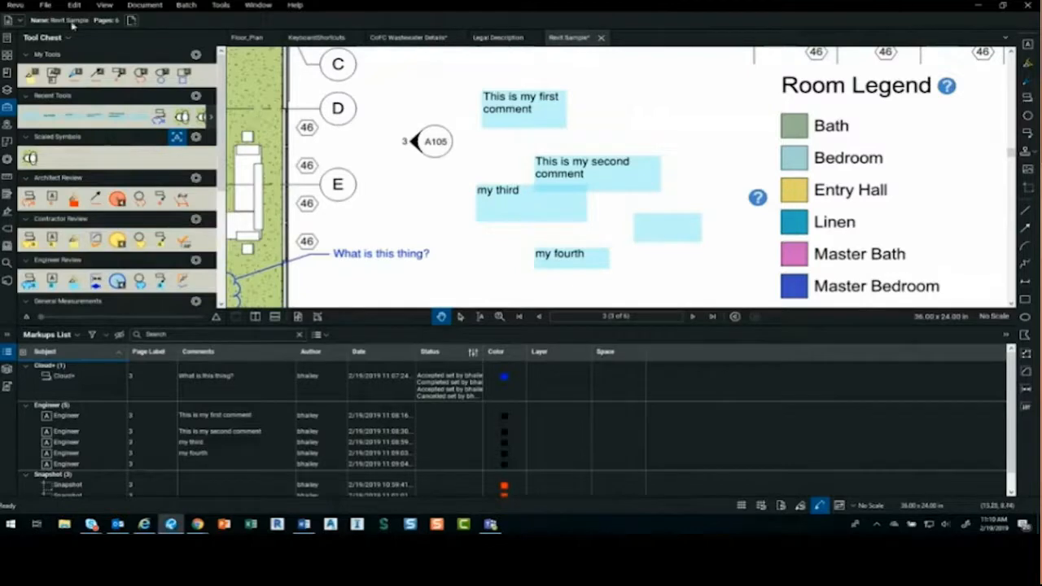
- Create a new one-page 8.5 x 11 inch portrait PDF with the Grid Light Blue 1/8" style
click(47, 6)
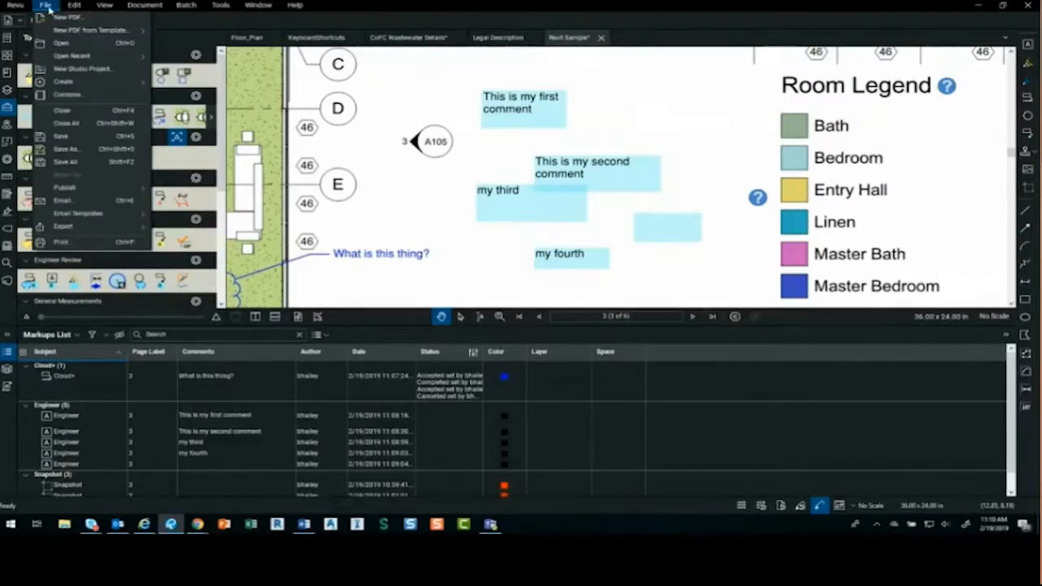
click(65, 19)
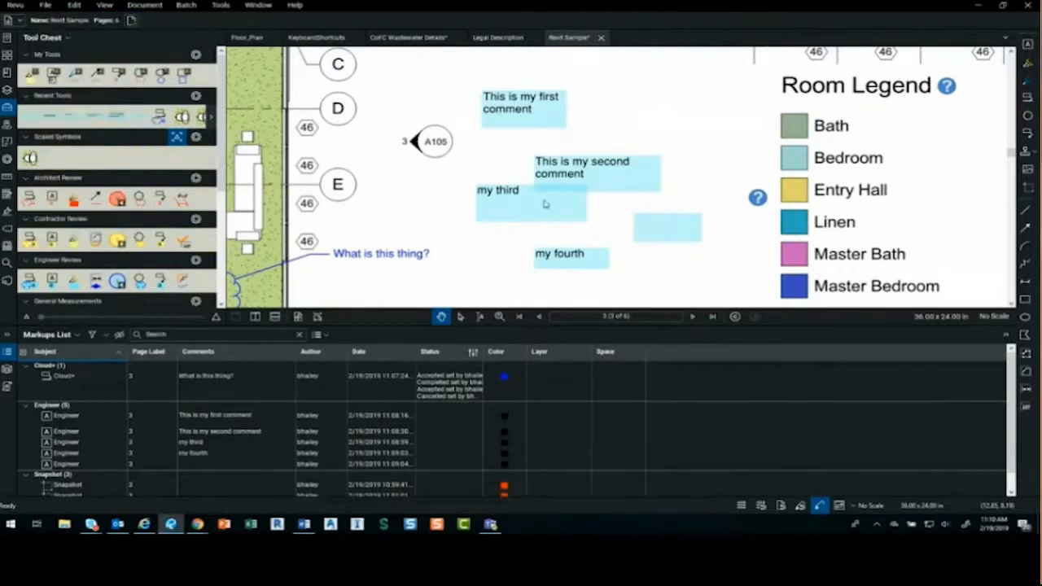
drag(534, 188, 532, 143)
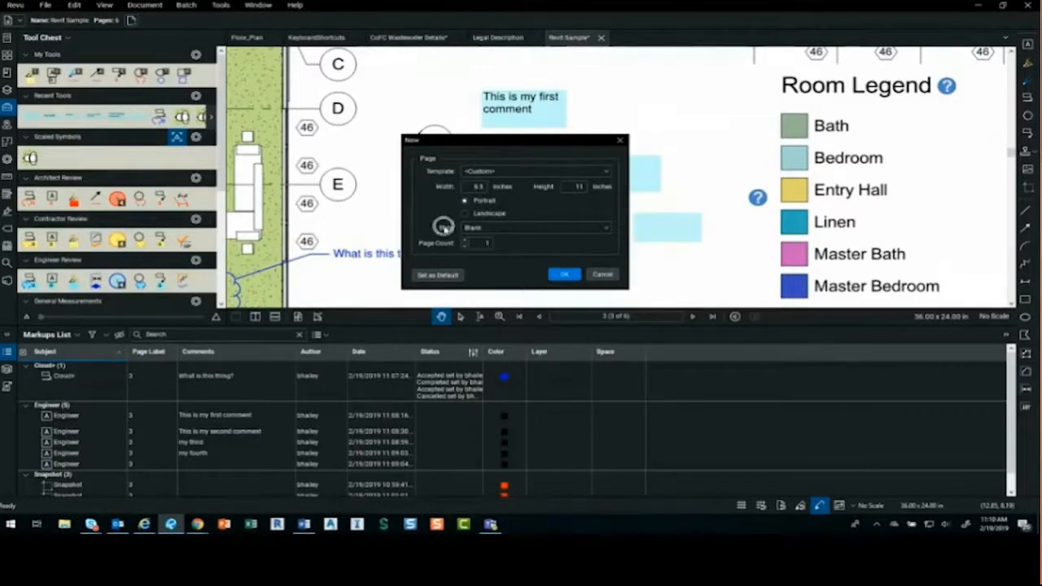
click(608, 230)
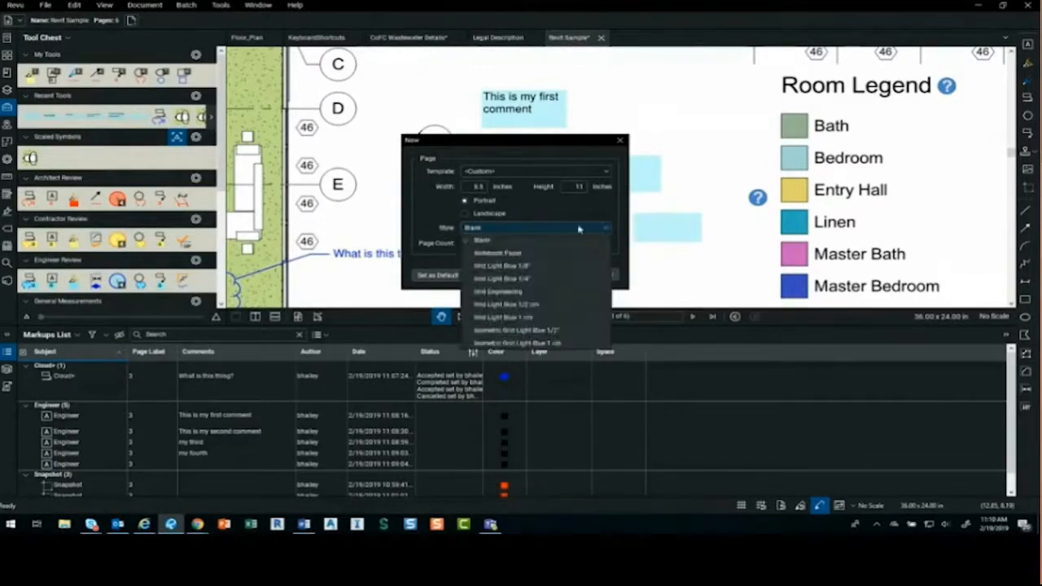
click(545, 271)
click(570, 277)
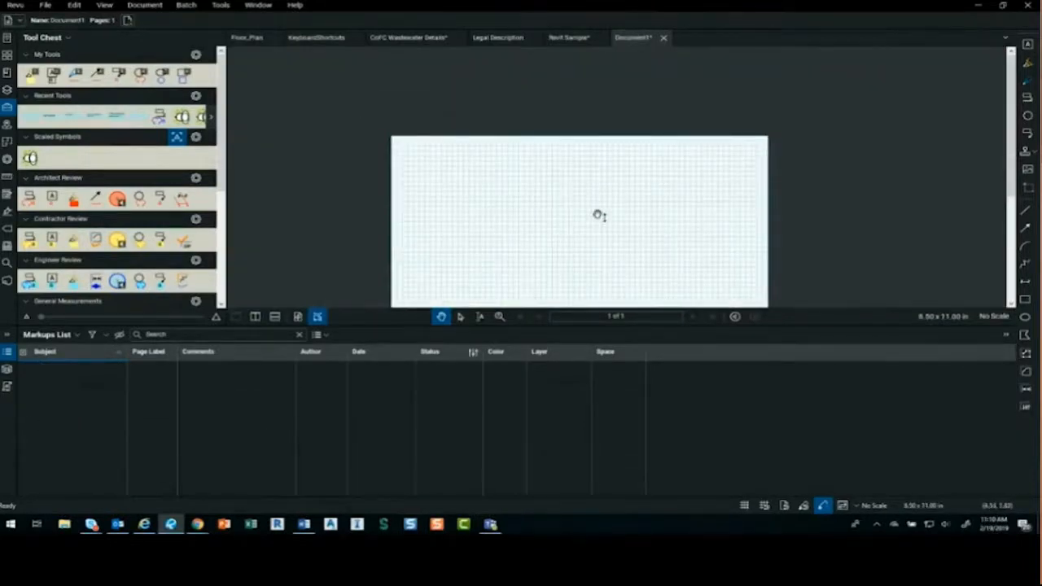
drag(599, 214, 558, 177)
drag(542, 270, 577, 186)
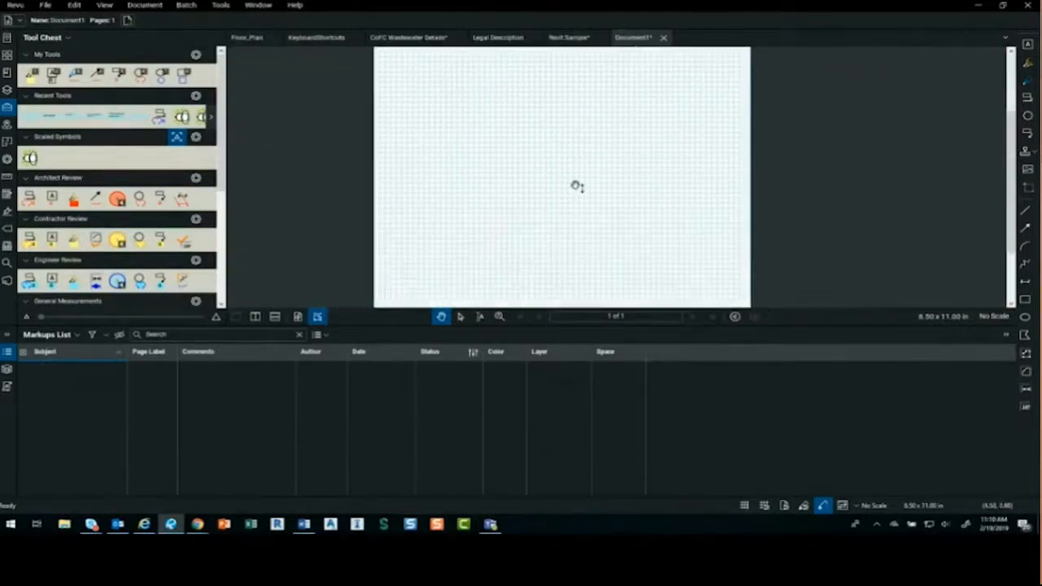
drag(575, 266, 580, 162)
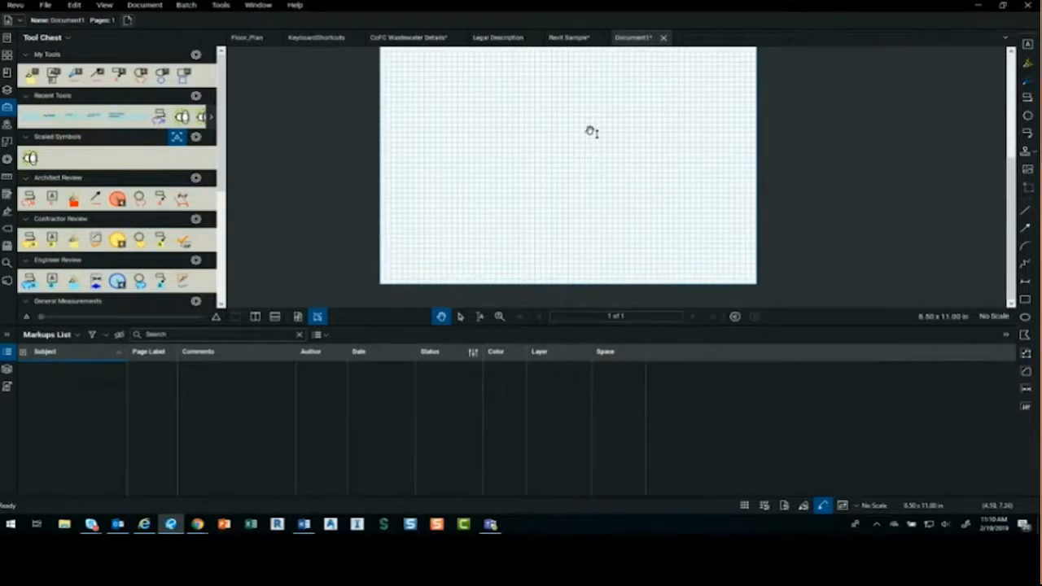
drag(591, 131, 595, 228)
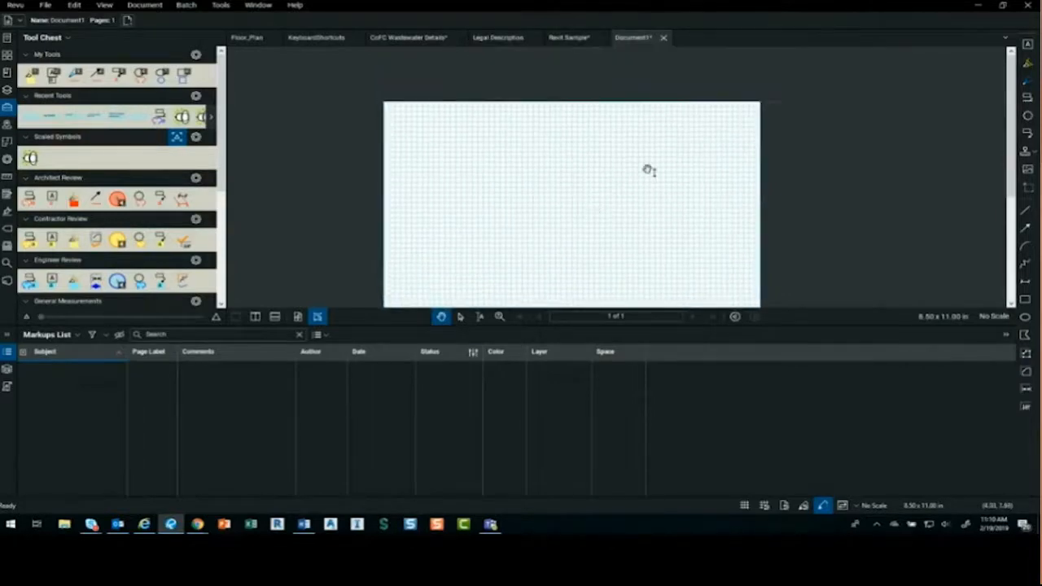
- Create another new one-page 8.5 x 11 inch portrait PDF, using the Grid Engineering style
click(75, 7)
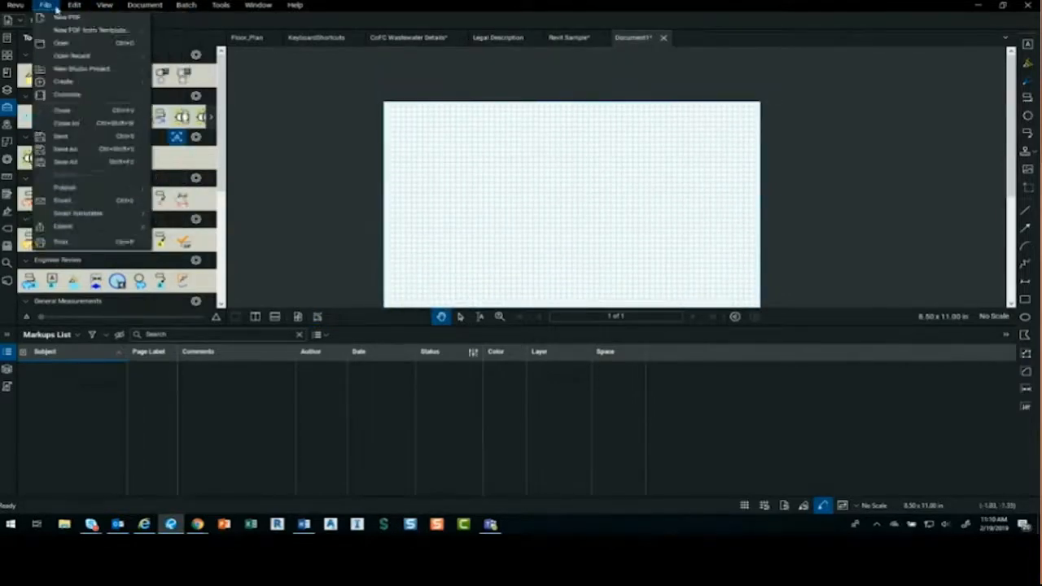
click(62, 16)
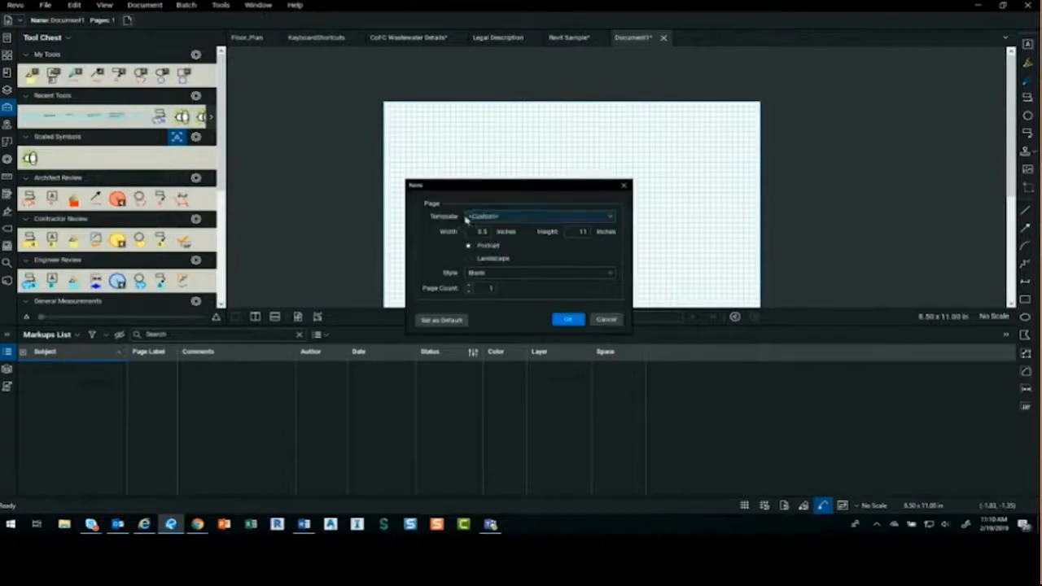
click(508, 275)
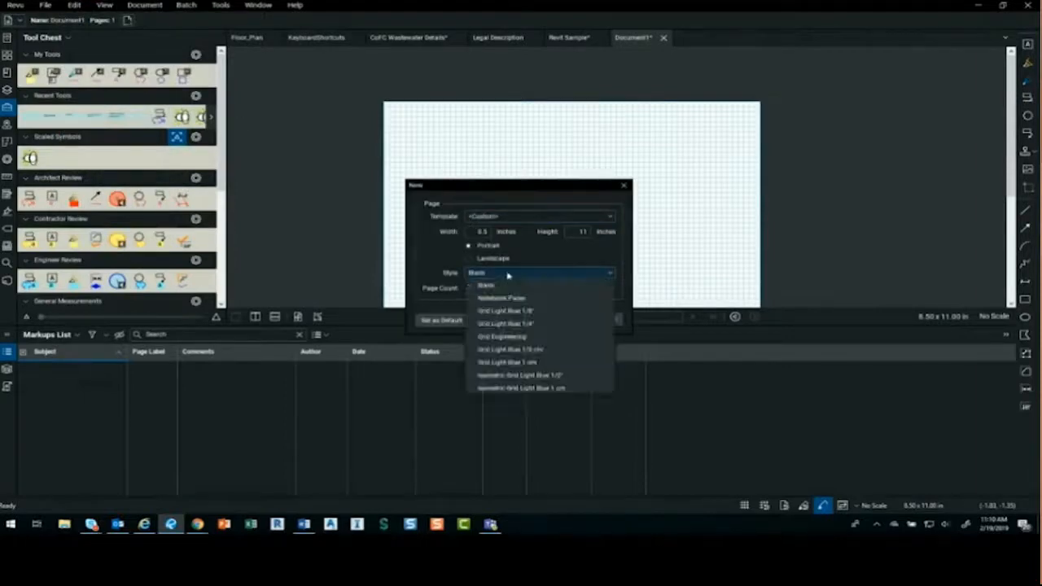
click(540, 340)
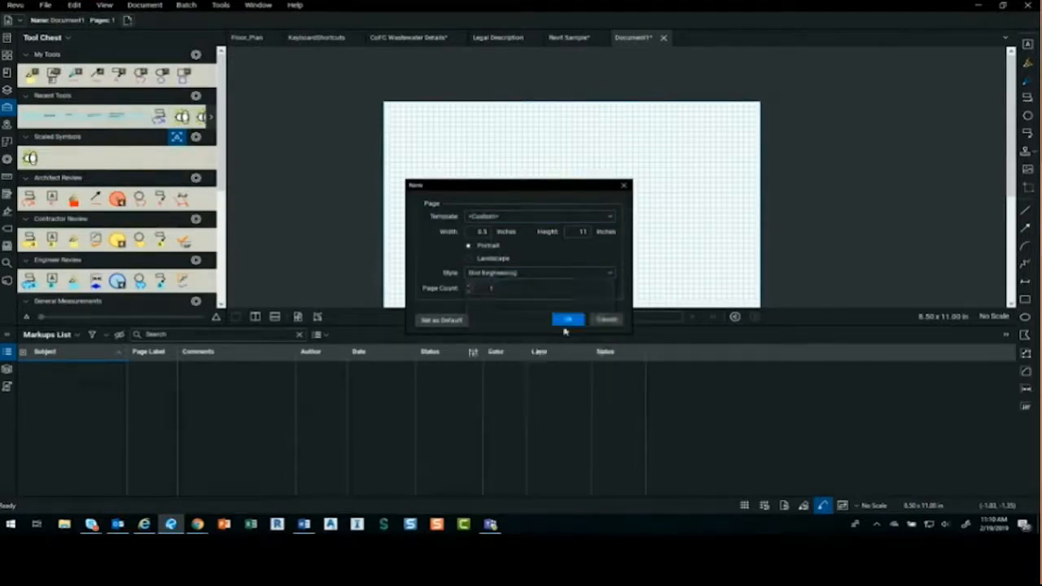
click(566, 321)
- Examine the engineering grid's major and minor lines and the page margins, up close and at full-page width
scroll(545, 217, down, 3)
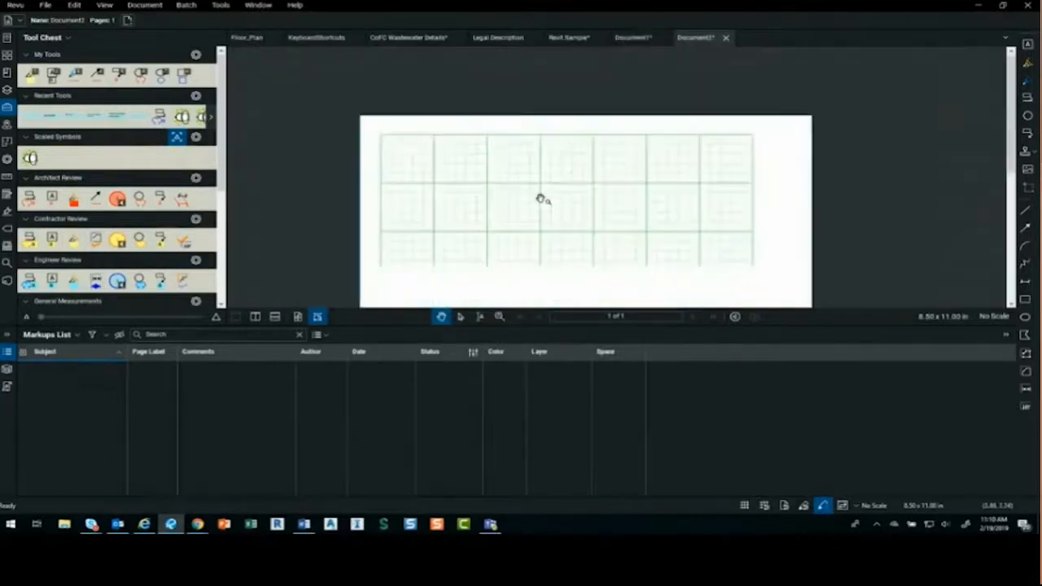
drag(738, 236, 717, 188)
scroll(718, 187, down, 2)
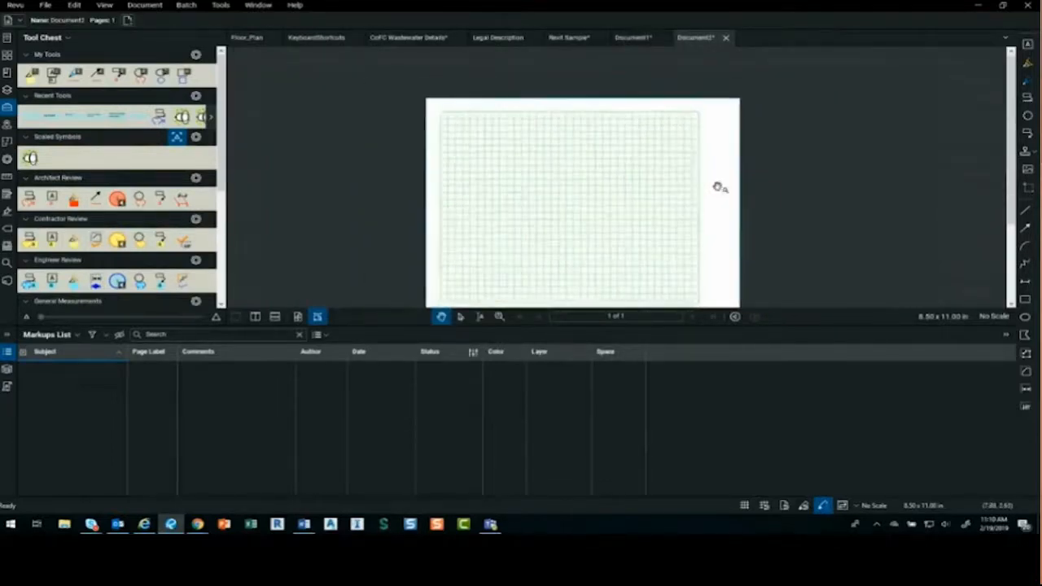
drag(730, 236, 658, 200)
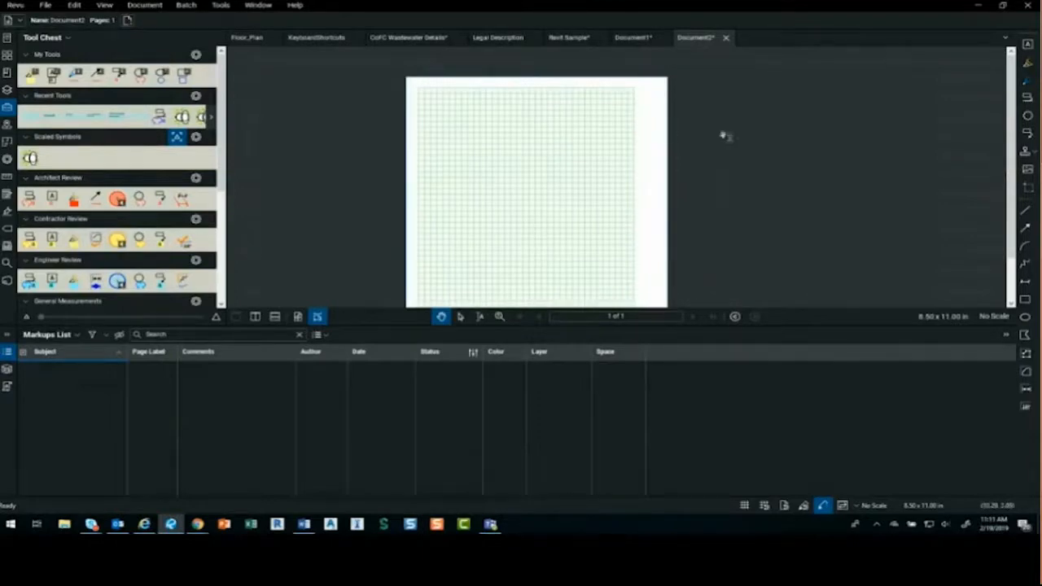
scroll(429, 94, up, 2)
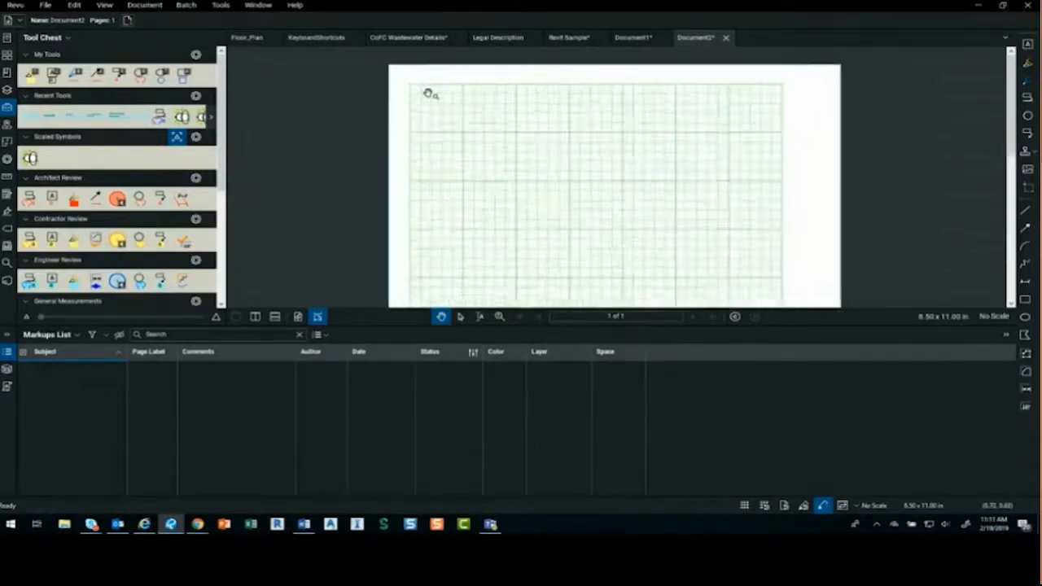
scroll(512, 100, up, 2)
scroll(490, 103, up, 2)
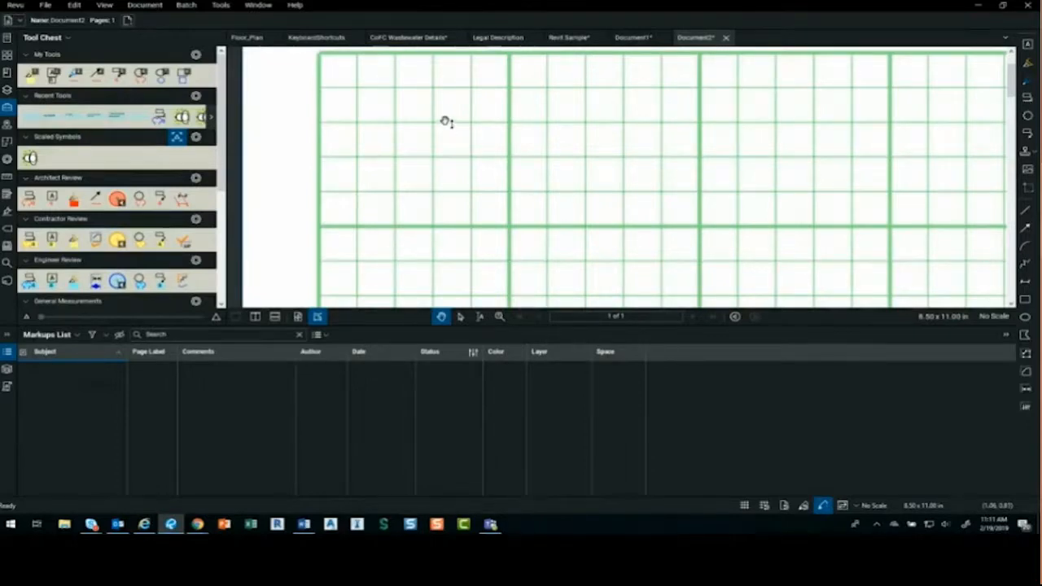
scroll(446, 122, down, 3)
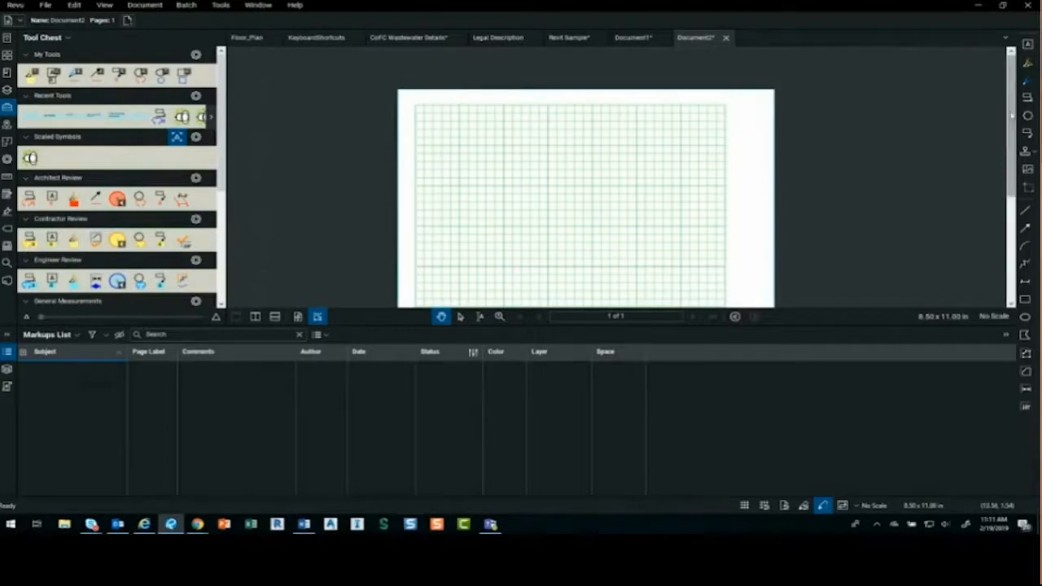
- Add a callout near the top of the engineering grid page reading "This is my comment but my coworker only speaks Turkish."
click(1027, 133)
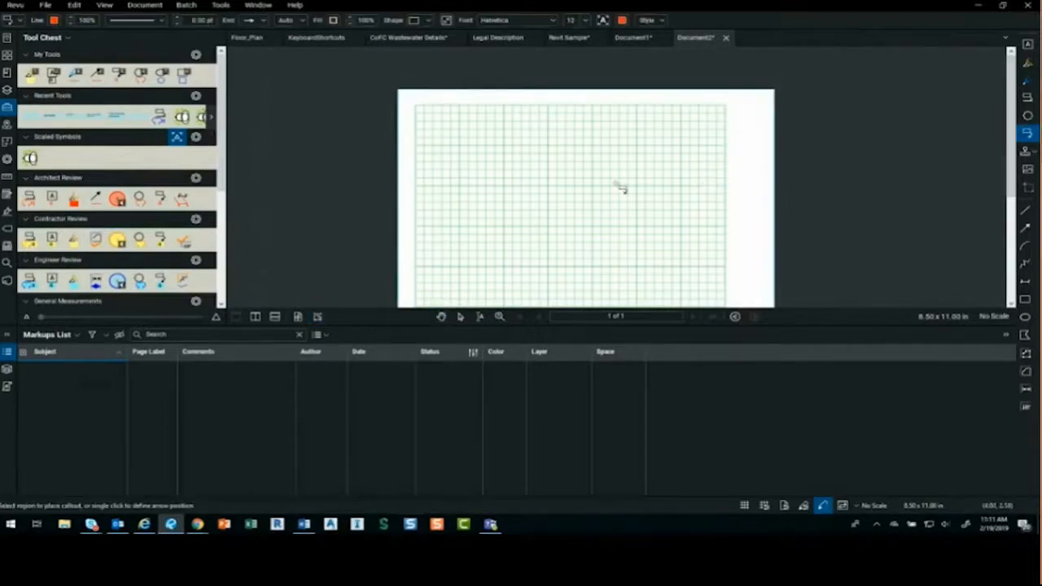
click(546, 134)
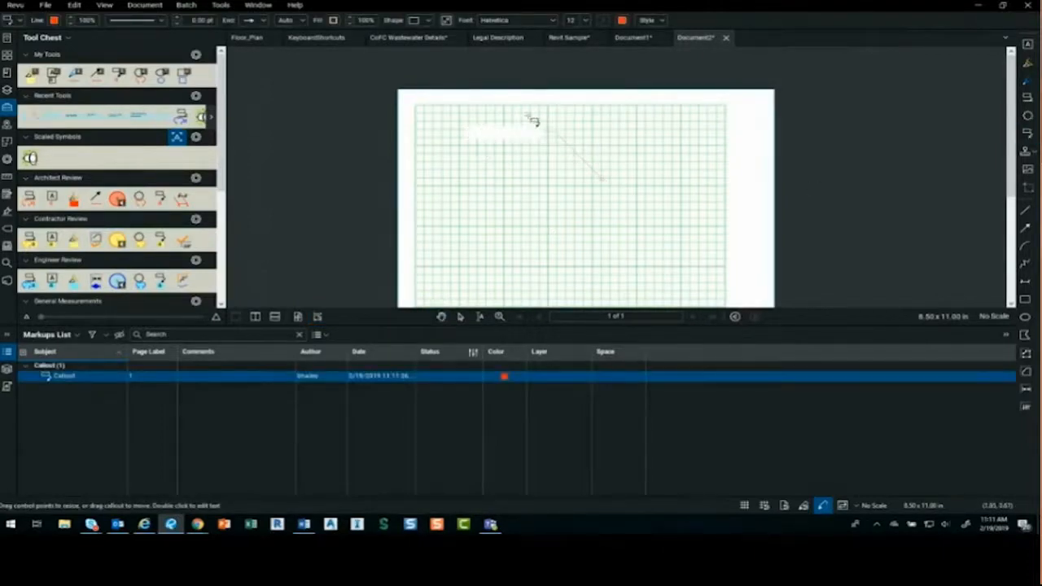
text(This)
text( is my commen)
text(t but me)
text( co)
text(m)
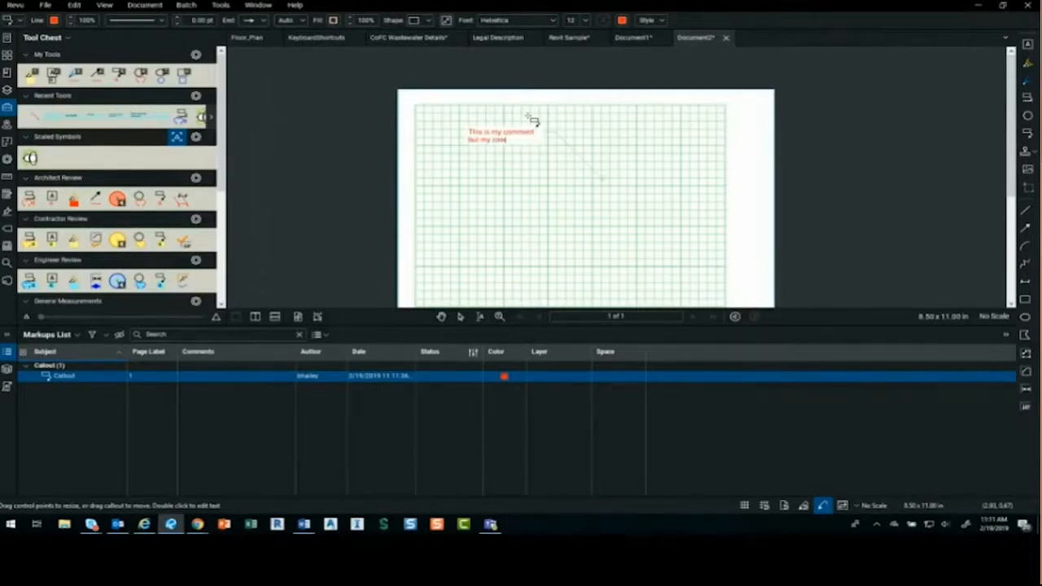
text(ment)
text( only spoke)
text( Turkish.)
click(593, 127)
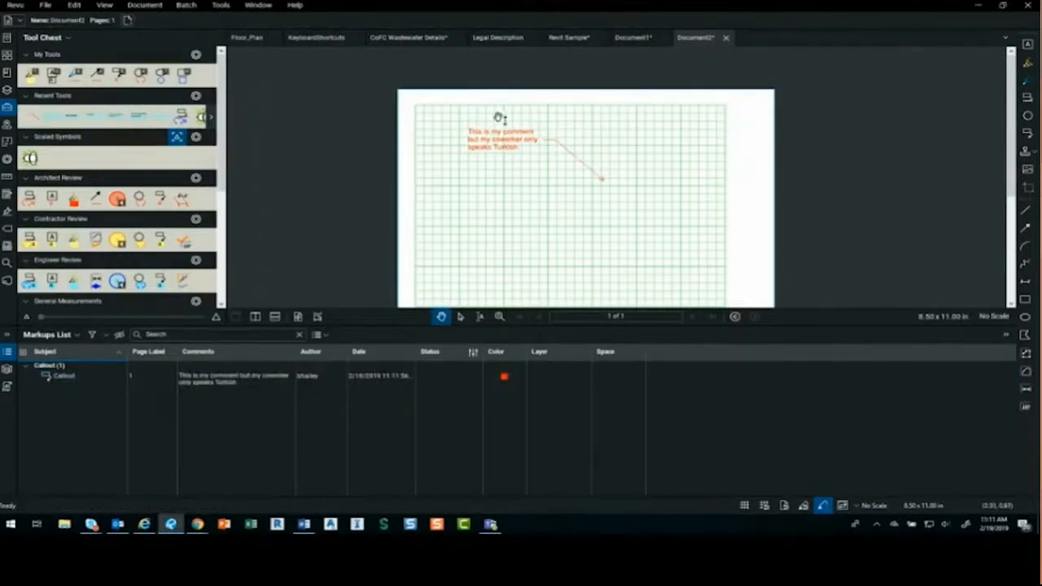
- Translate the markups on all pages of the engineering grid document from English to Turkish
scroll(514, 144, up, 4)
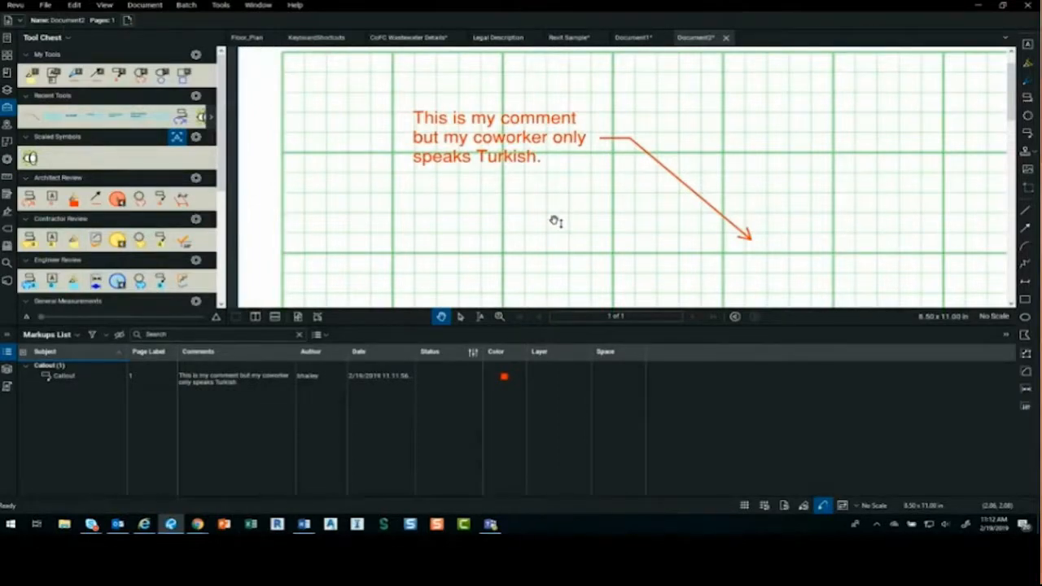
click(157, 6)
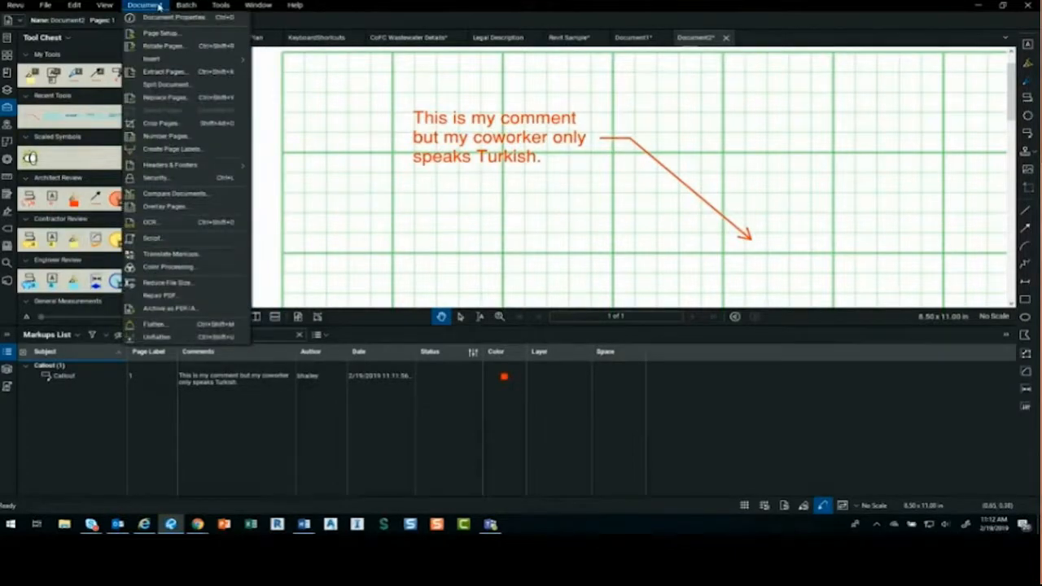
click(223, 254)
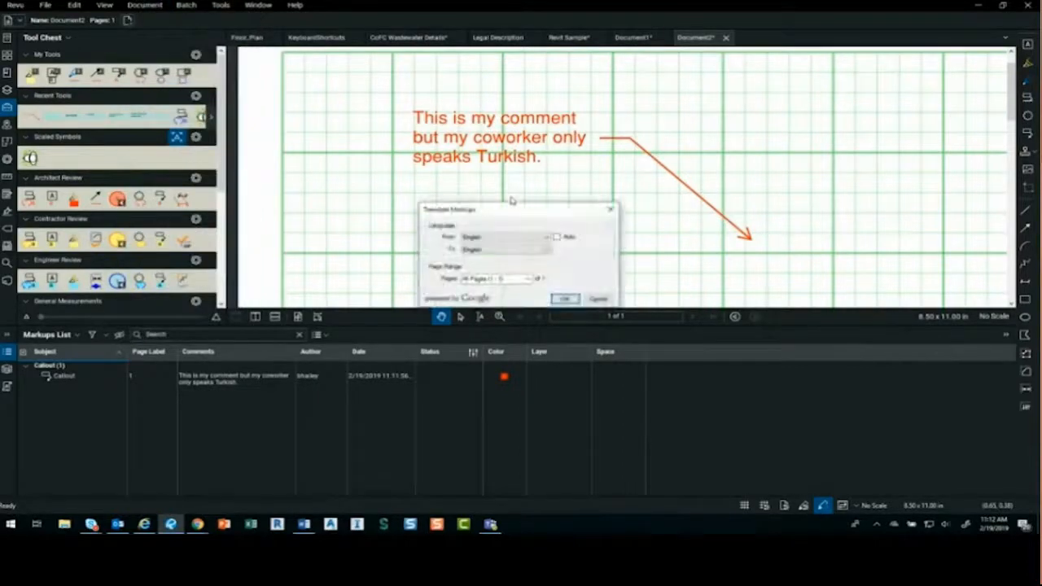
click(512, 237)
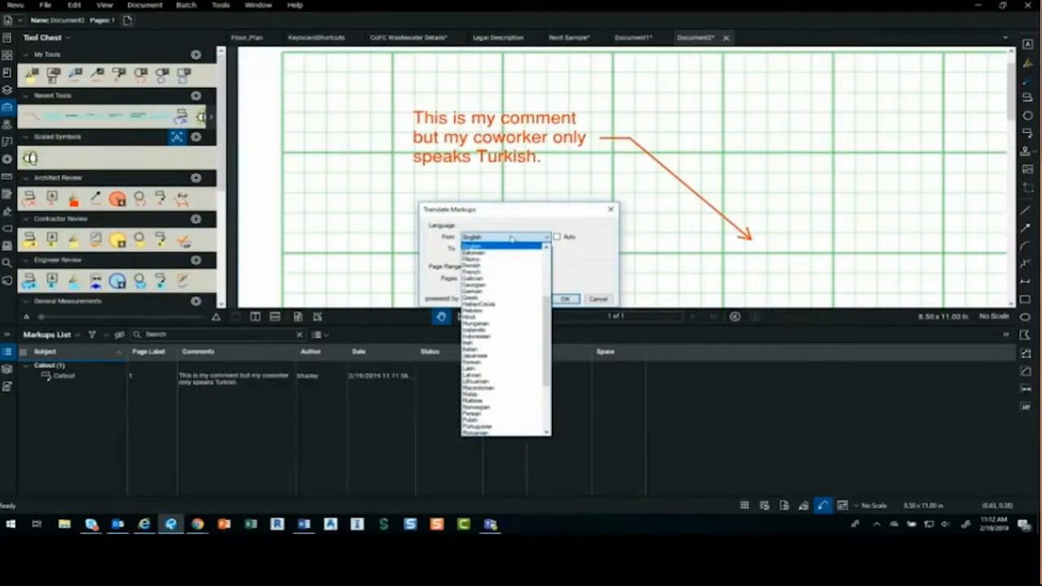
click(505, 246)
click(508, 249)
scroll(510, 256, down, 1)
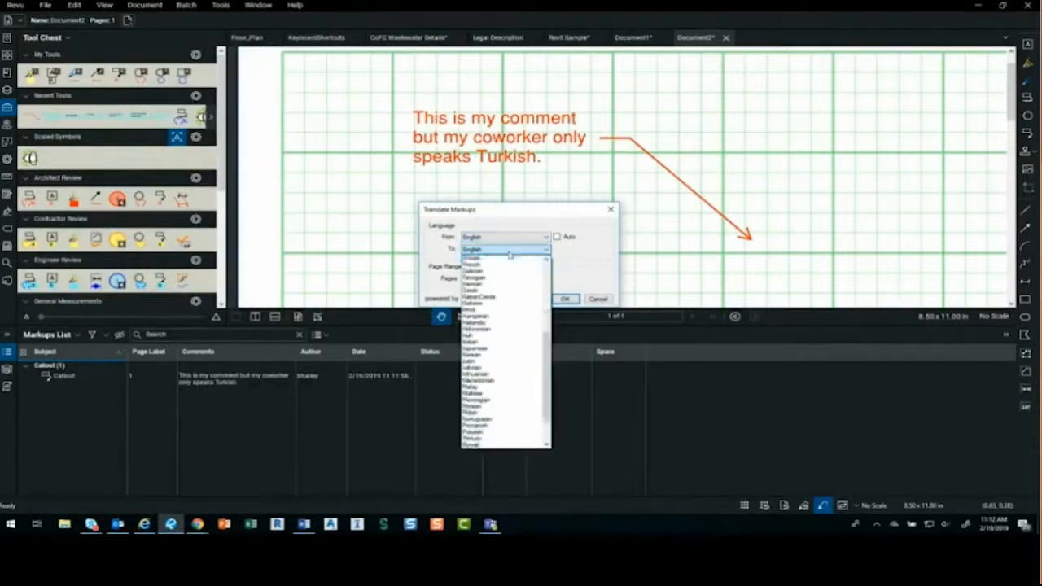
key(t)
scroll(513, 368, down, 1)
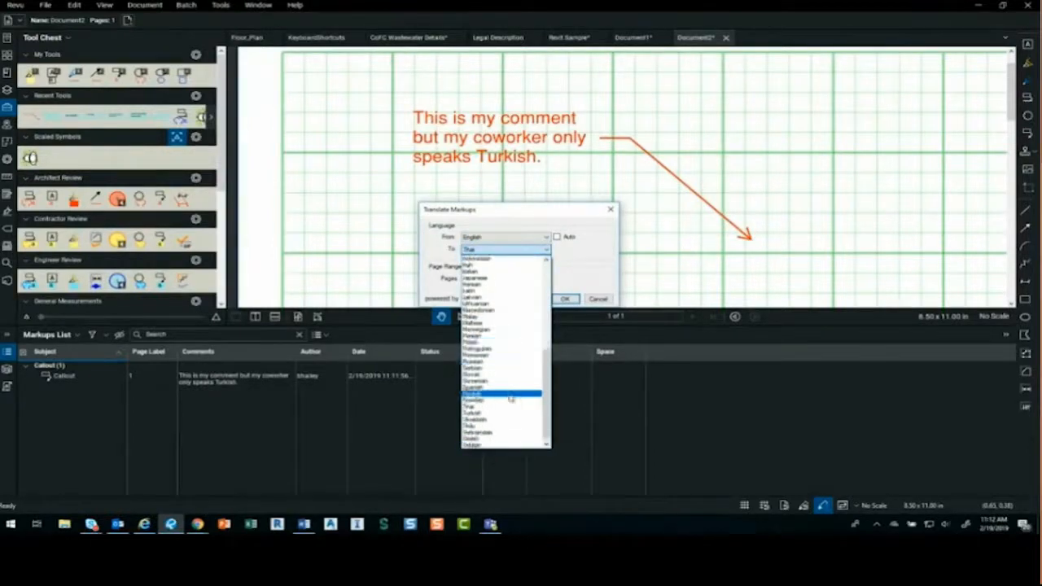
click(495, 421)
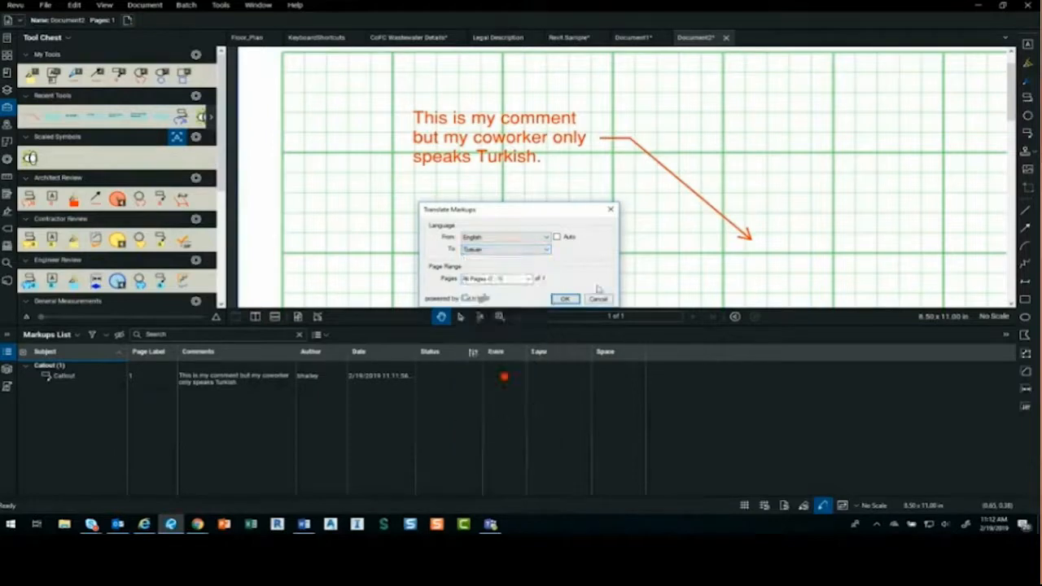
click(565, 299)
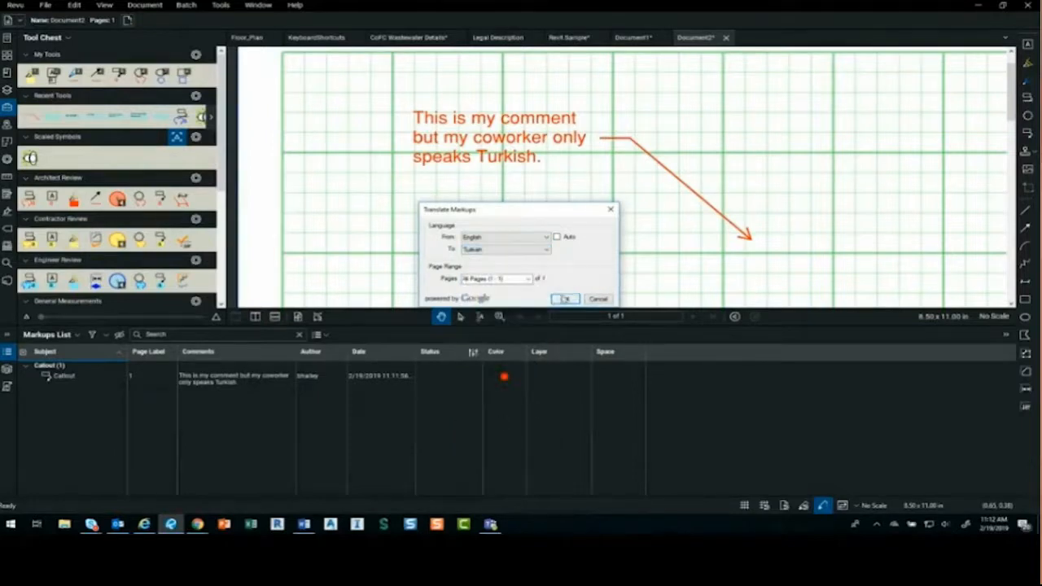
click(565, 299)
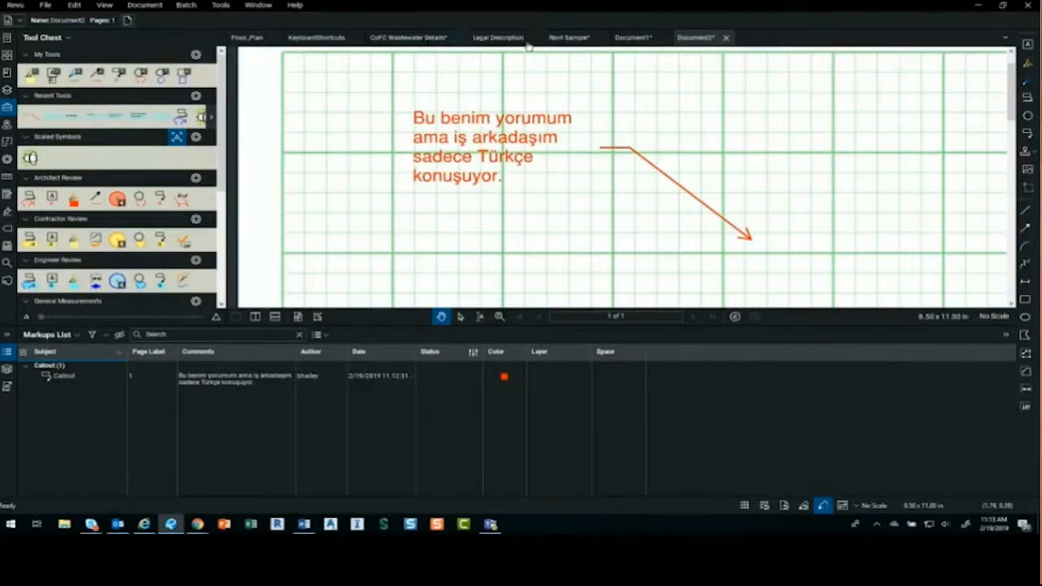
- Look over the Revit Sample drawing and the CoFC Wastewater Details document, ending on the Legal Description document
click(562, 37)
scroll(575, 173, down, 5)
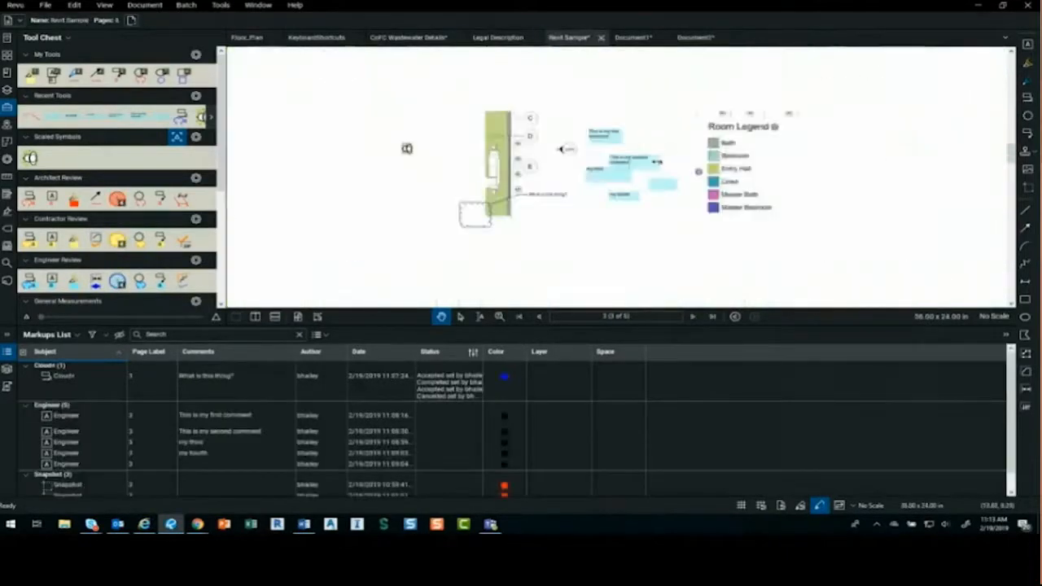
drag(656, 139, 628, 163)
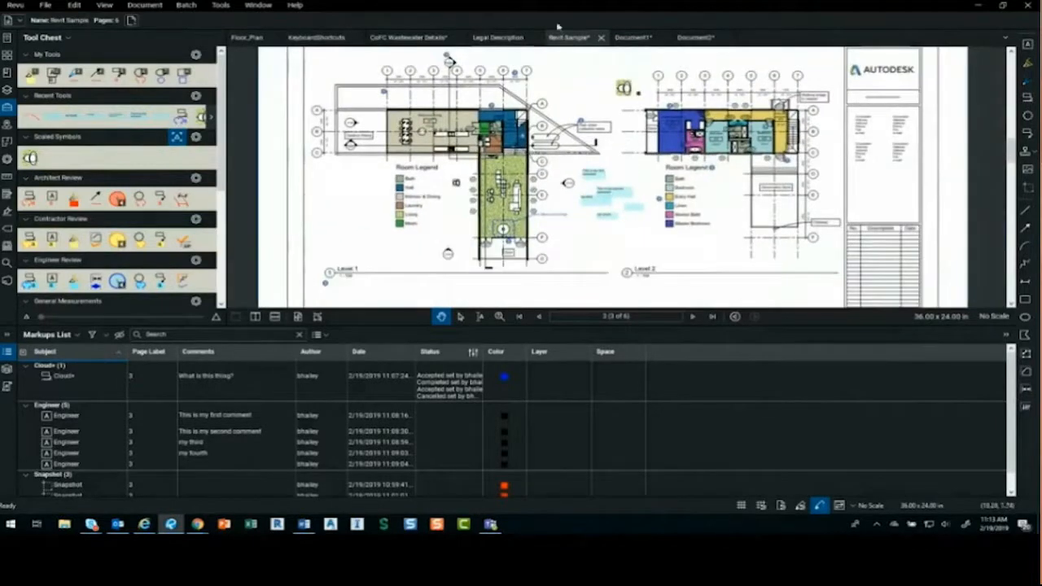
click(422, 40)
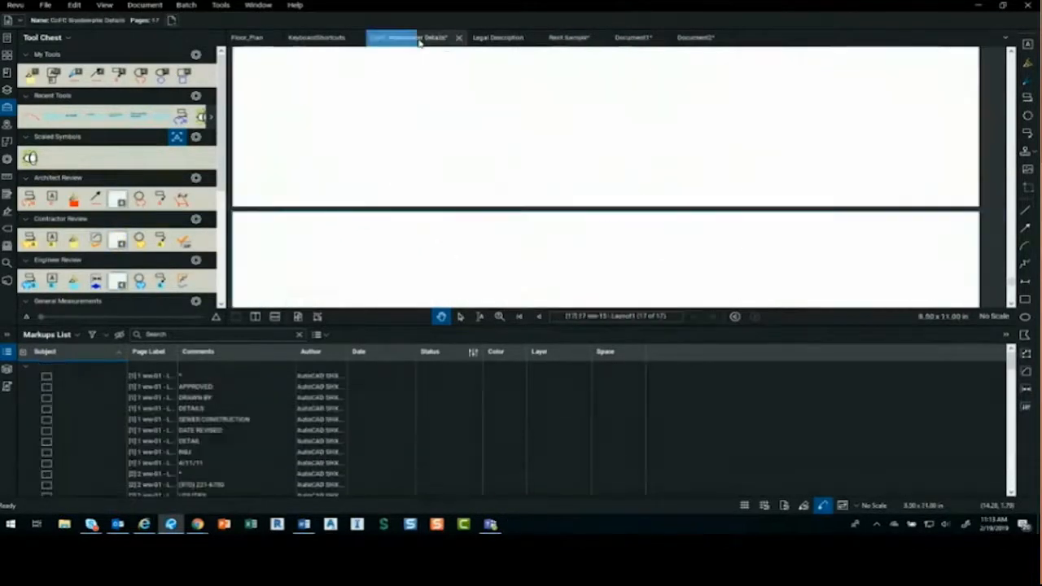
click(490, 39)
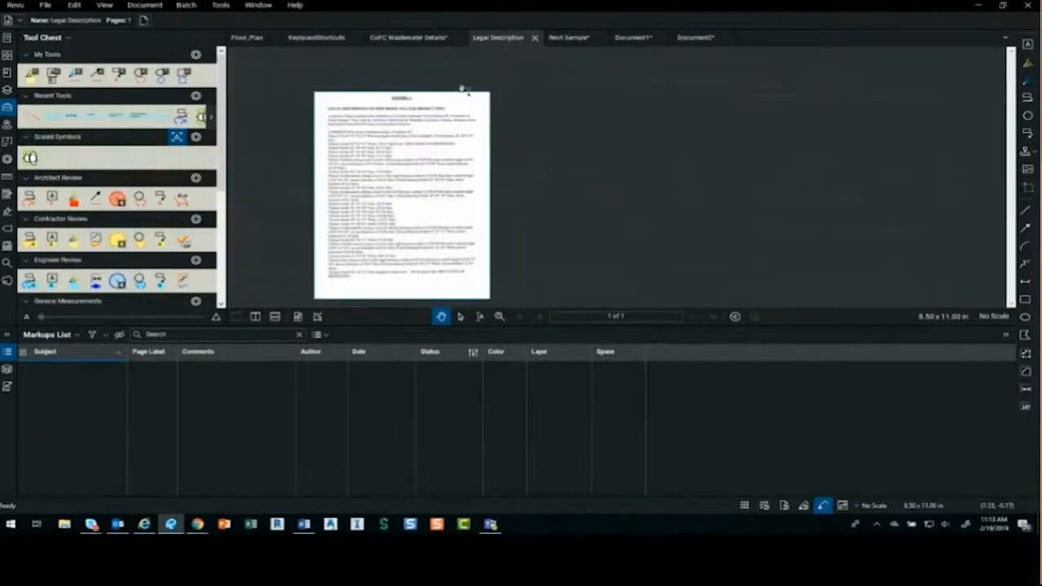
- Review the status models for the Floor_Plan document's markups, including the Issues model's states, without saving changes
click(249, 37)
scroll(613, 177, down, 5)
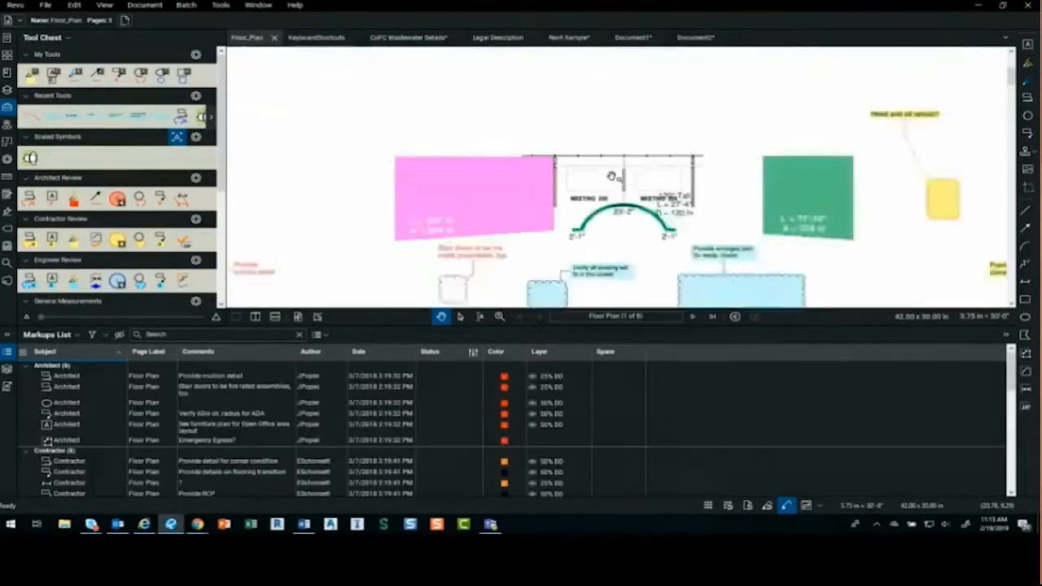
drag(777, 260, 641, 50)
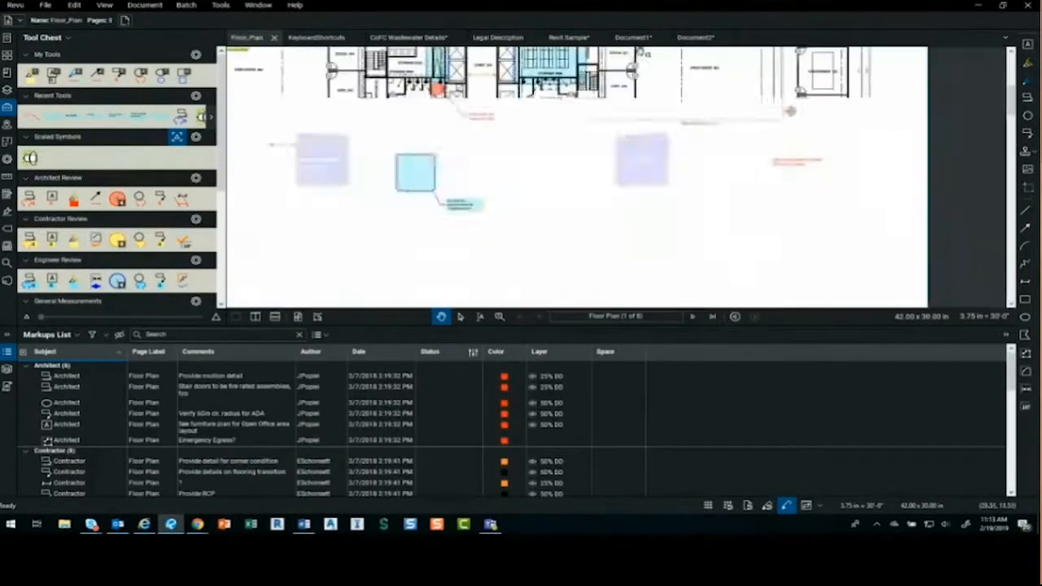
click(472, 353)
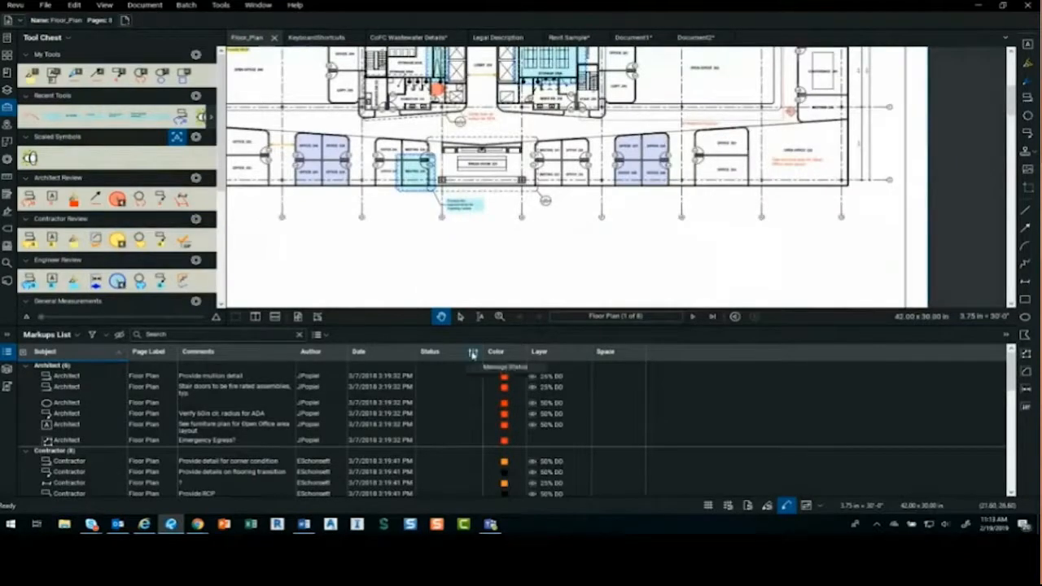
click(482, 370)
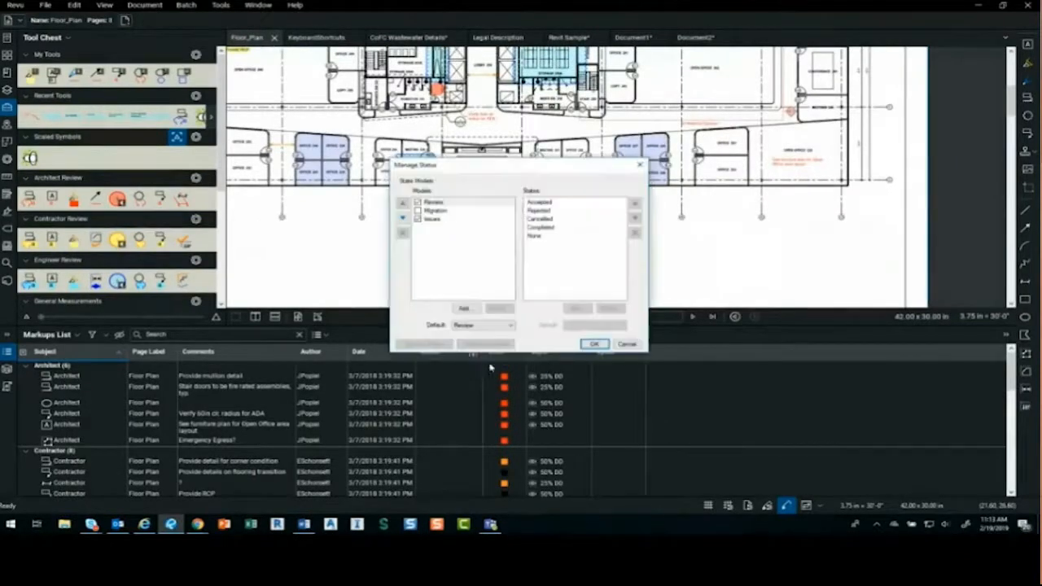
click(452, 211)
click(449, 219)
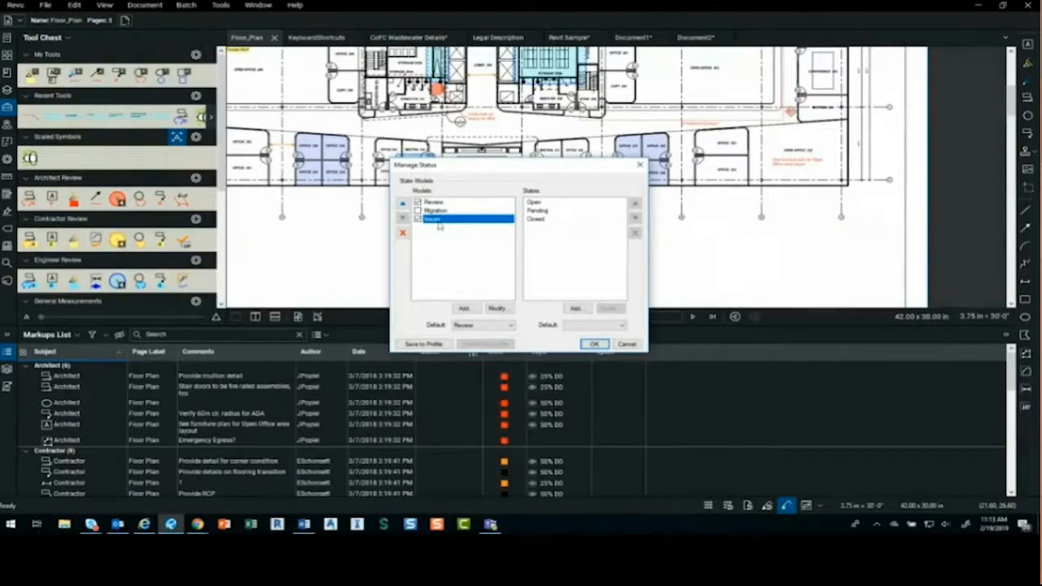
click(434, 346)
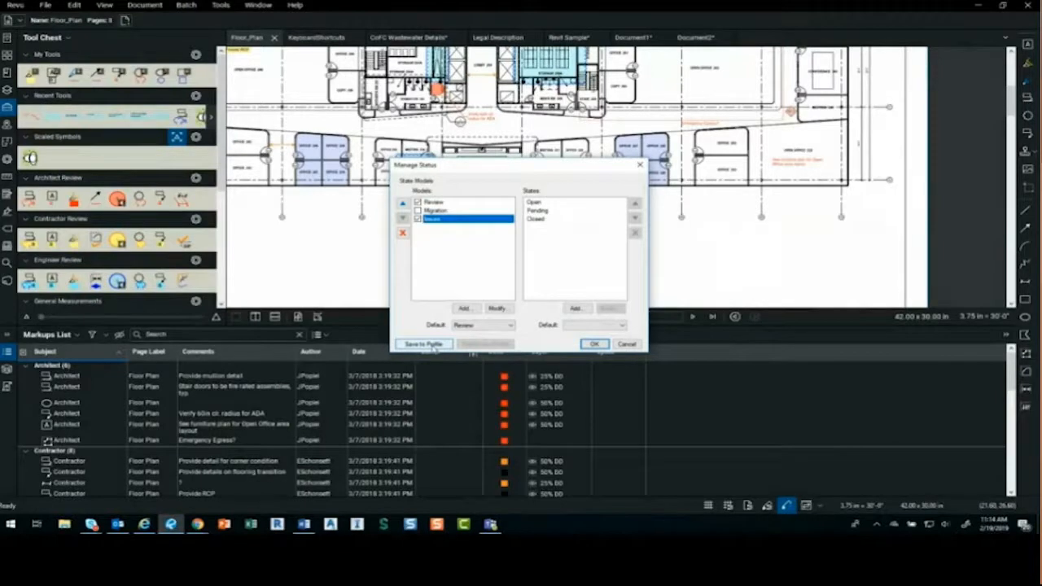
key(alt+Tab)
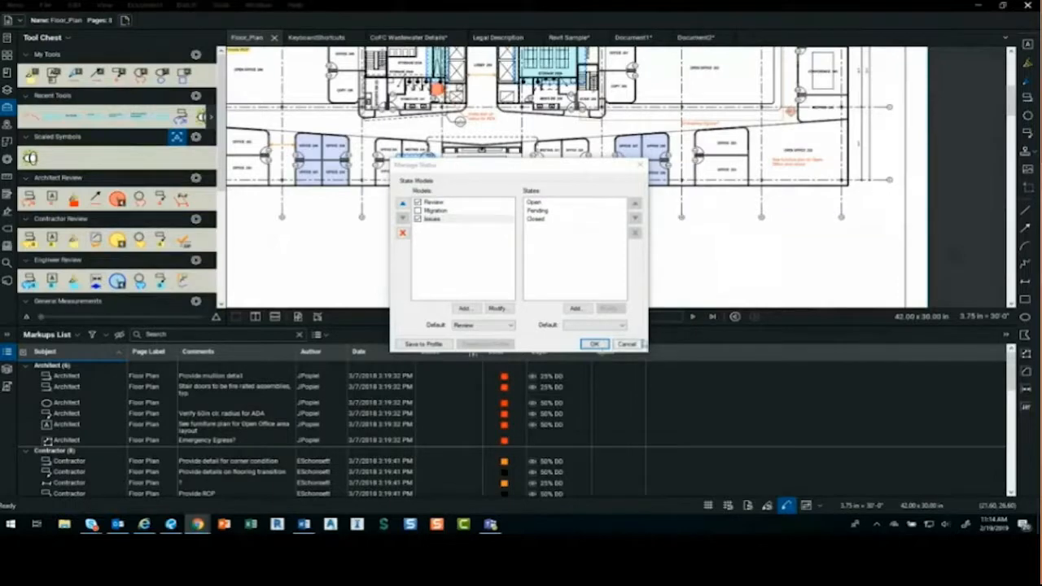
click(628, 344)
scroll(640, 226, down, 5)
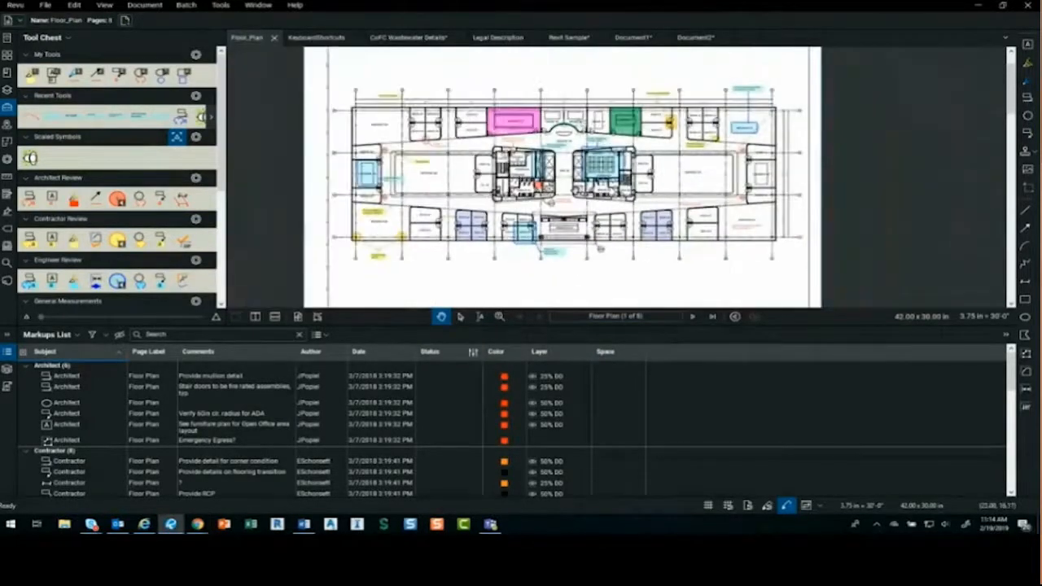
- Place the toilet symbol from the Scaled Symbols tool set above the shortcut tables on page 2 of KeyboardShortcuts
click(316, 37)
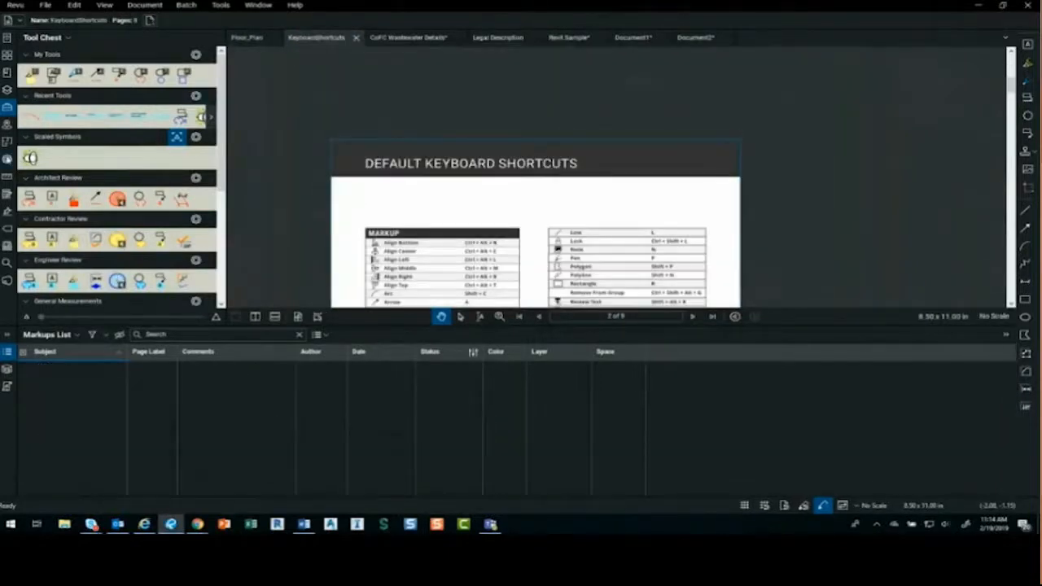
click(31, 158)
click(537, 204)
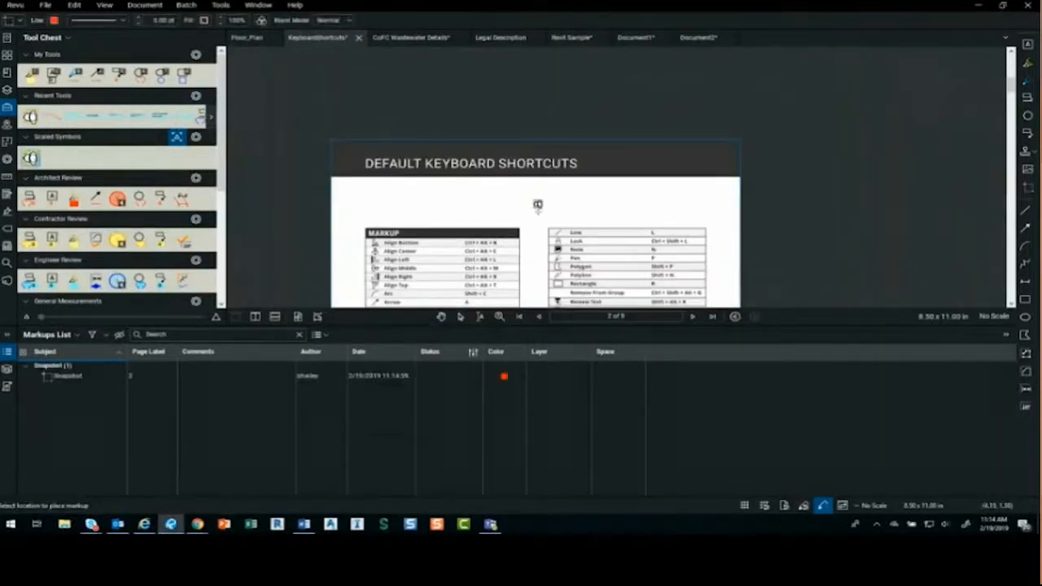
scroll(539, 212, up, 8)
drag(642, 184, 611, 200)
scroll(603, 234, up, 1)
key(Escape)
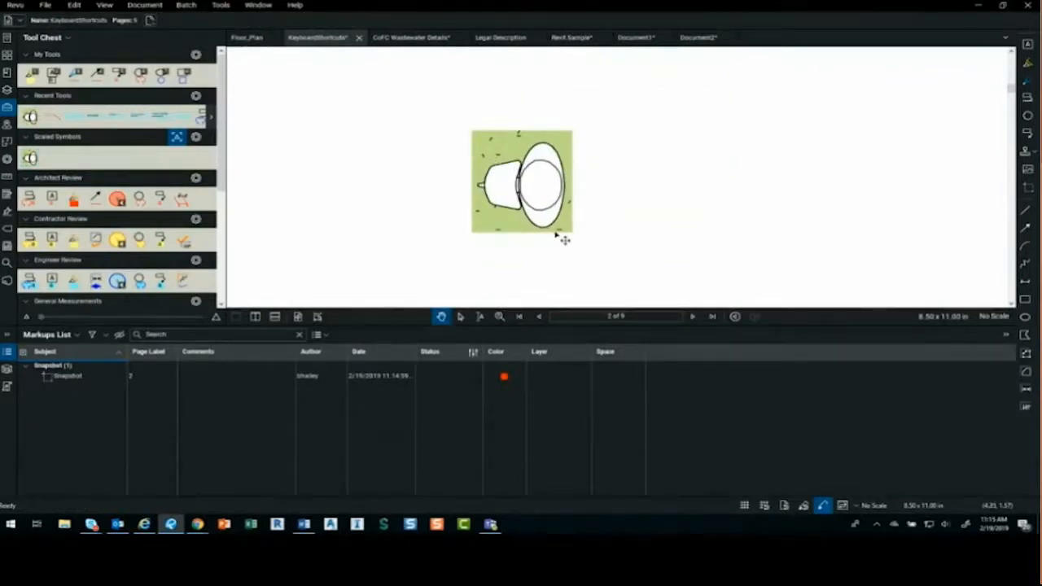
- Change the green background color of the placed toilet snapshot to transparent
scroll(496, 227, up, 2)
click(524, 228)
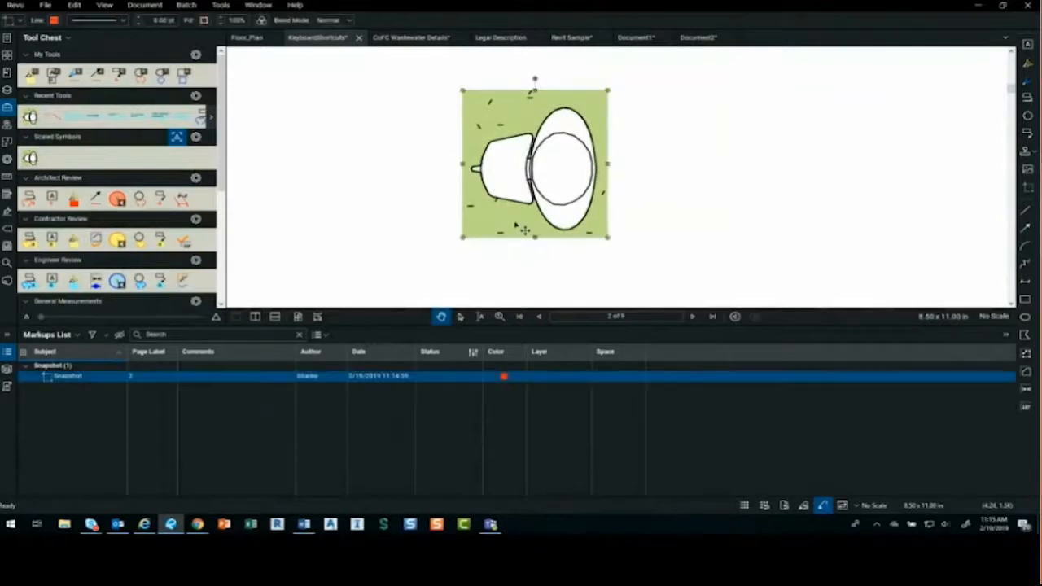
right_click(551, 166)
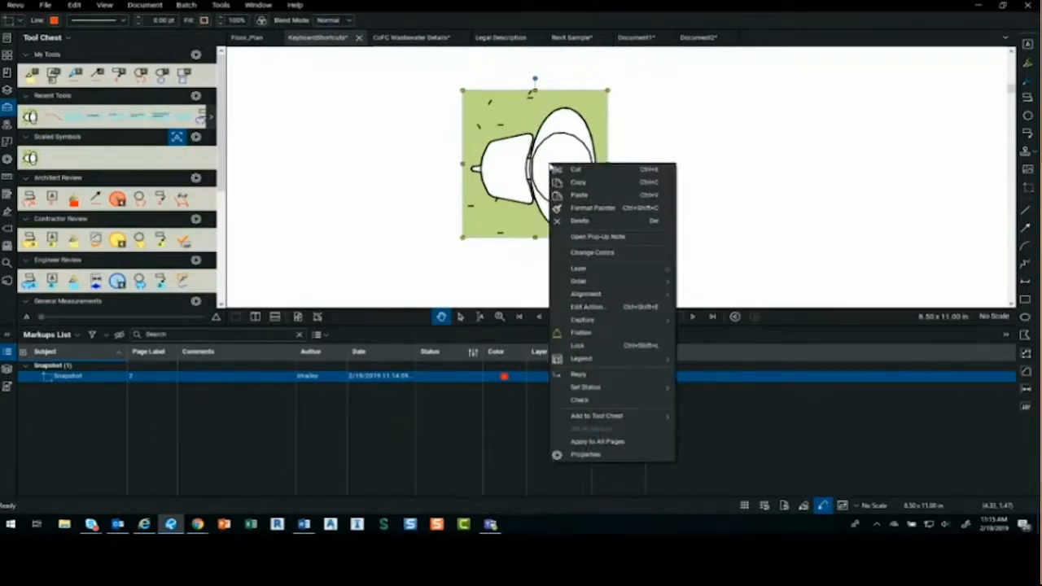
click(637, 253)
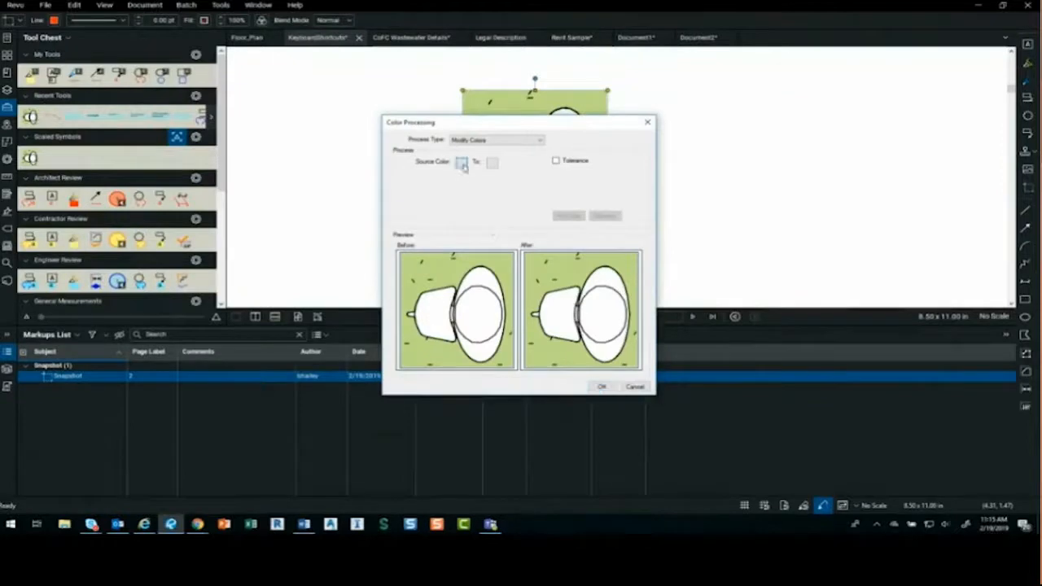
click(462, 164)
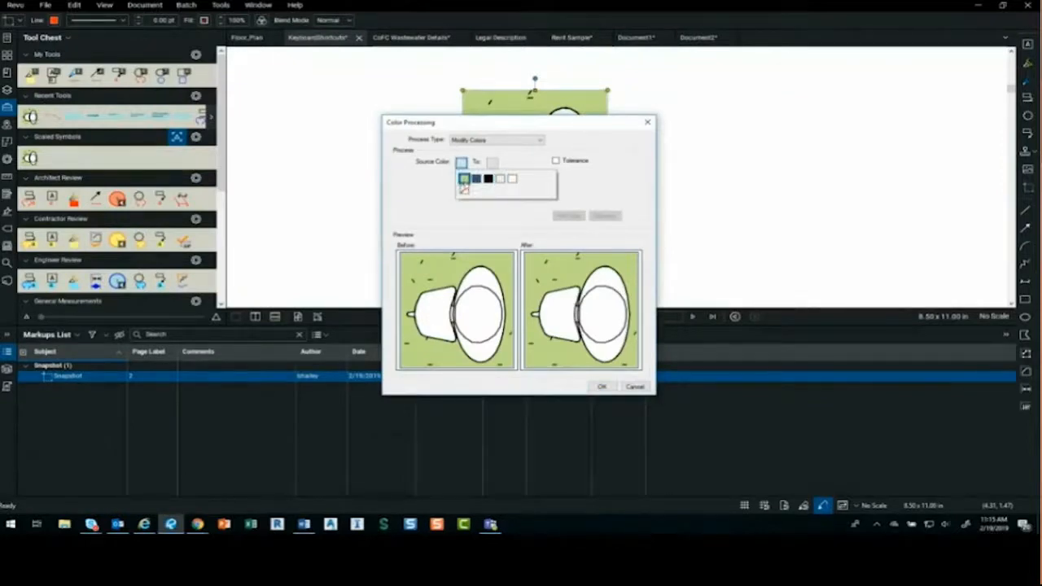
click(463, 178)
click(492, 163)
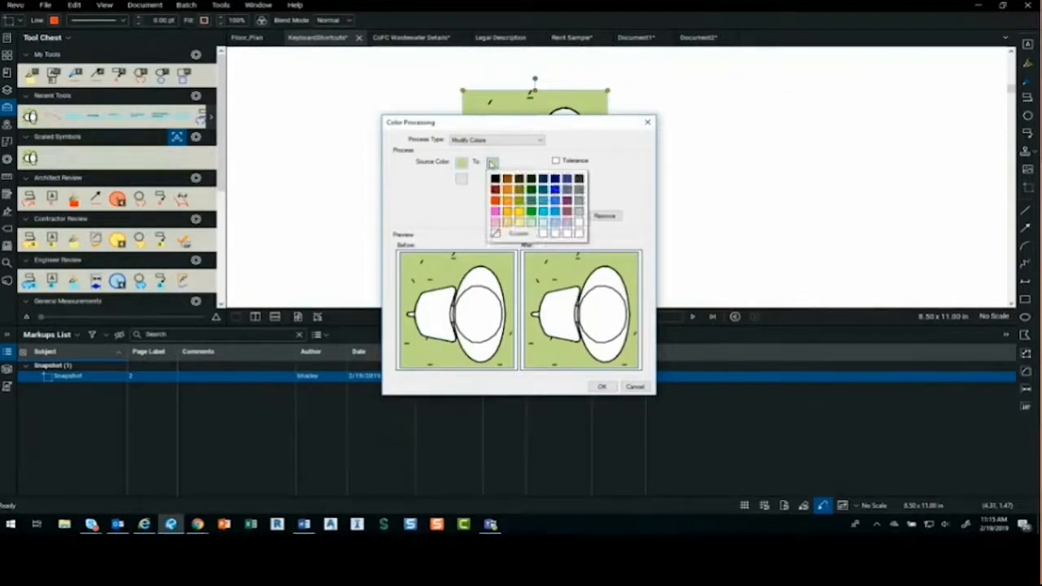
click(494, 234)
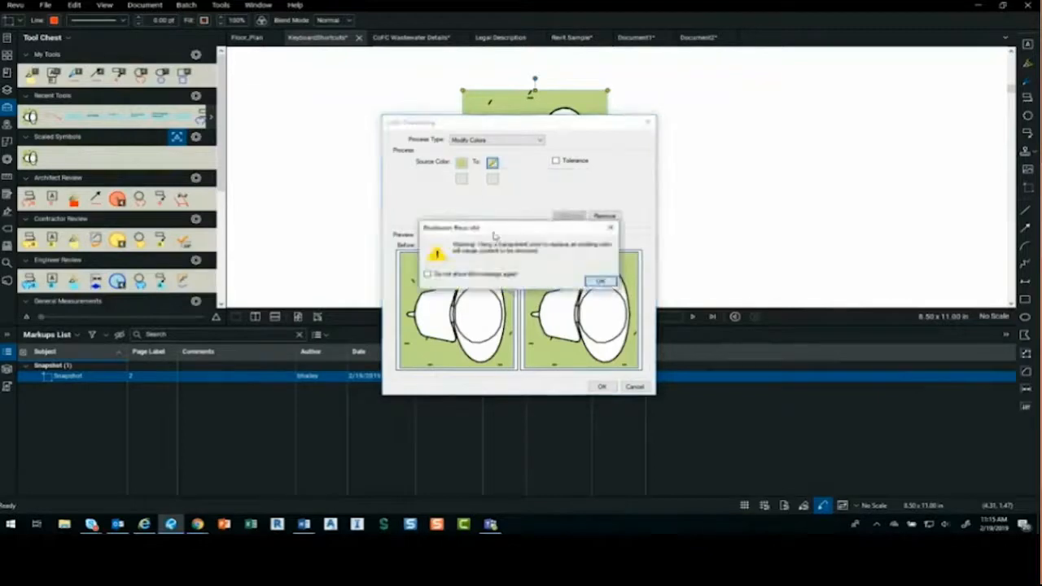
click(600, 280)
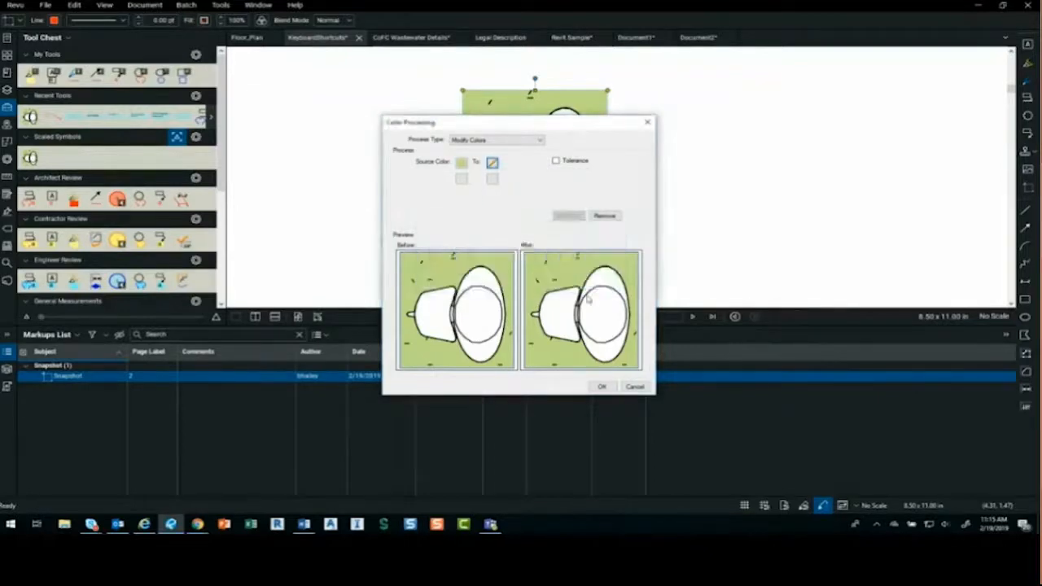
click(603, 387)
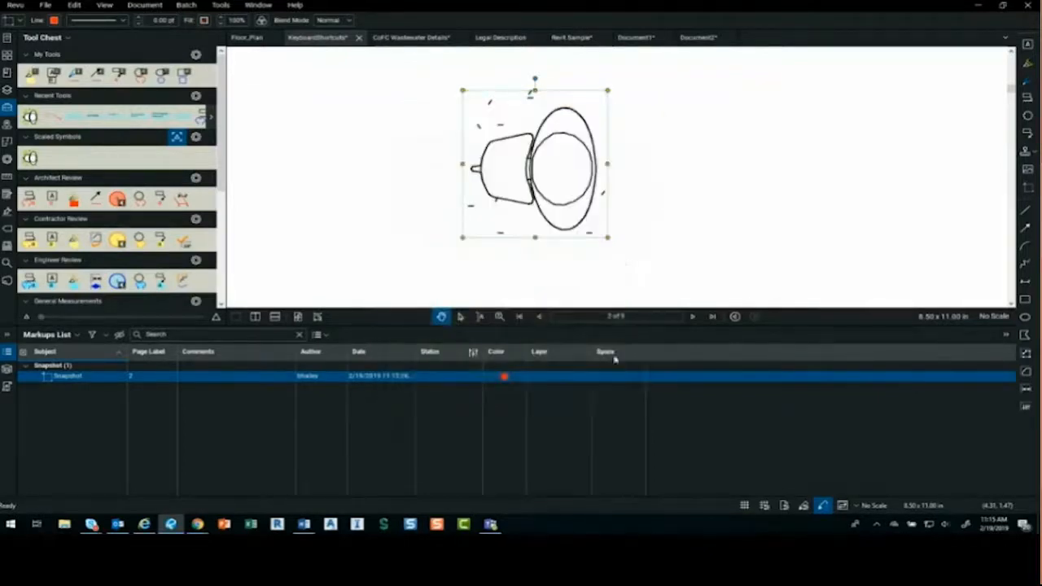
click(623, 258)
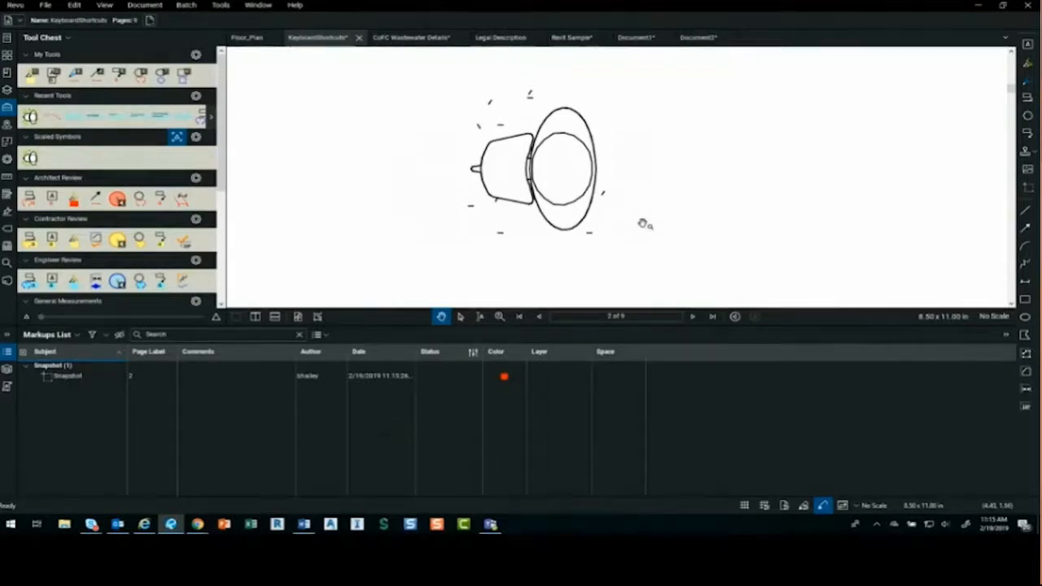
- Draw a C-shaped polygon markup around the toilet's tank side and lower edge, enclosing the stray marks there
mouse_move(663, 181)
mouse_down()
mouse_move(658, 214)
mouse_move(663, 203)
mouse_up()
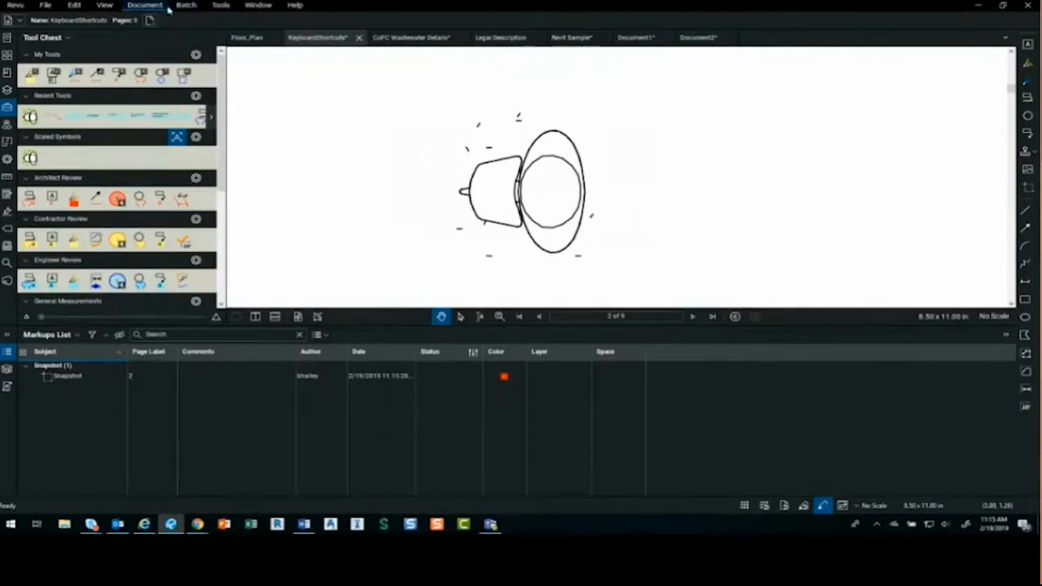
click(220, 6)
mouse_move(244, 17)
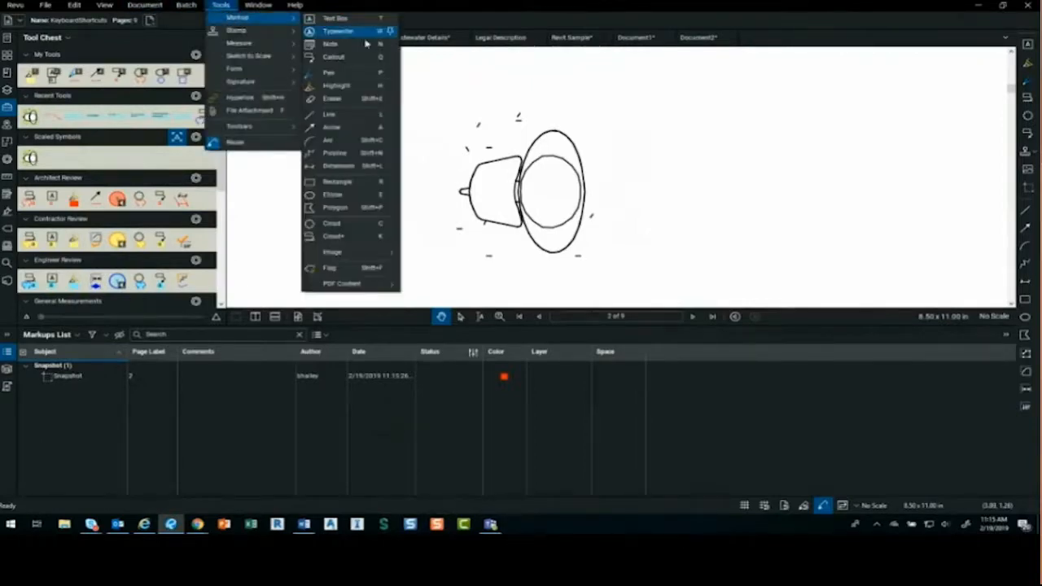
key(shift+p)
click(538, 120)
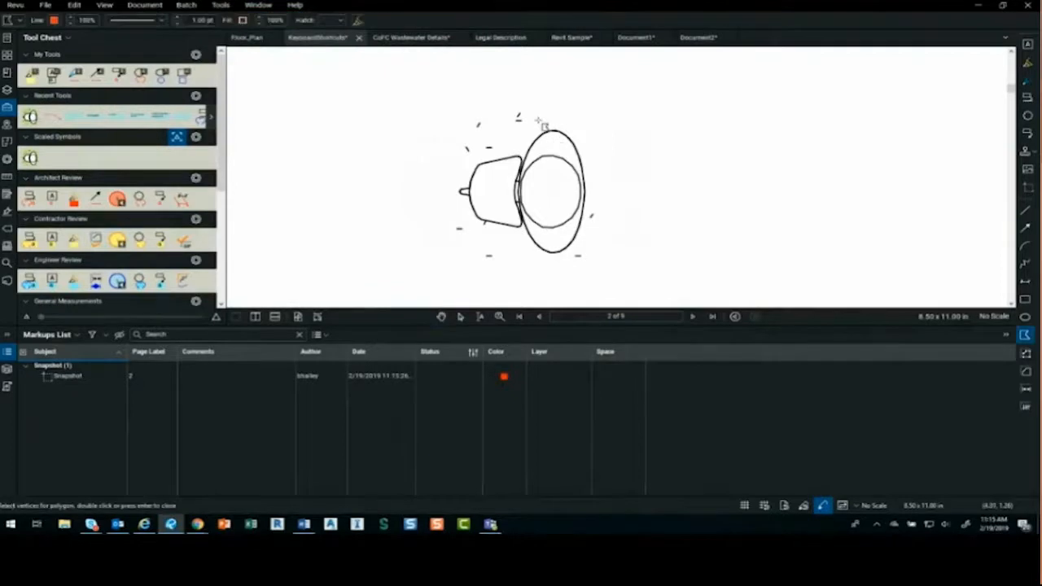
click(503, 153)
click(438, 168)
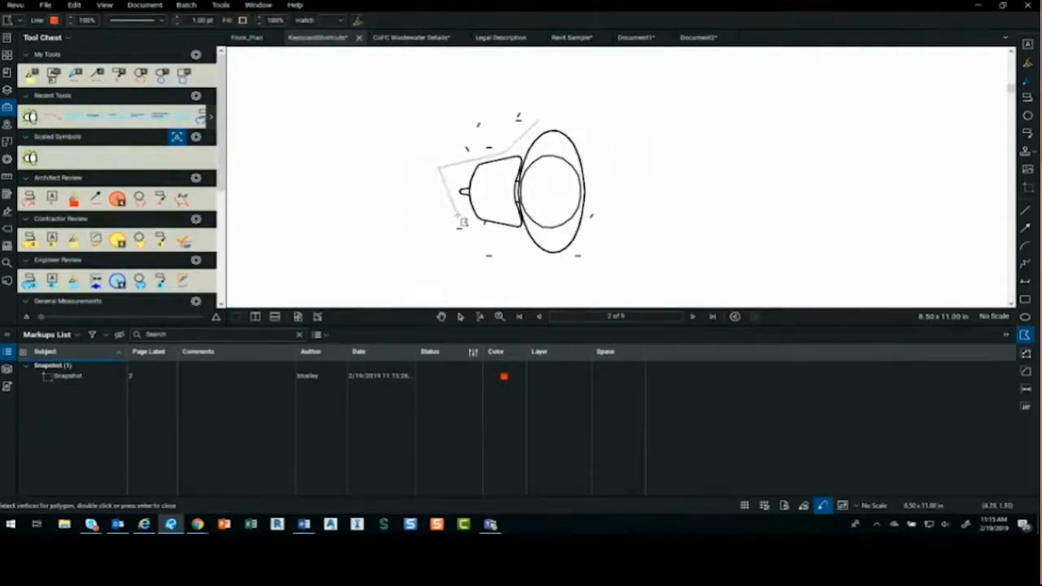
click(457, 215)
click(511, 254)
click(560, 262)
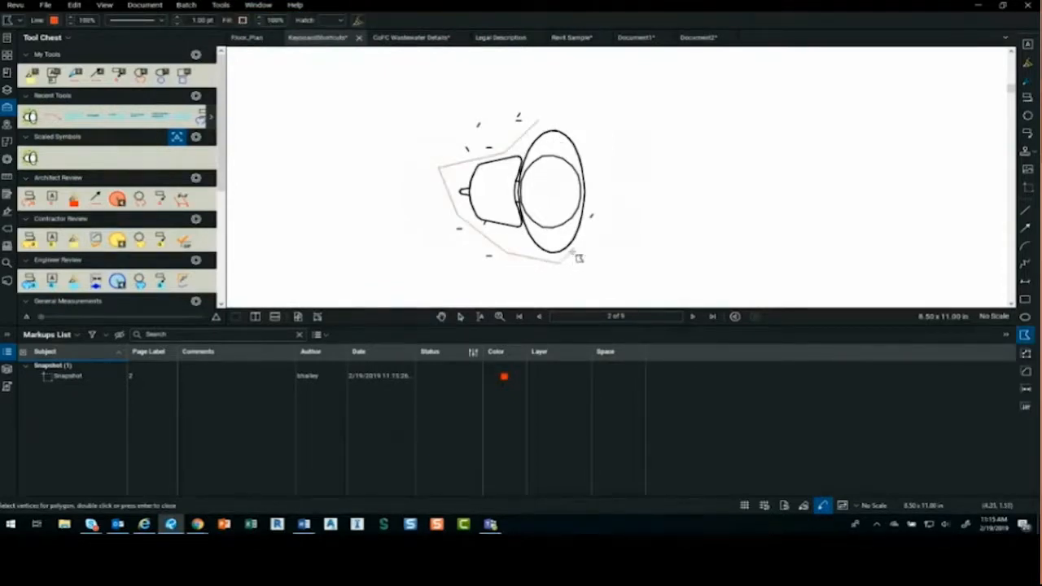
click(582, 222)
click(591, 205)
click(608, 202)
click(613, 273)
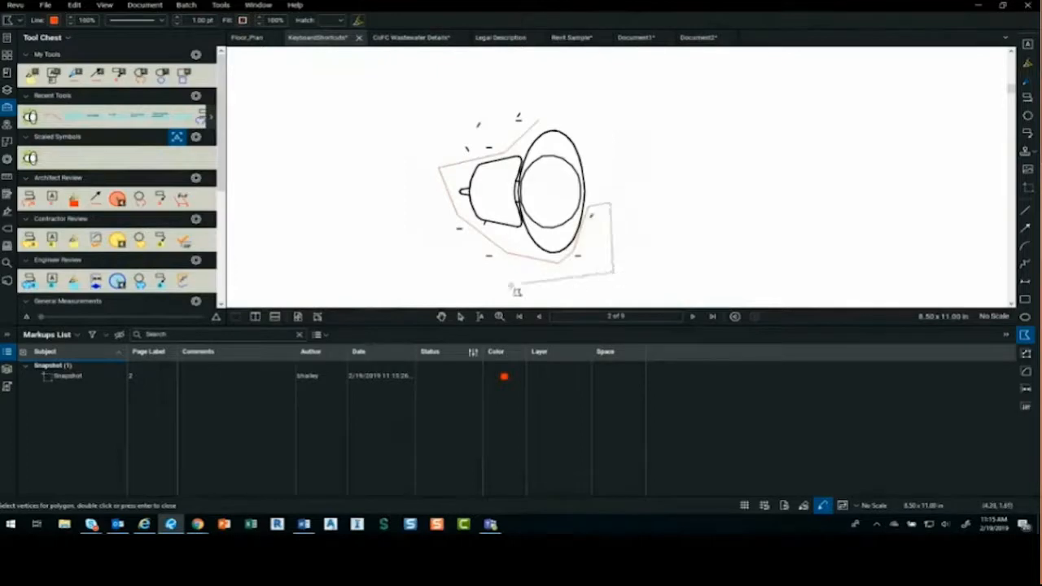
click(464, 284)
click(388, 218)
click(420, 126)
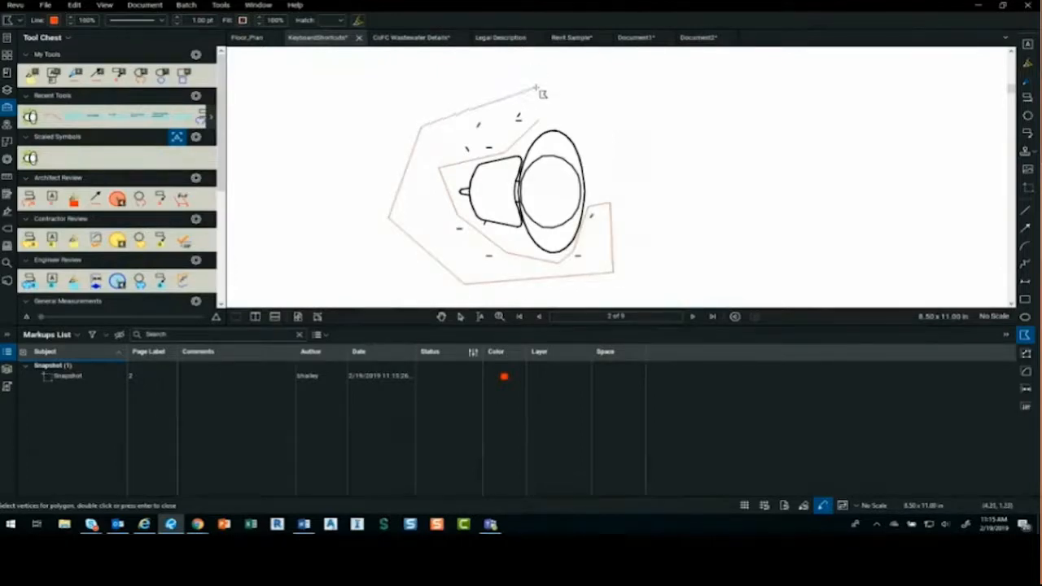
double_click(539, 85)
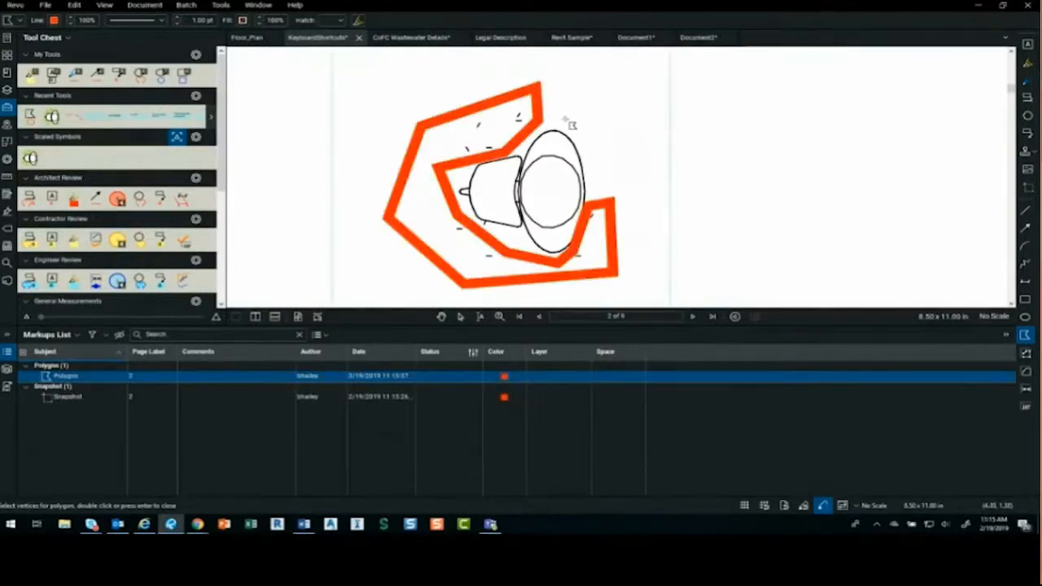
key(Escape)
- Set both the line color and the fill color of the C-shaped polygon to white
click(541, 121)
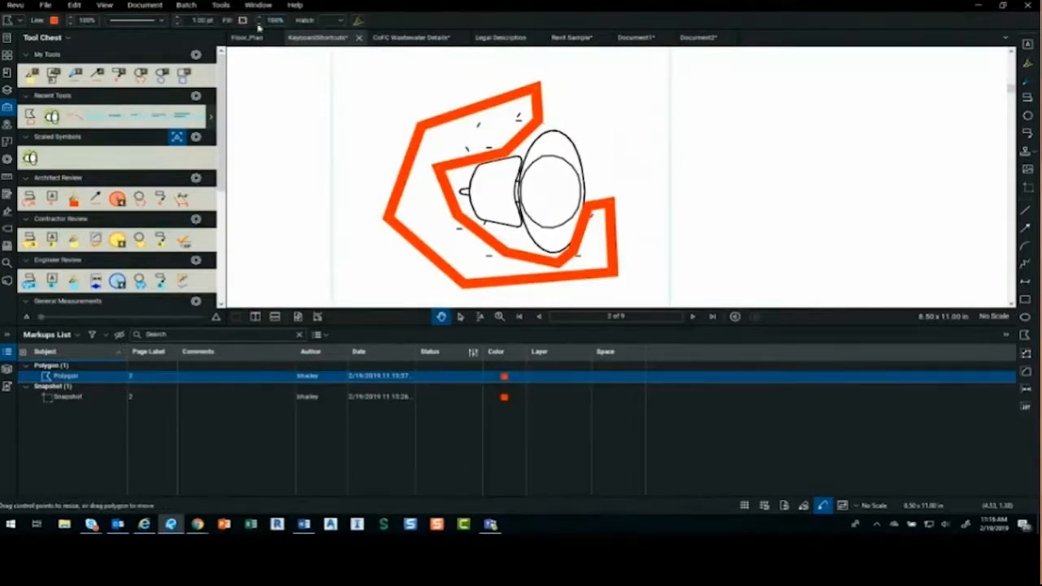
click(160, 22)
click(160, 23)
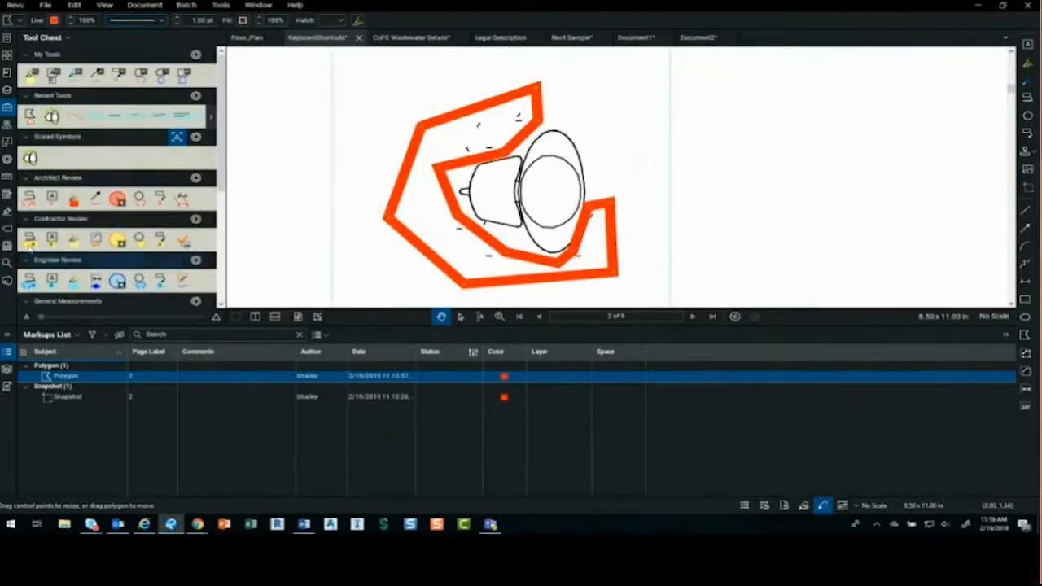
click(7, 159)
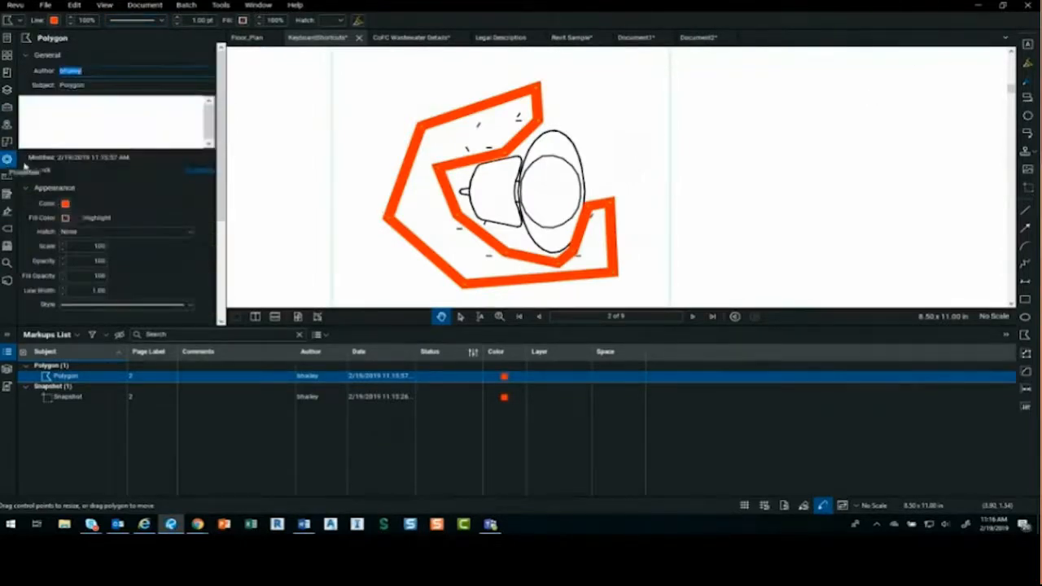
click(66, 204)
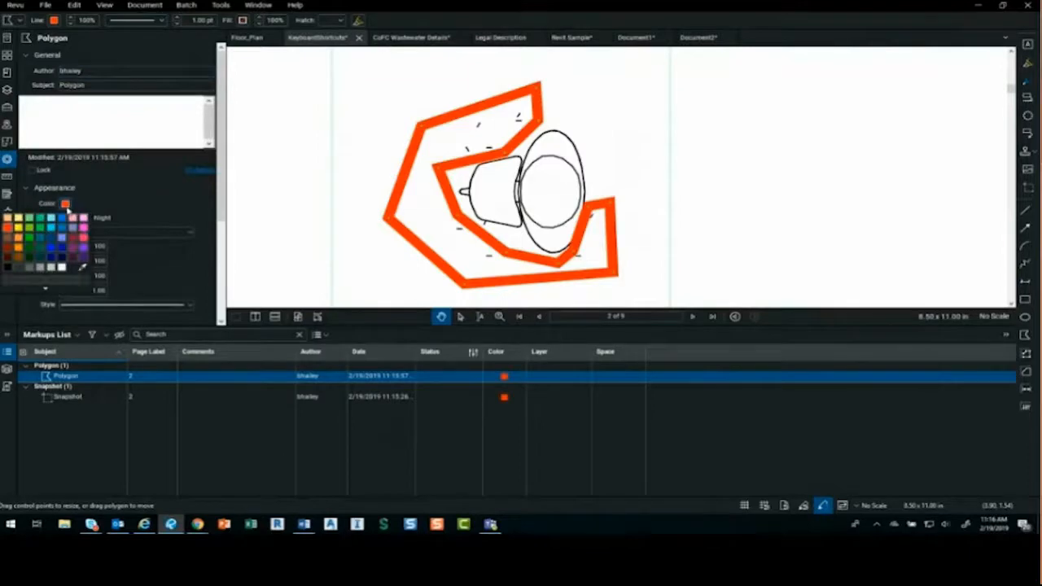
click(62, 267)
click(66, 218)
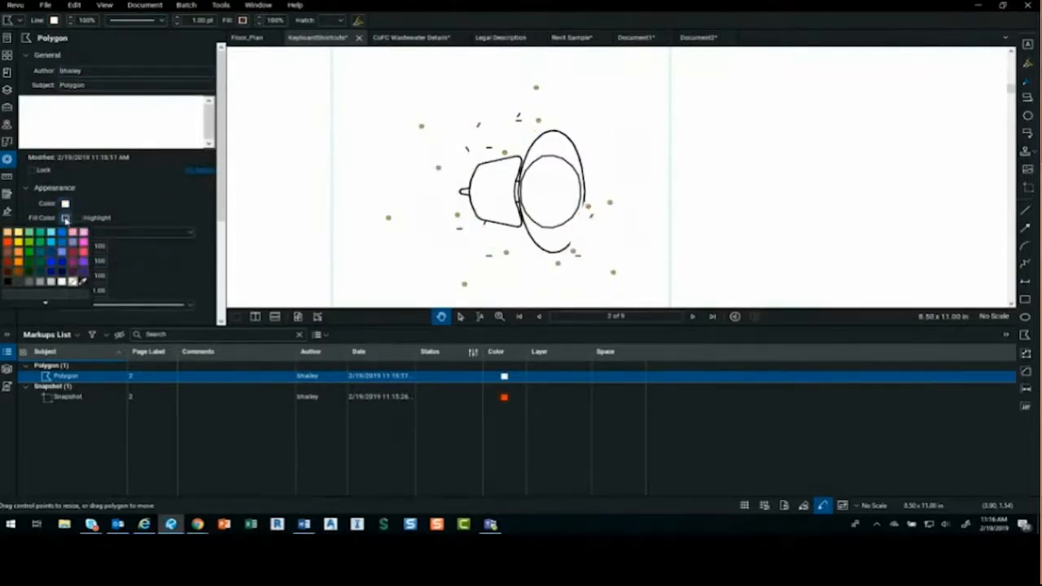
click(61, 282)
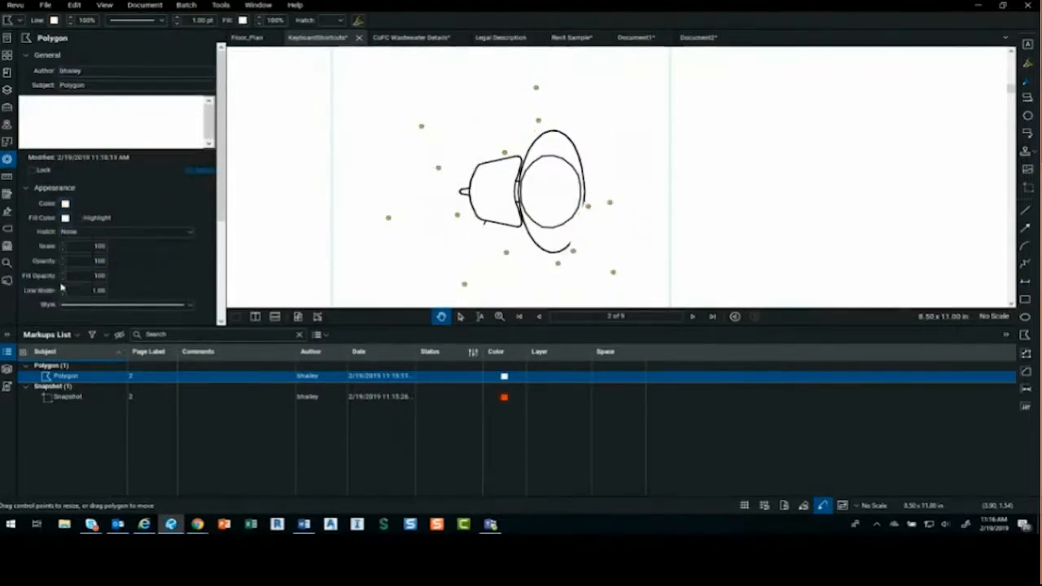
click(89, 275)
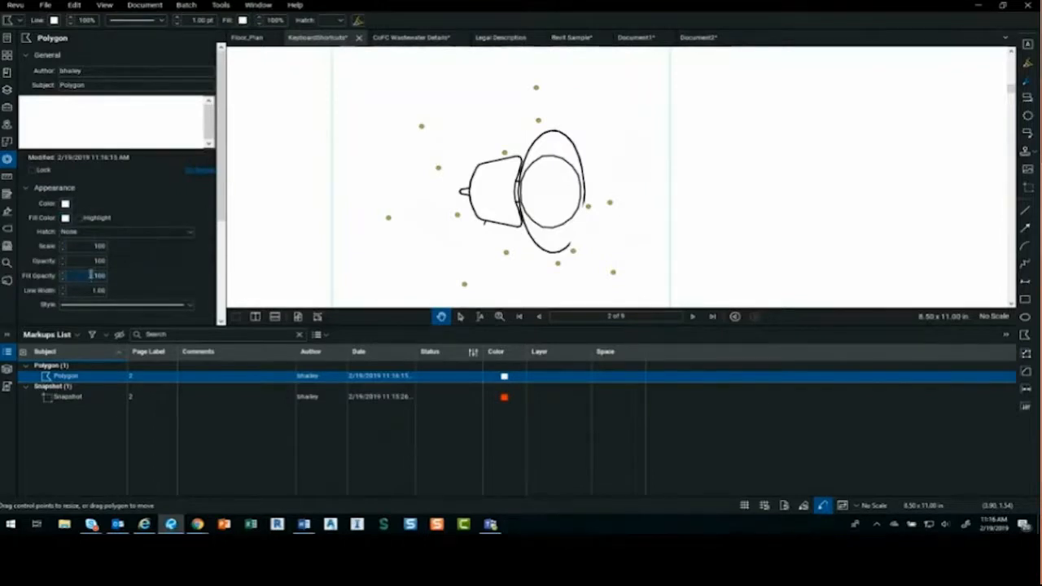
- Set the line width of the white C-shaped polygon beside the toilet to 0.01 and deselect it
click(89, 289)
text(0.01)
key(Return)
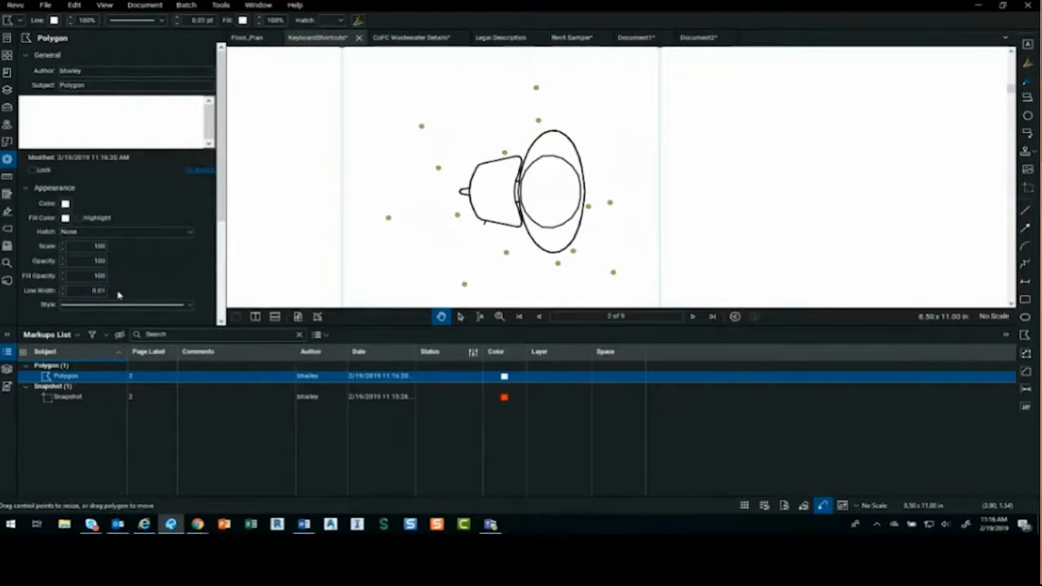
click(766, 207)
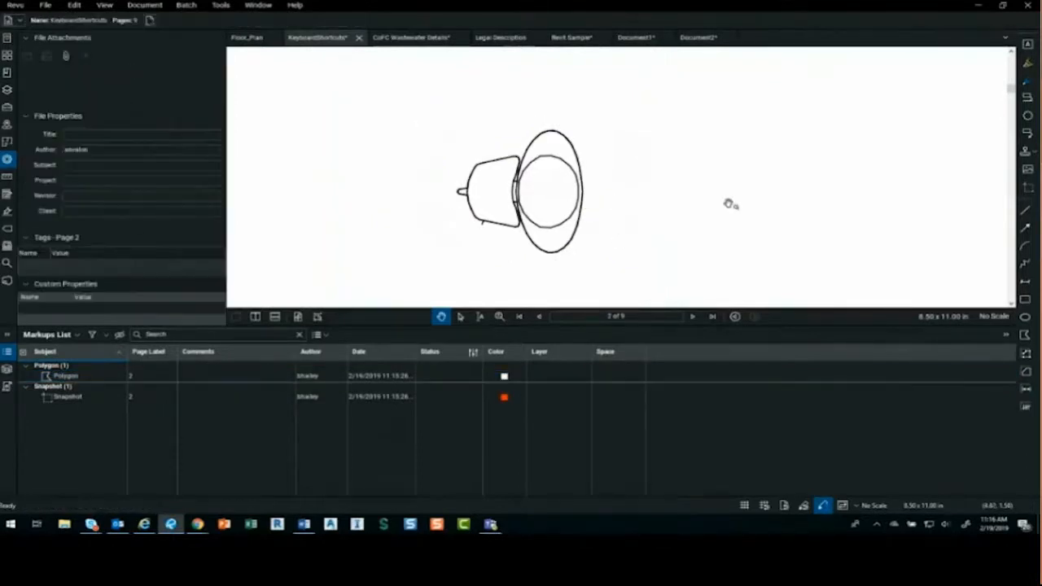
scroll(651, 226, down, 1)
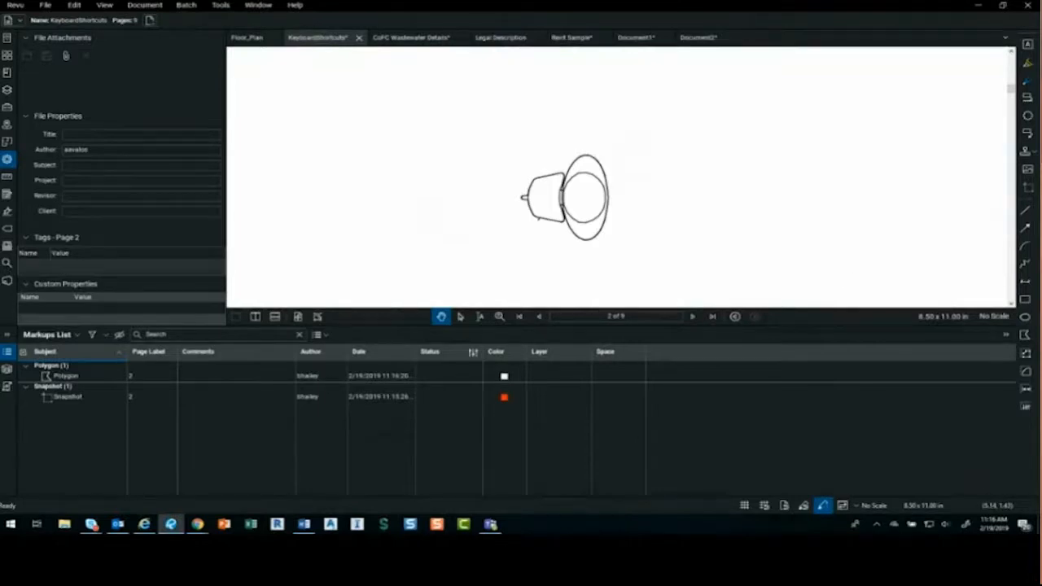
key(alt+Tab)
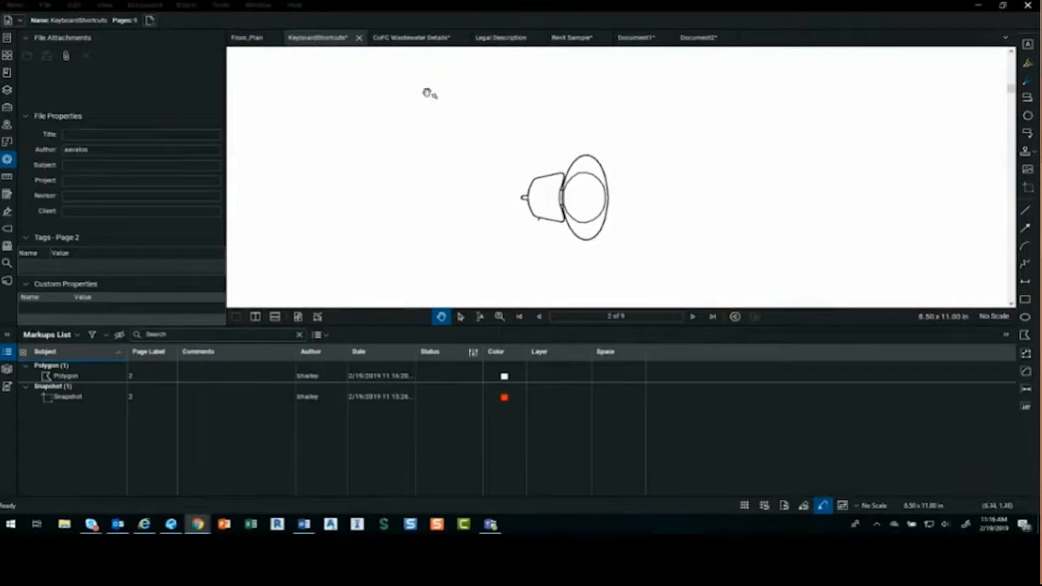
click(145, 5)
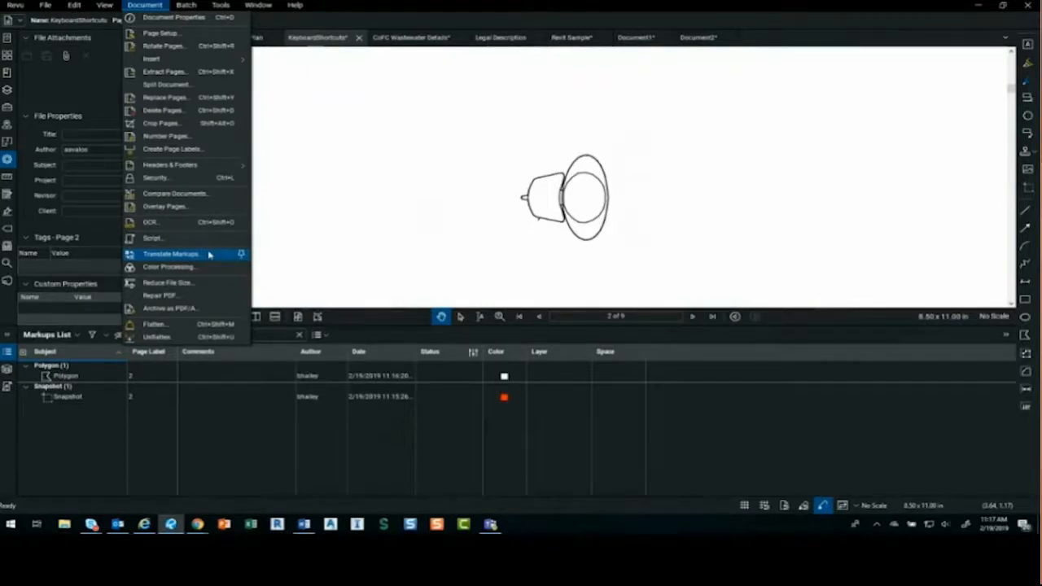
click(198, 122)
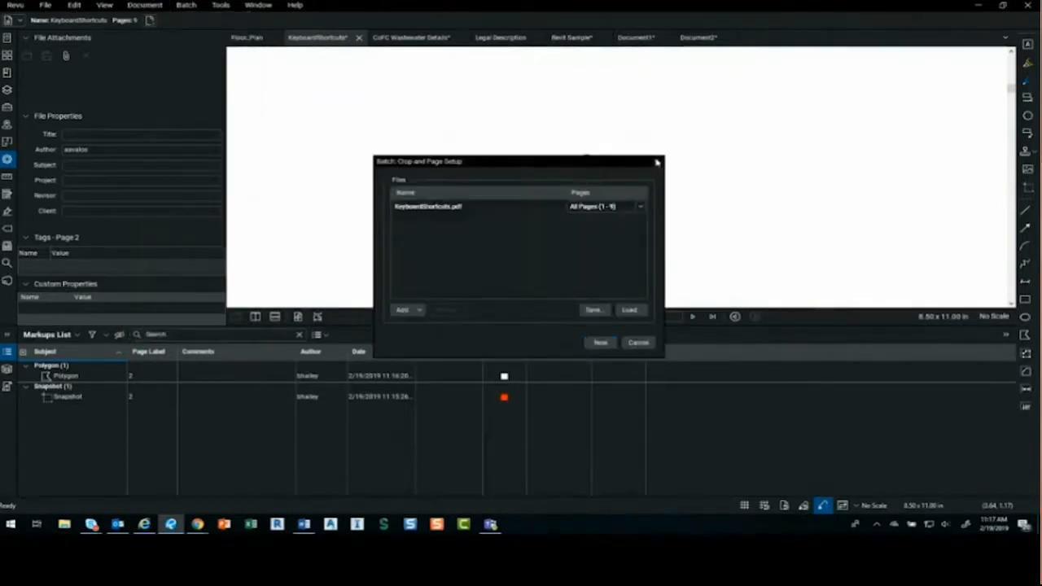
click(656, 162)
- Create page labels for all pages of Revit Sample from a page region around sheet number A102 in page 3's title block
click(579, 38)
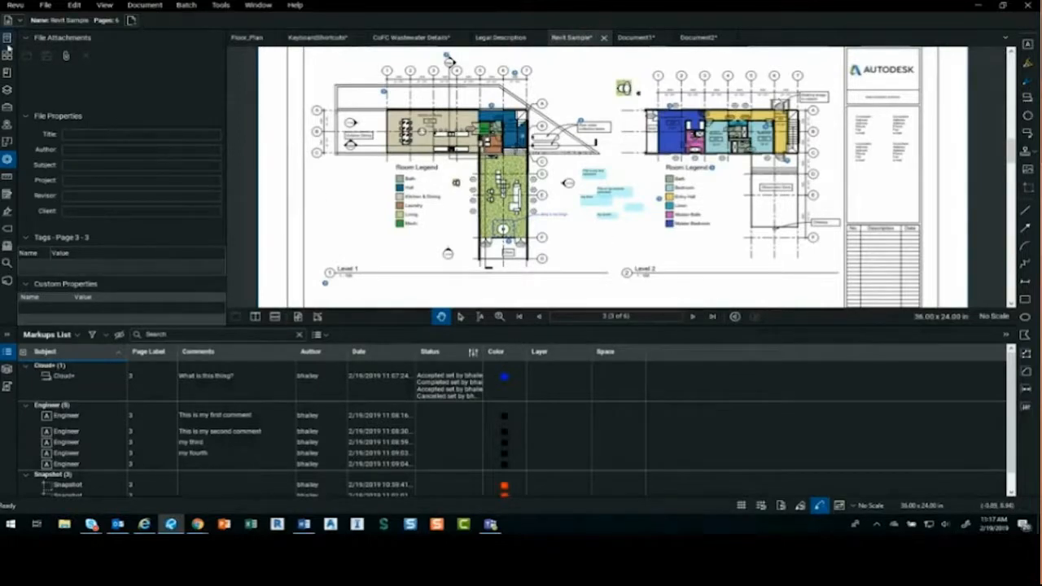
click(6, 54)
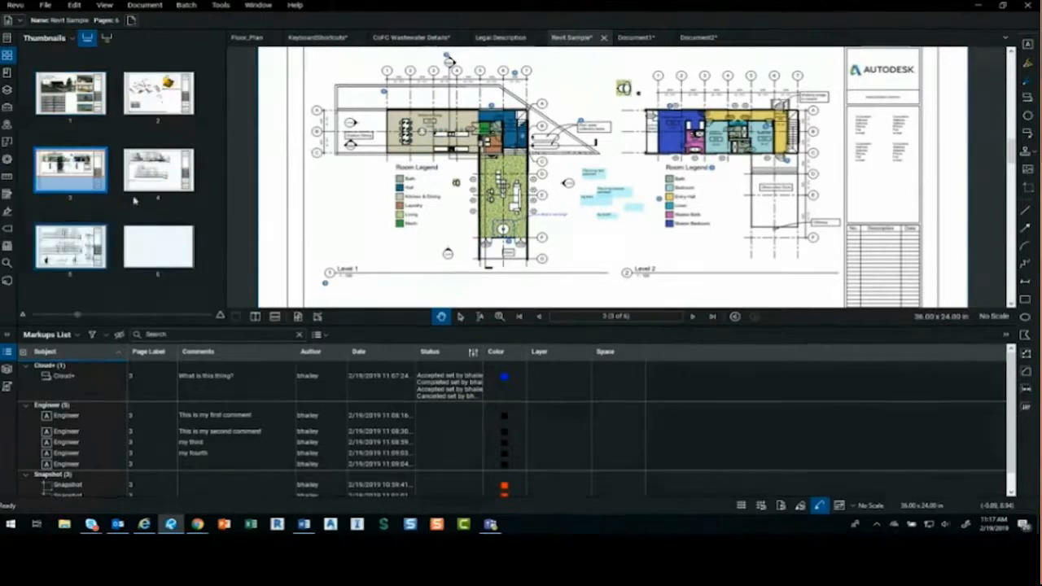
drag(625, 266, 448, 93)
scroll(675, 206, up, 3)
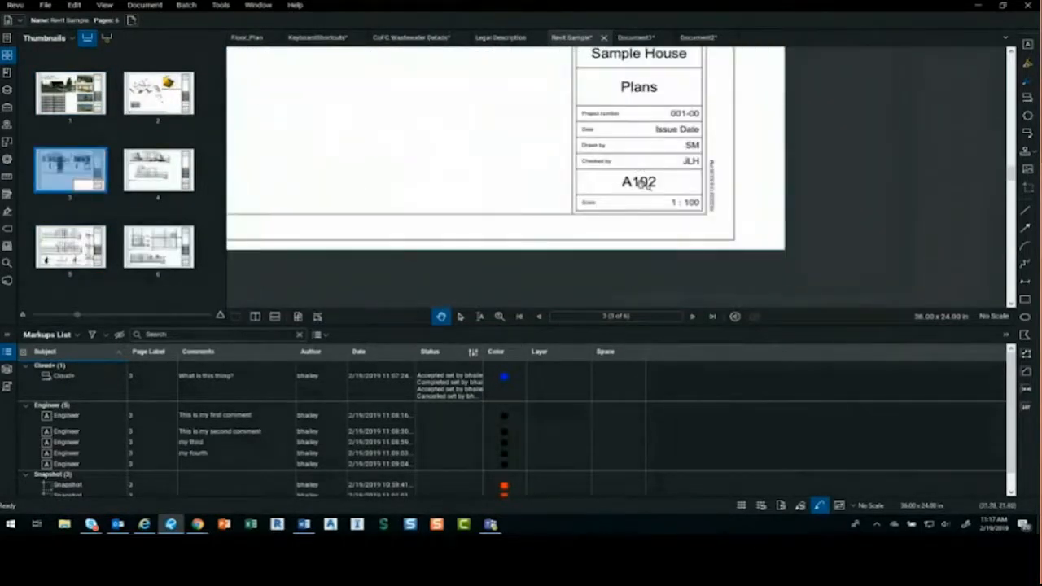
click(108, 39)
click(107, 39)
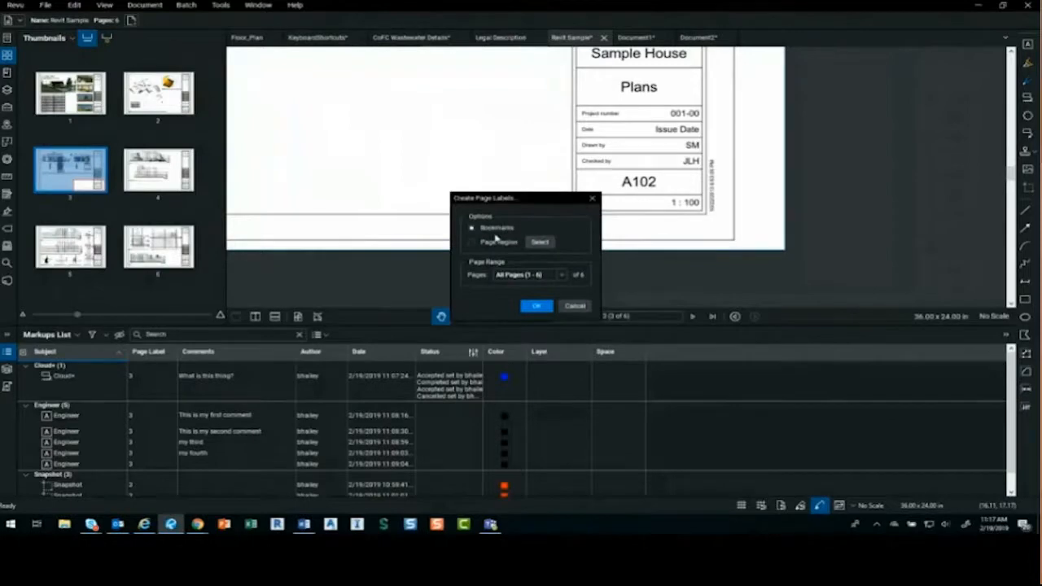
click(539, 242)
drag(609, 169, 669, 195)
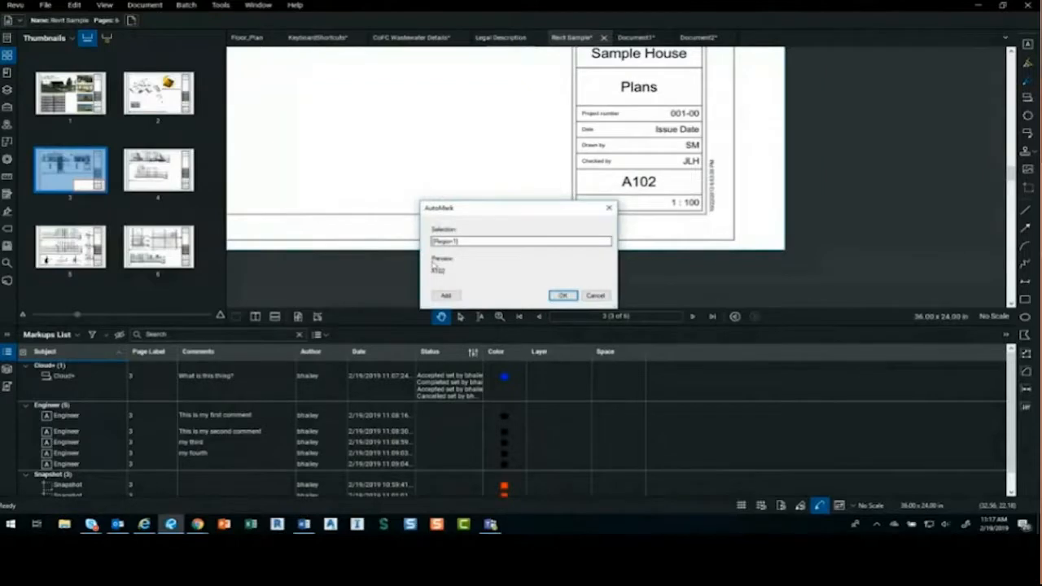
click(563, 295)
click(536, 305)
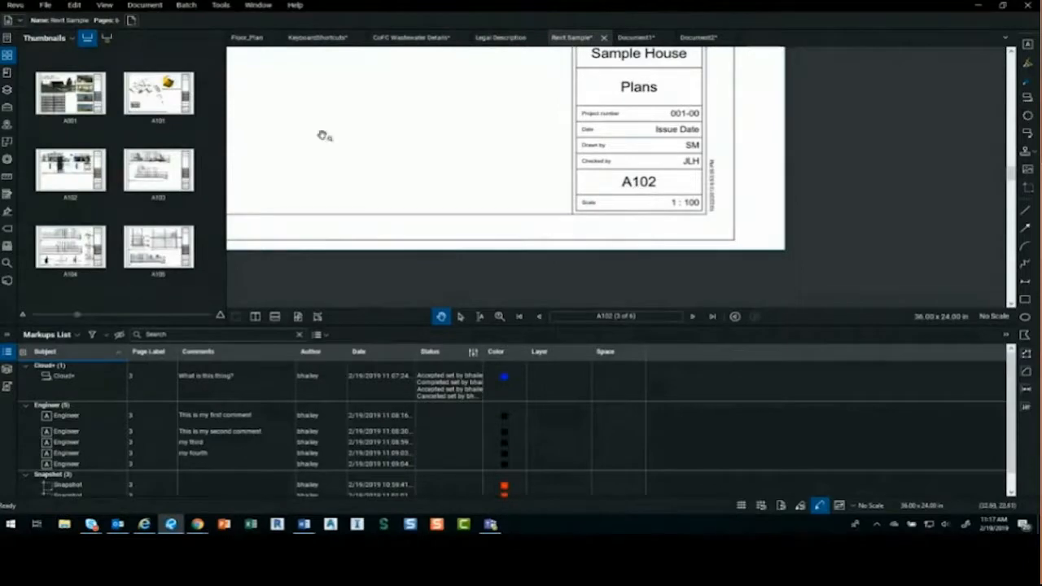
- View the file data items, including PageLabel, that can be inserted in a header or footer of Revit Sample, and leave the header empty
click(140, 6)
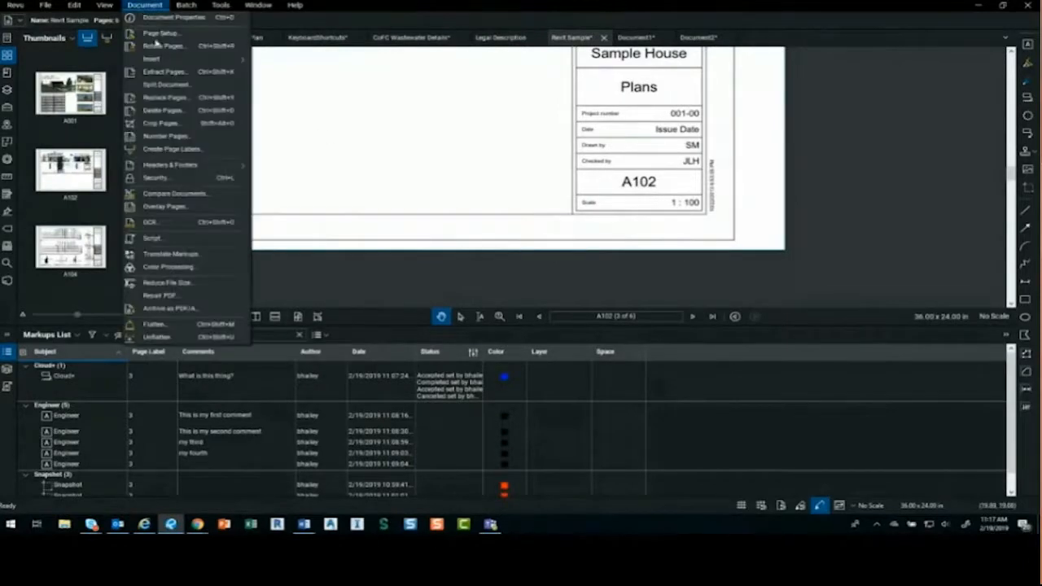
mouse_move(187, 164)
click(274, 168)
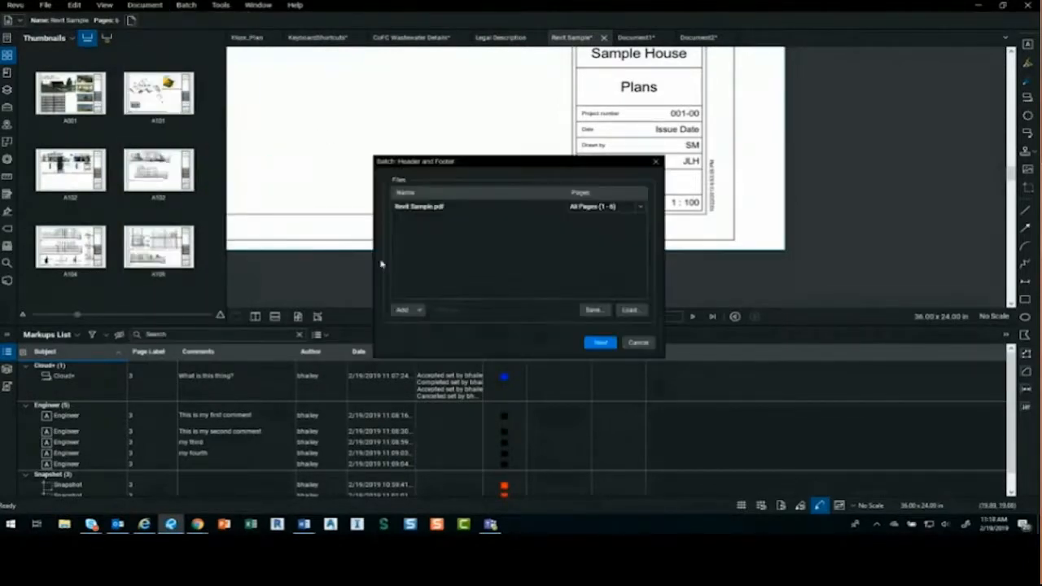
click(601, 342)
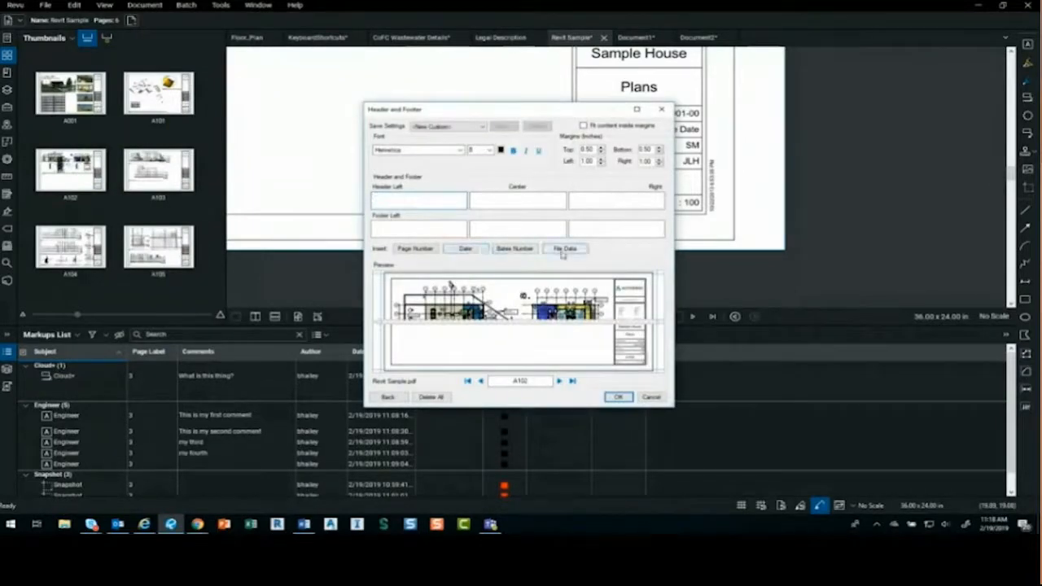
click(566, 250)
click(565, 250)
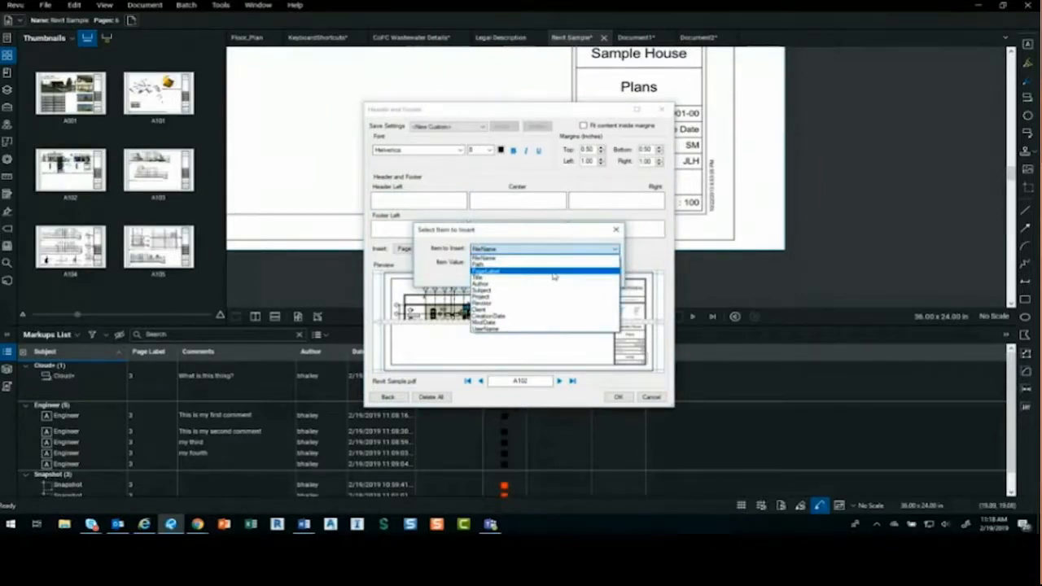
click(555, 232)
click(602, 279)
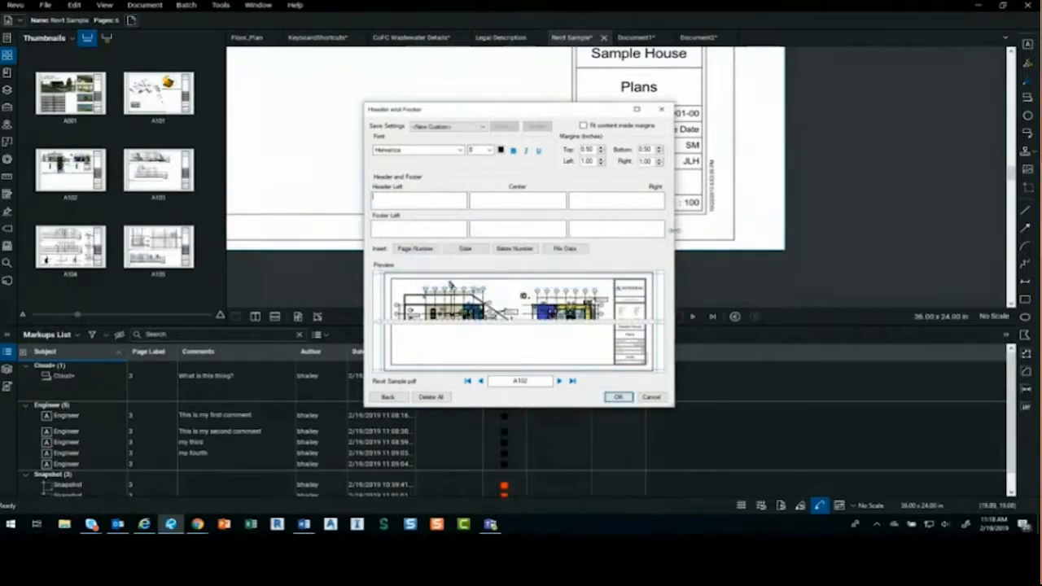
click(618, 397)
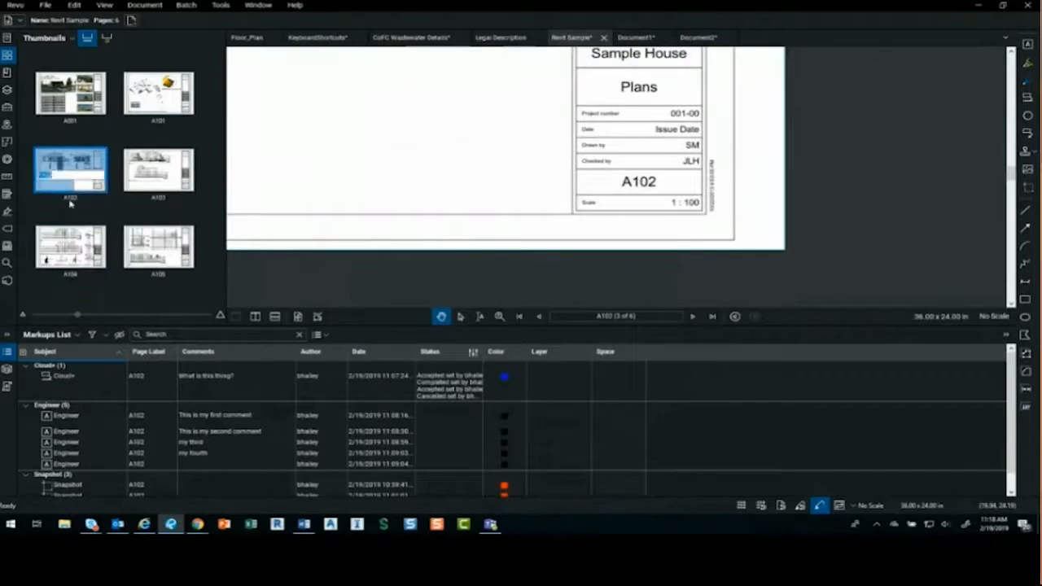
- Change the page label of page A102 to the placeholder text "lskfd;asldjk"
text(asdf;asdfjk)
click(69, 208)
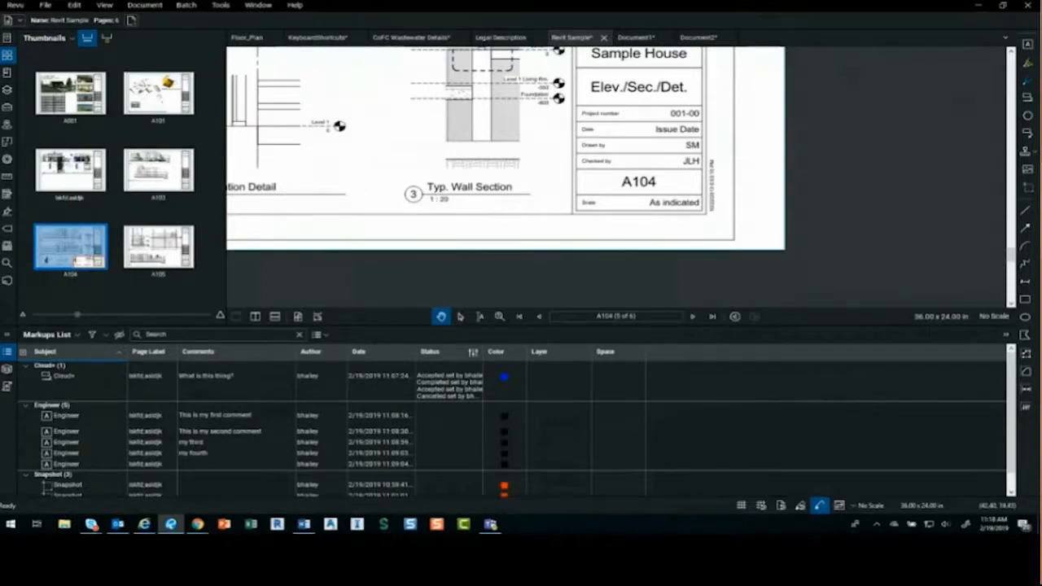
key(alt+Tab)
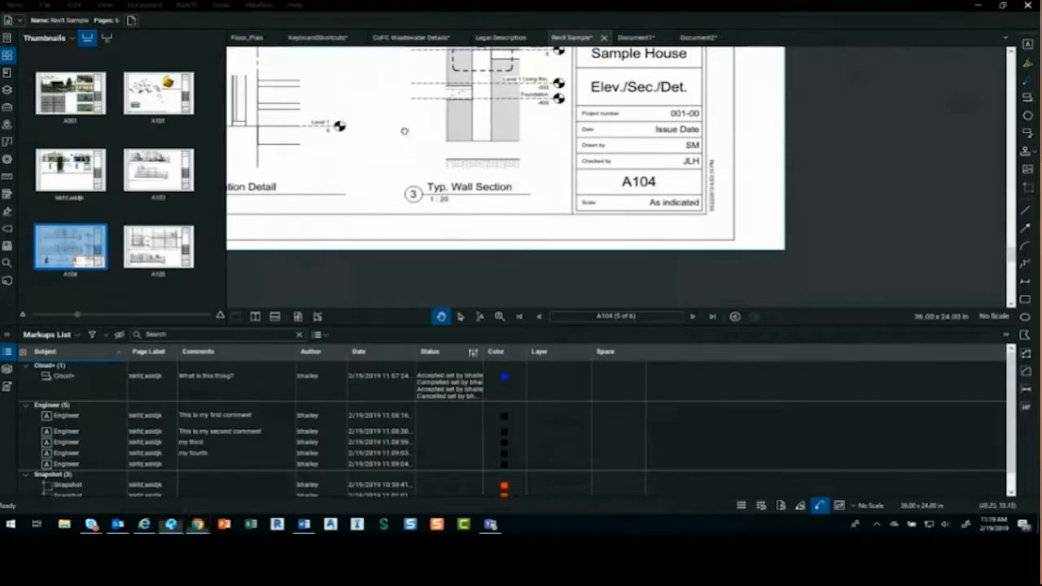
drag(405, 134, 547, 234)
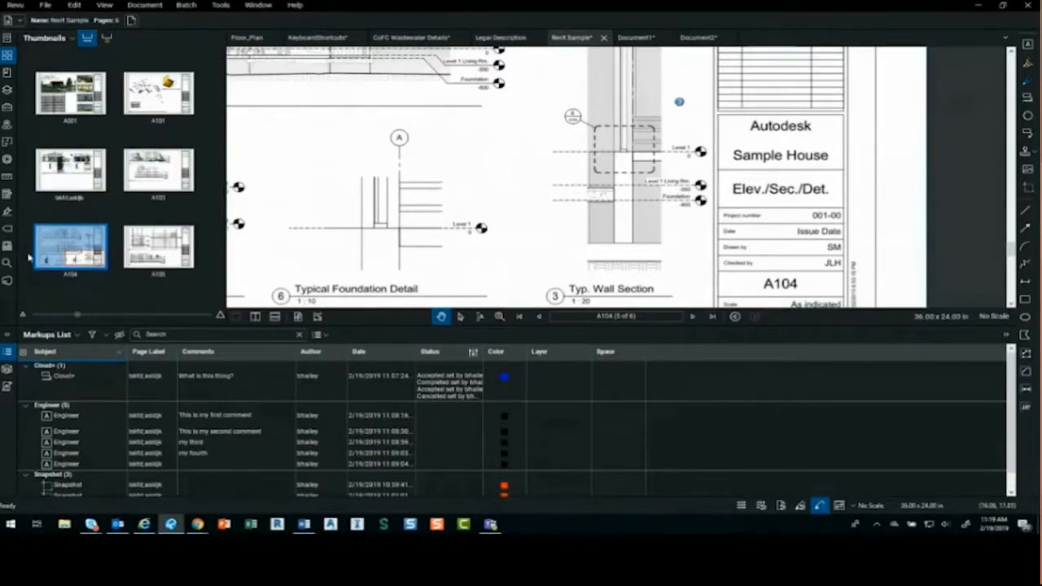
- Show the Tool Chest and examine the reset, backup and restore options for Revu settings in Bluebeam Administrator, applying no changes
click(7, 107)
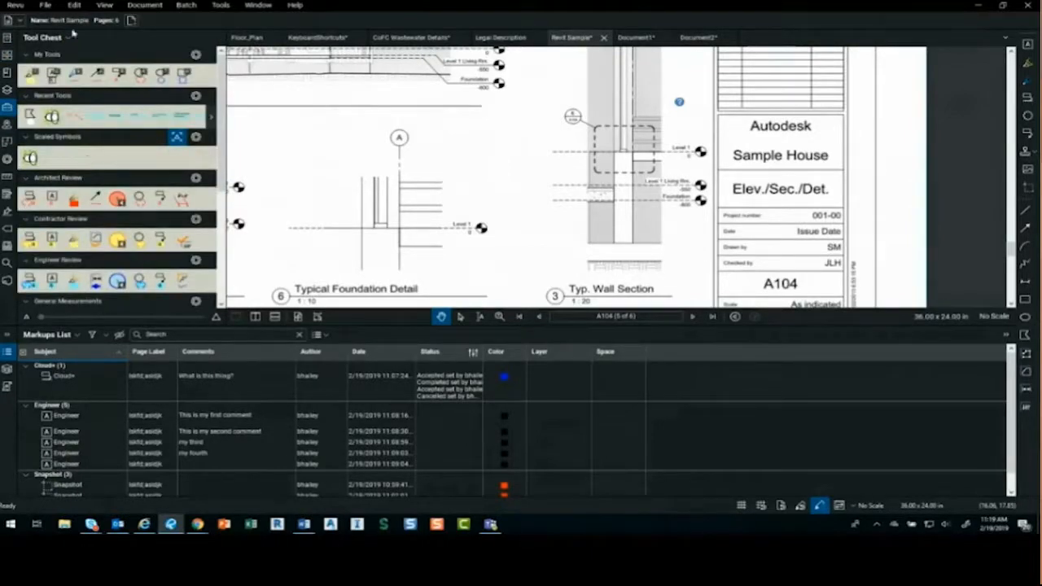
click(17, 6)
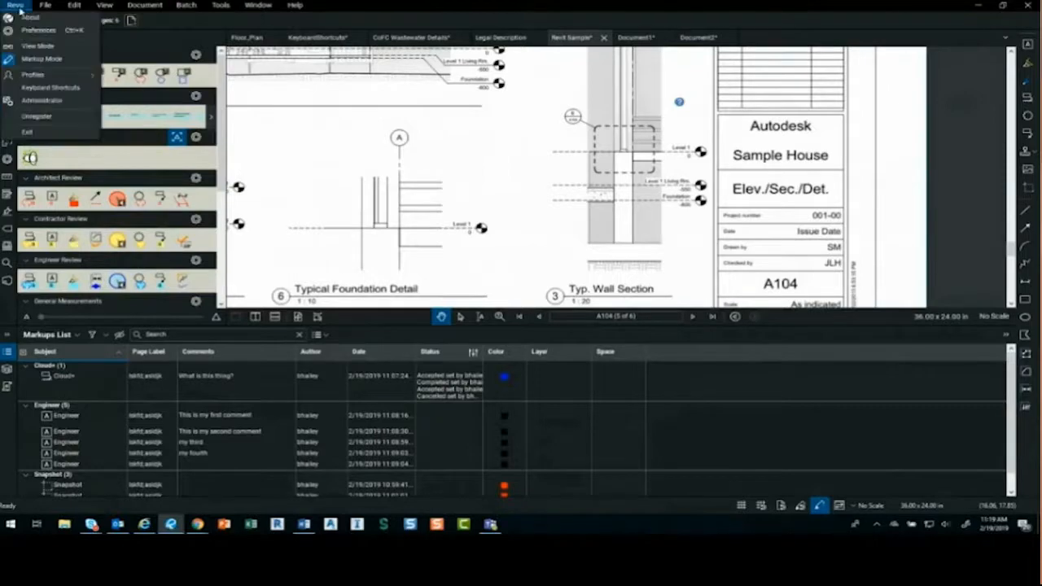
click(58, 102)
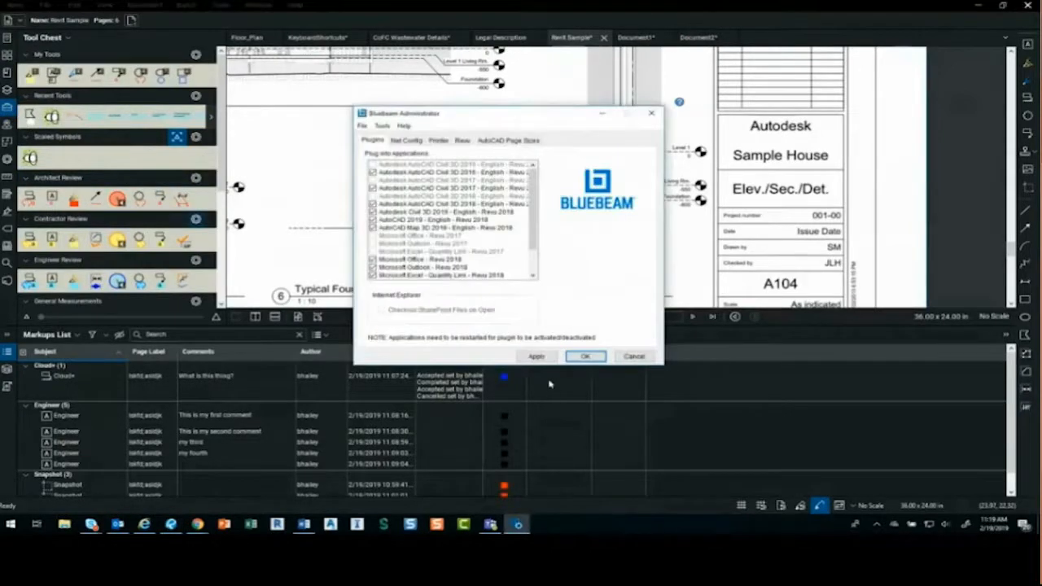
click(464, 143)
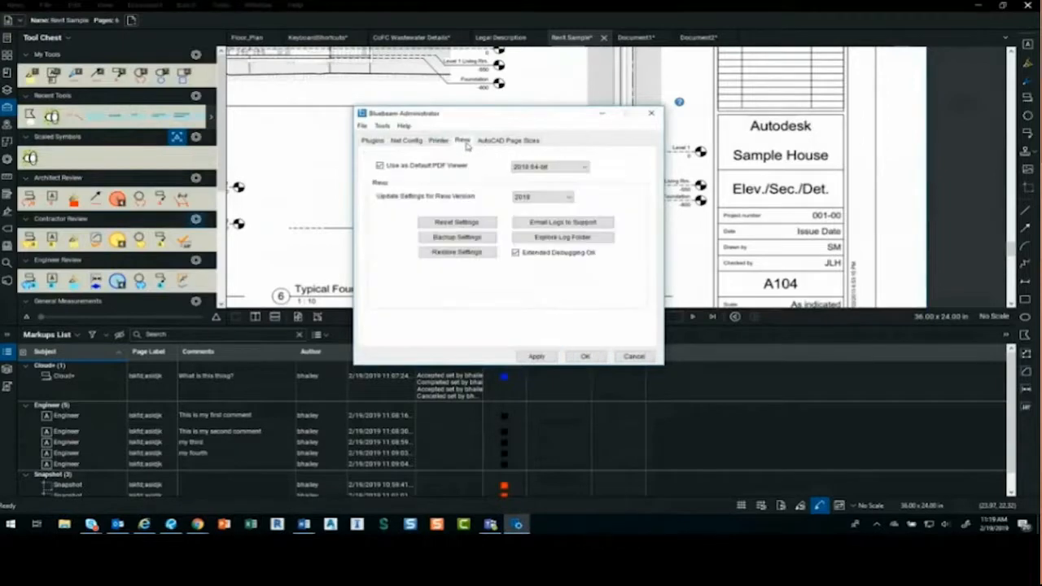
click(464, 142)
click(466, 223)
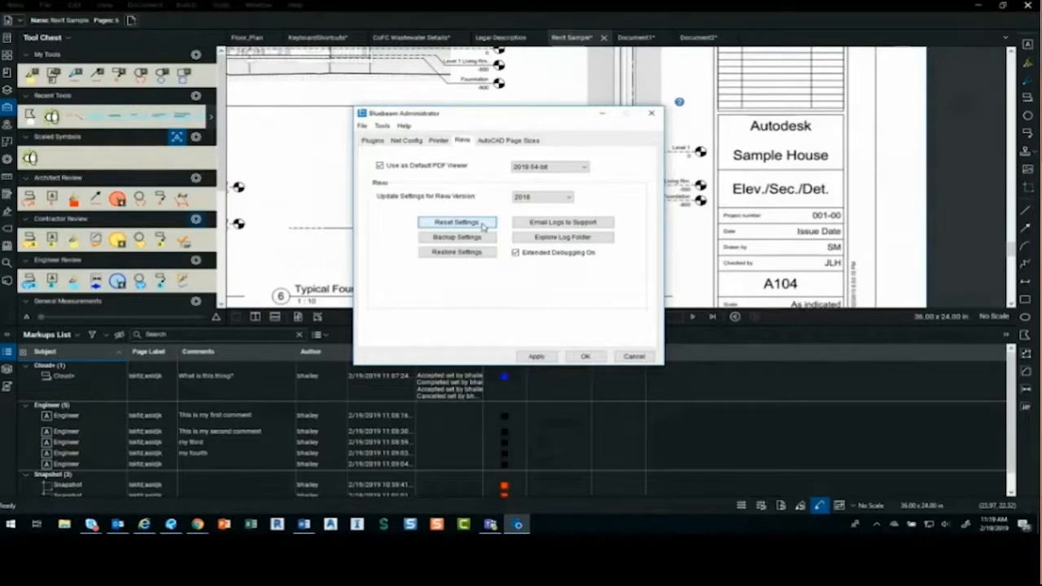
click(639, 357)
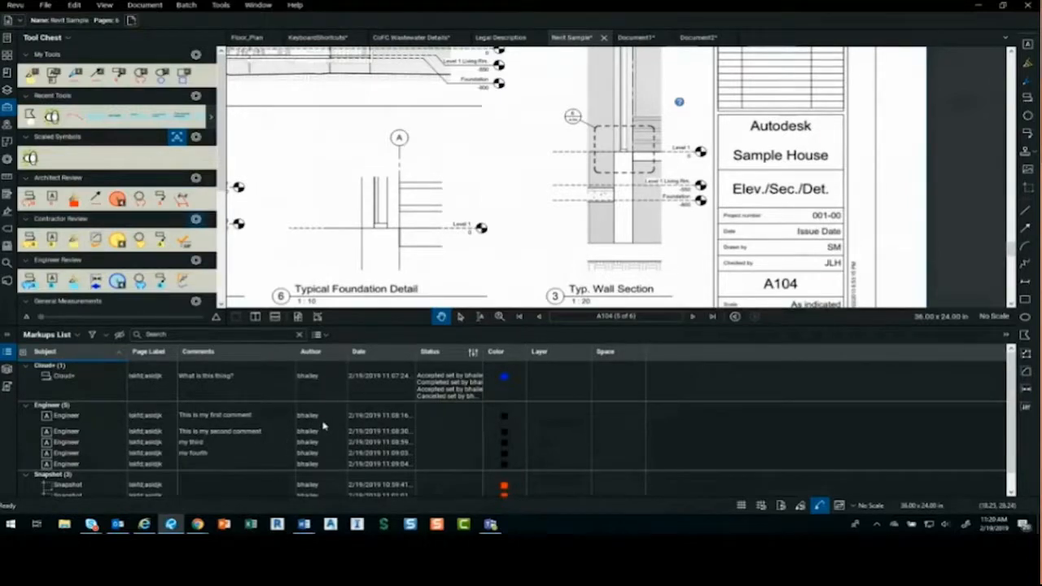
- View the import and export commands for markups in the Markups List
click(77, 335)
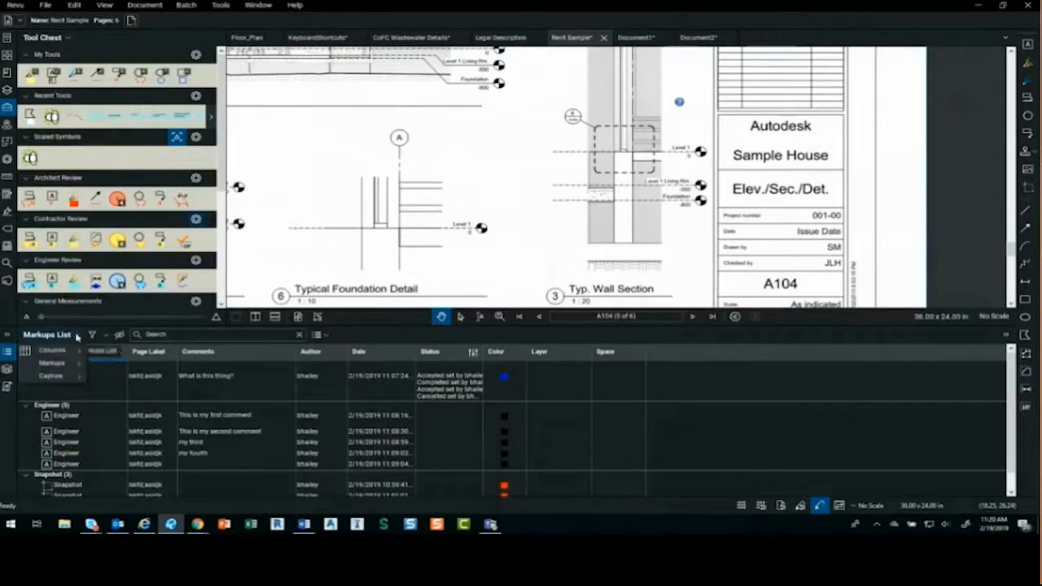
mouse_move(84, 366)
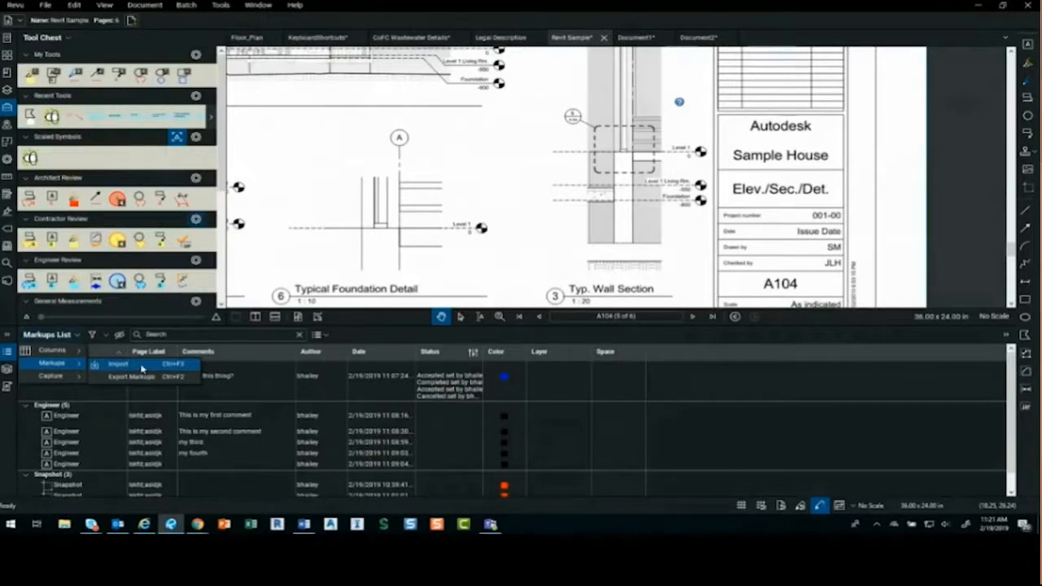
key(Escape)
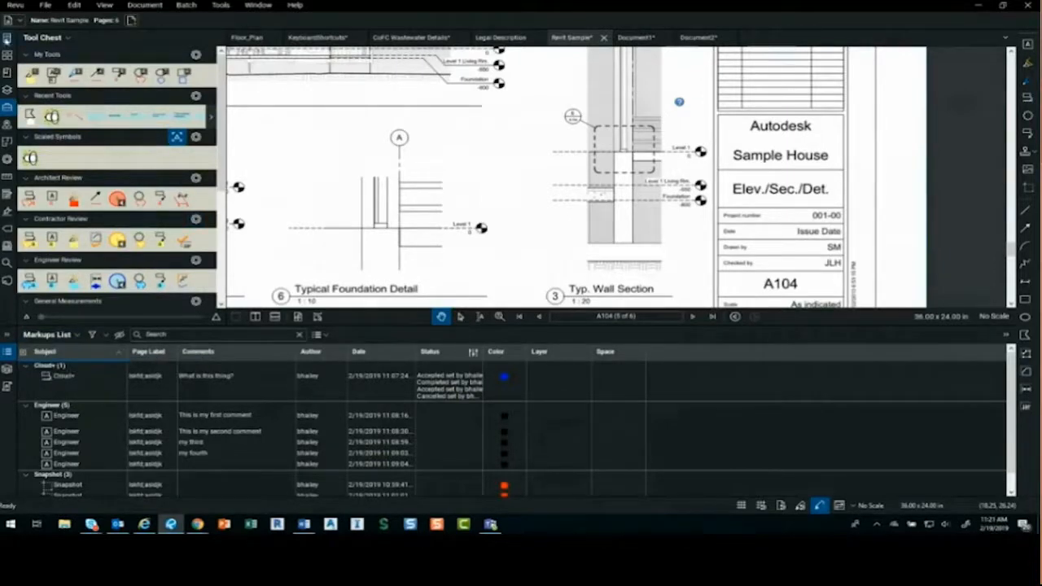
- Show the page thumbnails and review the Bookmarks and Page Region options for creating page labels without applying them
click(8, 55)
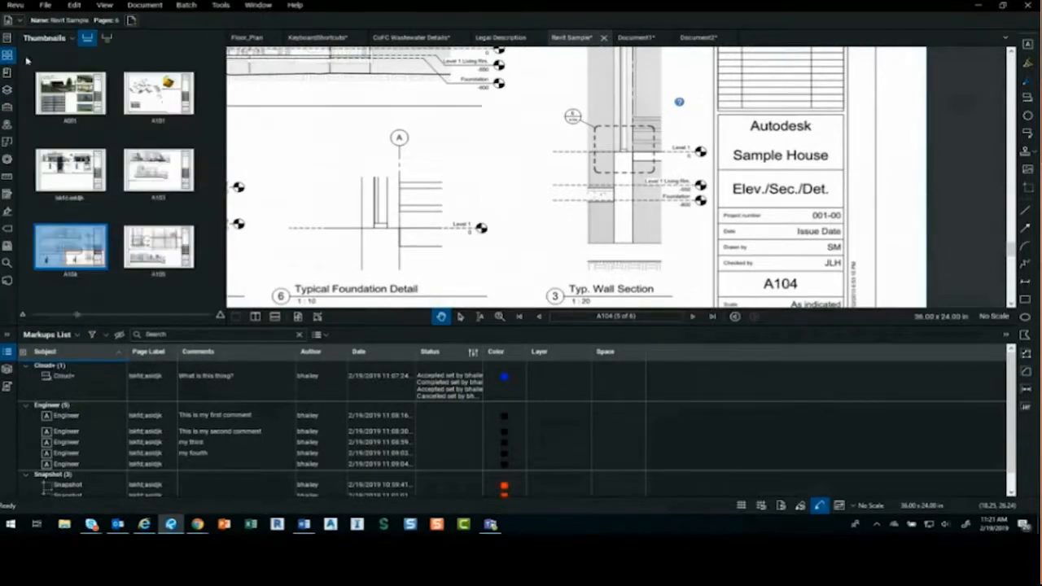
click(105, 41)
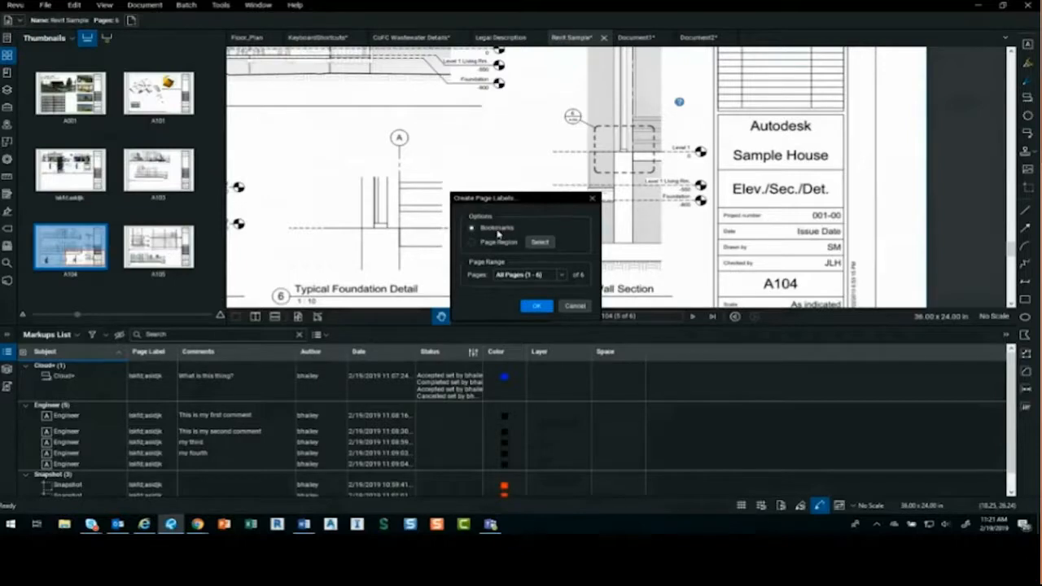
click(582, 303)
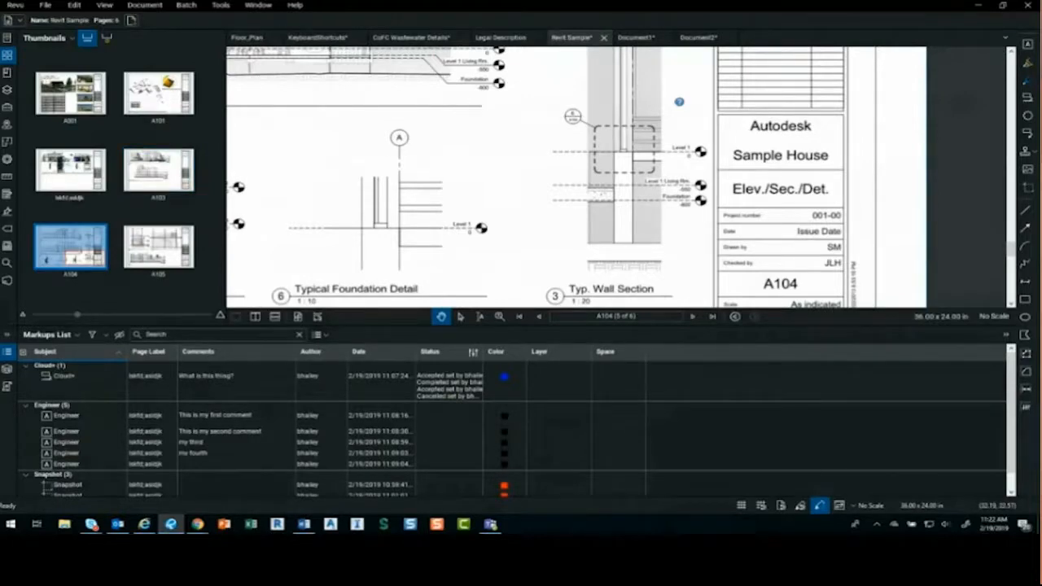
click(197, 525)
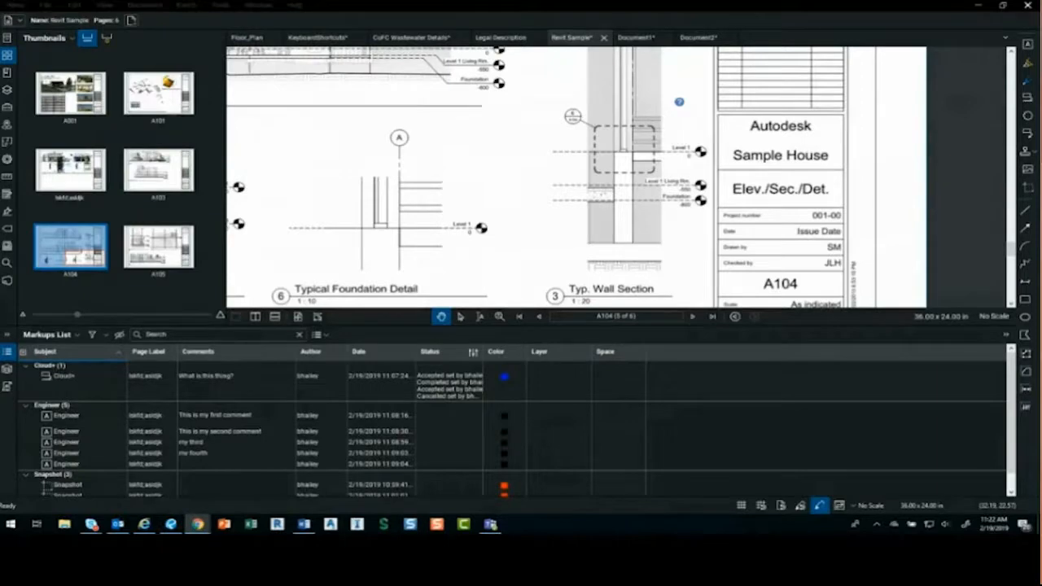